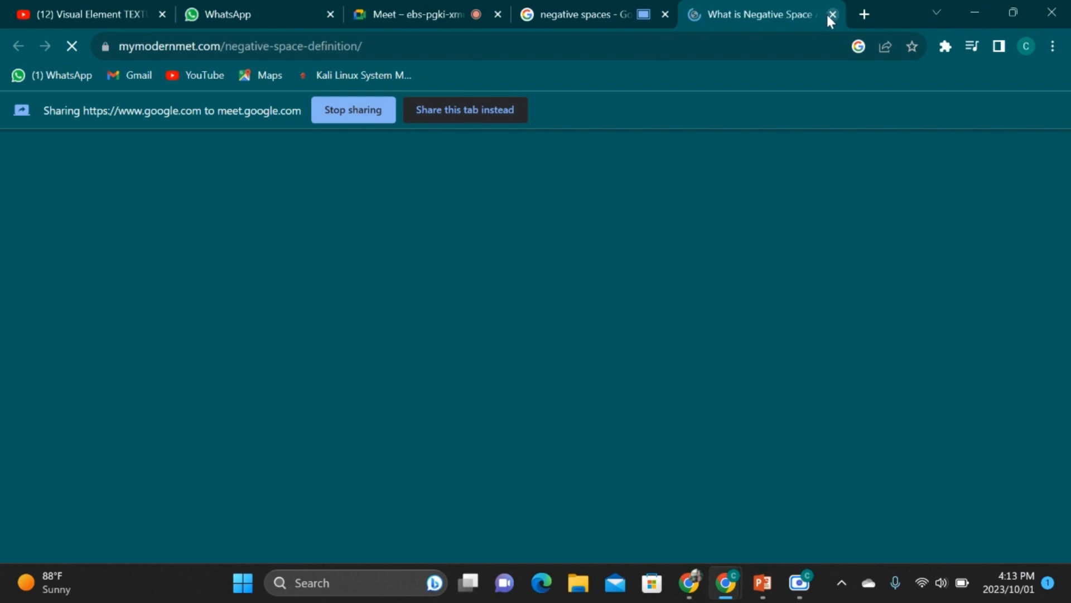
# Close the article page and examine the enlarged My Modern Met negative space image in the negative spaces results
pyautogui.click(830, 15)
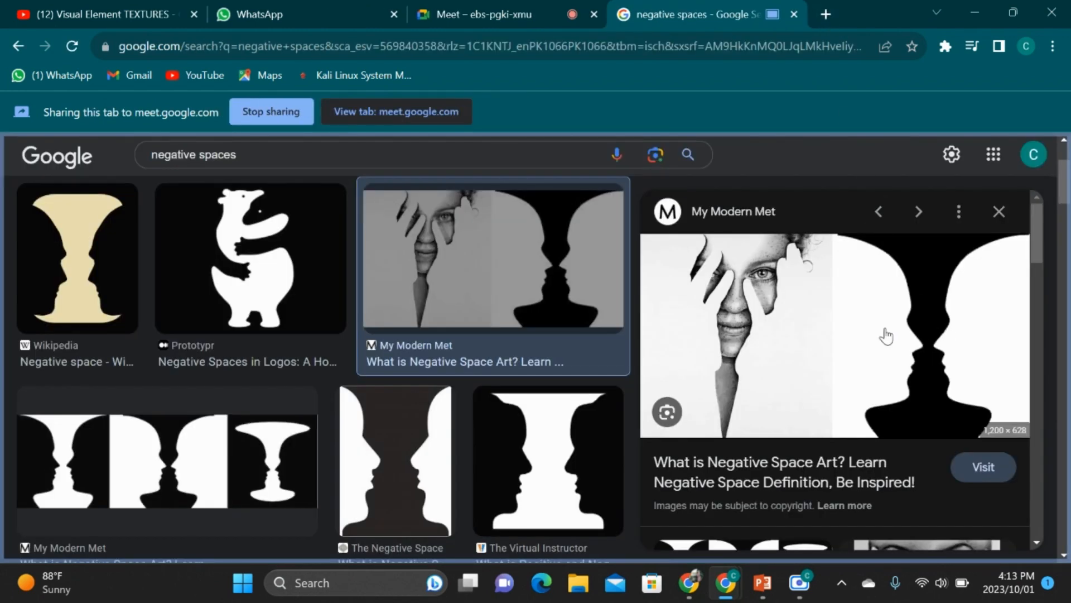
pyautogui.scroll(5, 874, 345)
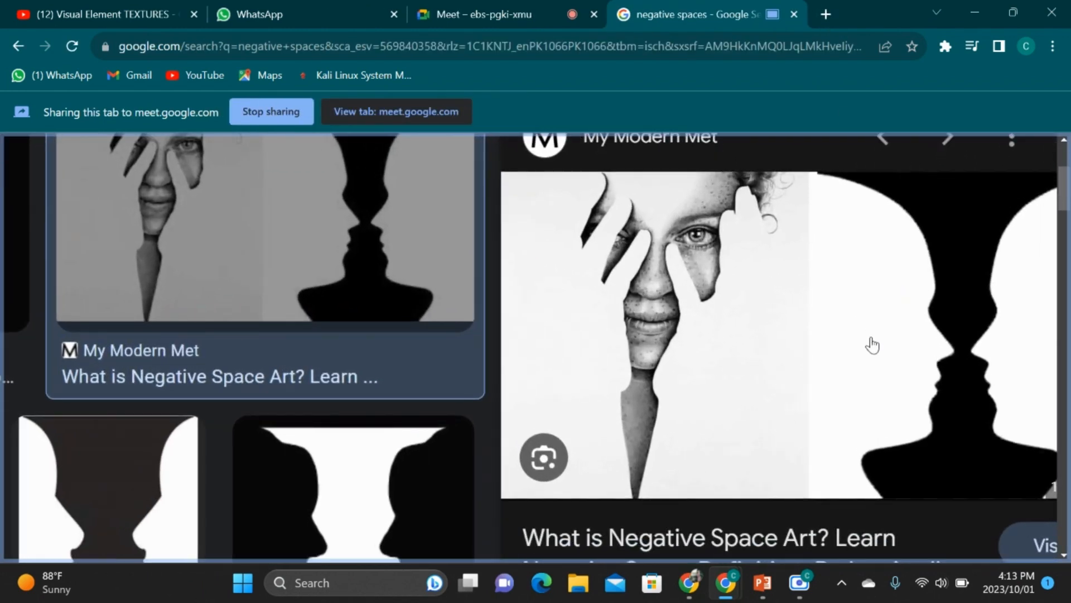
pyautogui.click(863, 347)
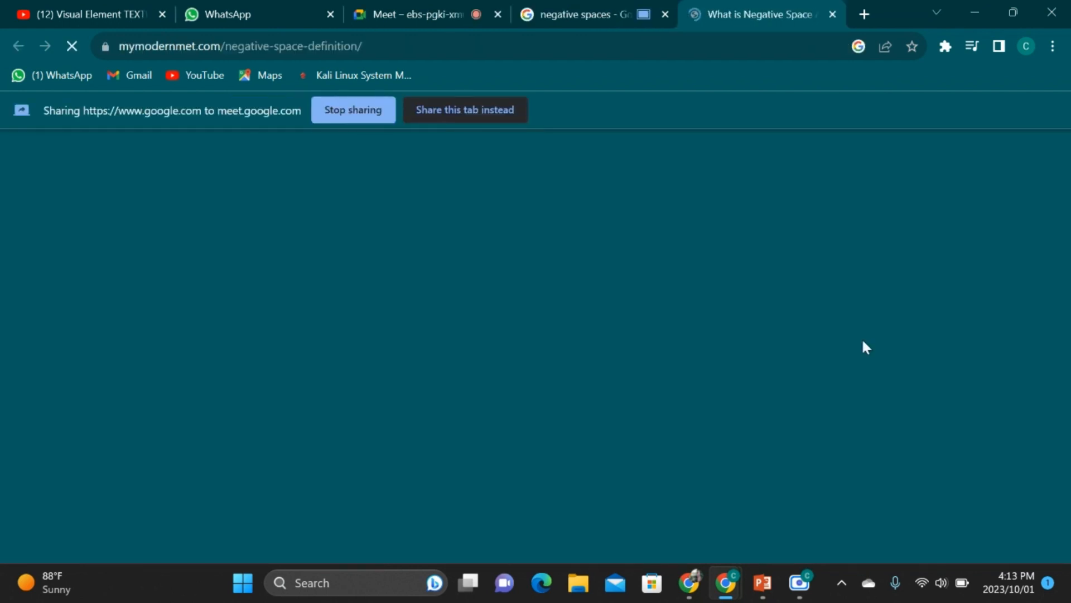
pyautogui.click(589, 14)
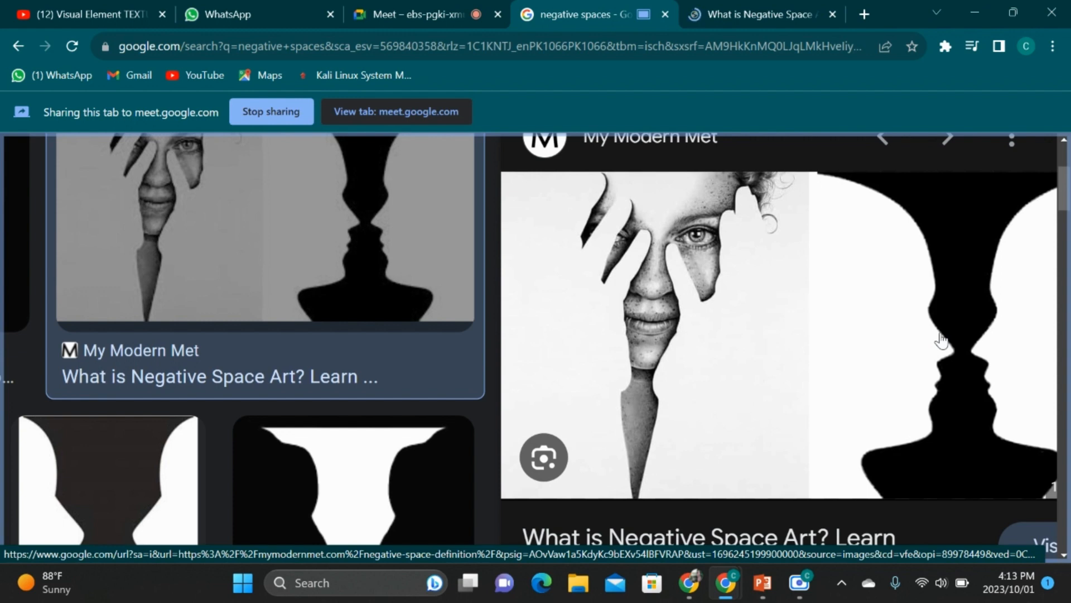
# Return the negative spaces results to normal size and close that results page
pyautogui.hotkey('ctrl', '-')
pyautogui.hotkey('ctrl', '-')
pyautogui.hotkey('ctrl', '-')
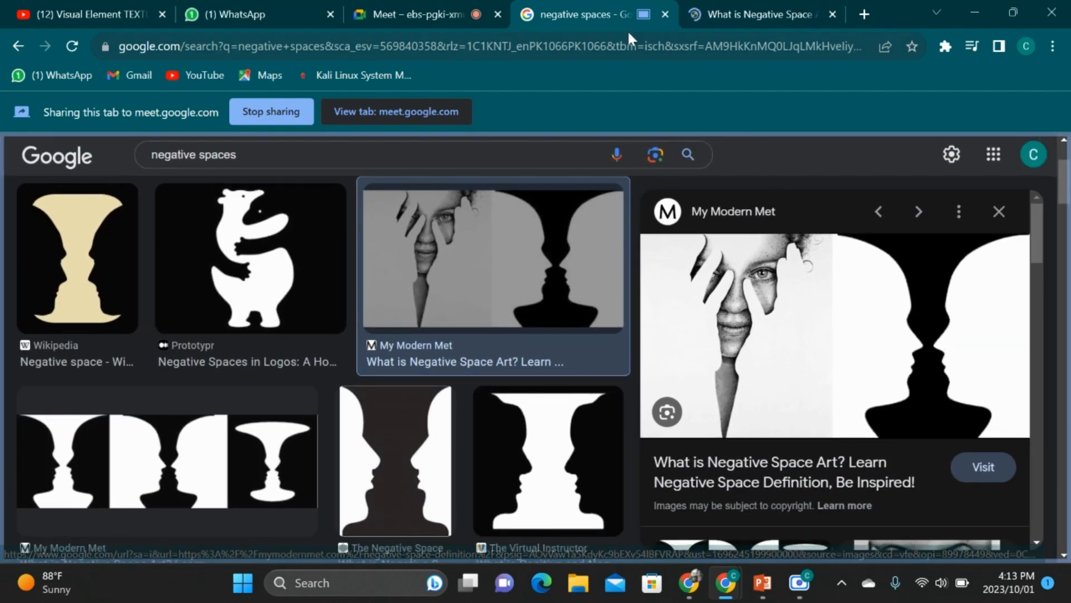
pyautogui.click(666, 14)
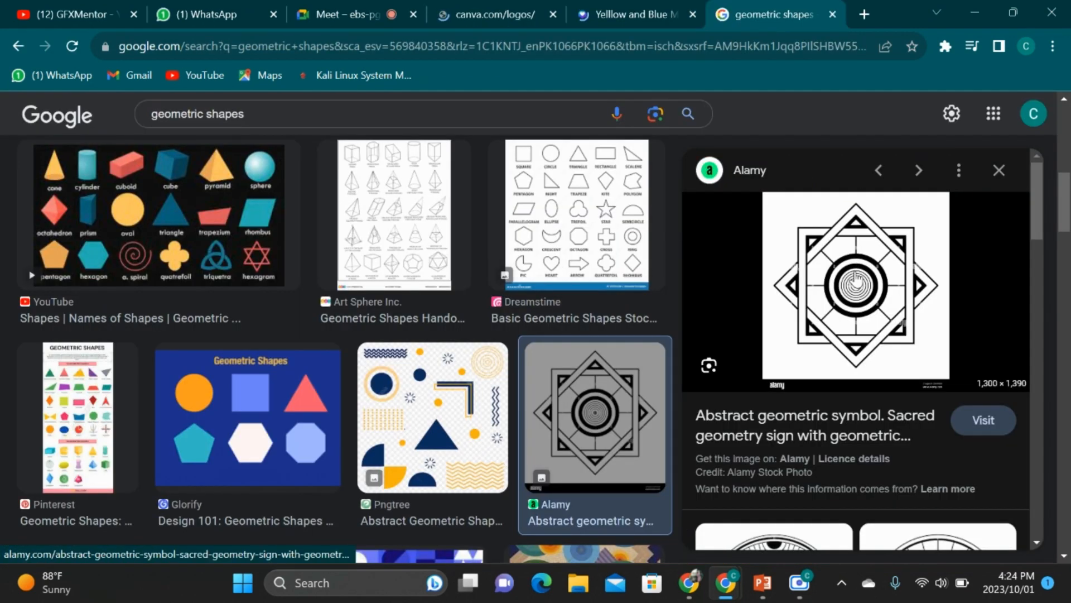
# Examine the Alamy abstract geometric symbol preview up close and restore the page to 100% zoom
pyautogui.scroll(5, 857, 277)
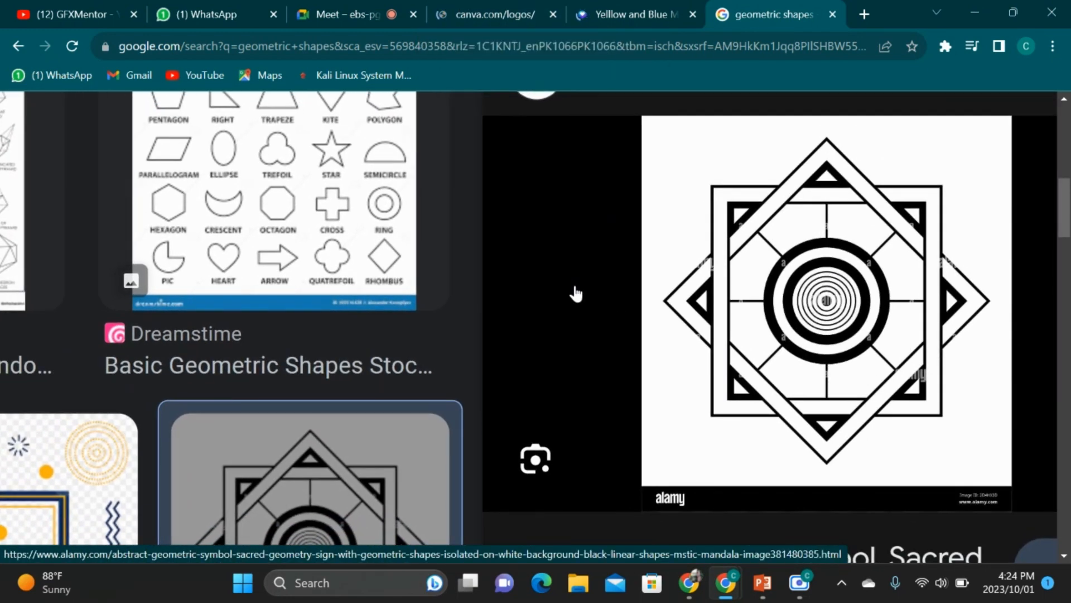
pyautogui.hotkey('ctrl', '+')
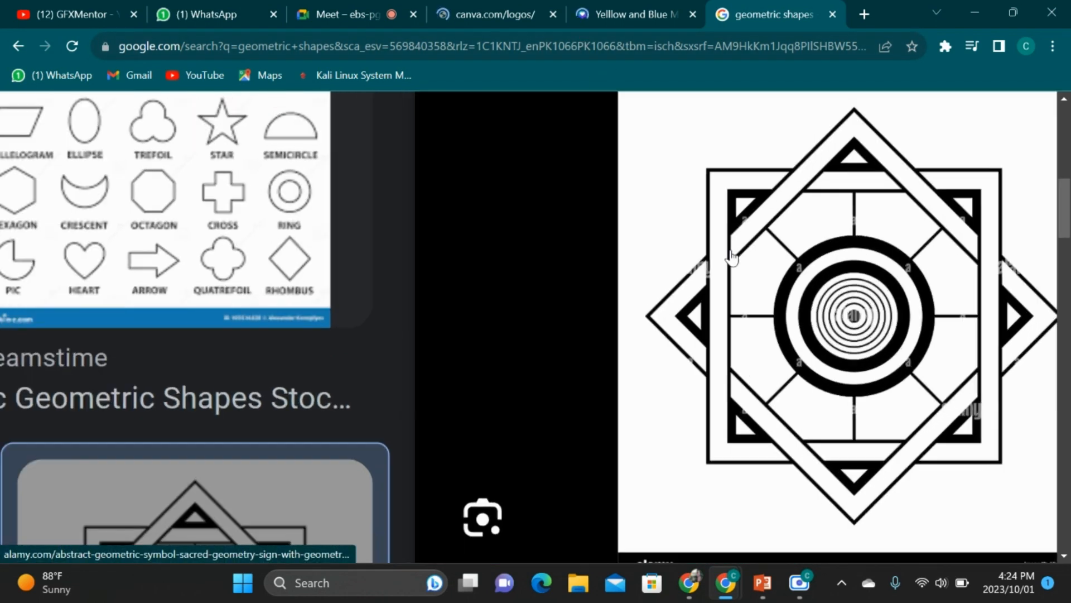
pyautogui.hotkey('ctrl', '+')
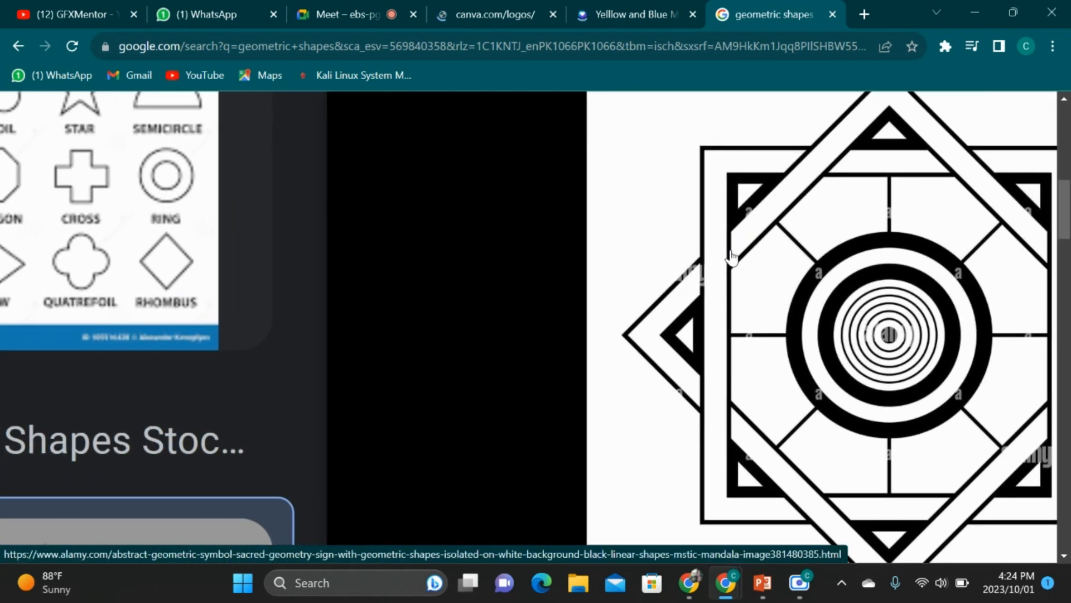
pyautogui.hotkey('ctrl', '0')
pyautogui.hotkey('ctrl', '+')
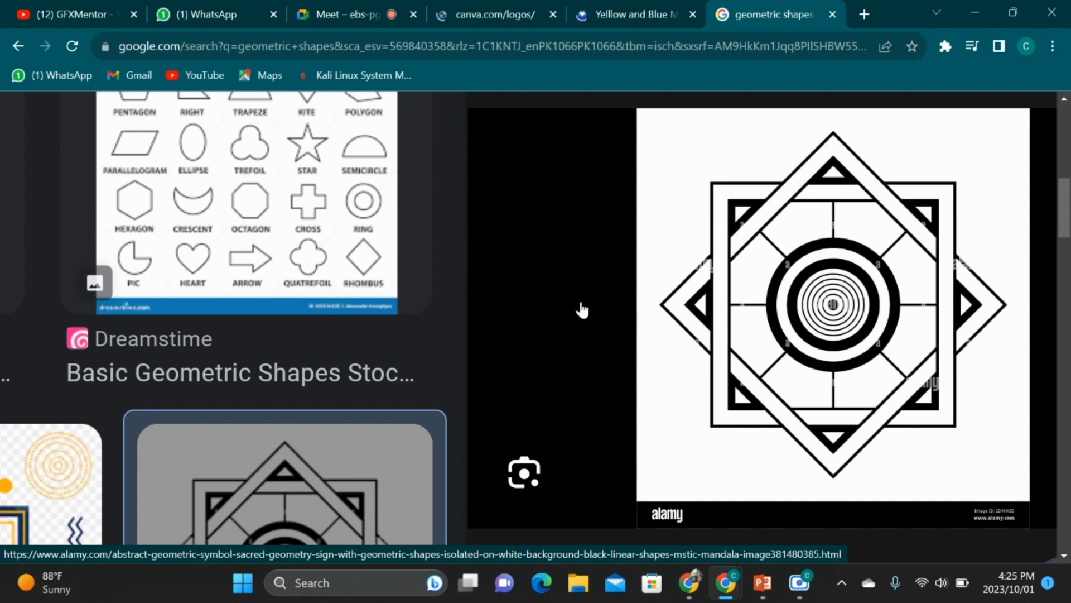
pyautogui.hotkey('ctrl', '0')
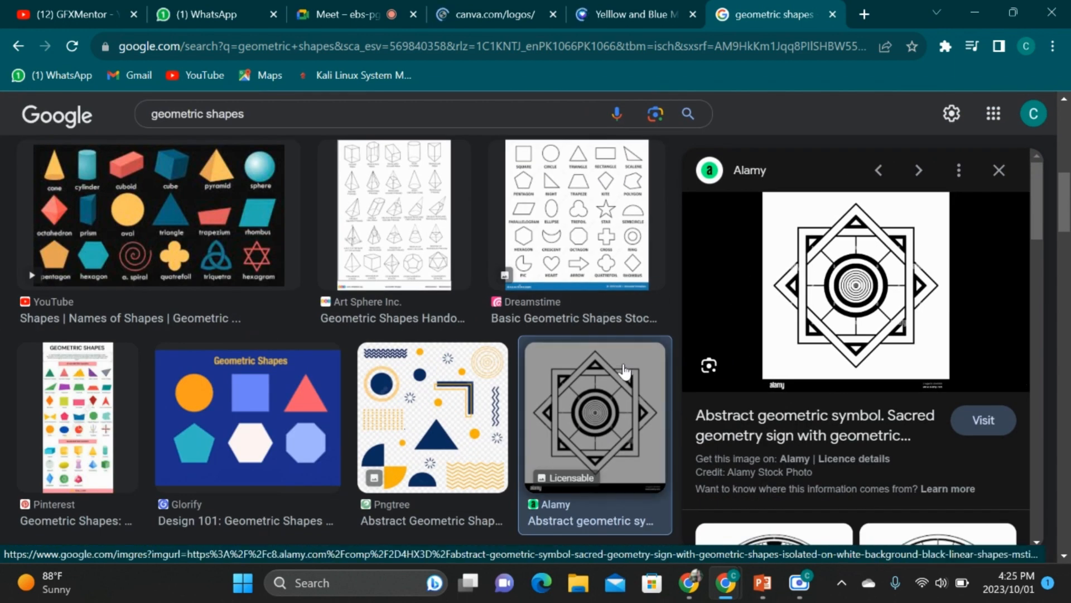
# Close the Alamy preview and open the Pngtree abstract geometric shapes image preview from the geometric shapes results
pyautogui.click(1001, 172)
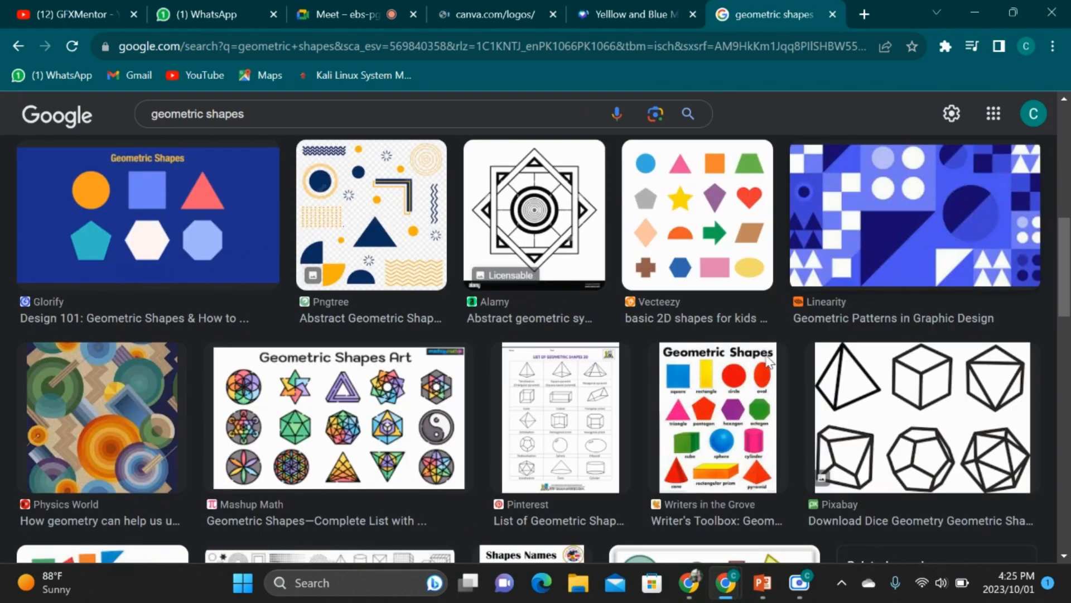
pyautogui.scroll(-3, 629, 440)
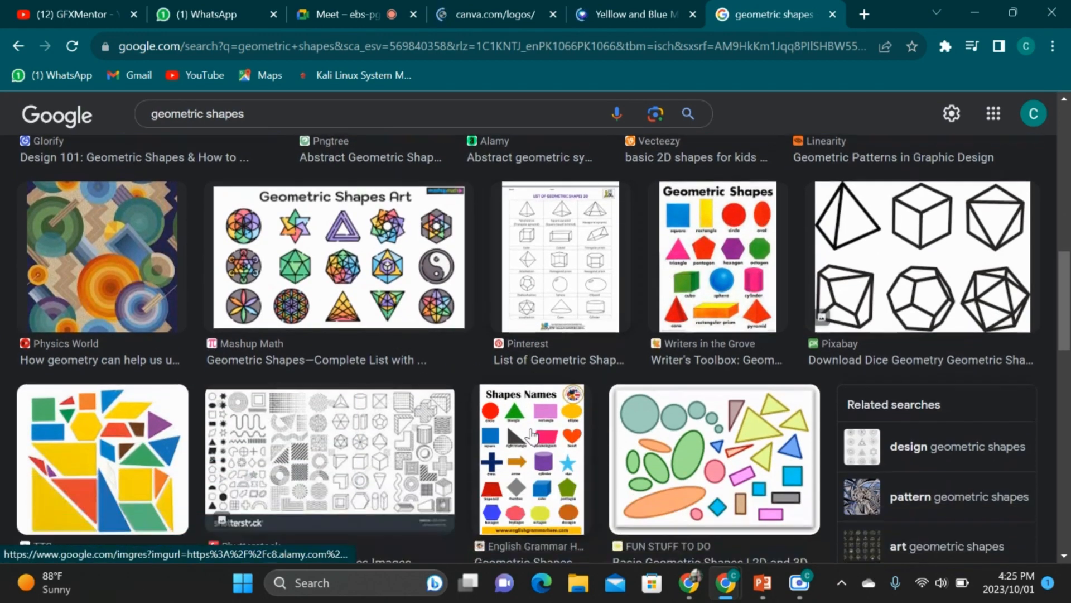
pyautogui.scroll(5, 531, 436)
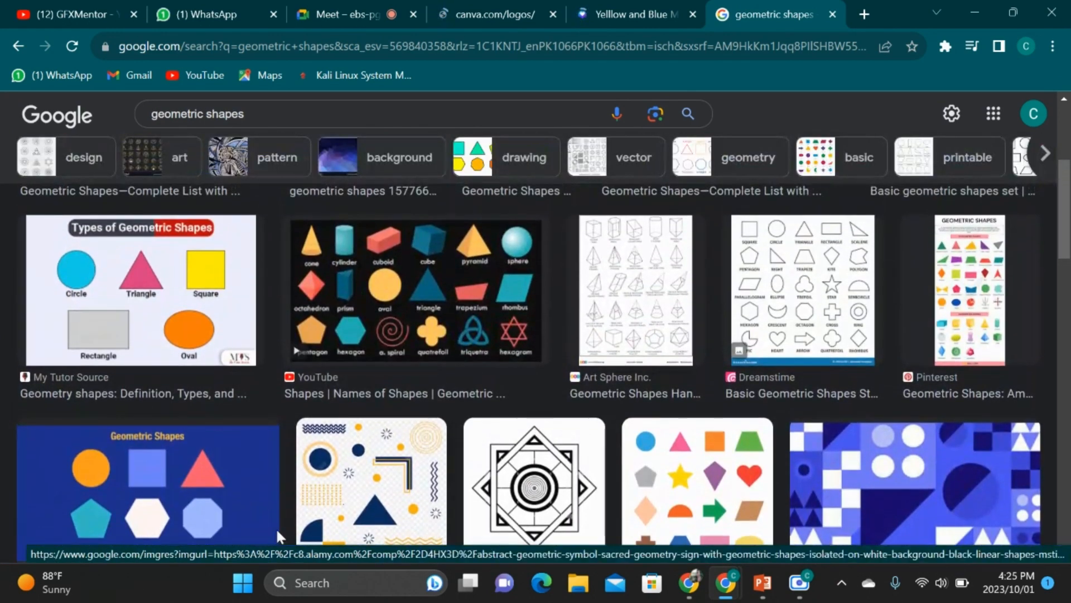
pyautogui.click(362, 490)
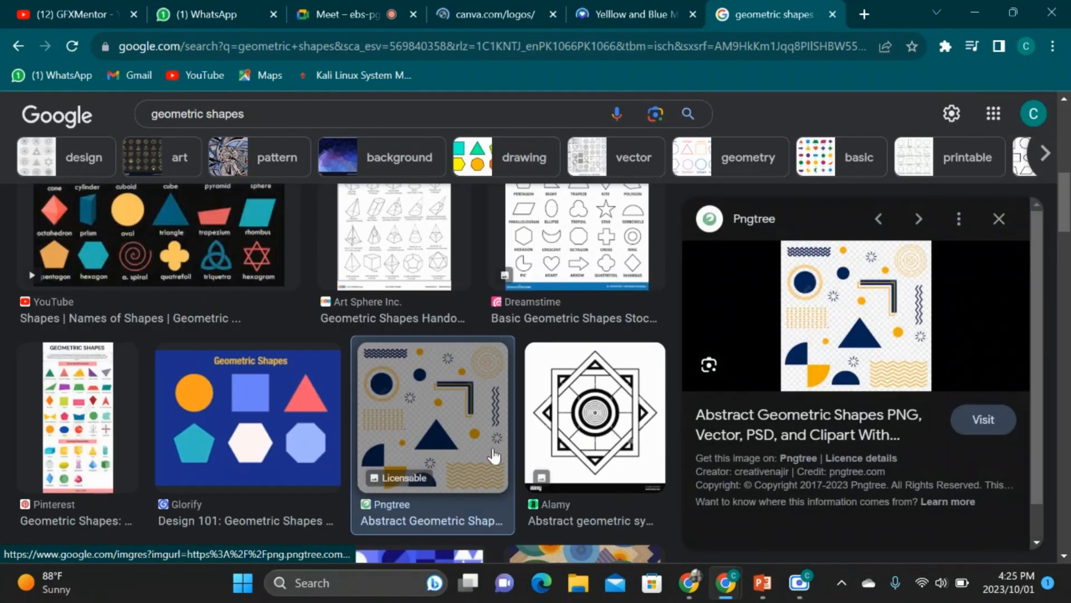
pyautogui.click(817, 333)
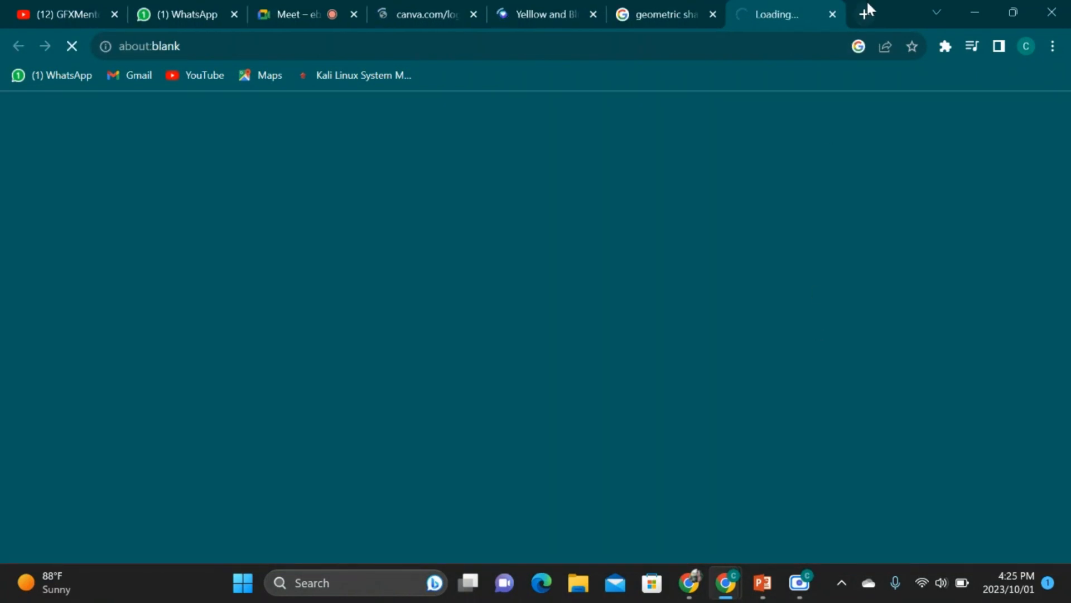
pyautogui.click(833, 14)
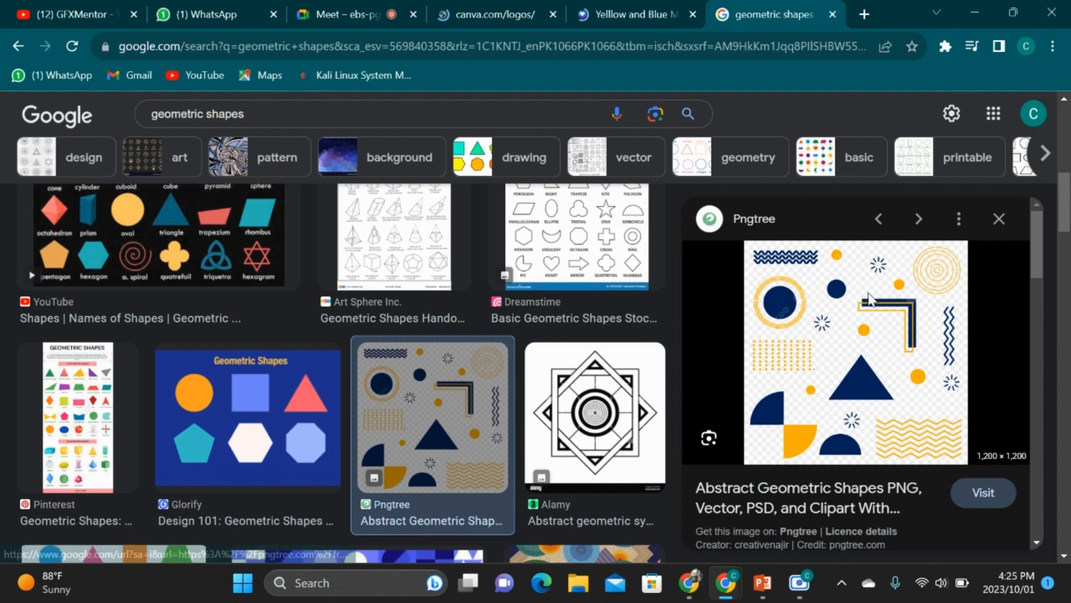
# Examine the individual shapes and patterns in the enlarged Pngtree abstract geometric shapes preview
pyautogui.scroll(5, 869, 300)
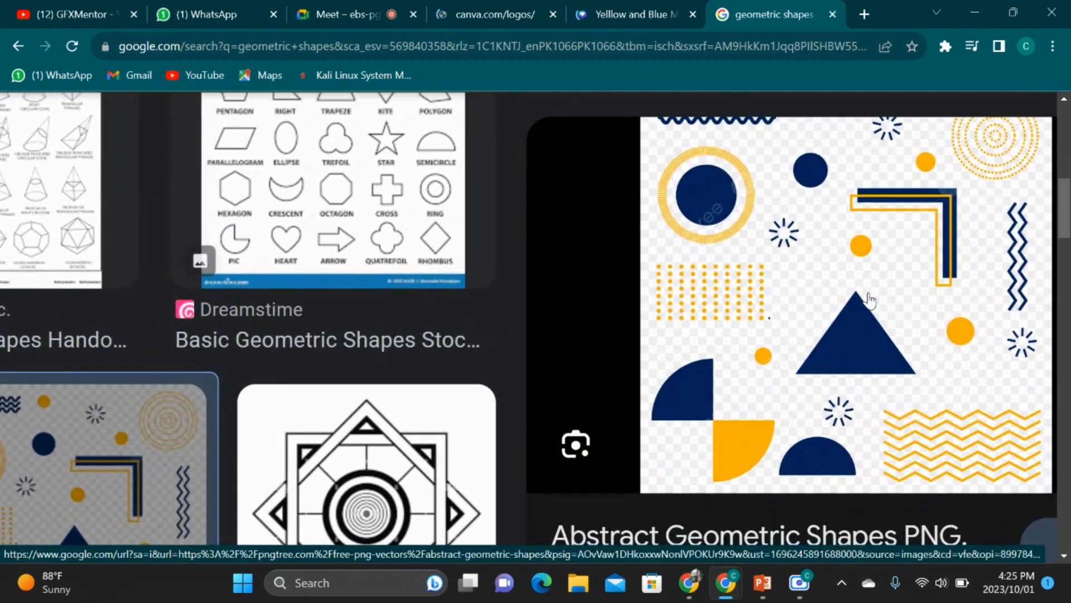
pyautogui.scroll(2, 840, 390)
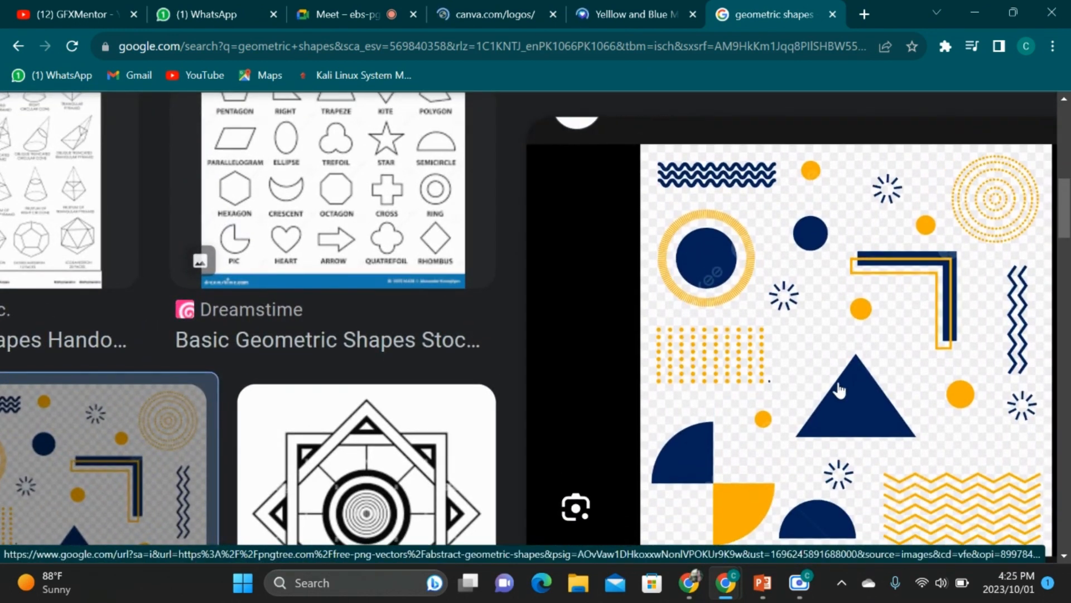
pyautogui.scroll(-1, 840, 391)
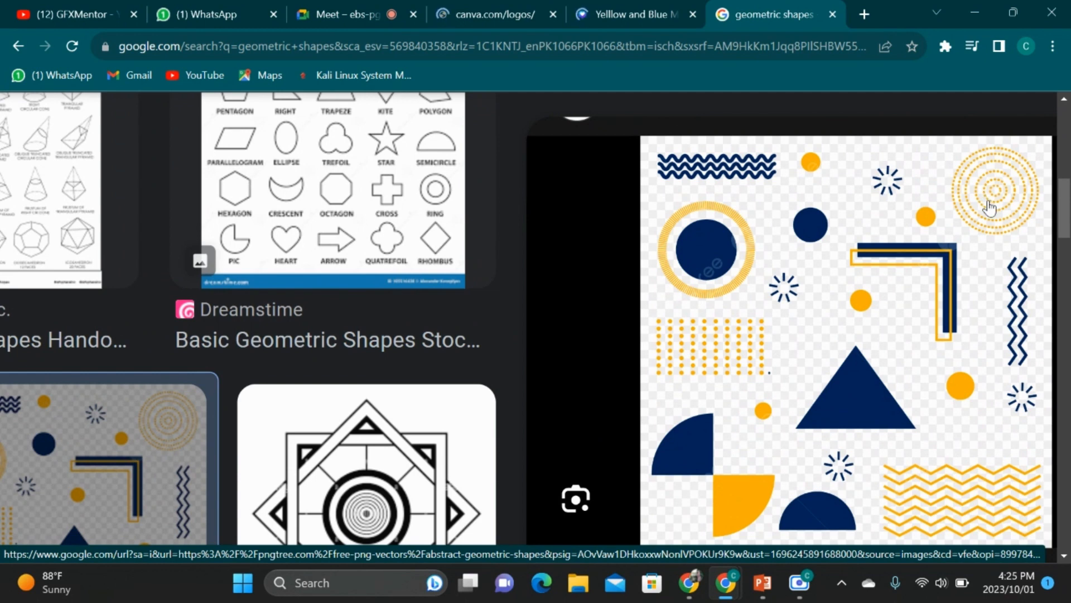
pyautogui.scroll(1, 990, 207)
pyautogui.scroll(-1, 989, 207)
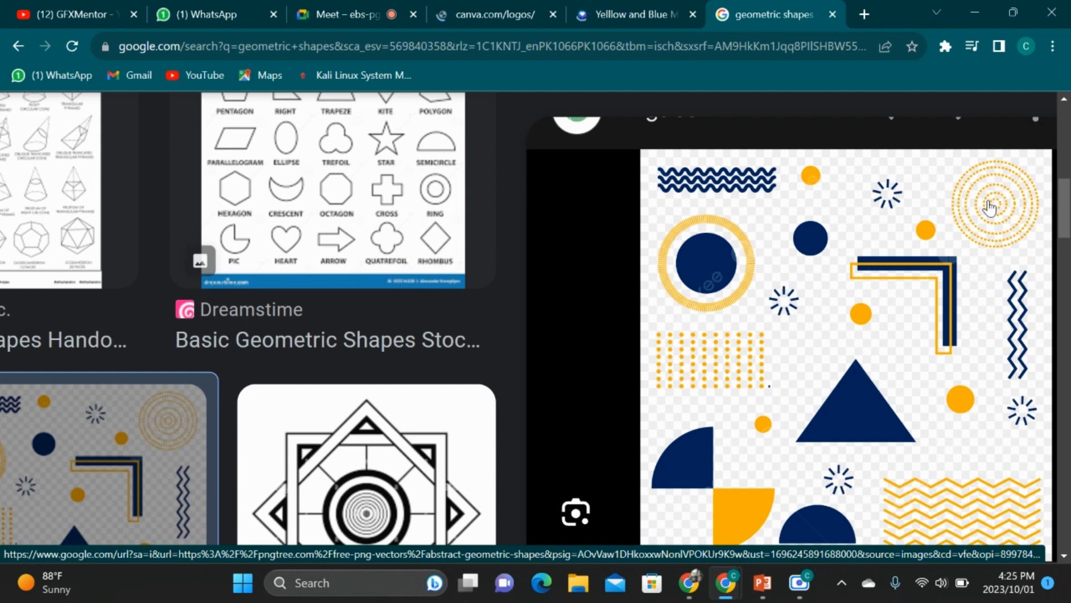
pyautogui.scroll(-2, 890, 265)
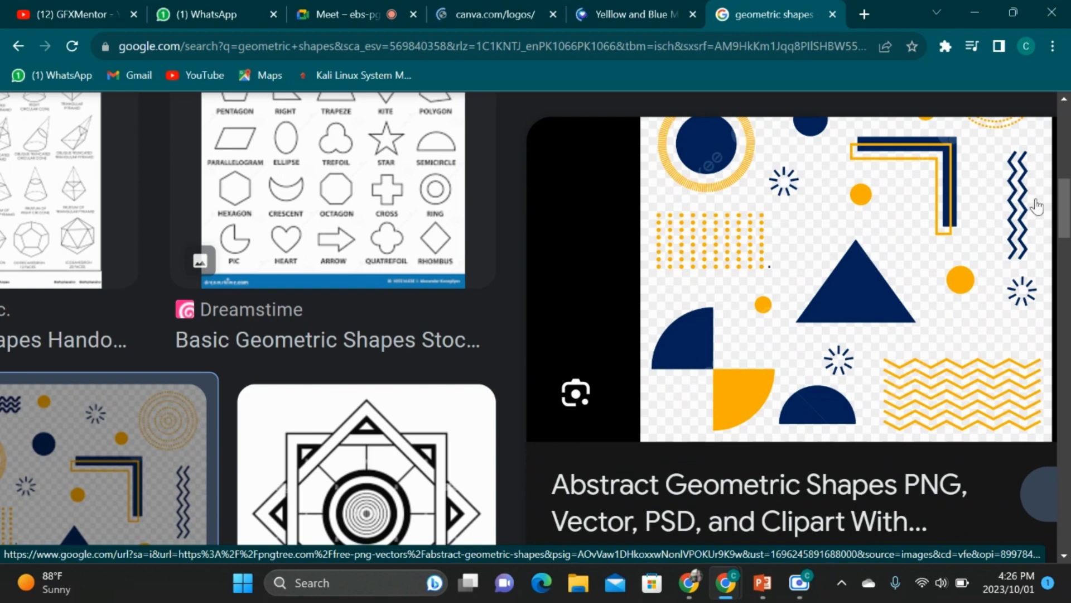
pyautogui.scroll(1, 937, 201)
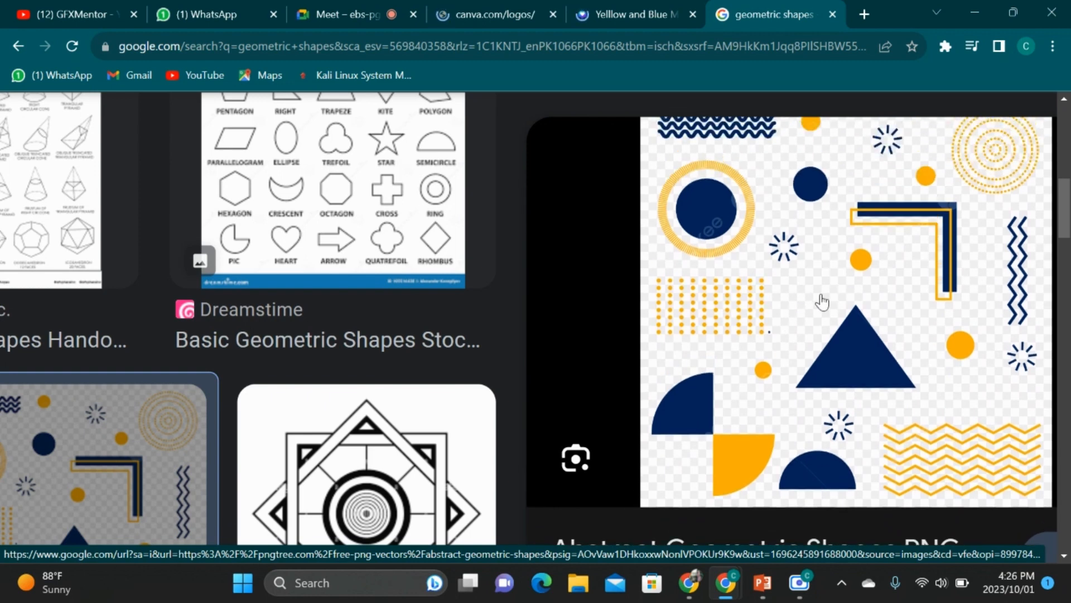
pyautogui.hotkey('ctrl', '-')
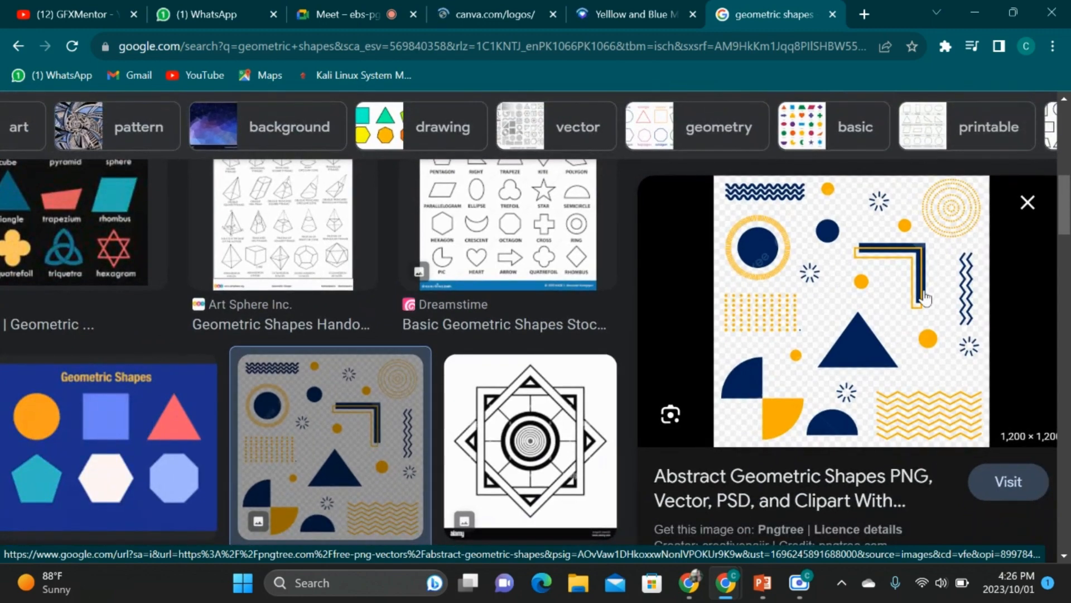
# Close the Pngtree preview and pick the Freepik geometric images result from further down the geometric shapes results
pyautogui.click(1026, 205)
pyautogui.scroll(-2, 840, 371)
pyautogui.scroll(-10, 849, 372)
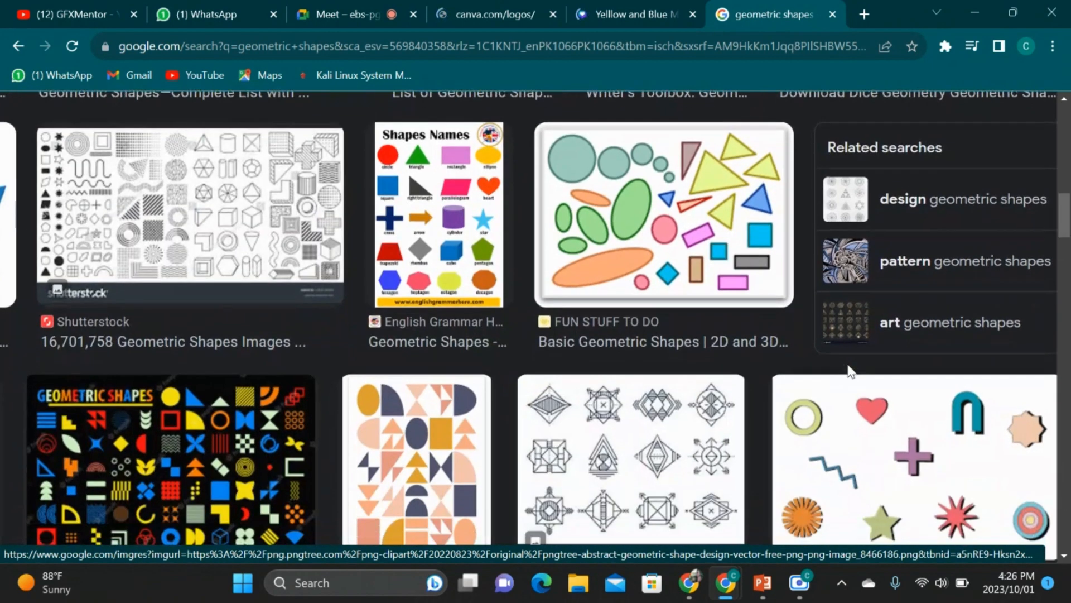
pyautogui.scroll(-5, 849, 372)
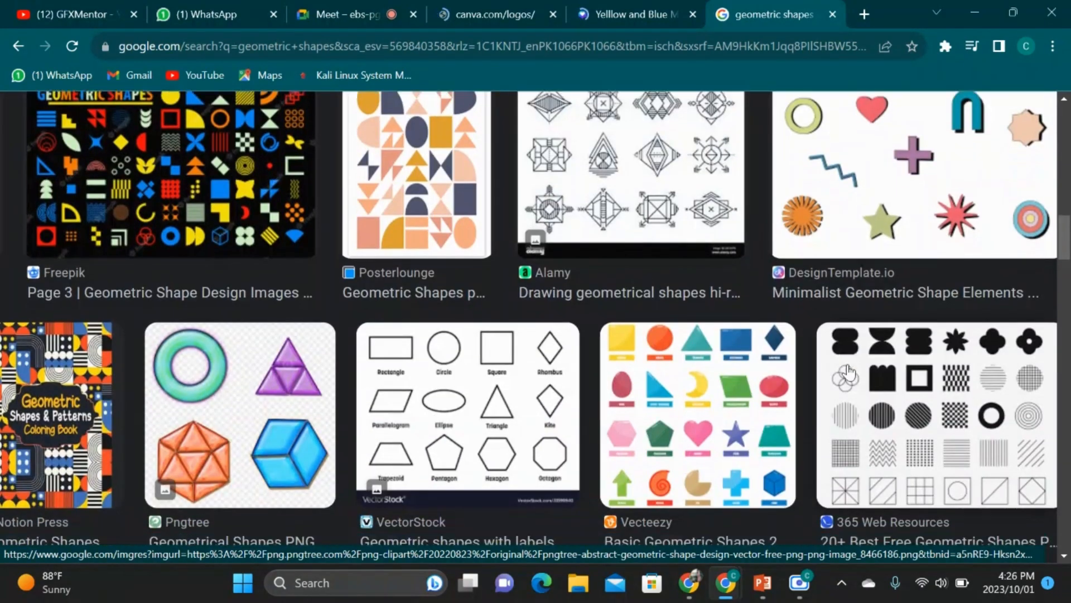
pyautogui.scroll(-7, 849, 372)
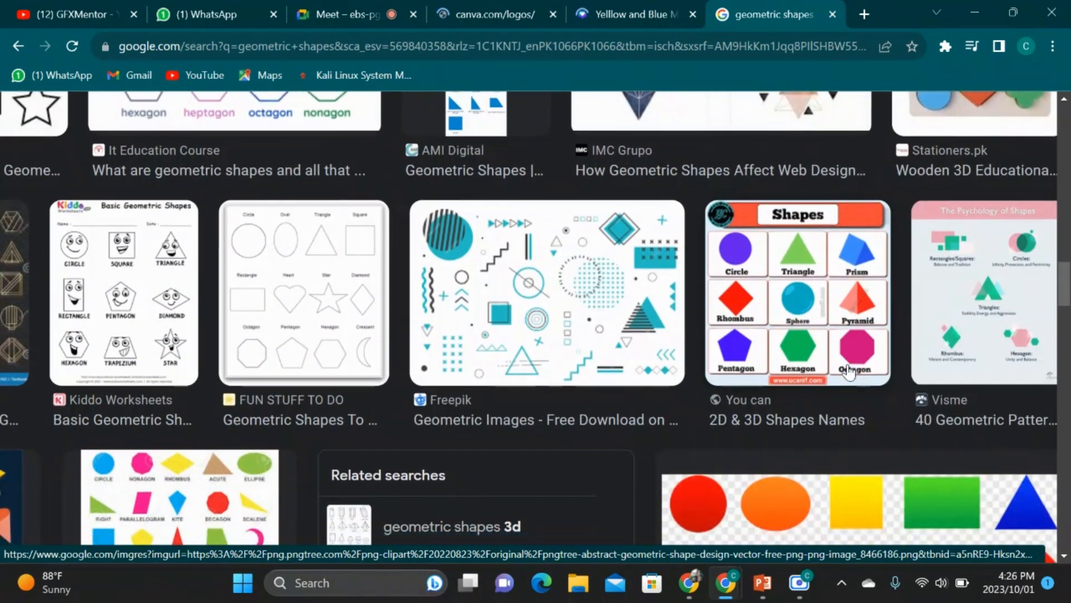
pyautogui.click(512, 278)
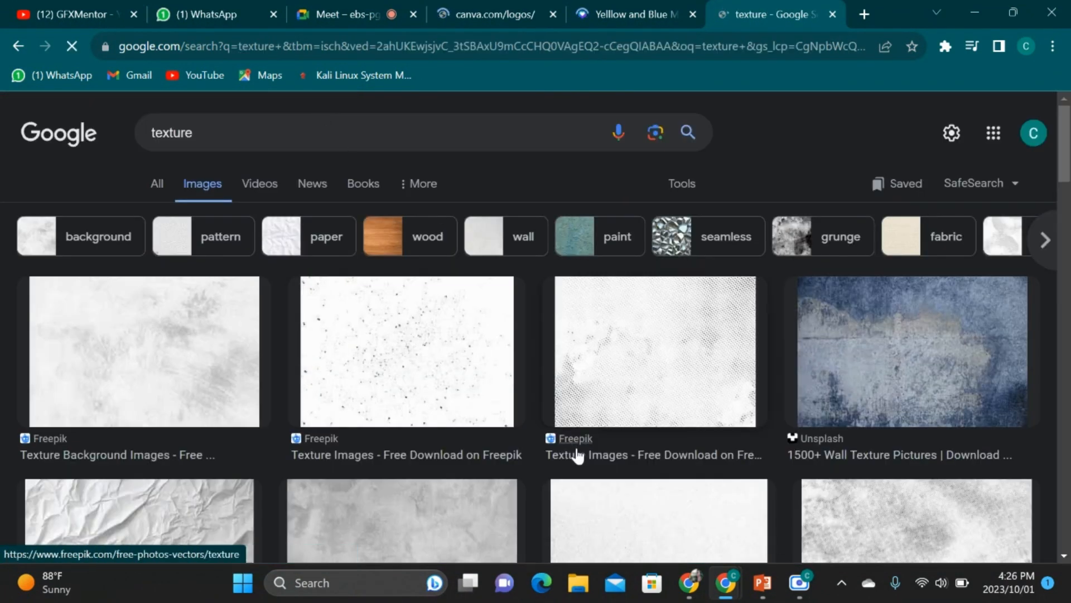
# Browse the texture image results and open the crumpled paper image from freestocktextures.com
pyautogui.keyDown('ctrl'); pyautogui.scroll(3, 561, 418); pyautogui.keyUp('ctrl')
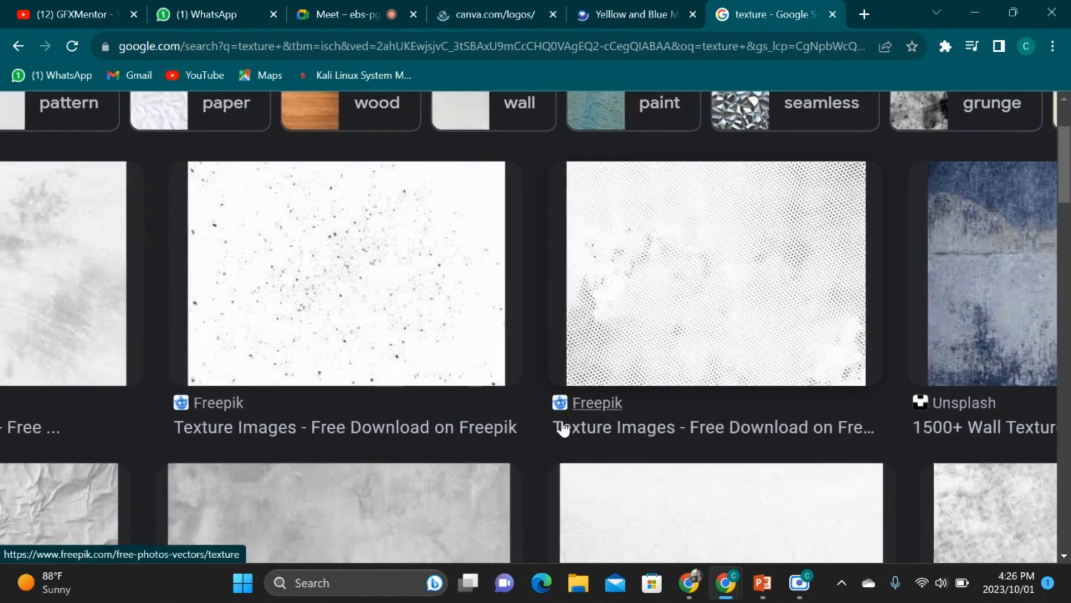
pyautogui.keyDown('ctrl'); pyautogui.scroll(-3, 562, 421); pyautogui.keyUp('ctrl')
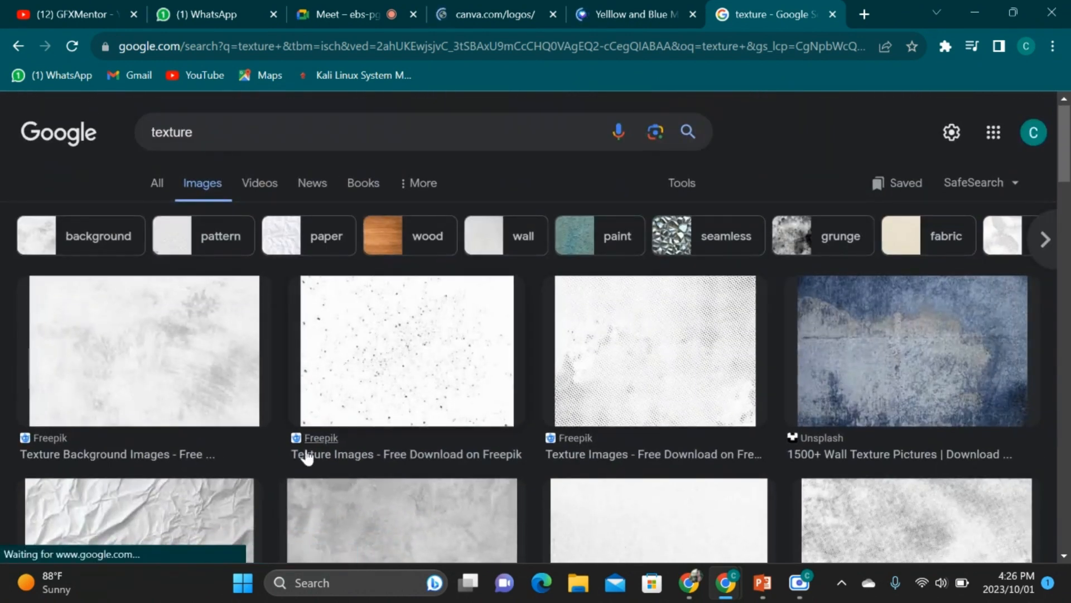
pyautogui.scroll(-3, 148, 461)
pyautogui.scroll(-3, 149, 459)
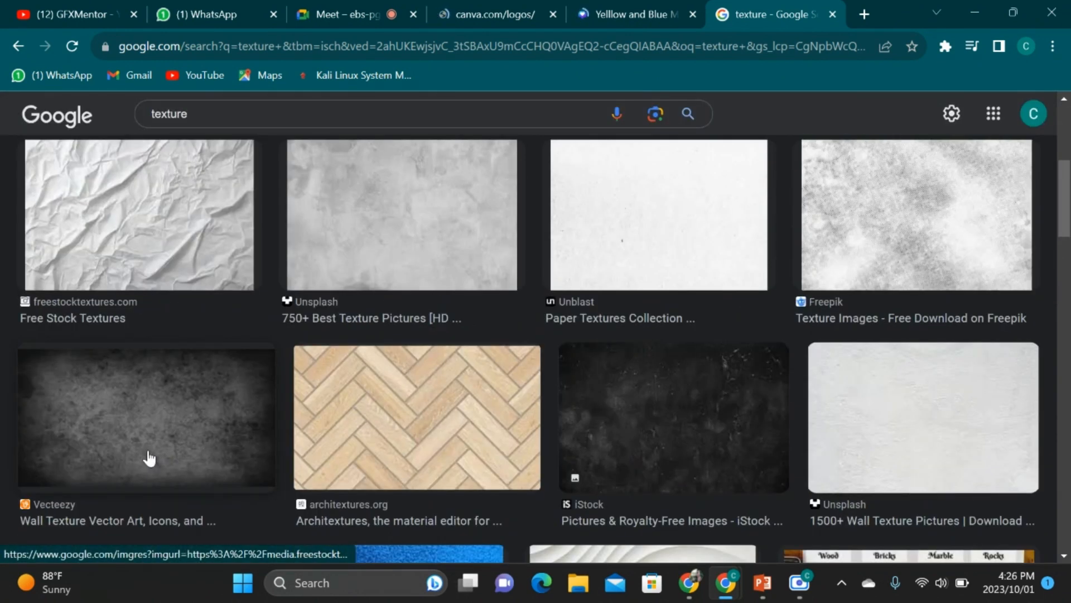
pyautogui.click(159, 263)
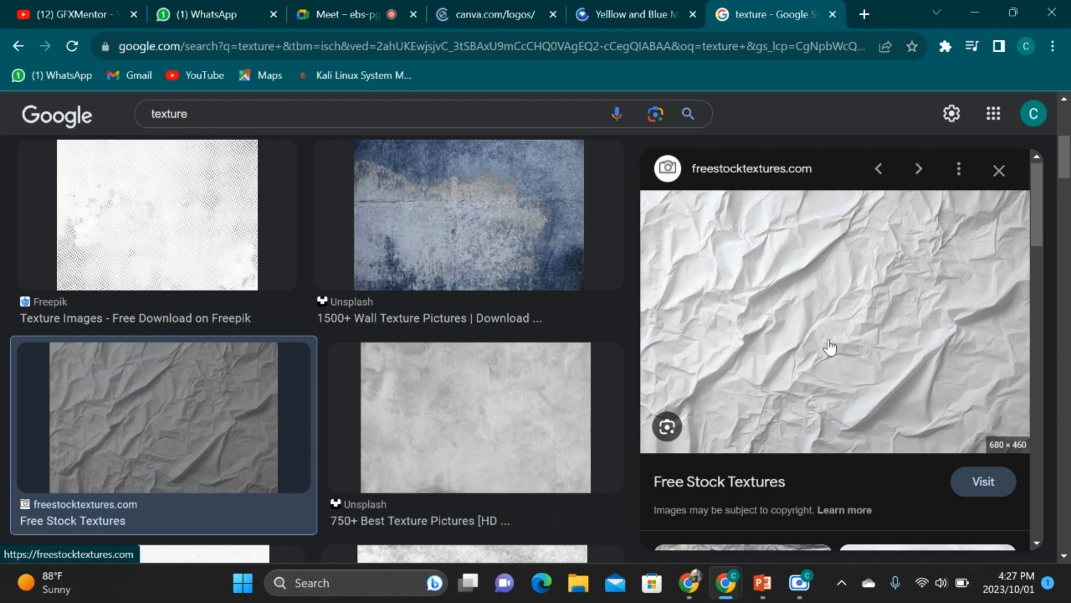
# Look through the related paper textures listed beneath the crumpled paper preview
pyautogui.scroll(-4, 883, 351)
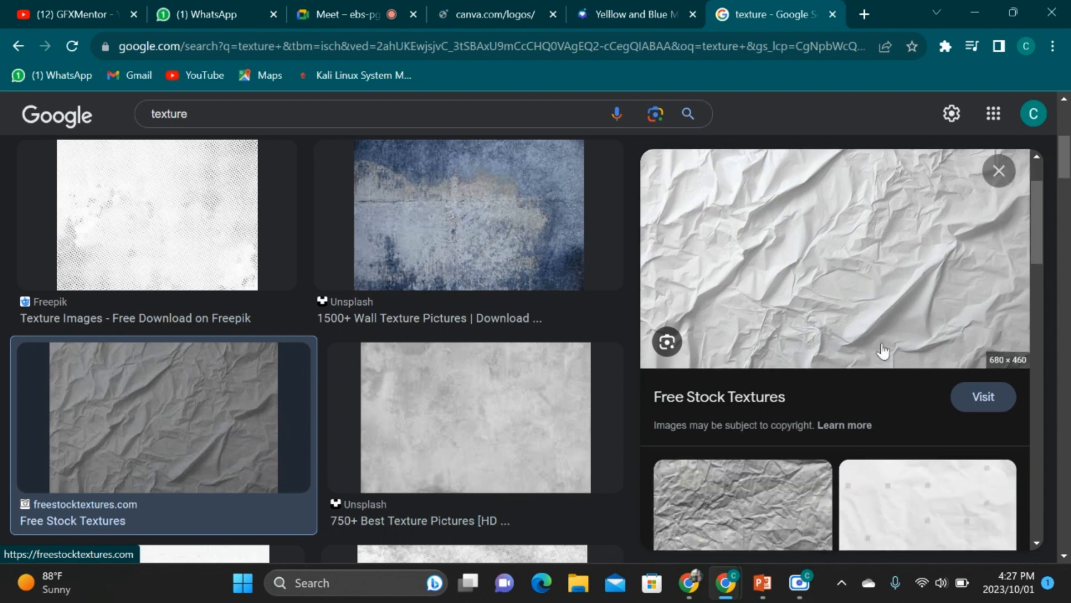
pyautogui.scroll(-5, 883, 351)
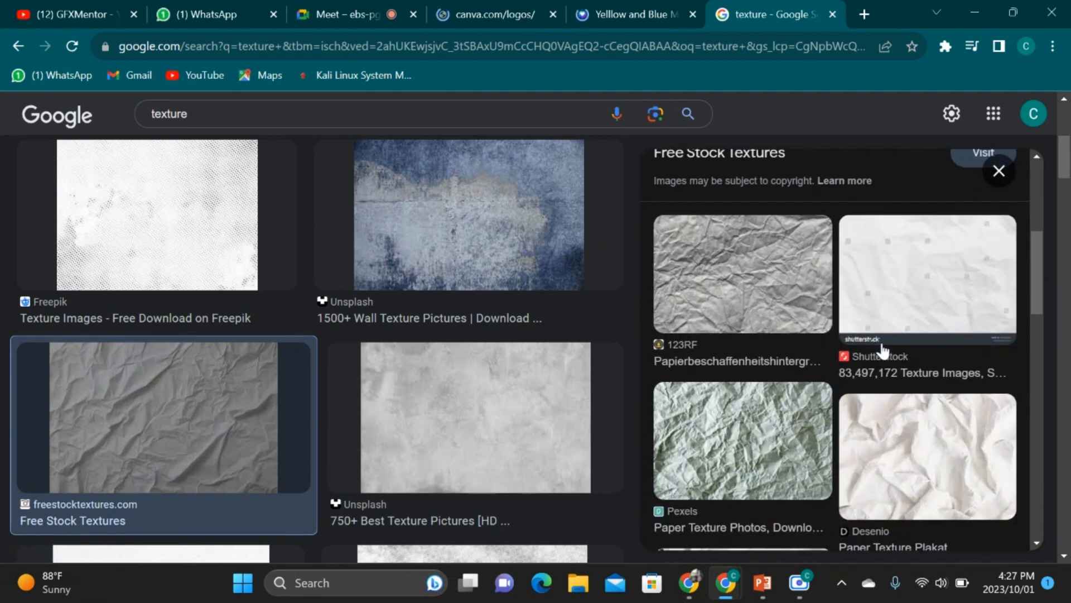
pyautogui.scroll(-5, 883, 351)
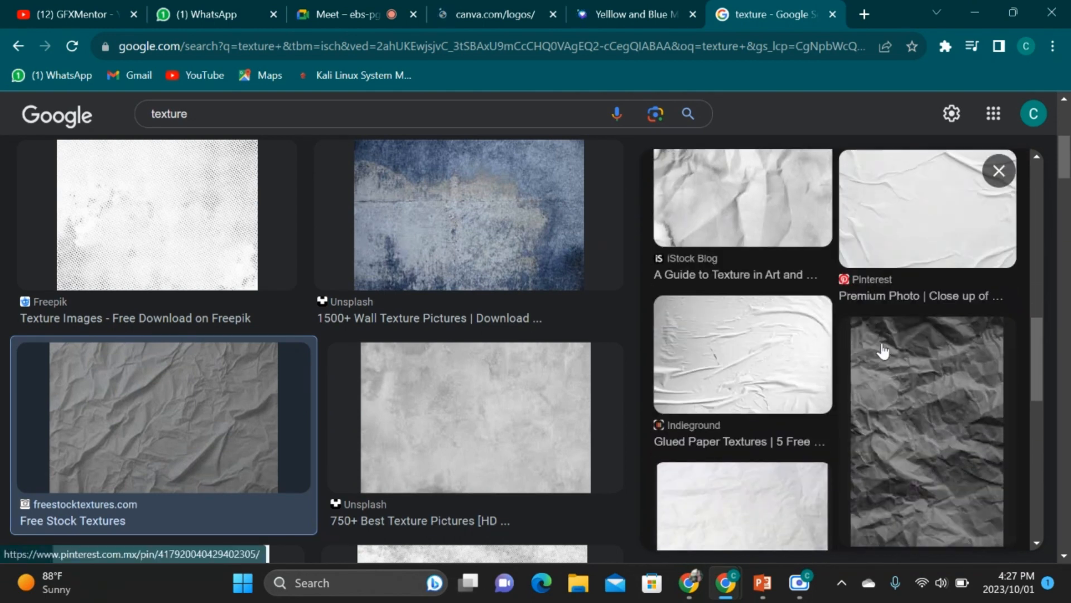
# View the rest of the related paper textures and open the herringbone wood texture from architextures.org
pyautogui.scroll(-6, 882, 351)
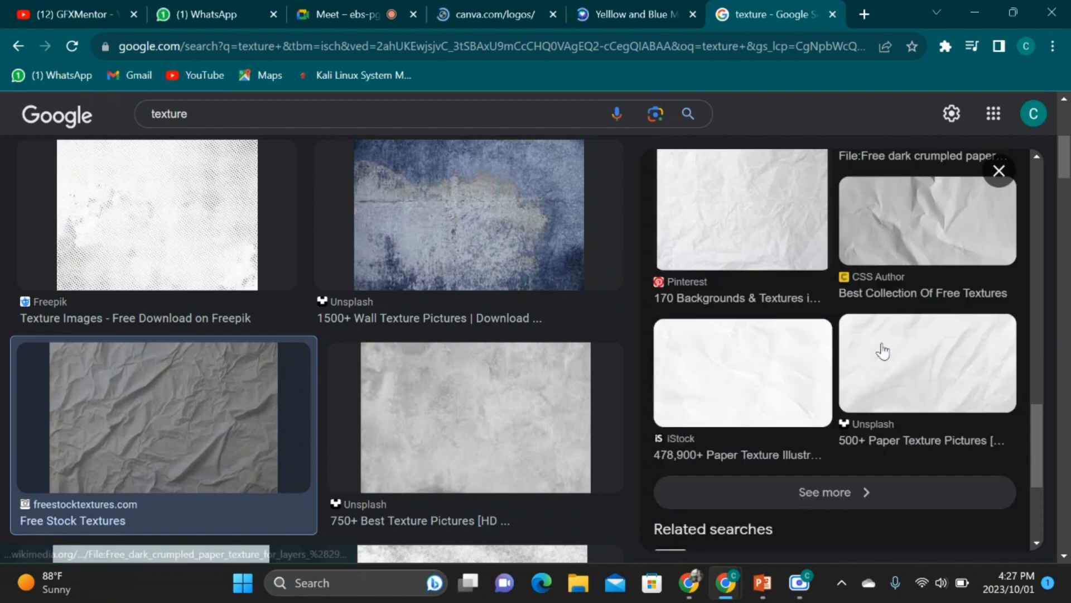
pyautogui.scroll(10, 883, 350)
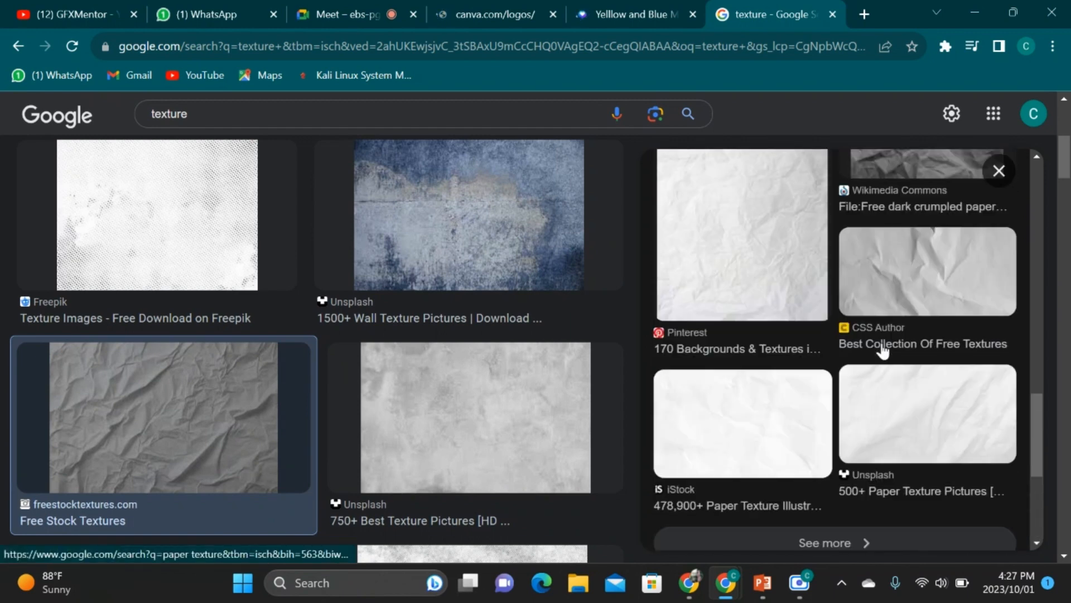
pyautogui.scroll(6, 883, 350)
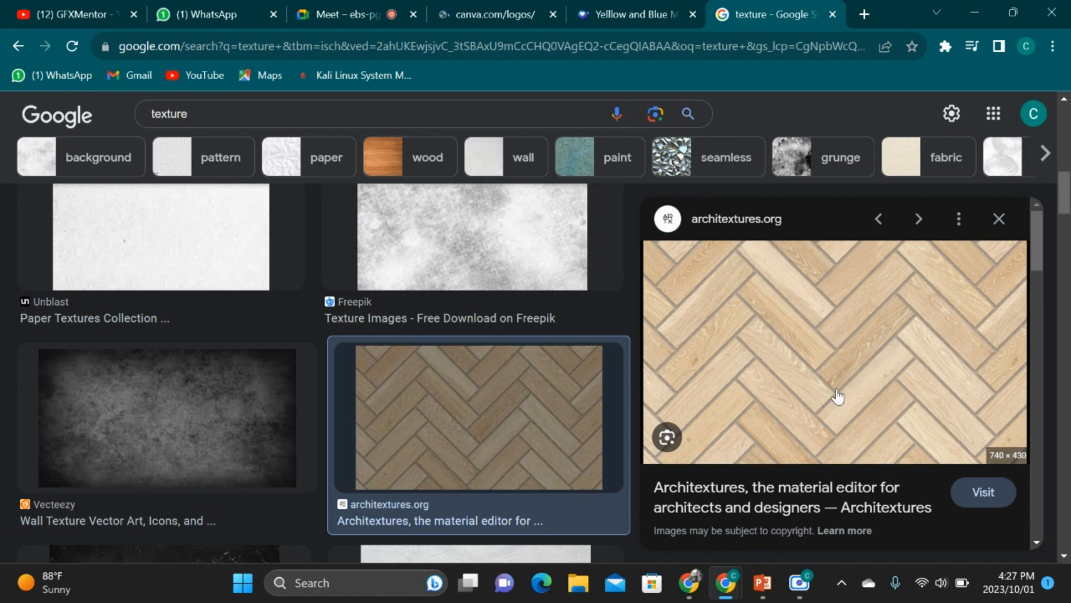
# Open the brown wood texture from Shutterstock further down the texture results, visit its source page and close that page
pyautogui.scroll(-10, 945, 296)
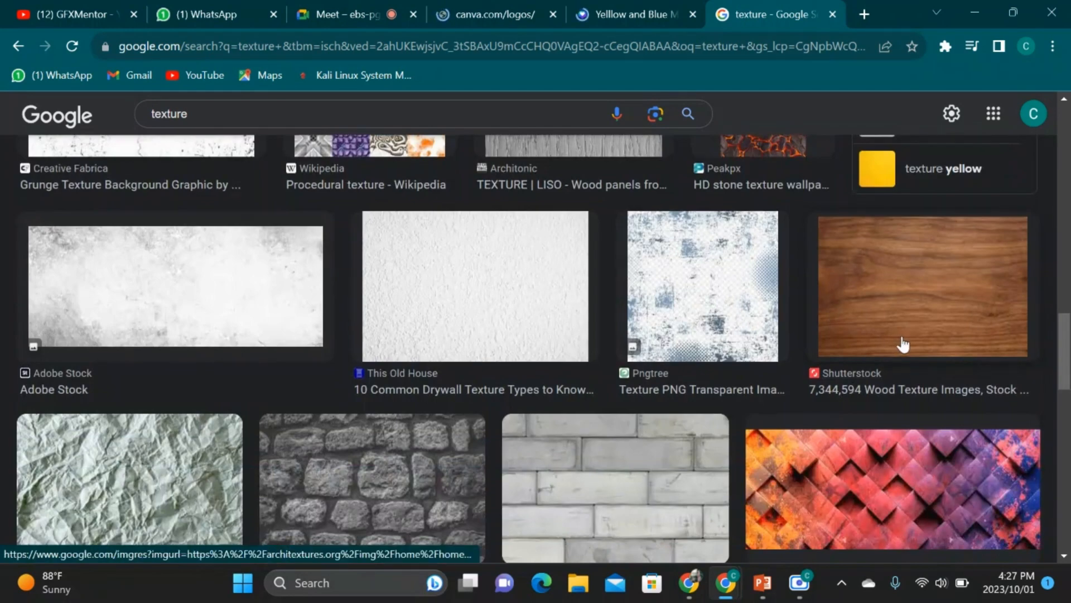
pyautogui.click(904, 345)
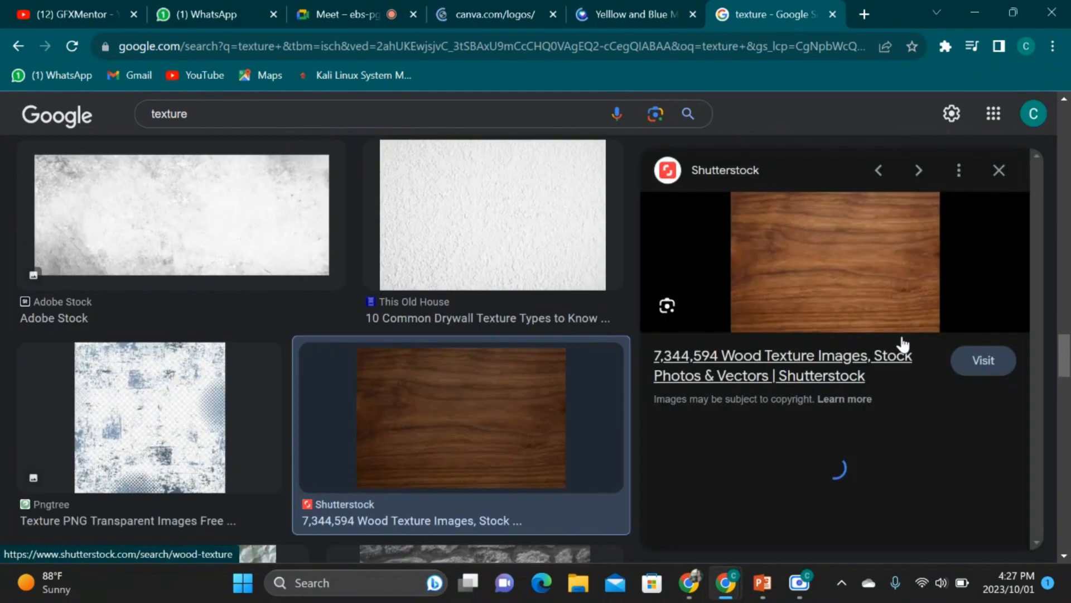
pyautogui.click(877, 265)
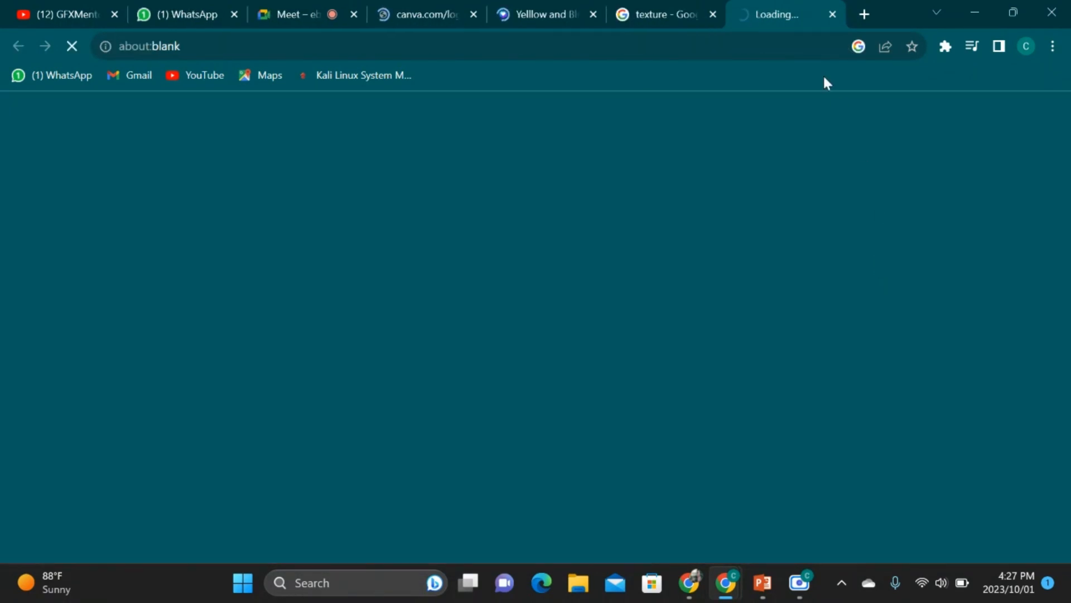
pyautogui.click(833, 15)
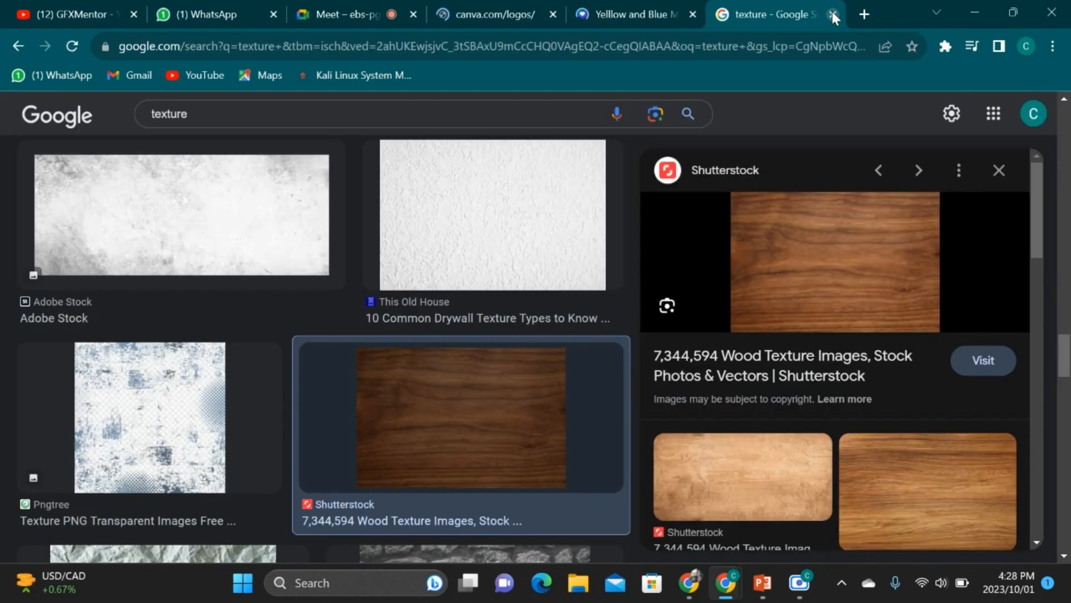
# Open the stone wall texture from ISO Republic and view what follows further down
pyautogui.scroll(-5, 605, 390)
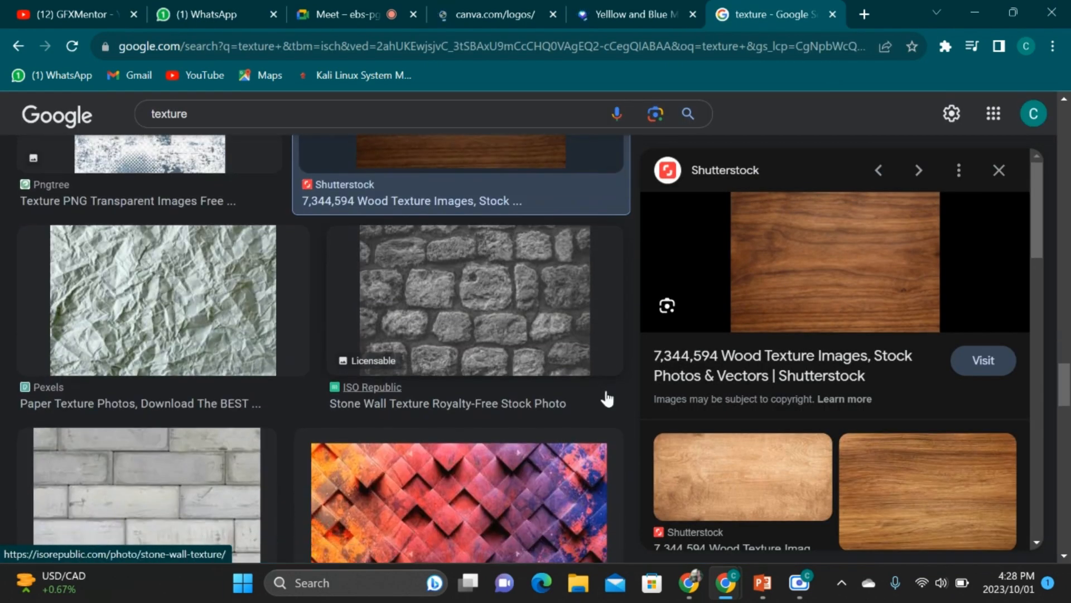
pyautogui.click(539, 308)
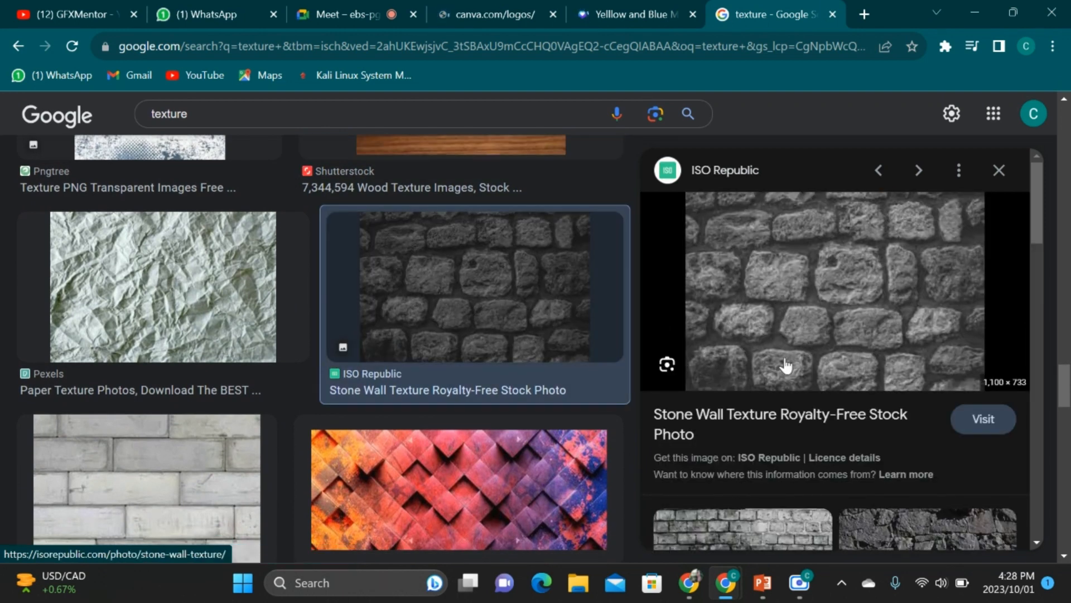
pyautogui.scroll(-4, 787, 306)
pyautogui.scroll(-5, 789, 300)
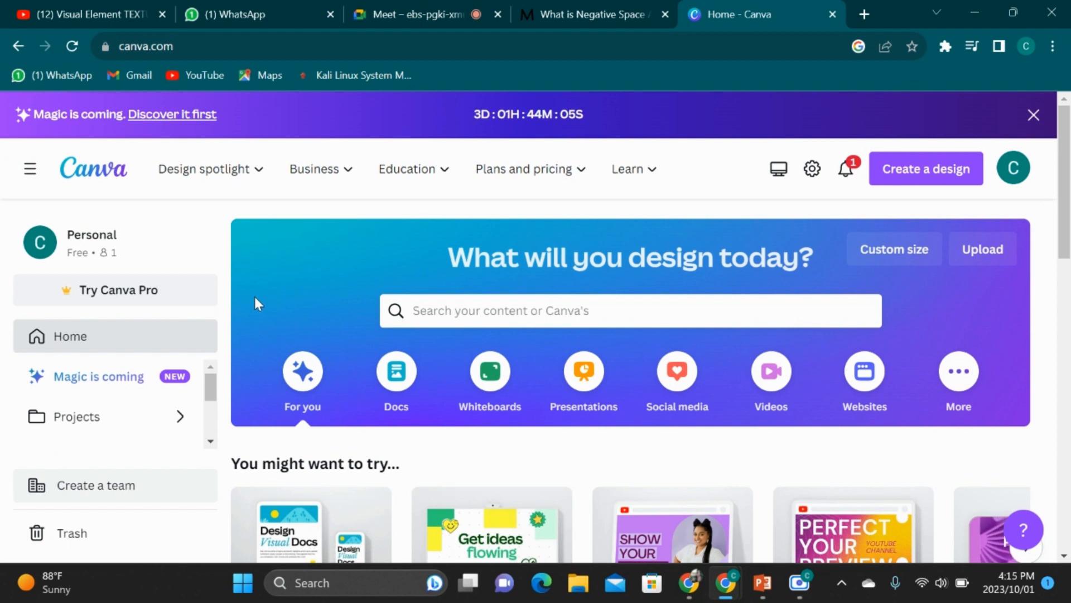
# Create a blank YouTube Thumbnail design from the suggestions on the Canva home page
pyautogui.scroll(-3, 270, 346)
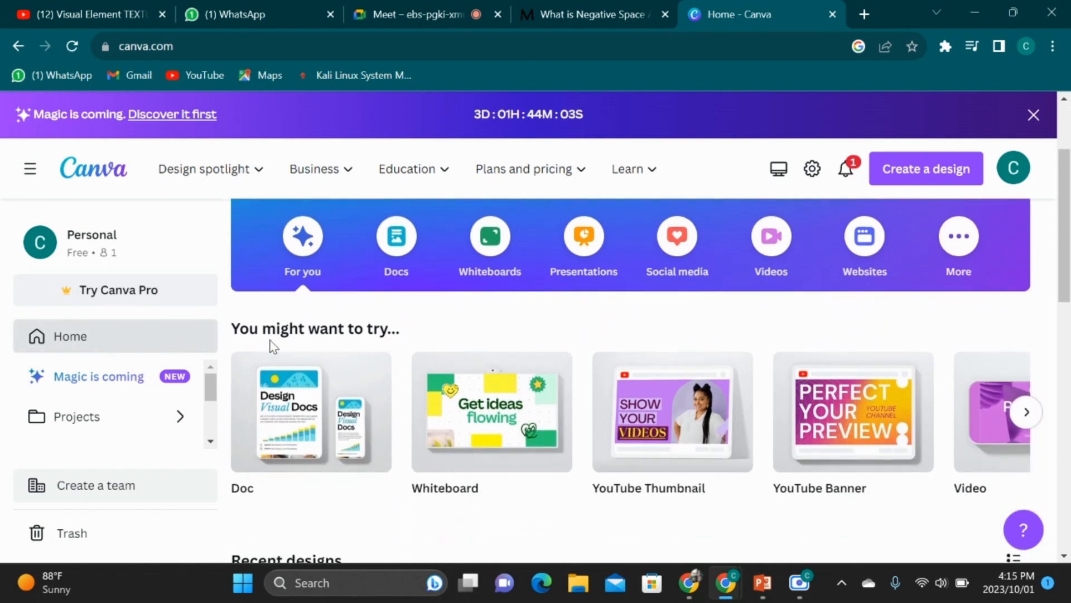
pyautogui.scroll(1, 271, 347)
pyautogui.scroll(3, 271, 347)
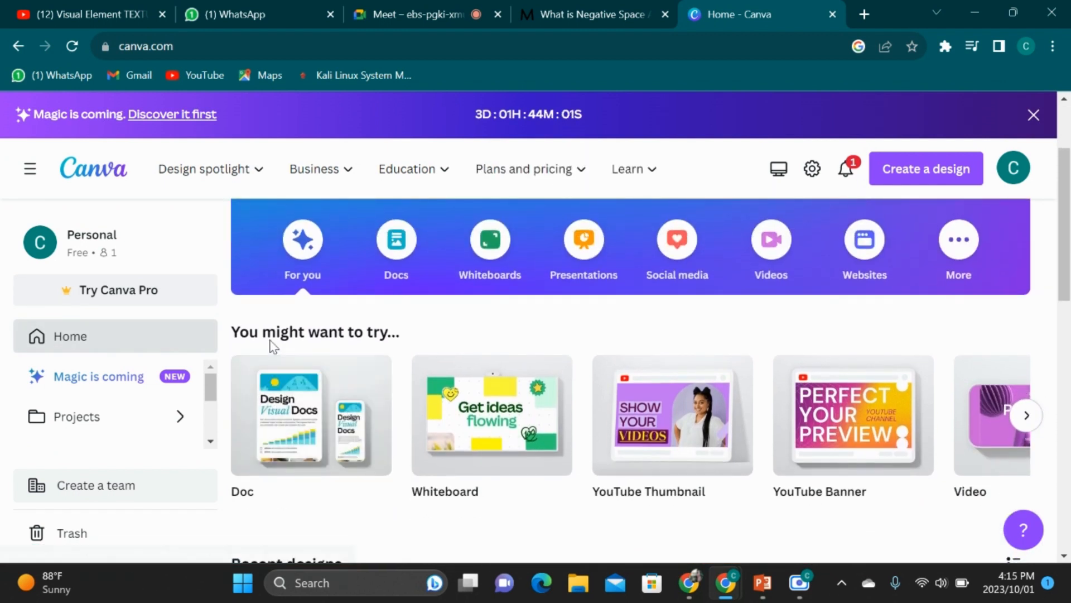
pyautogui.scroll(-5, 270, 346)
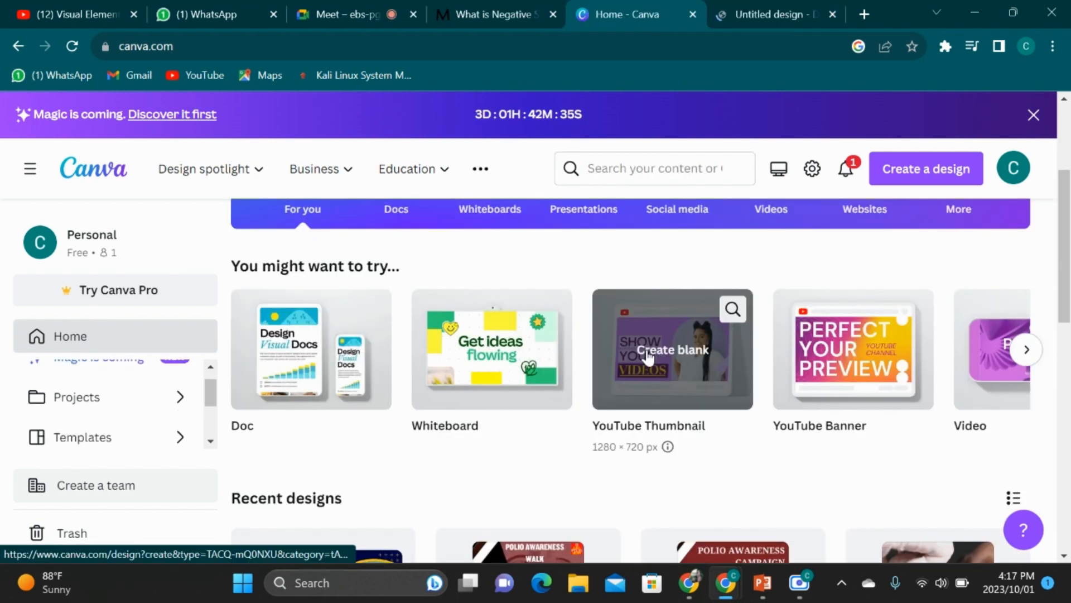
pyautogui.click(647, 355)
pyautogui.rightClick(647, 355)
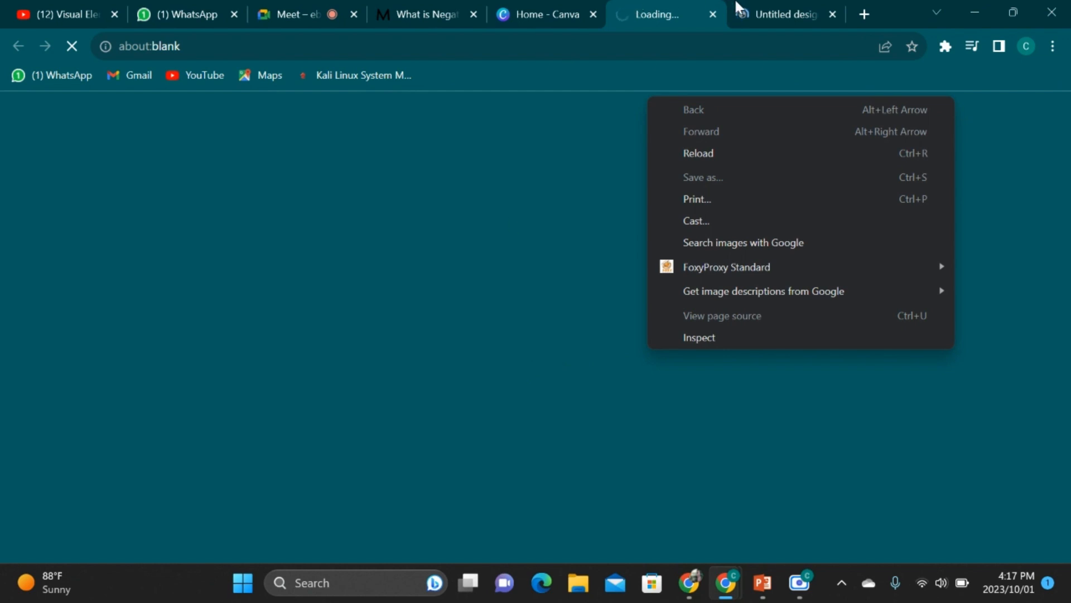
pyautogui.click(766, 2)
pyautogui.click(766, 3)
pyautogui.click(678, 3)
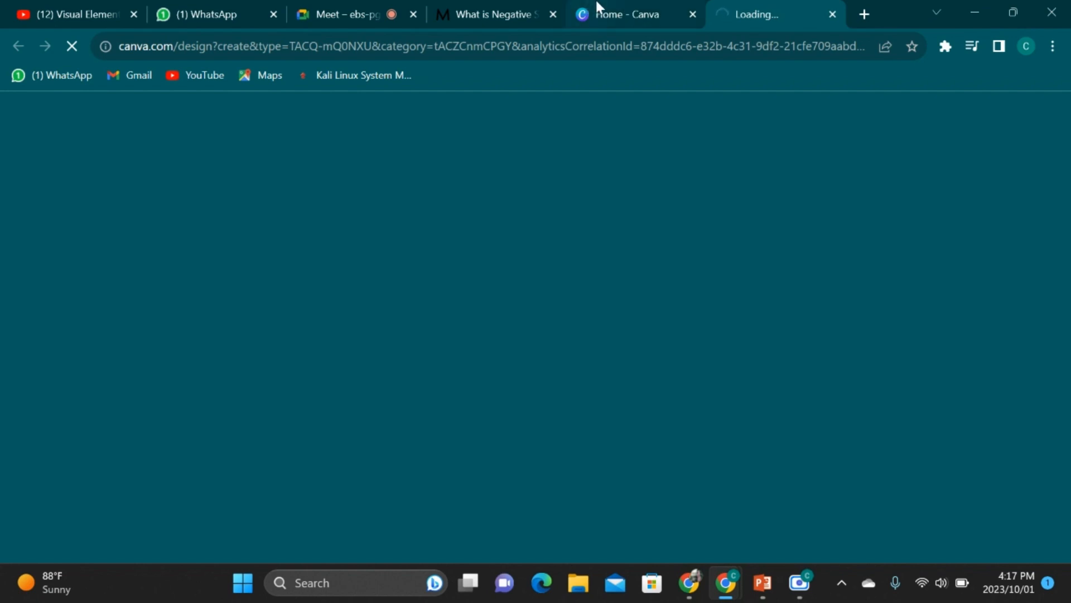
# Return to the Canva home page and look through the suggested design types as far as Instagram Post (Square)
pyautogui.click(617, 7)
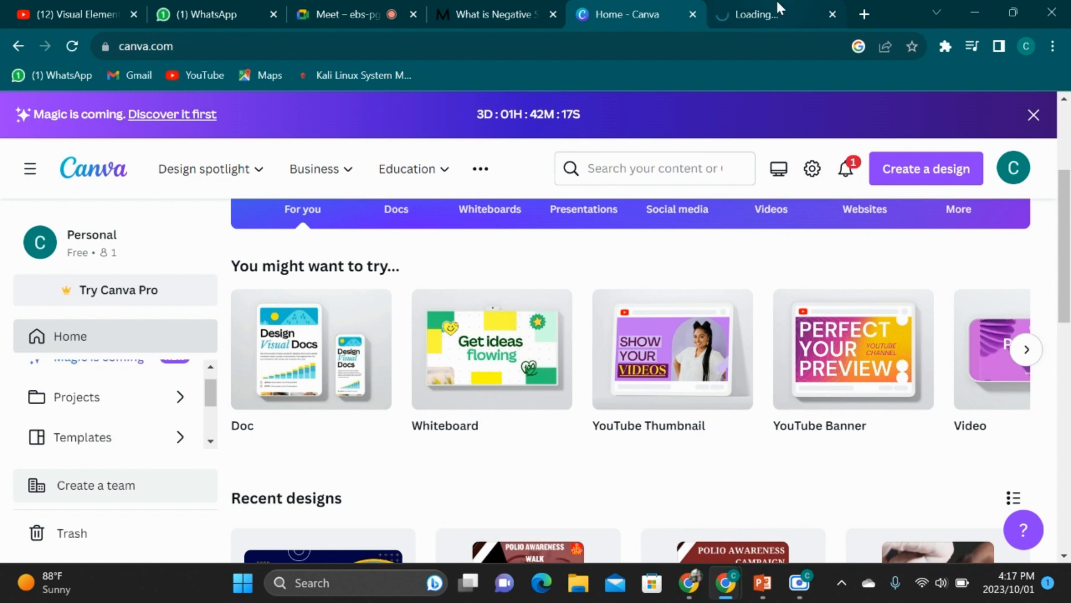
pyautogui.click(779, 6)
pyautogui.click(603, 5)
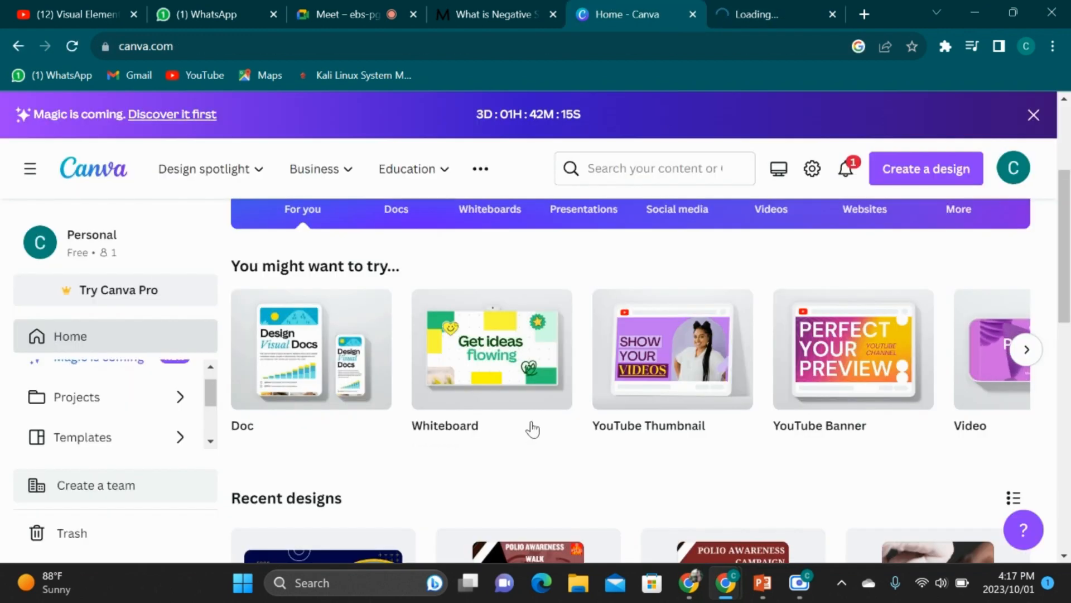
pyautogui.hscroll(1, 535, 440)
pyautogui.hscroll(2, 535, 434)
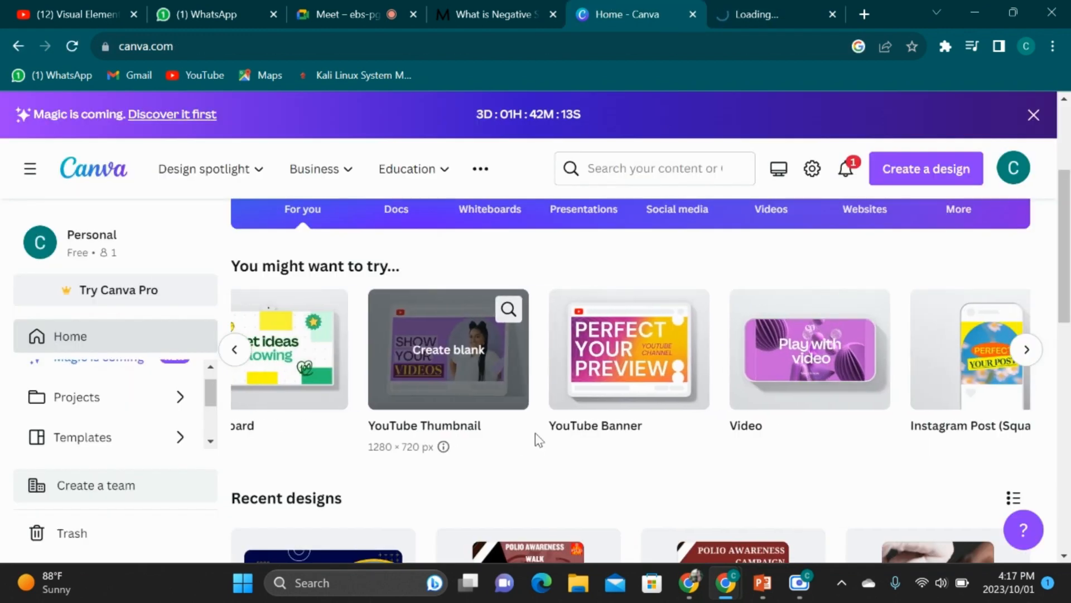
pyautogui.hscroll(1, 507, 441)
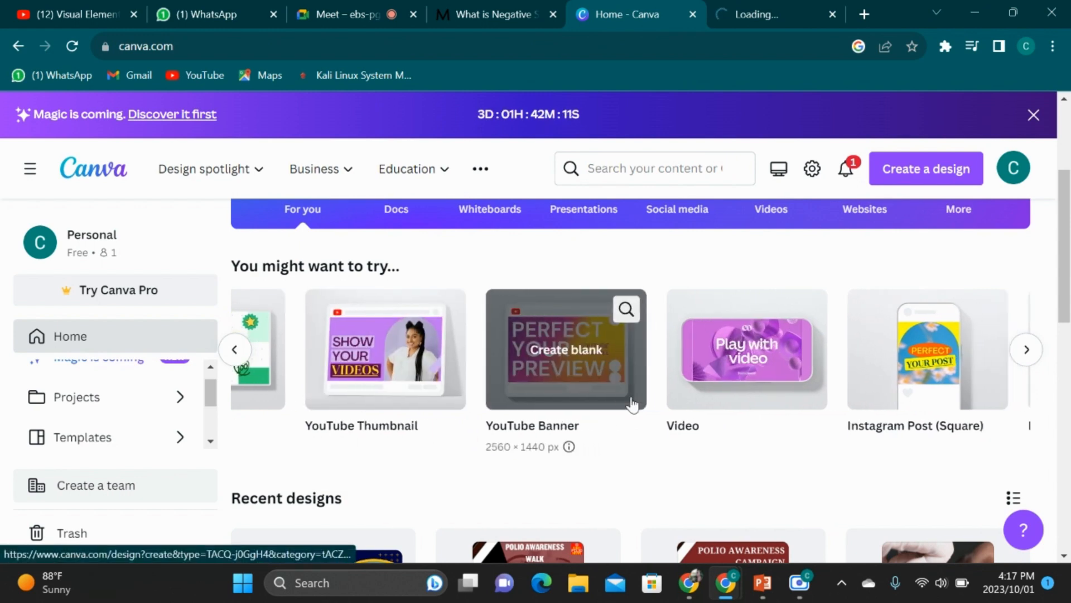
# Switch to YouTube, go back to the Visual Element SHAPES video and open the GFXMentor channel page
pyautogui.click(86, 8)
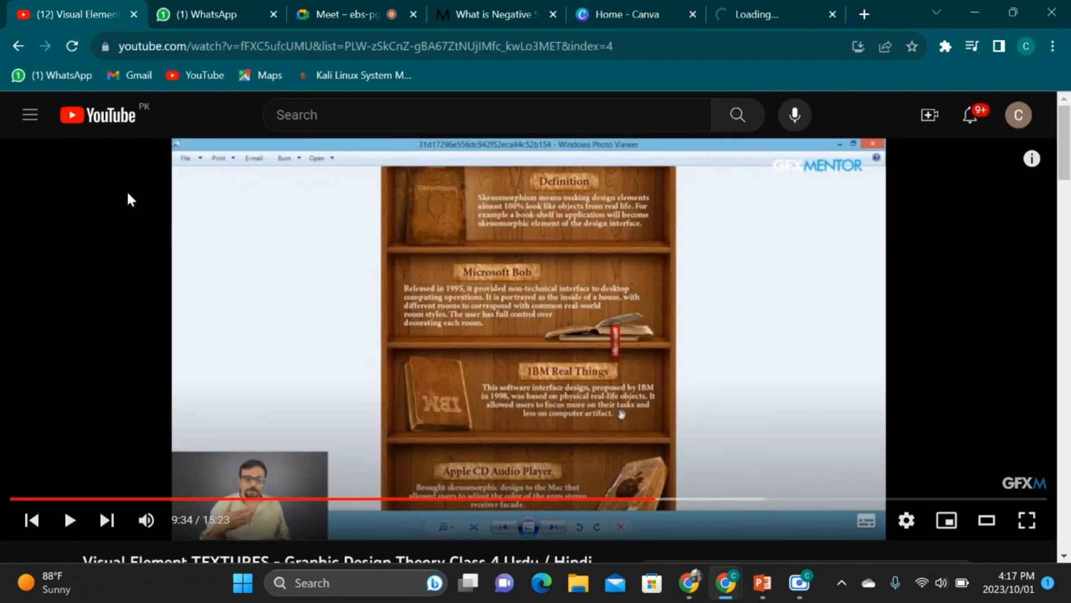
pyautogui.click(16, 47)
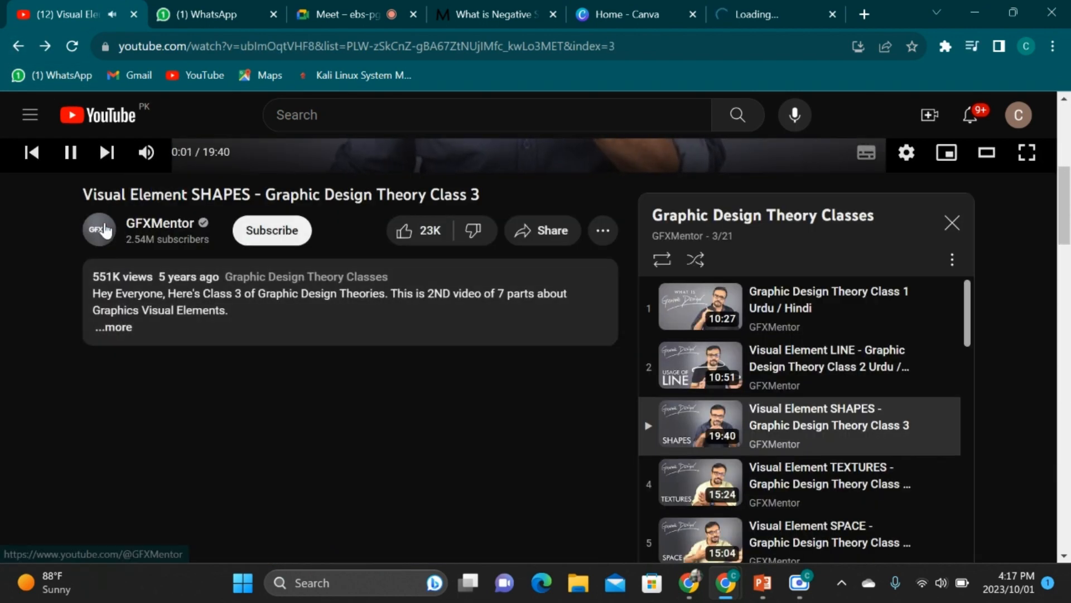
pyautogui.click(103, 228)
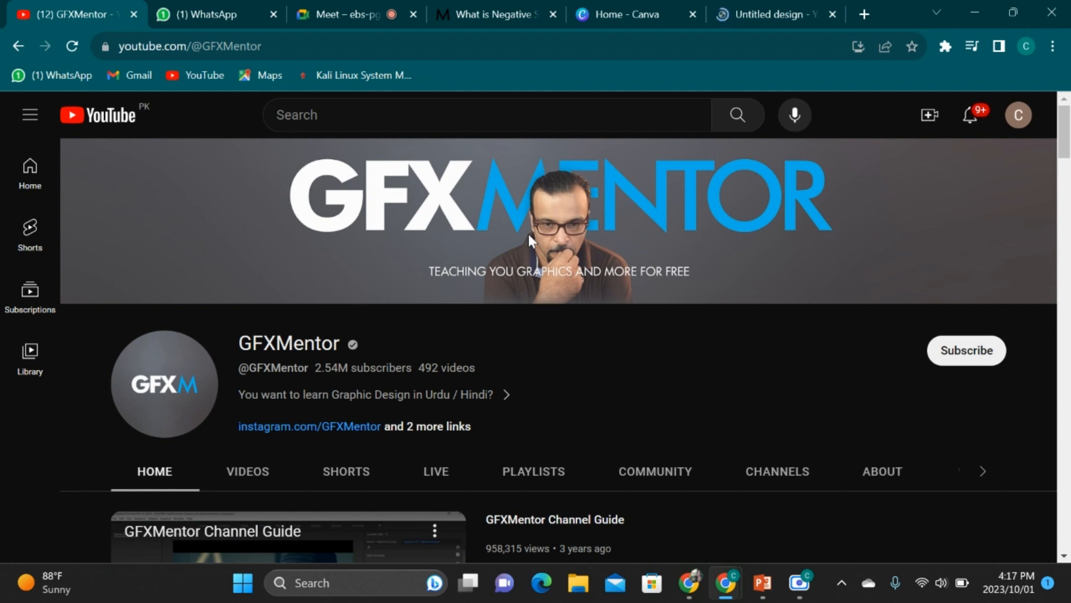
# Switch back to the untitled YouTube Thumbnail design in Canva
pyautogui.click(752, 6)
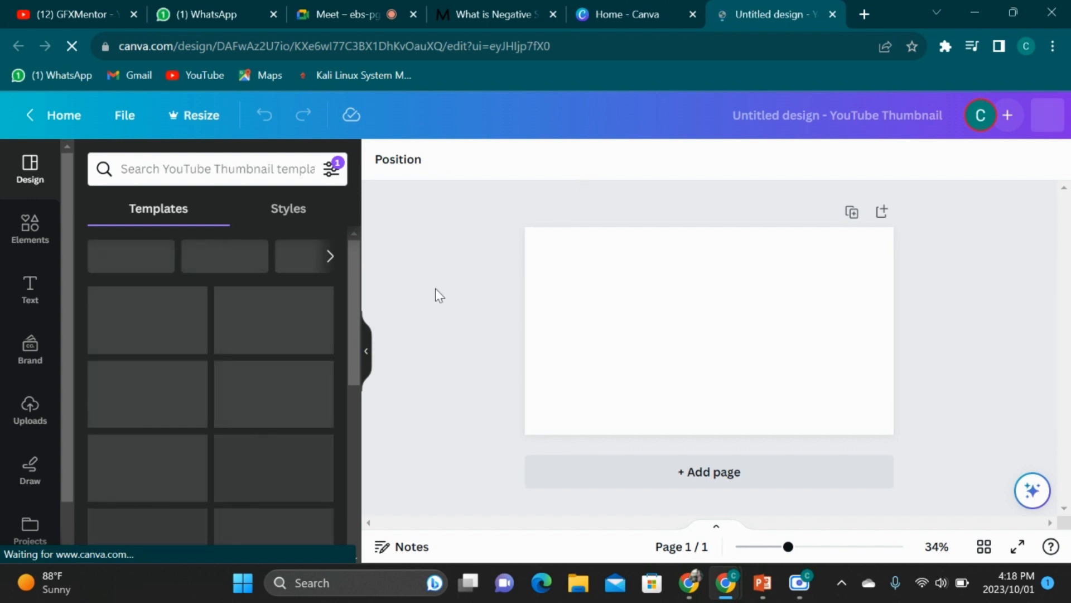
pyautogui.click(581, 11)
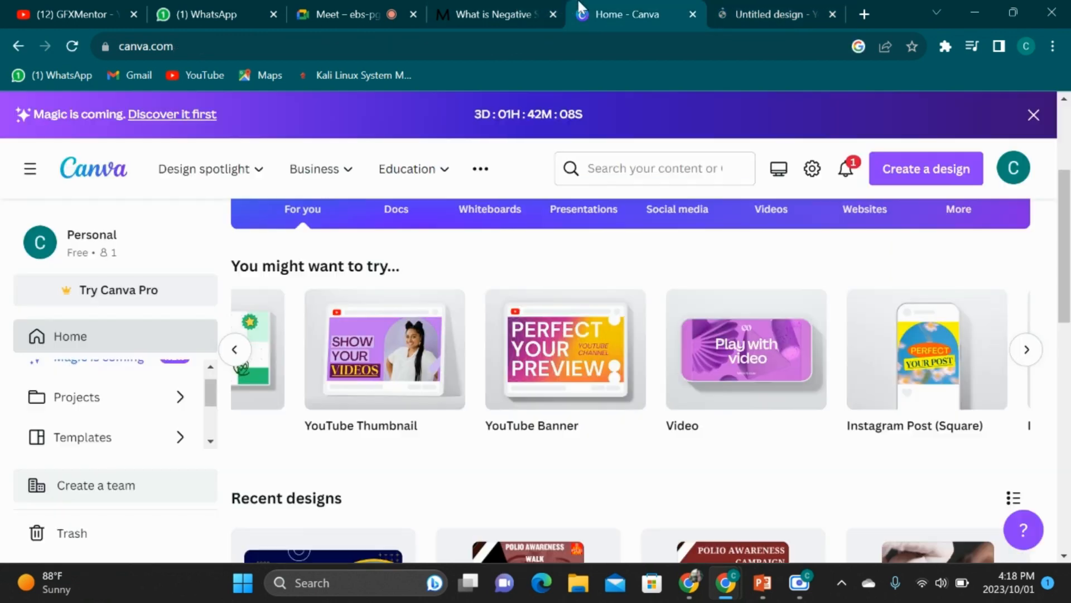
pyautogui.click(778, 7)
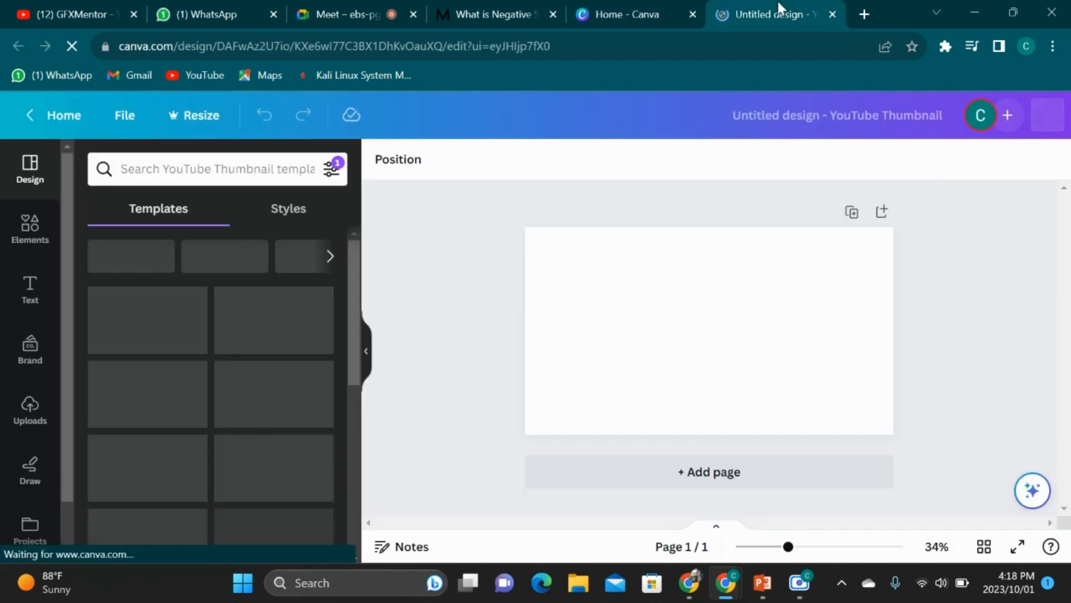
# Look through the design's file commands from creating a new design to Help, including the view settings for rulers, guides, margins and print bleed
pyautogui.click(107, 121)
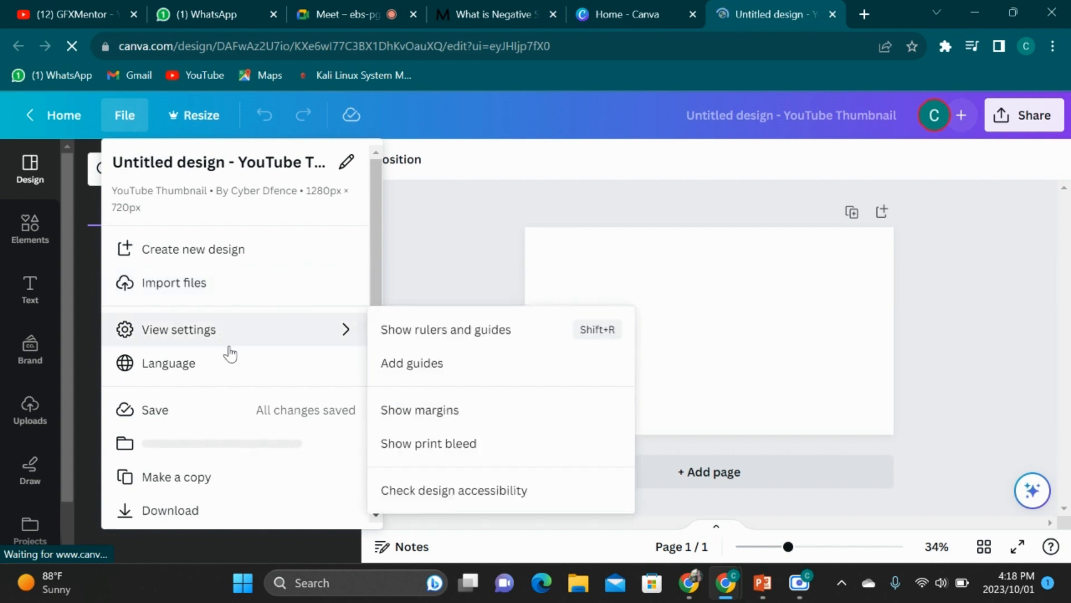
pyautogui.moveTo(311, 342)
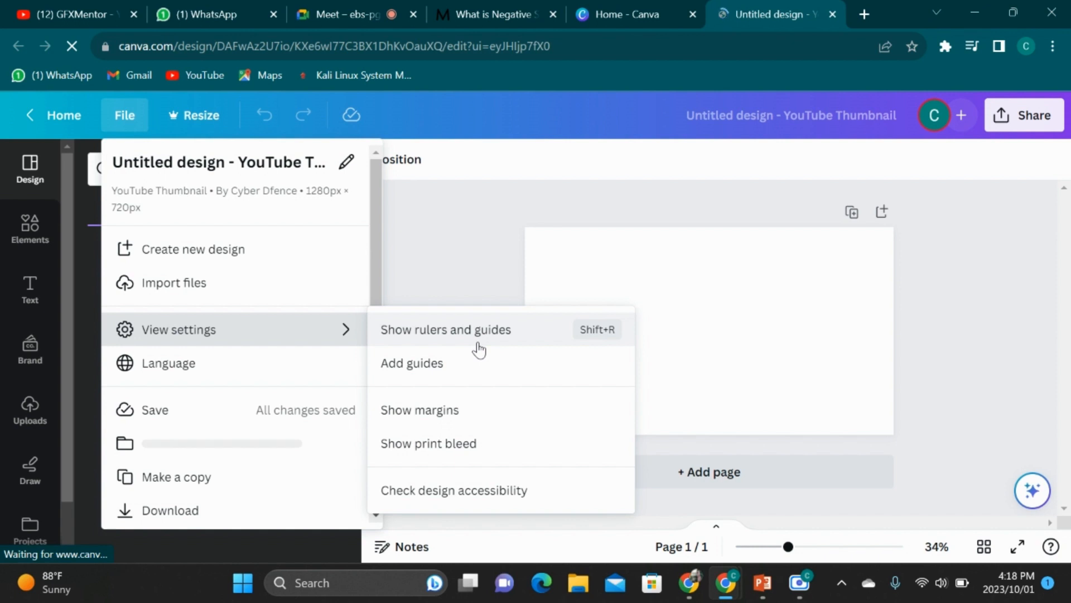
pyautogui.scroll(-3, 289, 363)
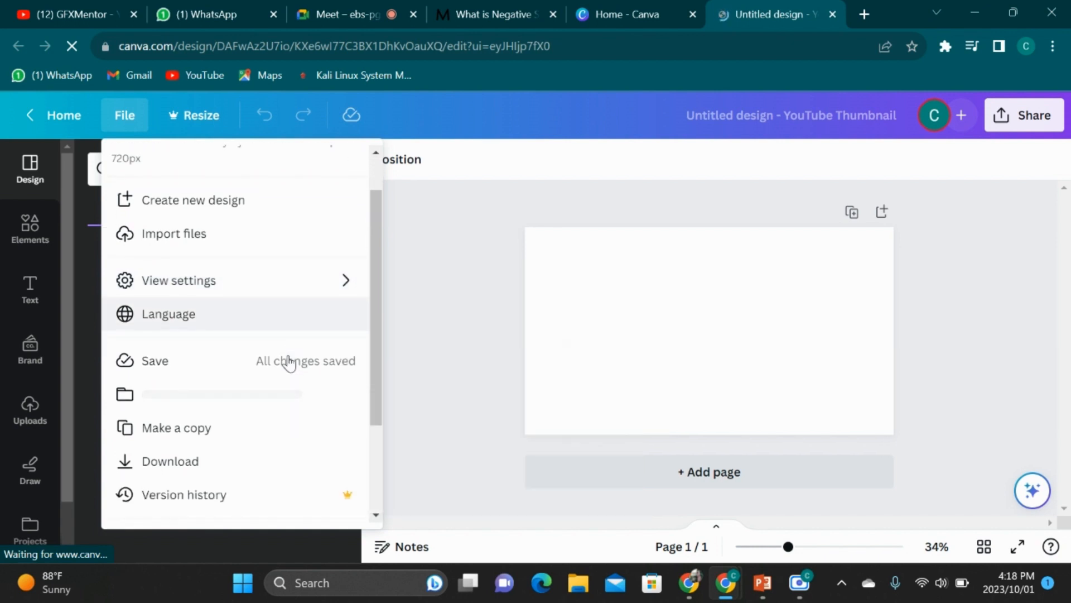
pyautogui.scroll(-1, 289, 363)
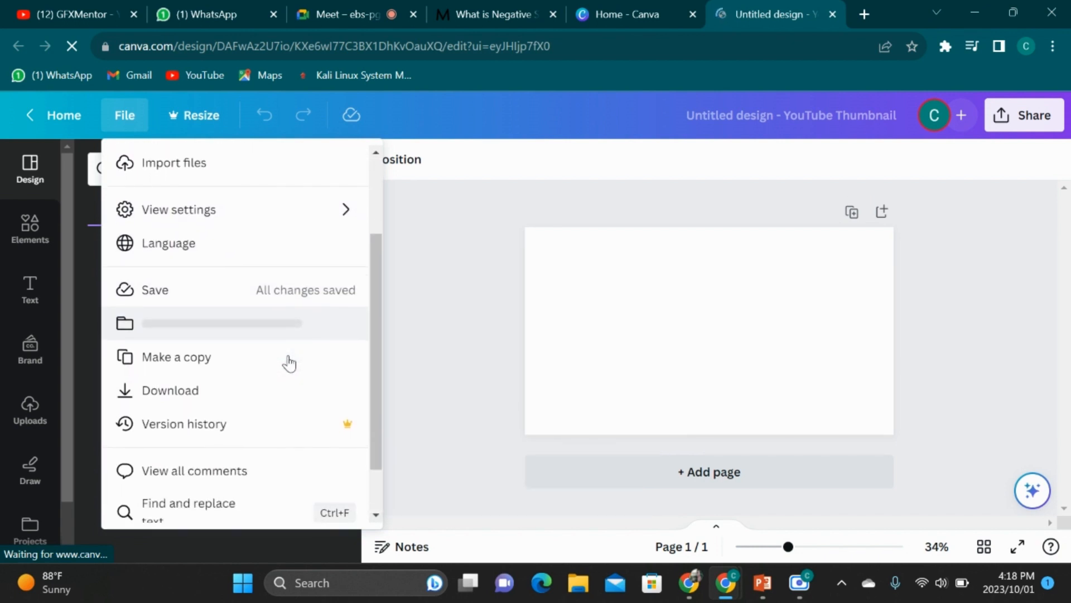
pyautogui.scroll(-1, 290, 363)
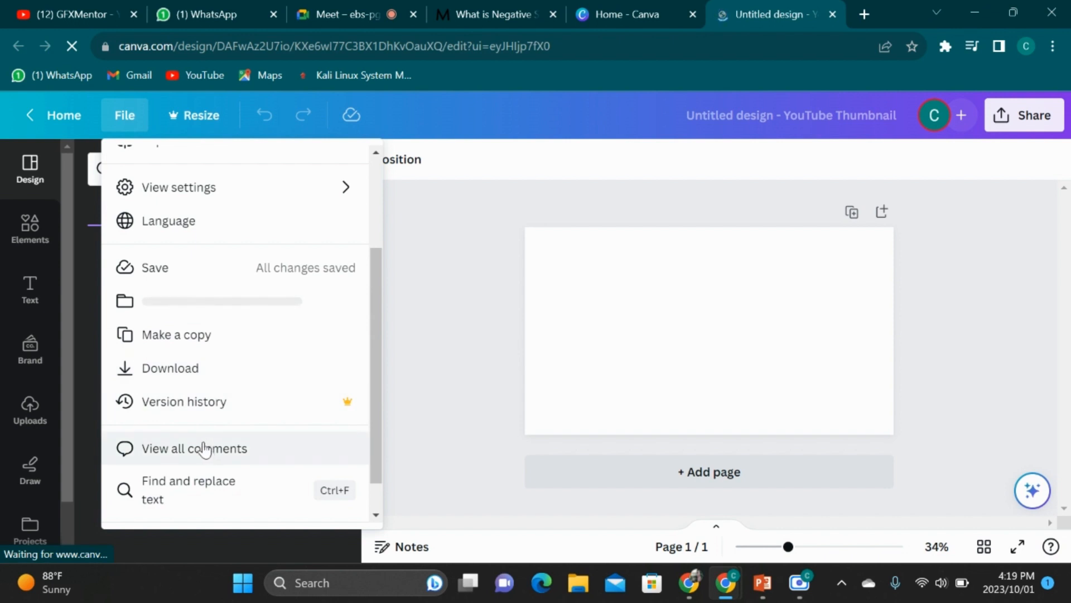
pyautogui.scroll(-2, 199, 441)
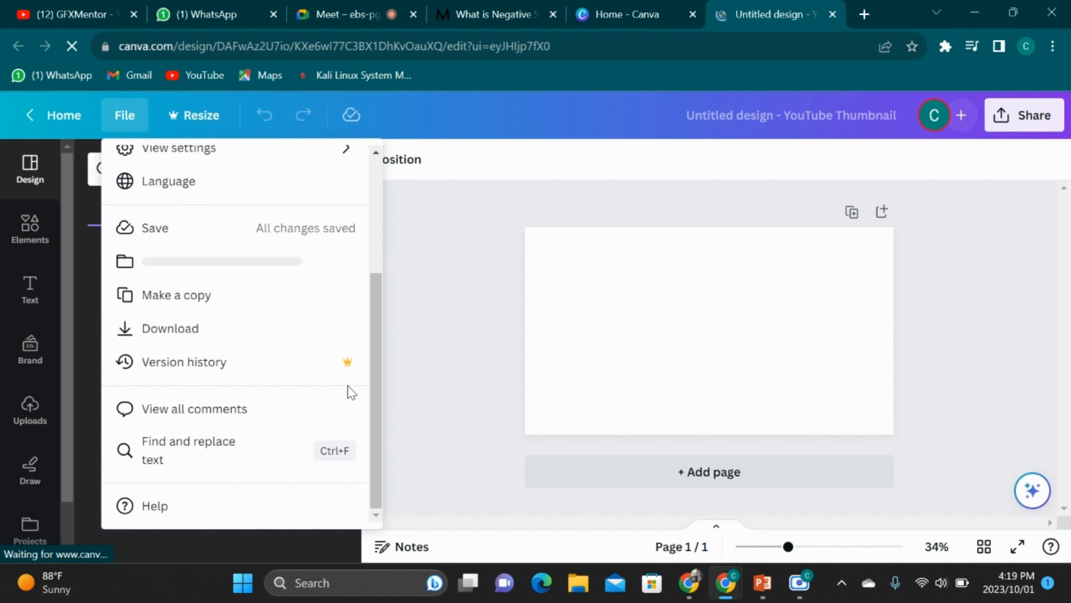
pyautogui.click(211, 133)
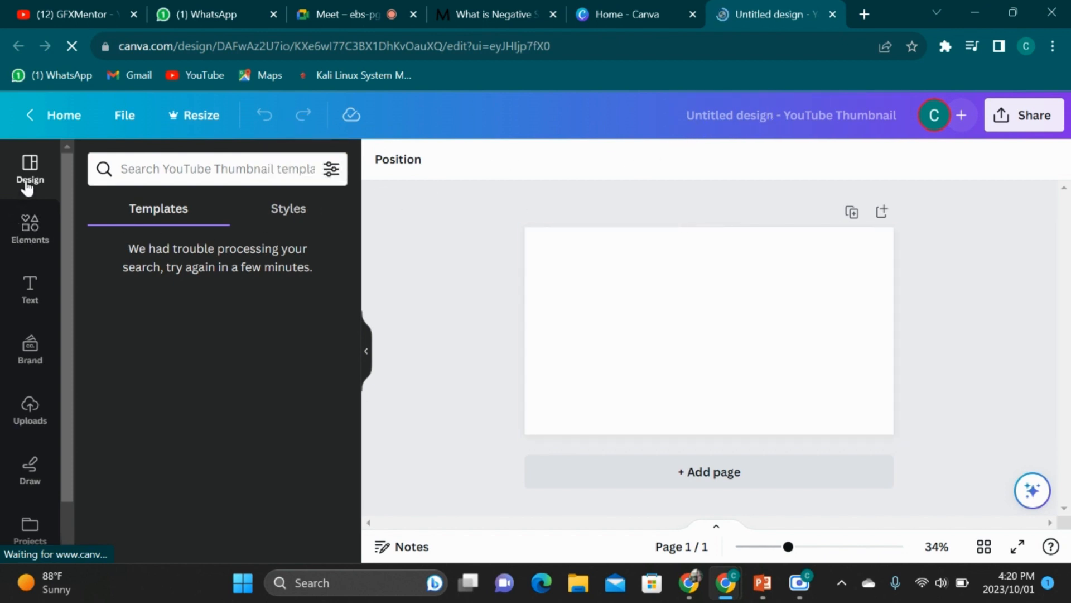
# Show the available design elements, and review the default heading, subheading and body text styles
pyautogui.click(31, 231)
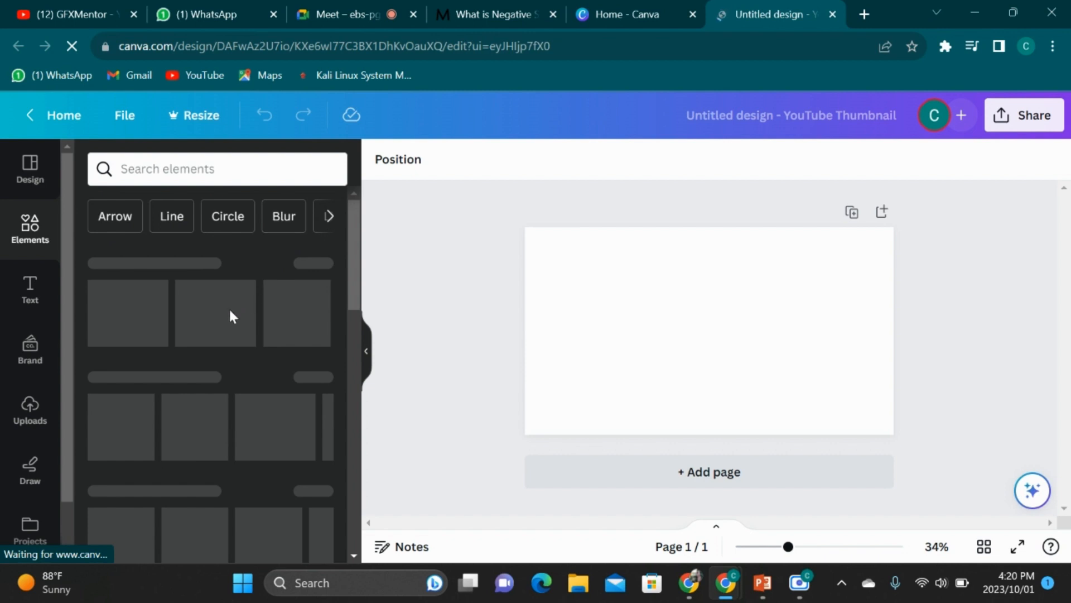
pyautogui.click(36, 301)
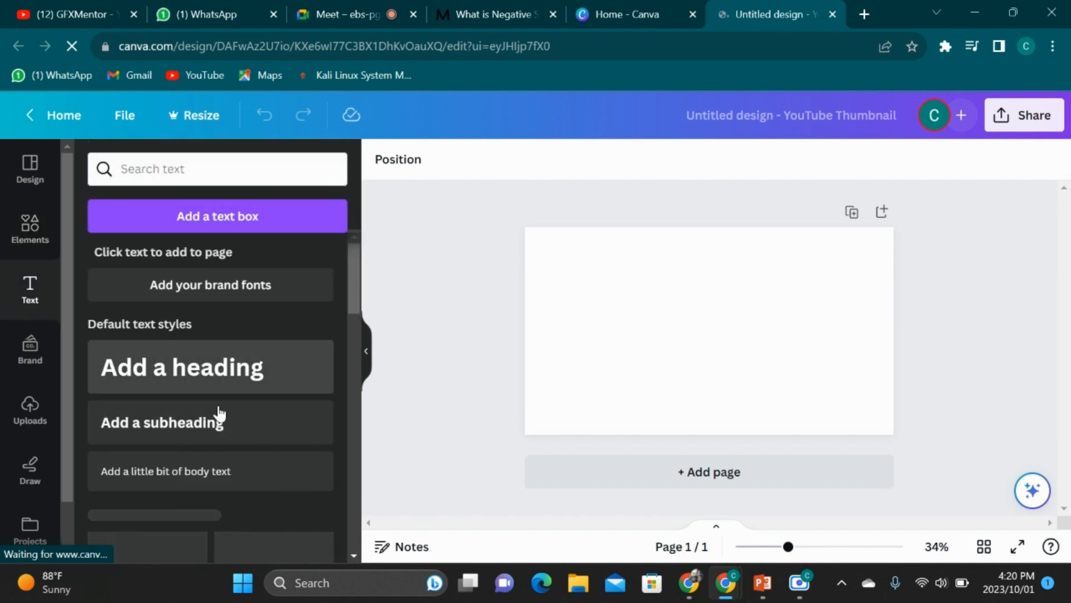
pyautogui.scroll(-1, 226, 494)
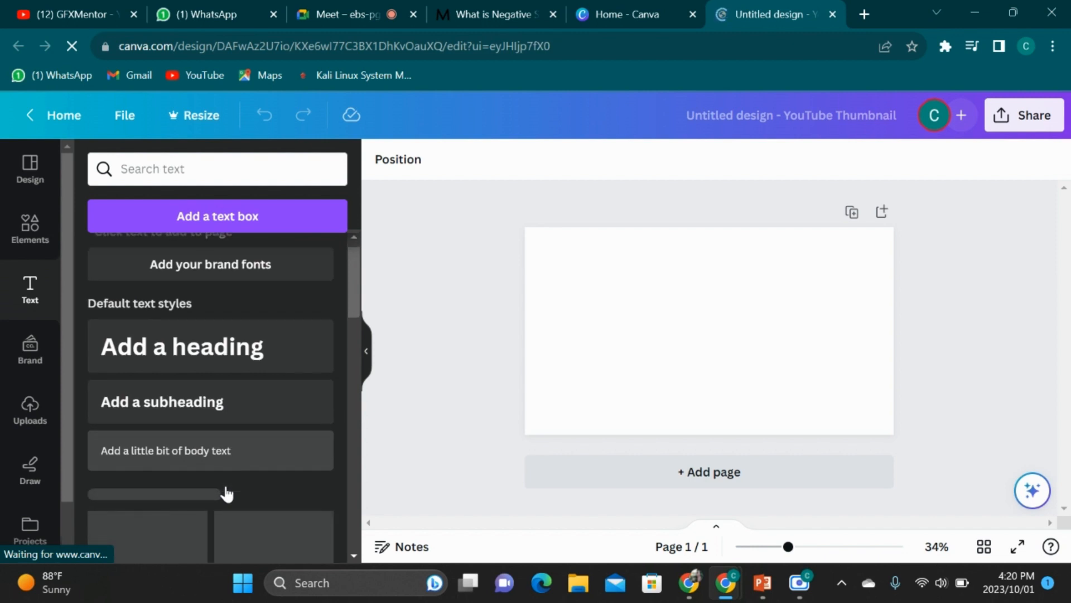
# Look through the editor's sections for uploads, drawing tools, projects and apps
pyautogui.scroll(1, 226, 483)
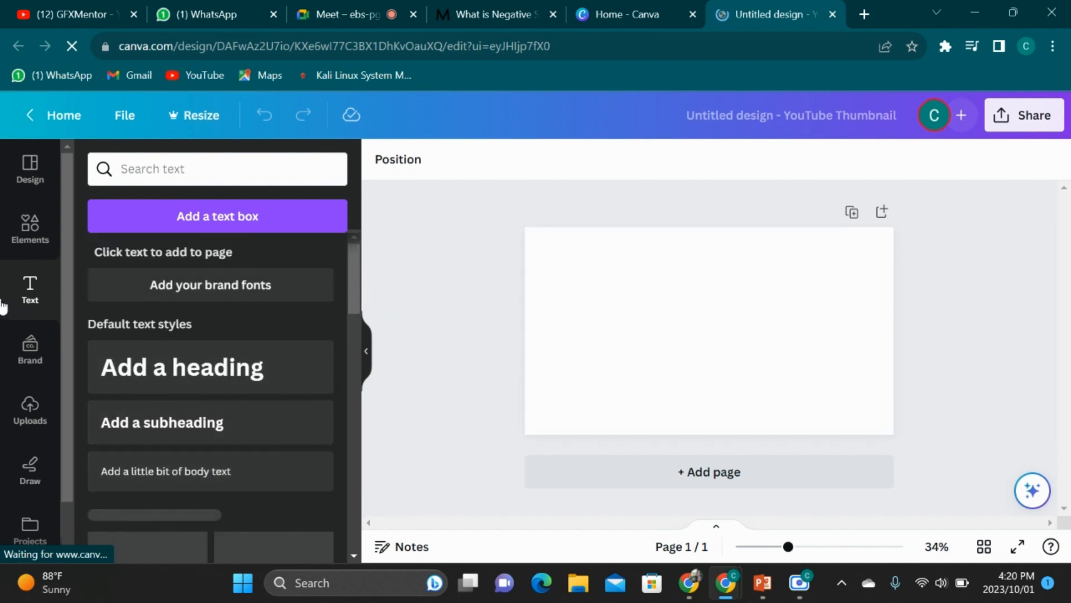
pyautogui.click(30, 408)
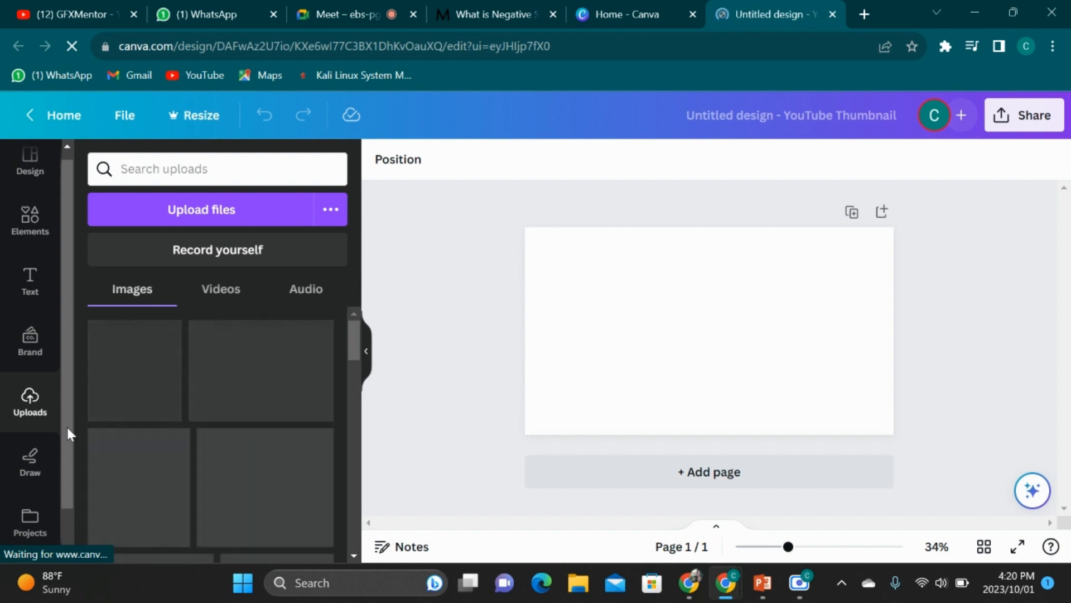
pyautogui.scroll(-2, 40, 423)
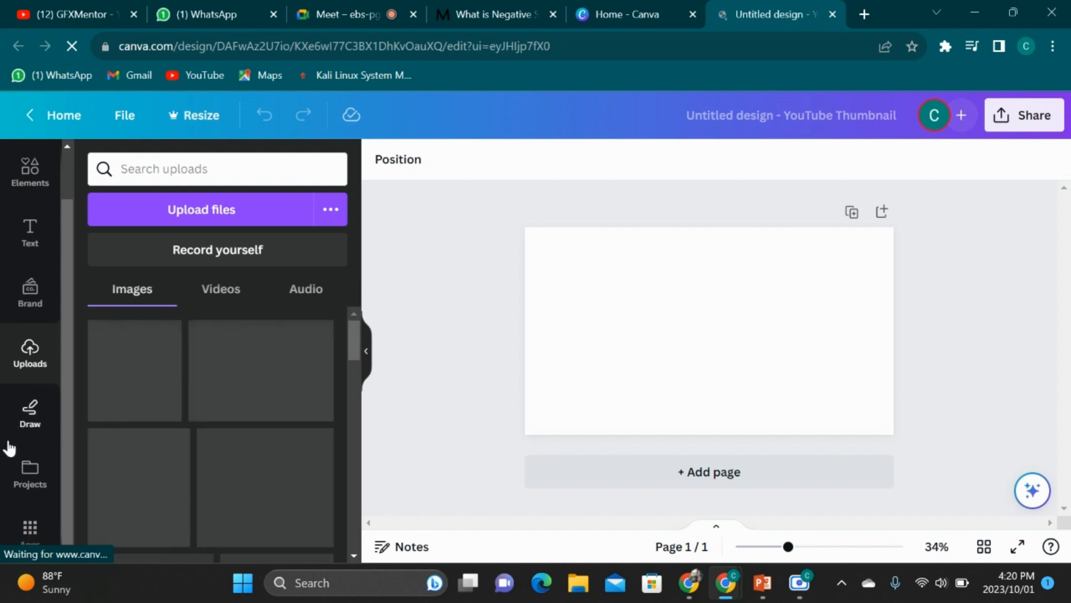
pyautogui.click(31, 415)
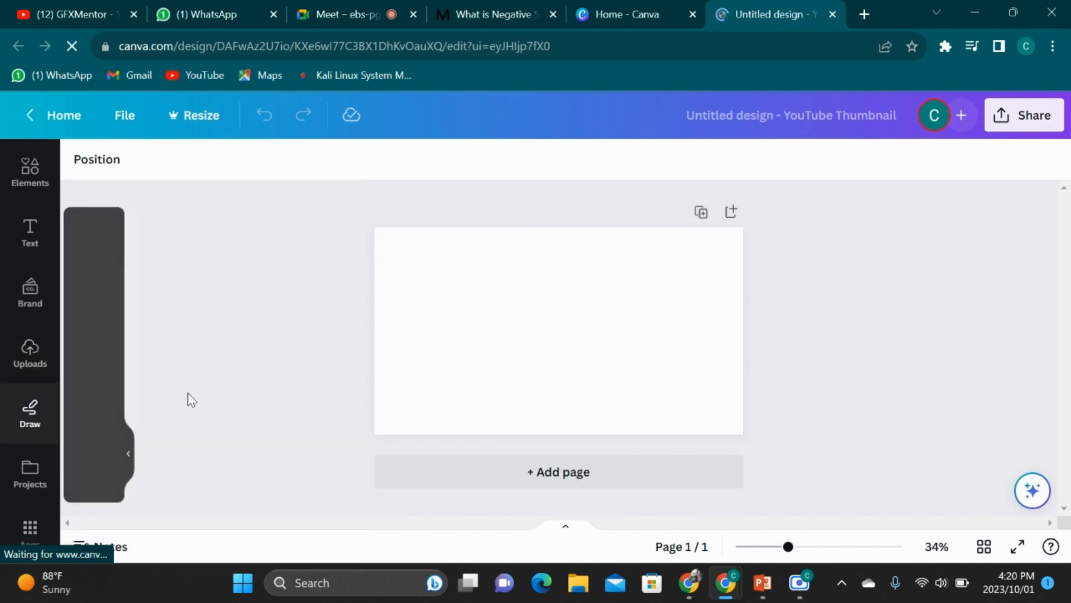
pyautogui.click(32, 368)
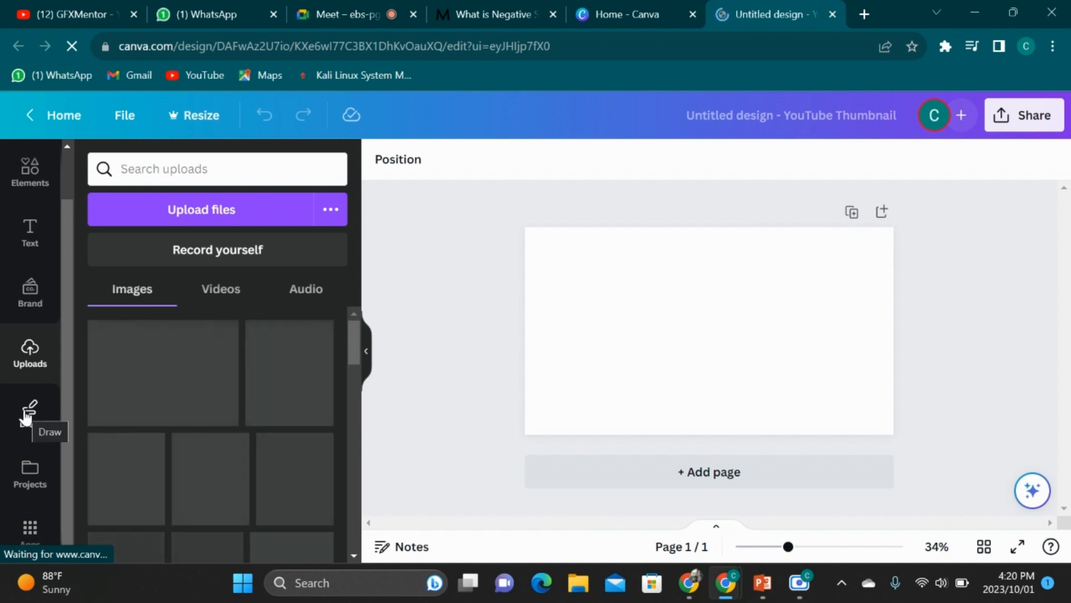
pyautogui.click(34, 484)
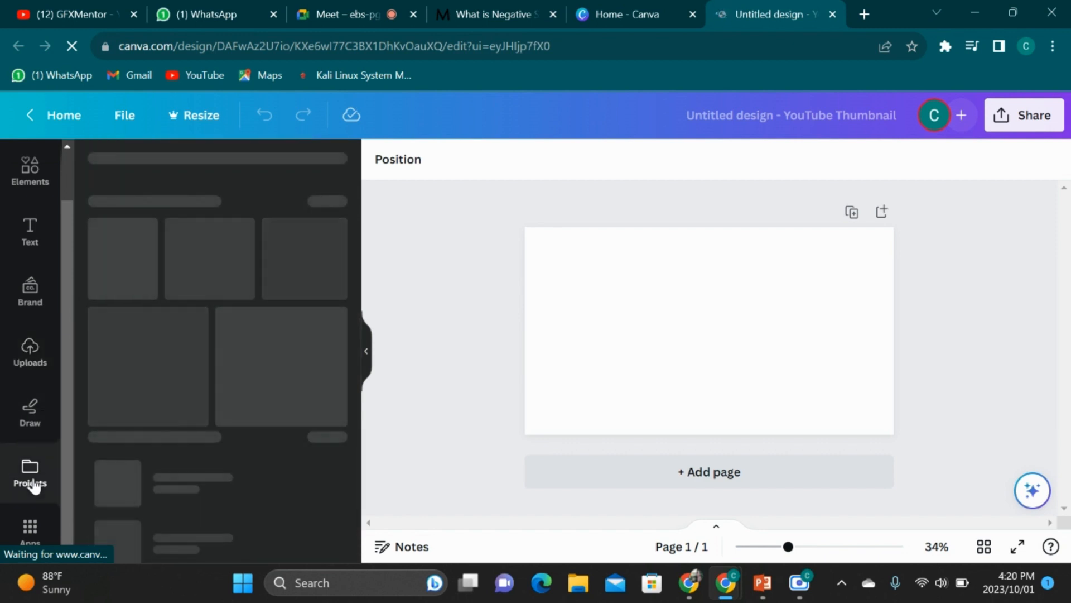
pyautogui.click(28, 536)
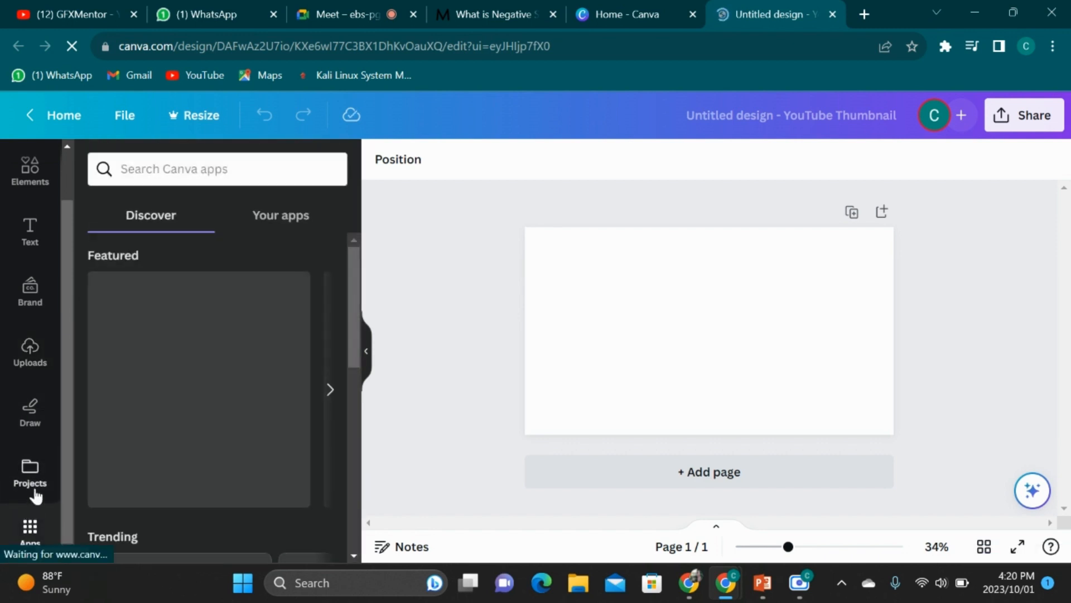
pyautogui.click(34, 494)
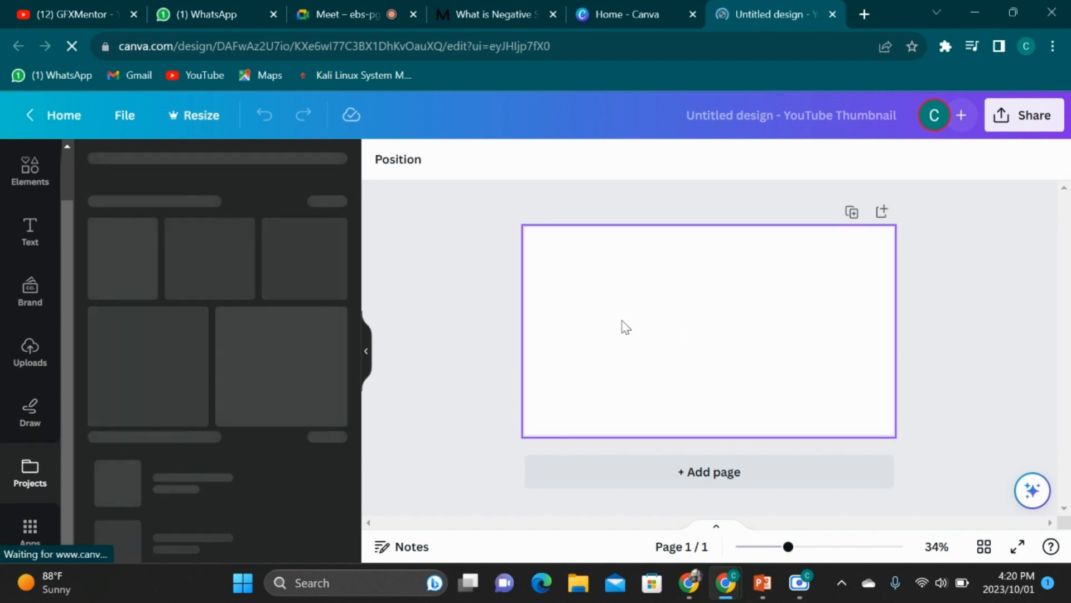
# Add a second blank page to the YouTube Thumbnail design and delete it again
pyautogui.scroll(2, 625, 327)
pyautogui.scroll(1, 625, 327)
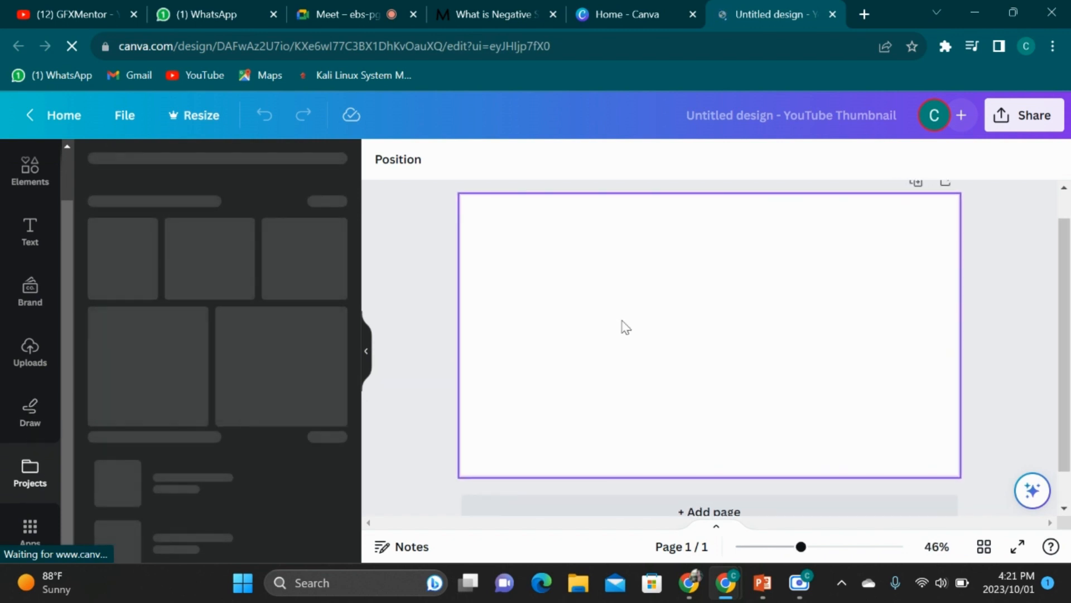
pyautogui.scroll(-3, 625, 327)
pyautogui.click(683, 461)
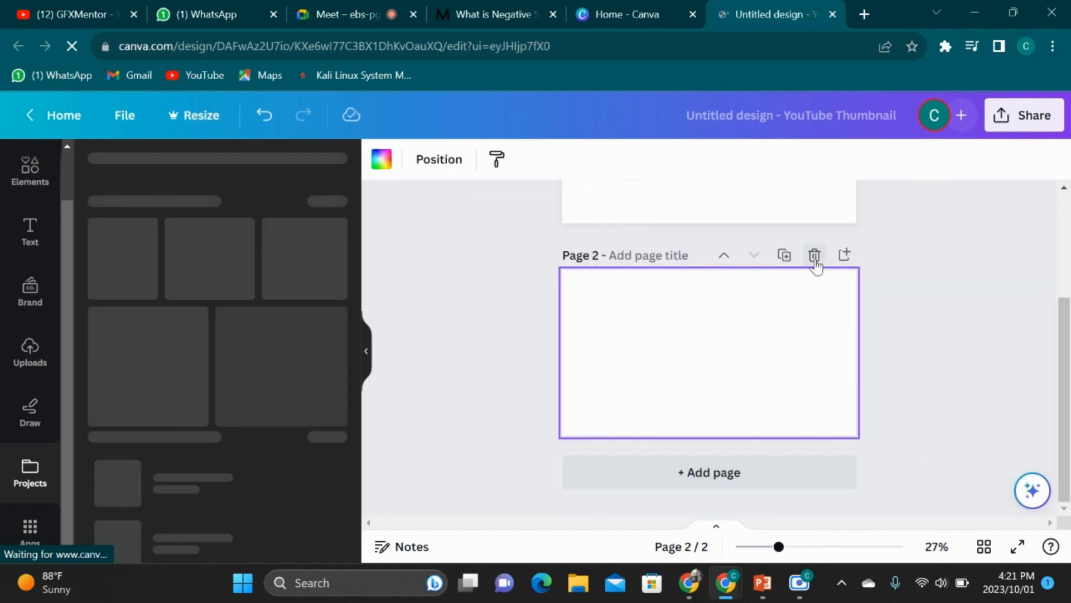
pyautogui.click(814, 256)
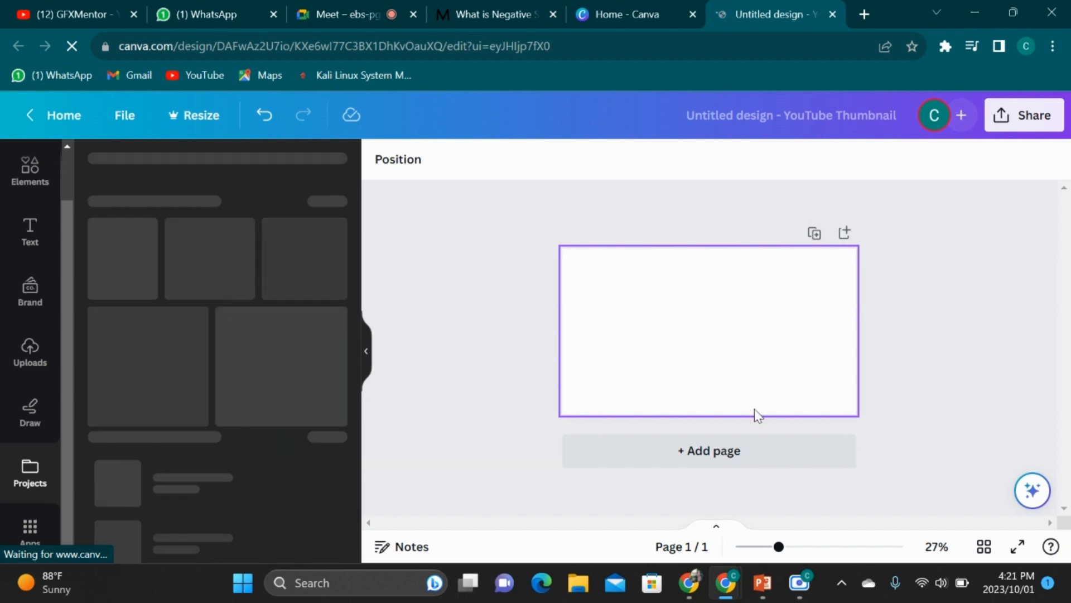
pyautogui.scroll(2, 758, 416)
pyautogui.scroll(1, 757, 415)
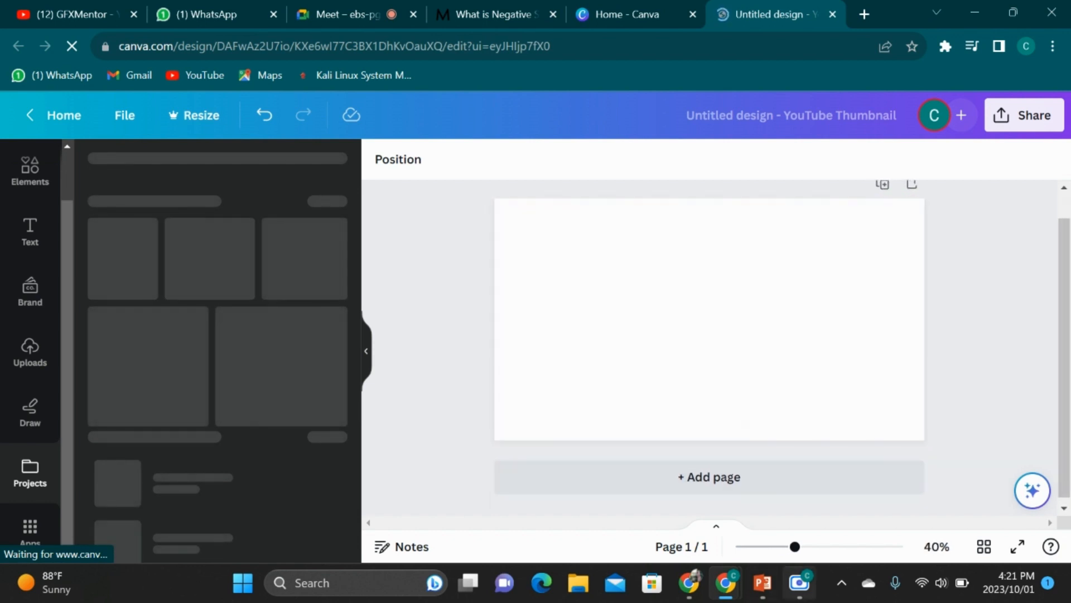
pyautogui.moveTo(797, 562)
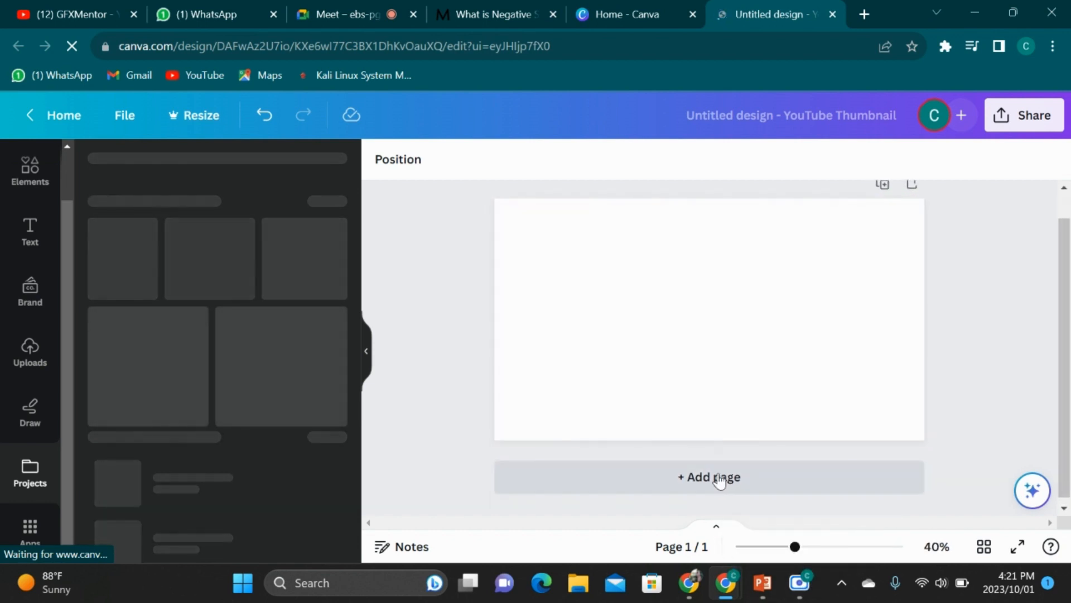
pyautogui.moveTo(792, 547)
pyautogui.mouseDown()
pyautogui.moveTo(846, 546)
pyautogui.moveTo(776, 549)
pyautogui.mouseUp()
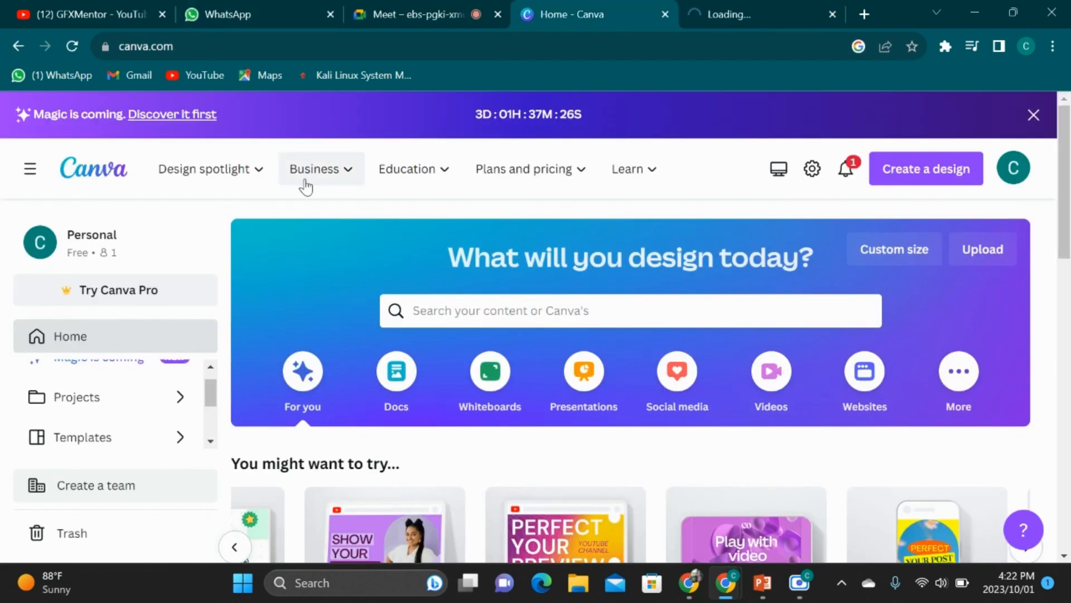
# Review the Design spotlight categories on the Canva home page and open the Logos page
pyautogui.click(260, 171)
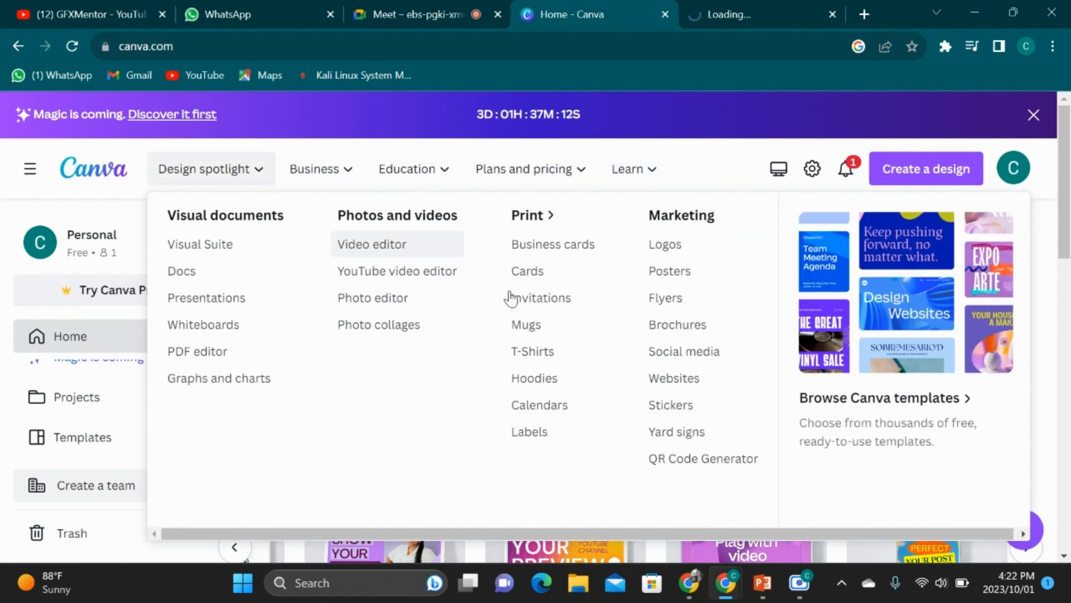
pyautogui.click(693, 254)
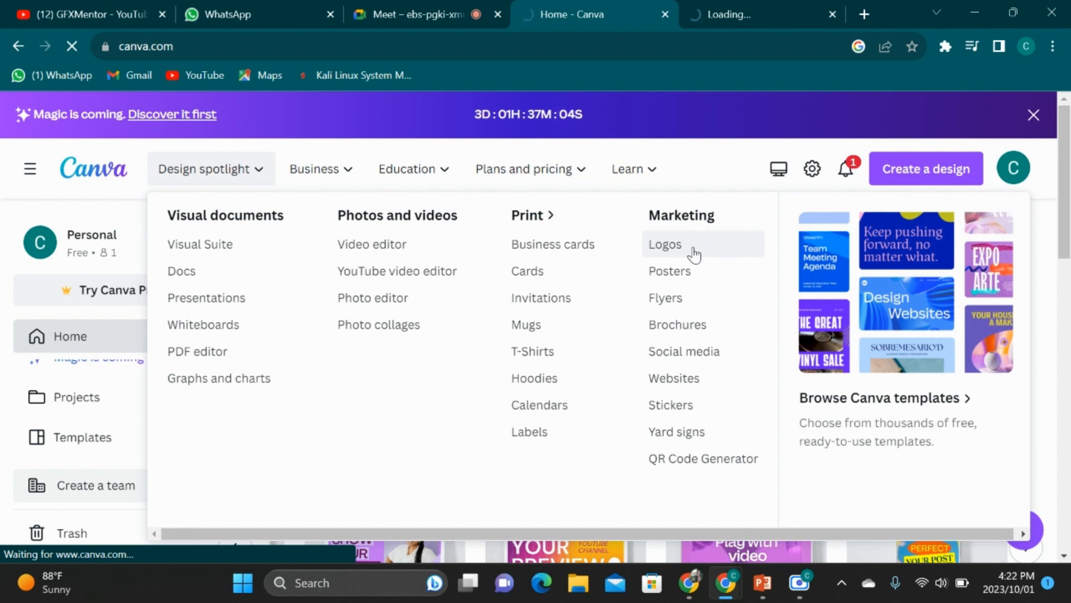
# Switch to the yellow and blue geometric thumbnail design and change its yellow session text to "2 SESSION"
pyautogui.hotkey('ctrl', 'Tab')
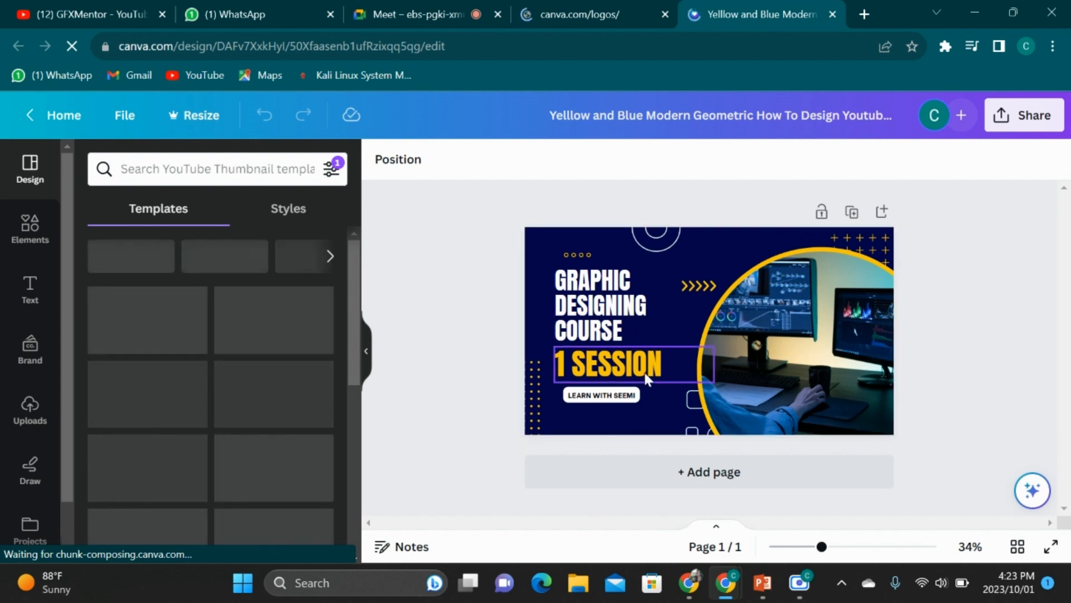
pyautogui.click(566, 366)
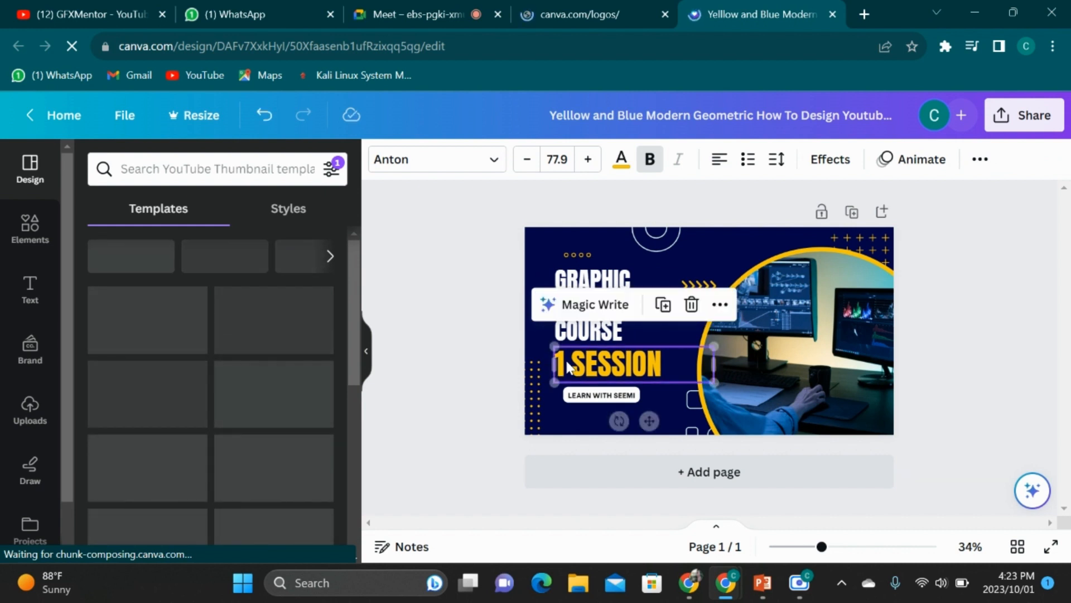
pyautogui.click(655, 362)
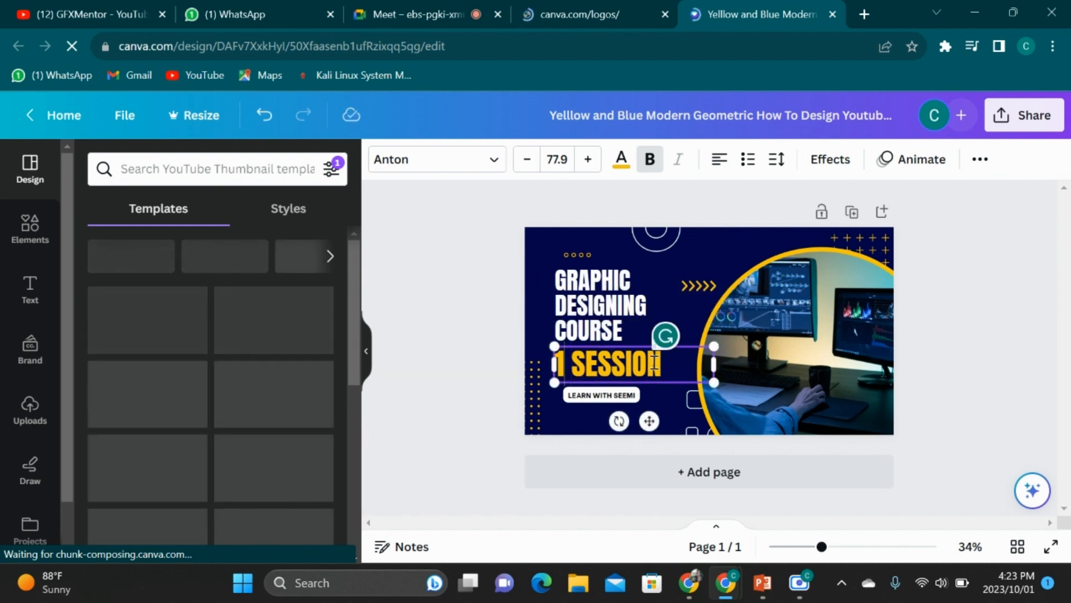
pyautogui.press('Home')
pyautogui.press('Delete')
pyautogui.press('Delete')
pyautogui.write('2')
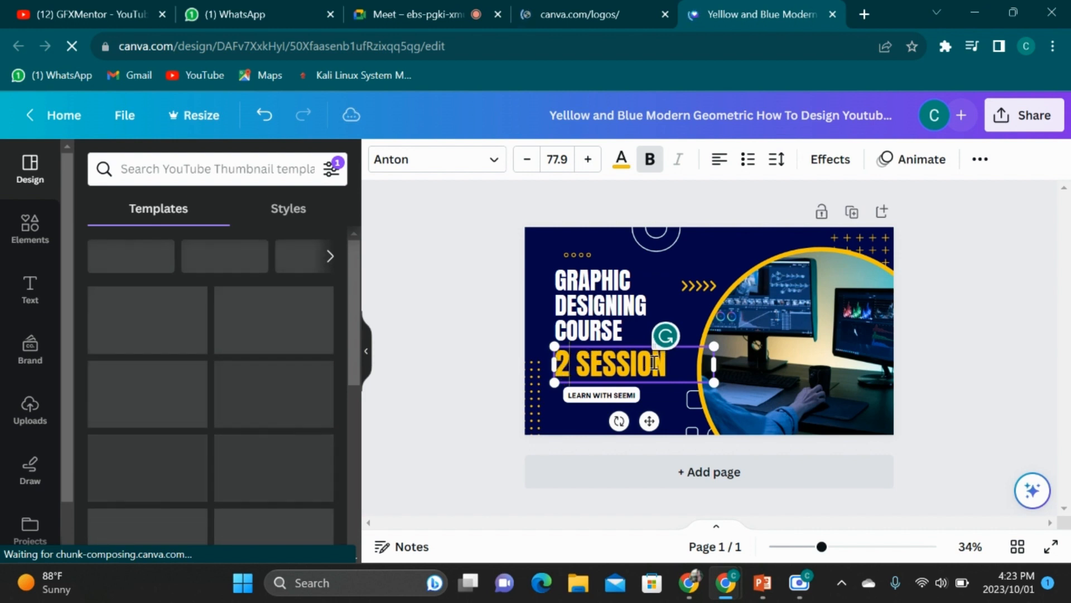
pyautogui.click(647, 442)
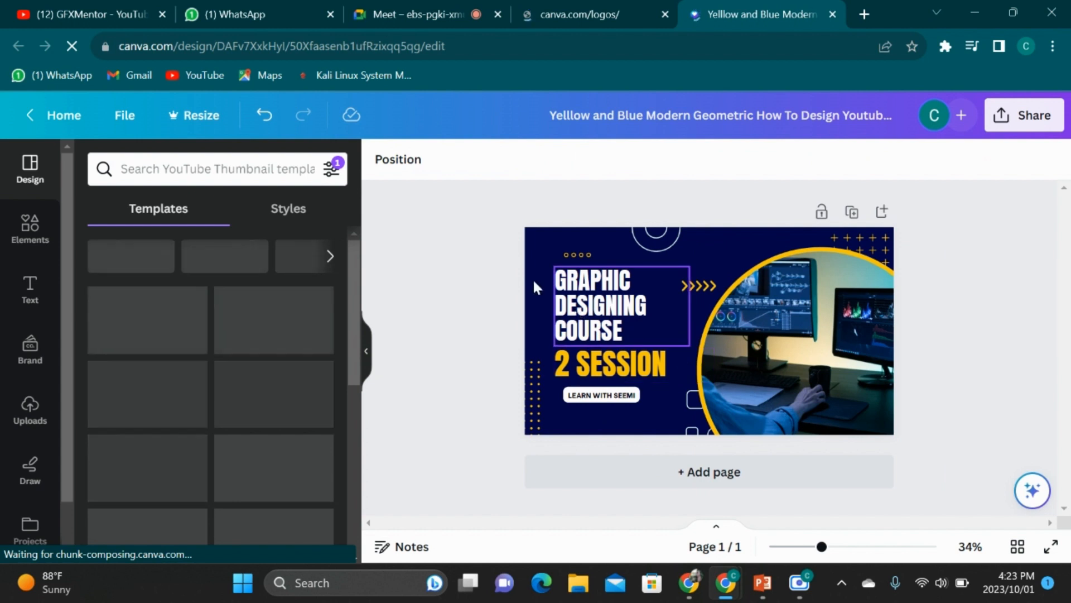
# Open the download options for the Graphic Designing Course thumbnail
pyautogui.click(119, 117)
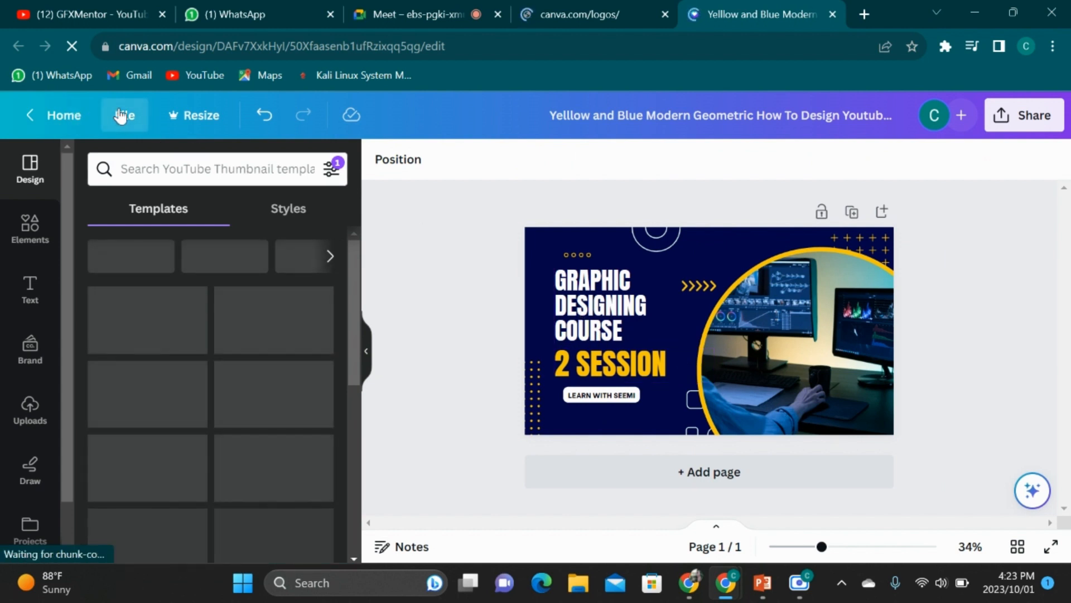
pyautogui.scroll(-2, 214, 492)
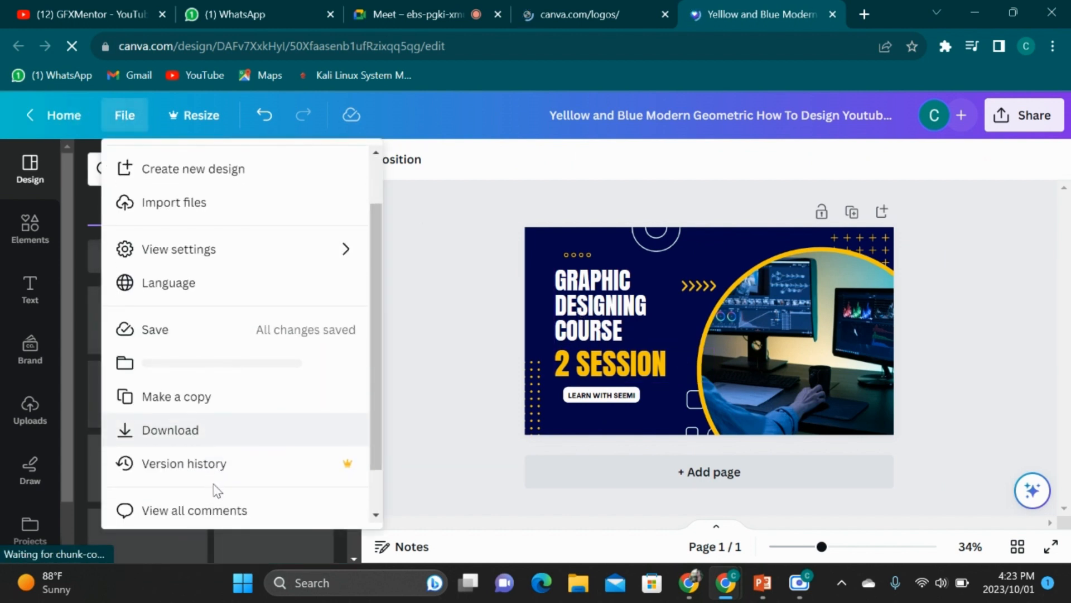
pyautogui.click(247, 431)
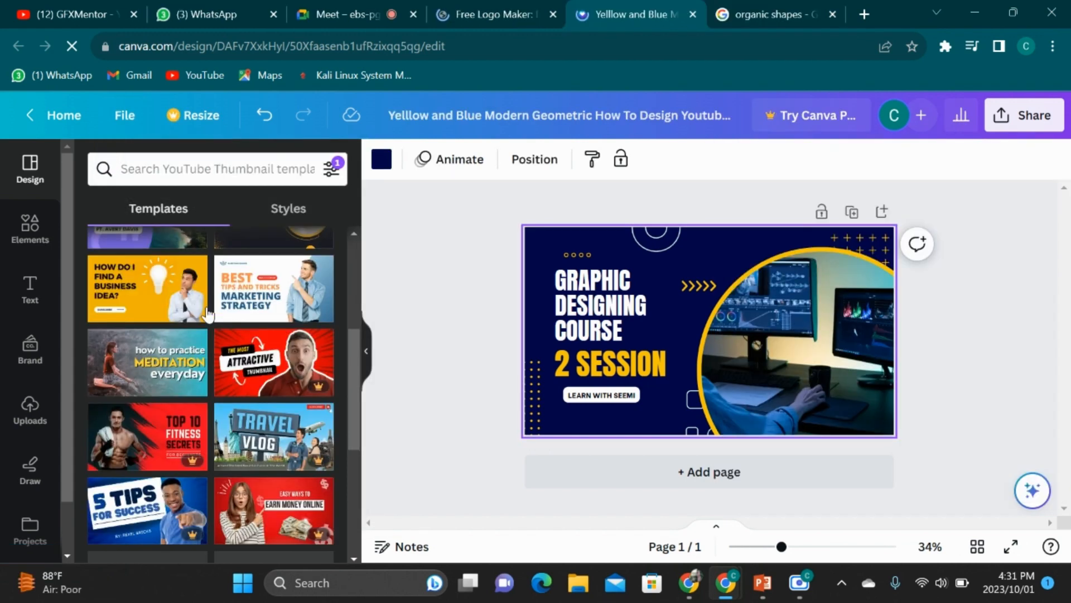
# Add the purple geometric Travel Vlog template to the design as a new page
pyautogui.scroll(2, 153, 313)
pyautogui.scroll(-1, 157, 316)
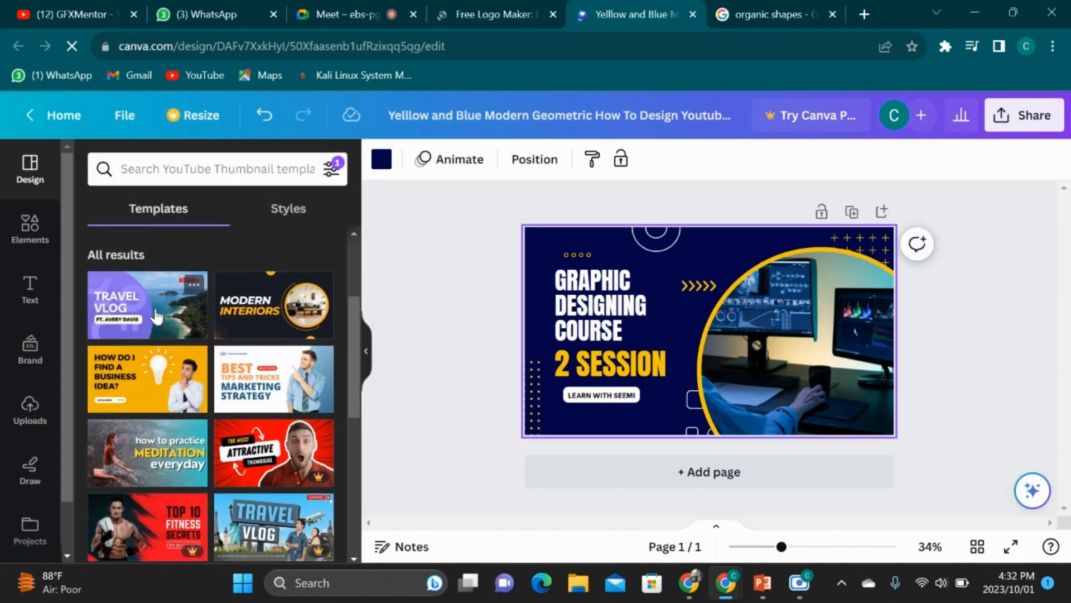
pyautogui.click(154, 329)
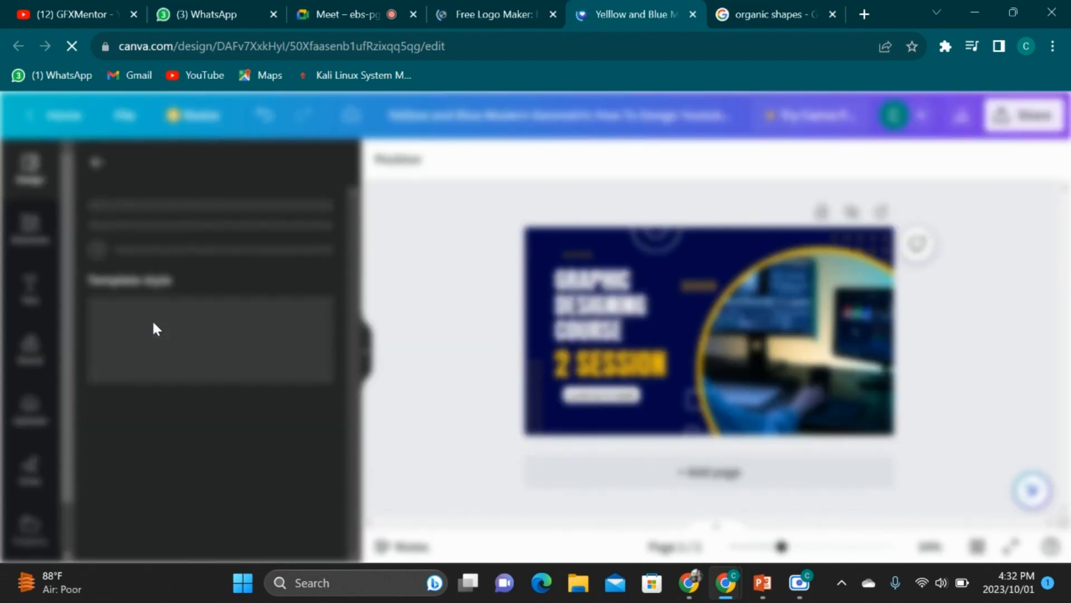
pyautogui.click(617, 370)
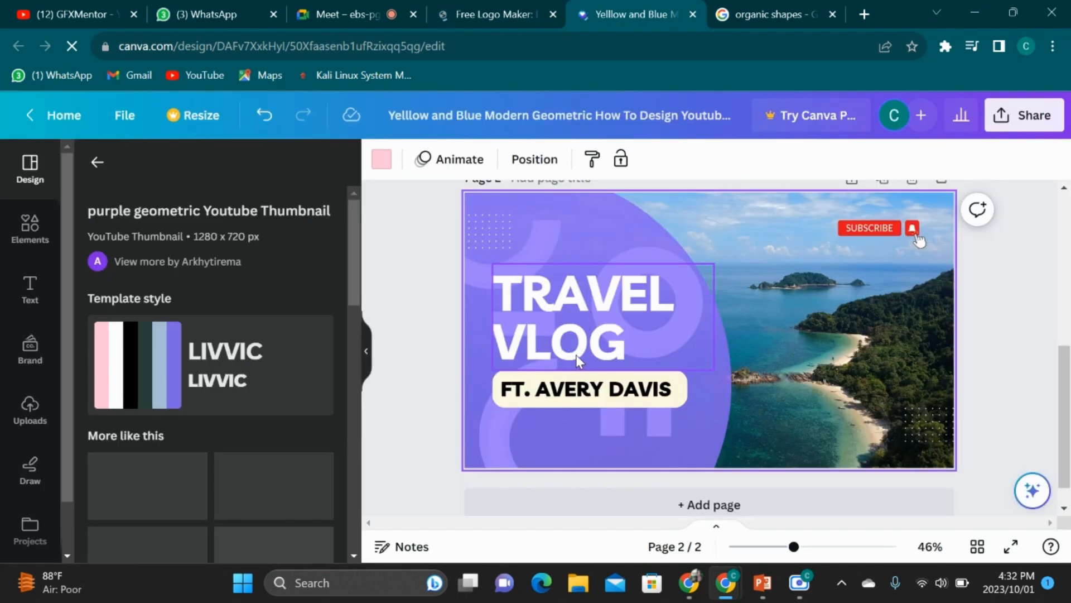
# Replace the "TRAVEL VLOG" title on page 2 with "WORLD TURISM DAY", one word per line
pyautogui.click(635, 345)
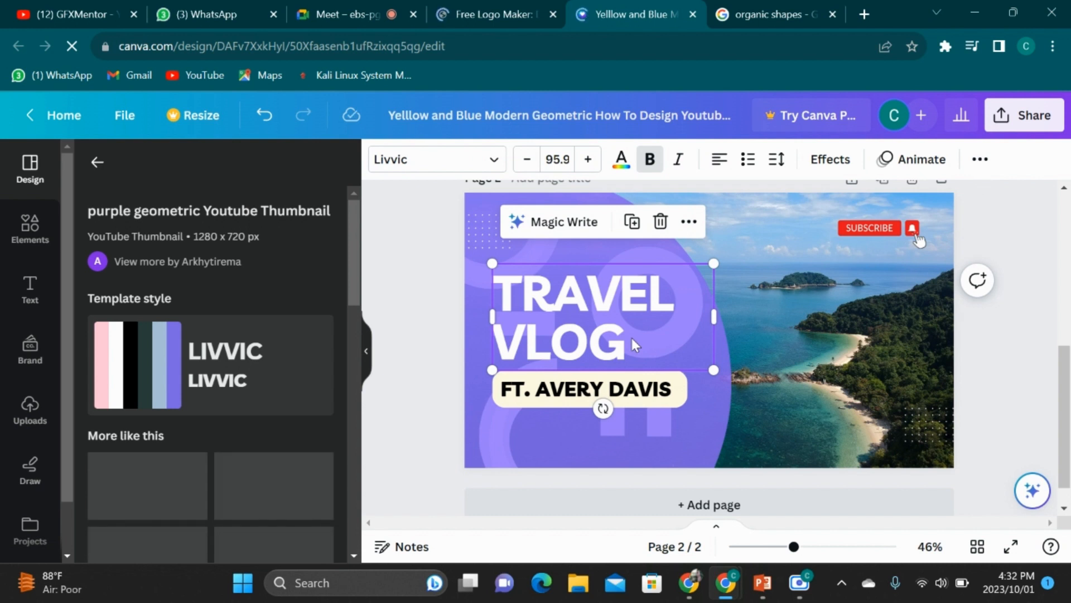
pyautogui.press('Delete')
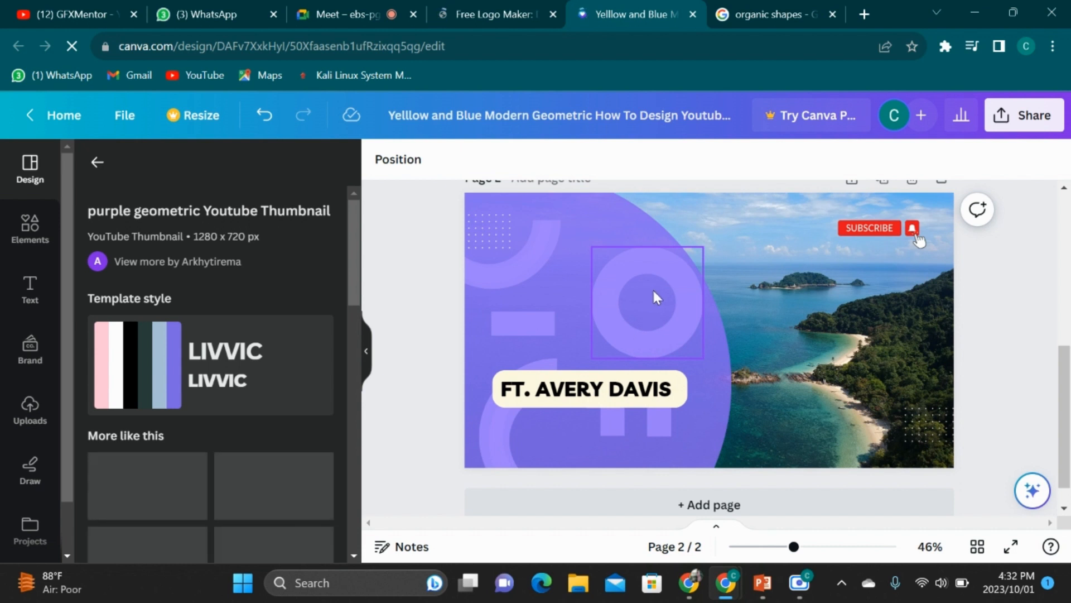
pyautogui.click(651, 288)
pyautogui.click(628, 344)
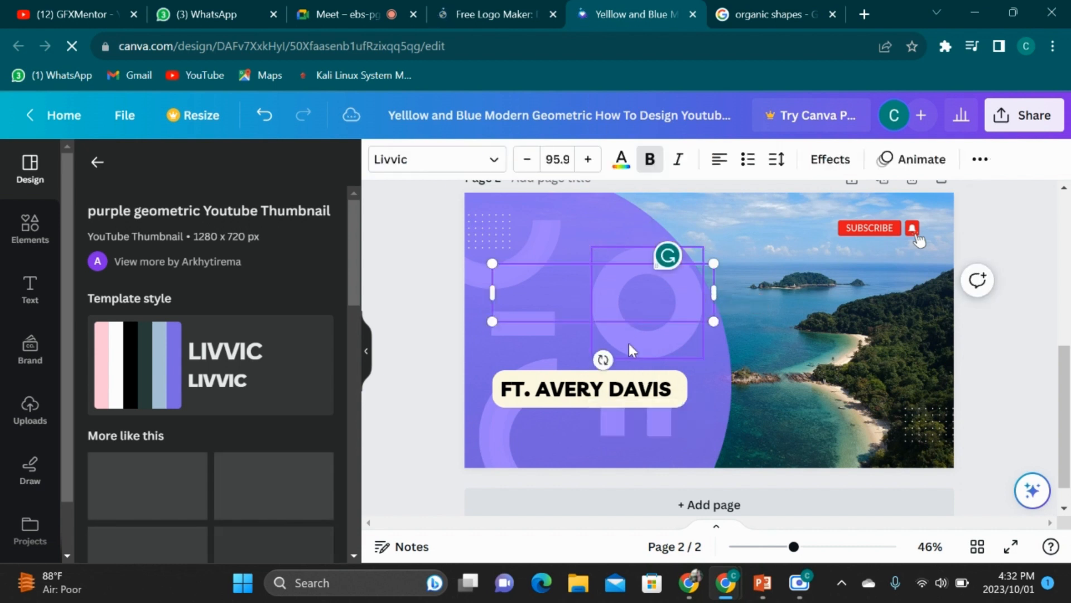
pyautogui.write('WORL')
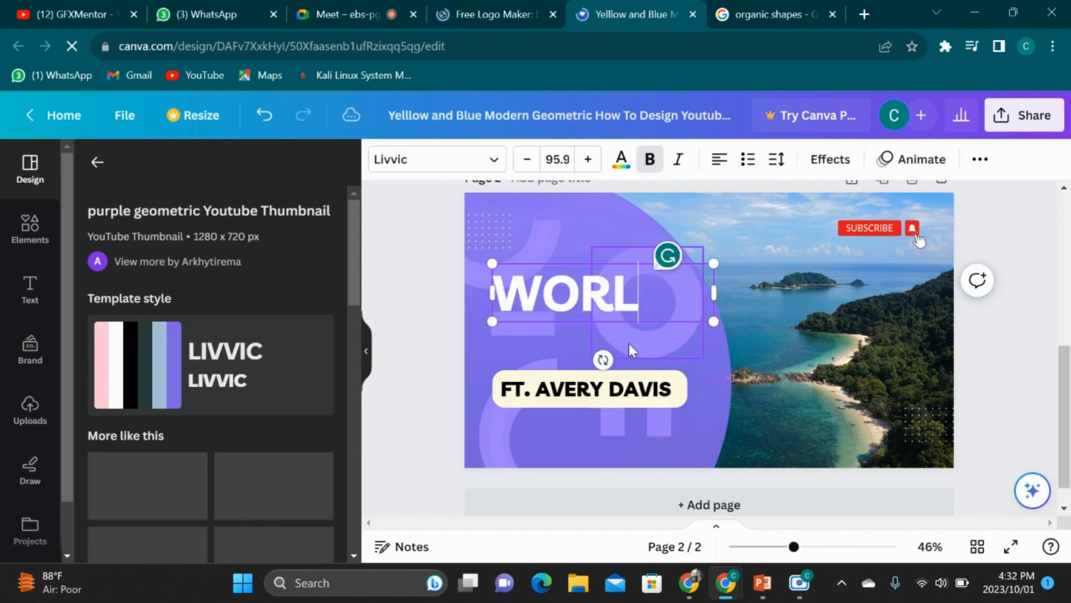
pyautogui.write('D \\')
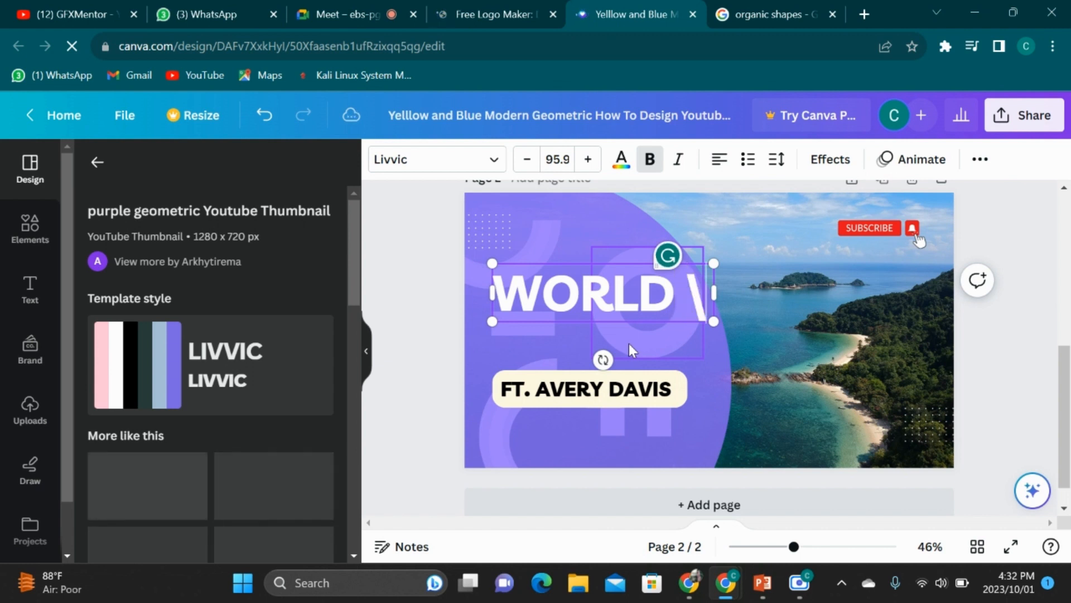
pyautogui.press('BackSpace')
pyautogui.press('BackSpace')
pyautogui.press('Return')
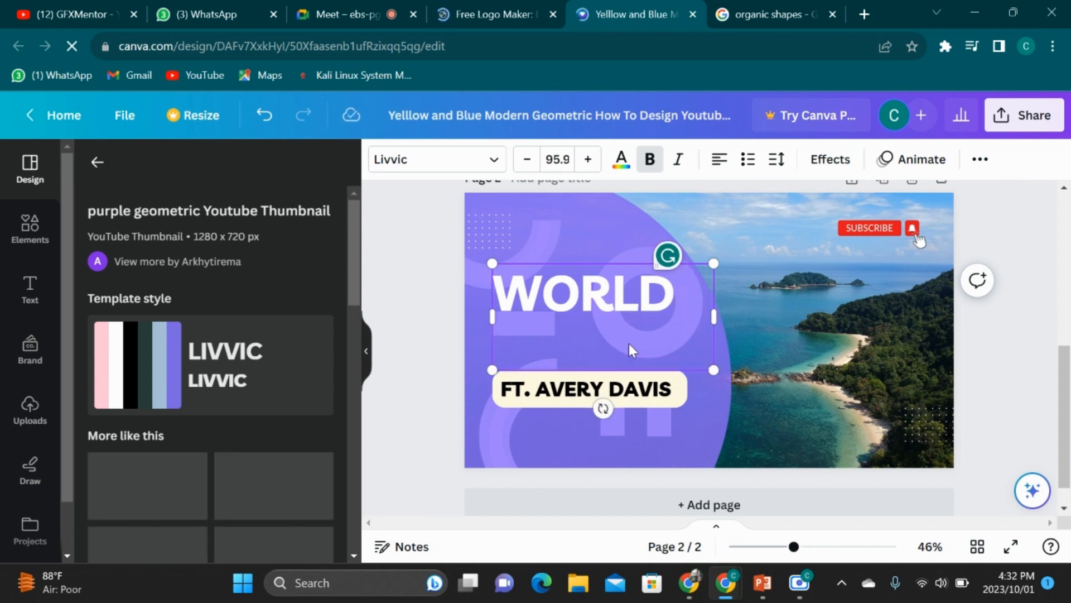
pyautogui.write('TURI')
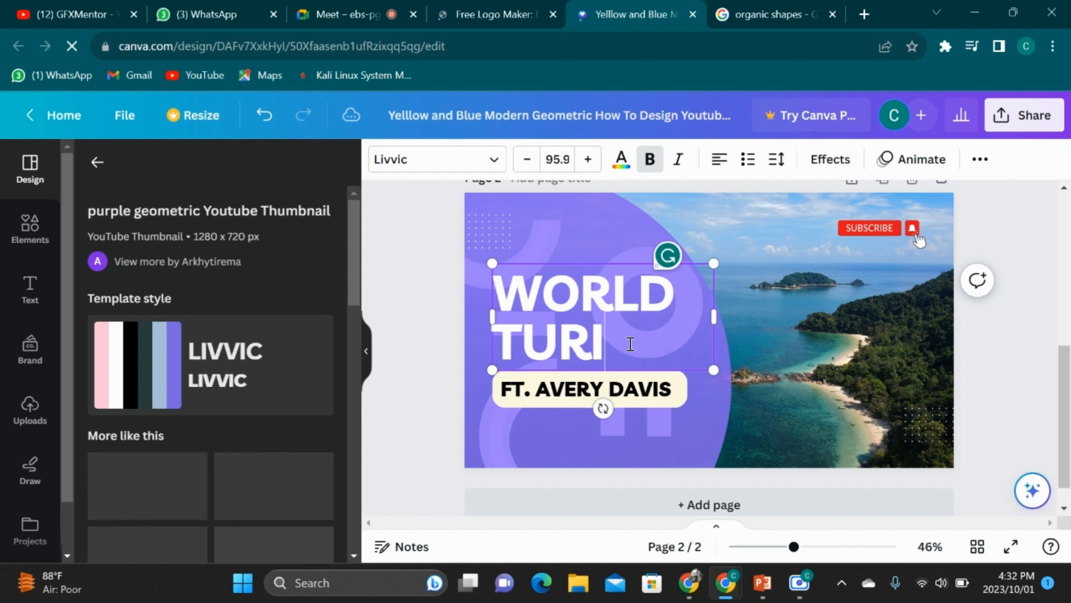
pyautogui.write('SM')
pyautogui.press('Return')
pyautogui.write('DAY')
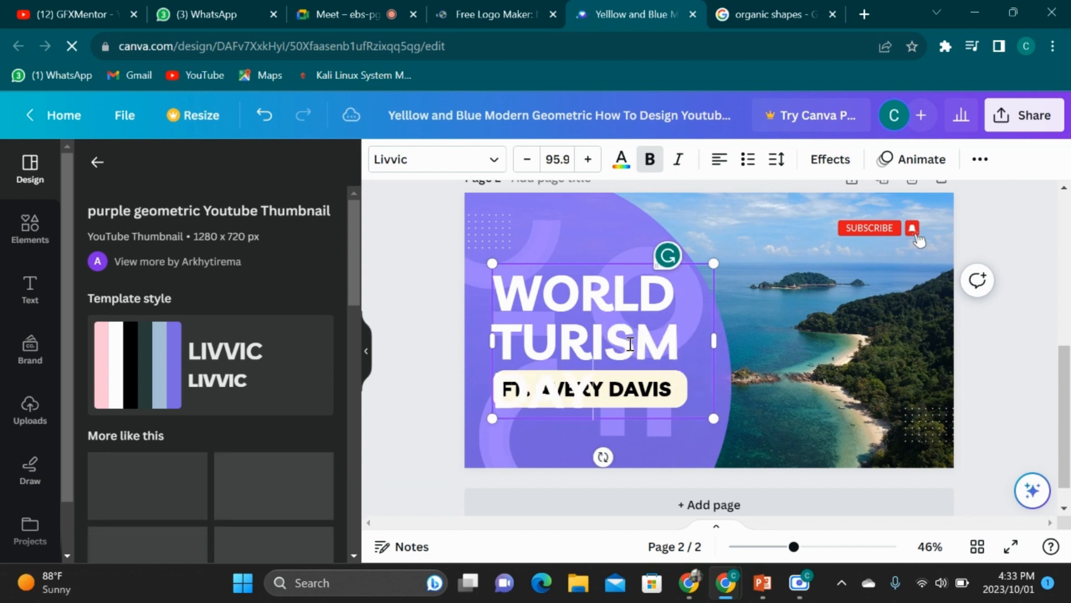
# Move the "WORLD TURISM DAY" title up on page 2 so its last line clears the cream name label
pyautogui.click(849, 287)
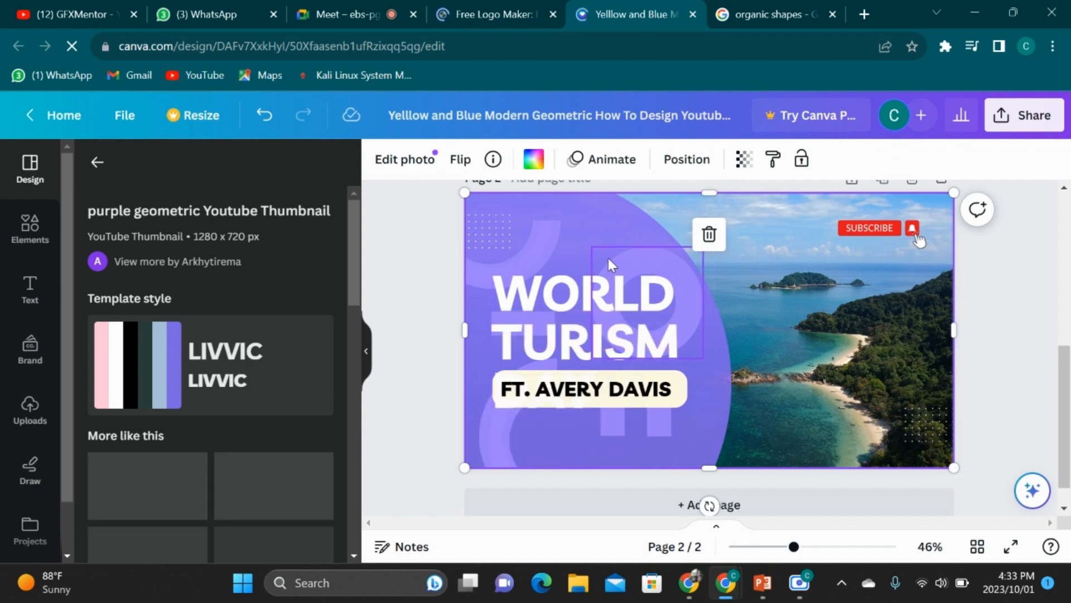
pyautogui.click(604, 287)
pyautogui.click(603, 288)
pyautogui.click(542, 293)
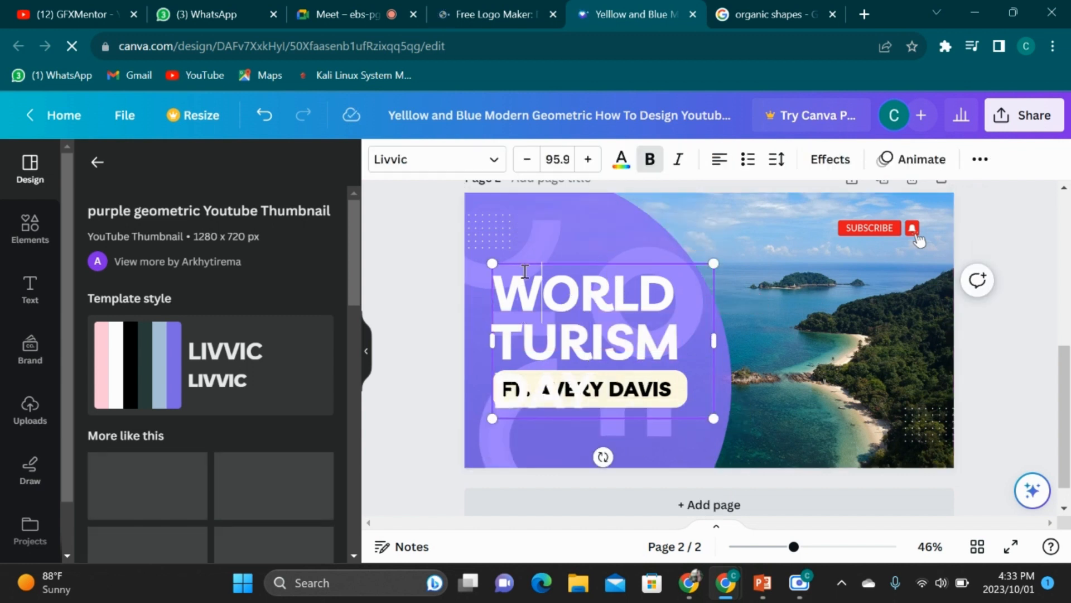
pyautogui.moveTo(517, 260); pyautogui.dragTo(504, 211)
pyautogui.click(720, 427)
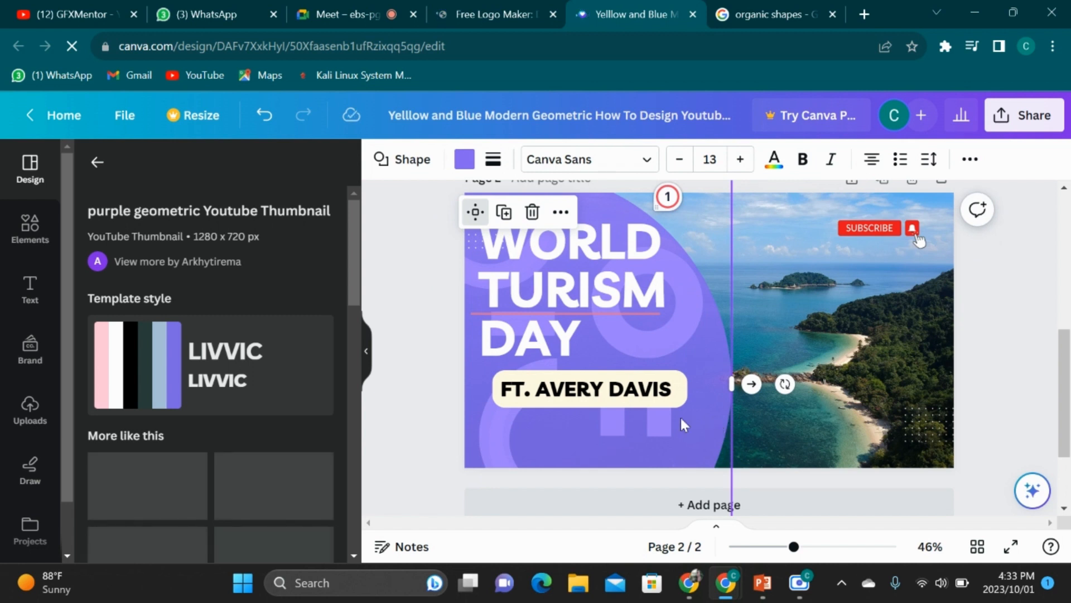
# Replace the text in the cream label below the title with "27 SEPTEMBER"
pyautogui.click(659, 398)
pyautogui.doubleClick(657, 395)
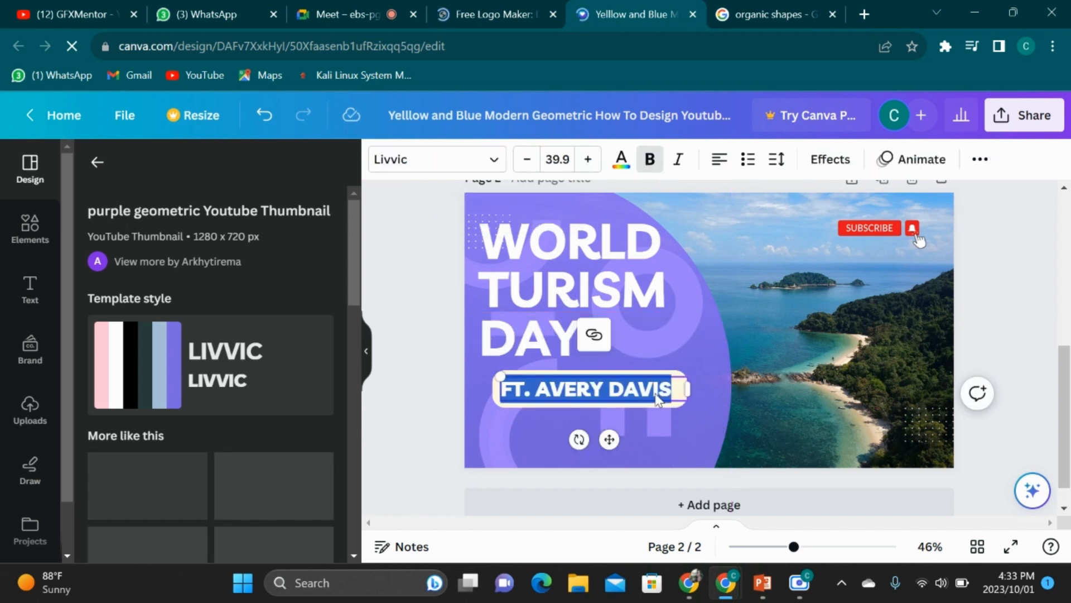
pyautogui.press('BackSpace')
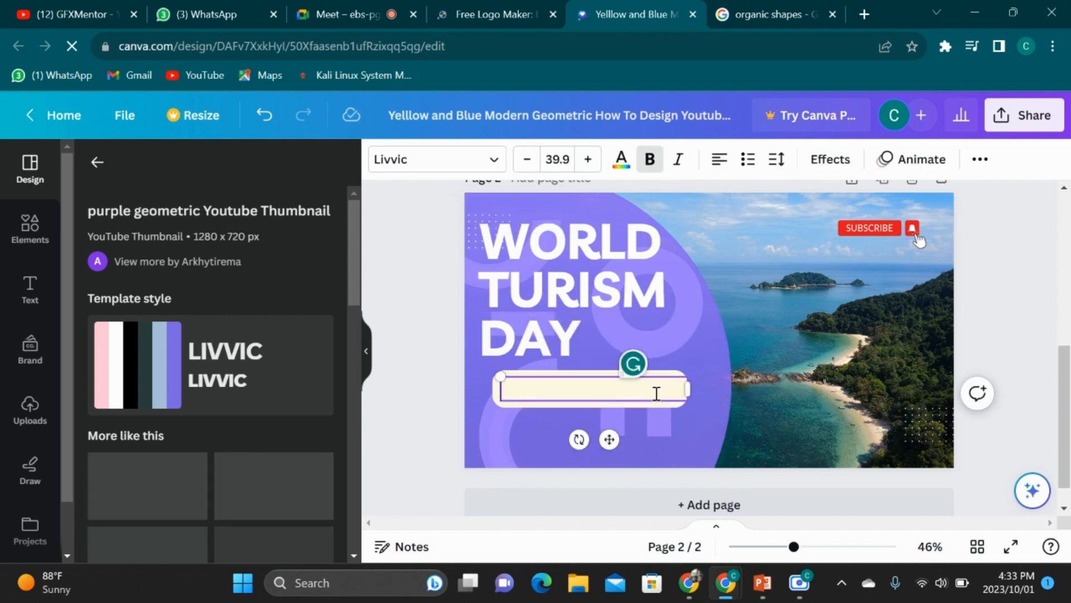
pyautogui.write('27 TH')
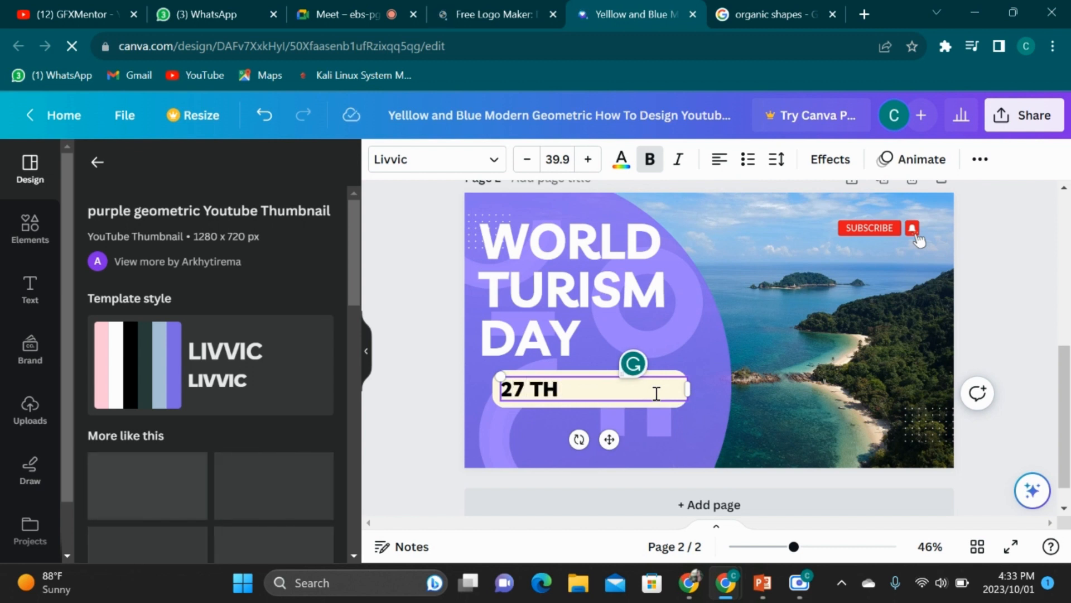
pyautogui.press('BackSpace')
pyautogui.press('BackSpace')
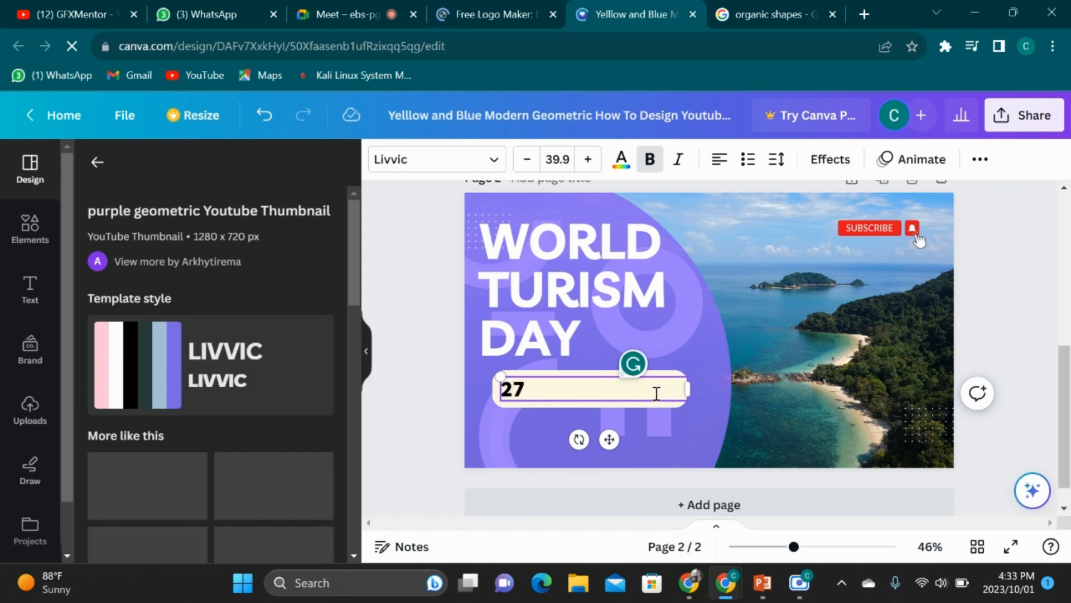
pyautogui.write('SEP')
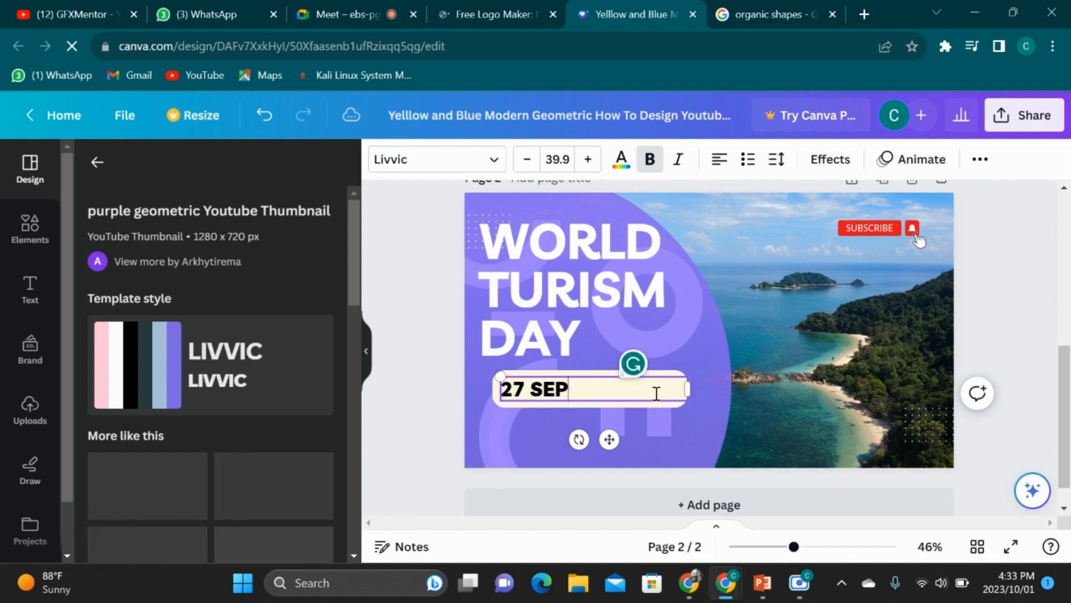
pyautogui.write('TEMBER')
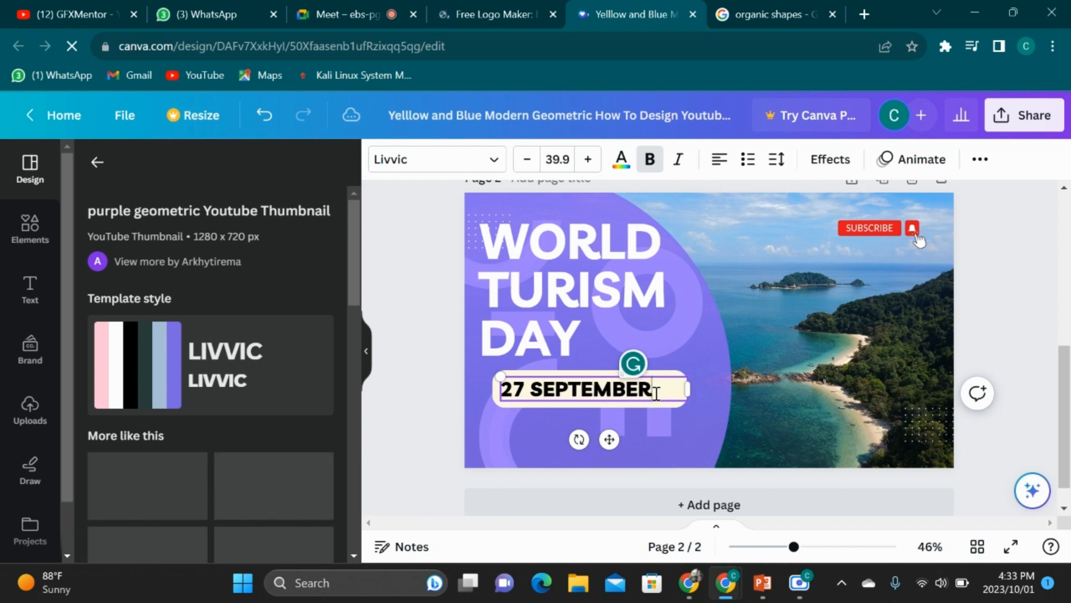
pyautogui.click(758, 437)
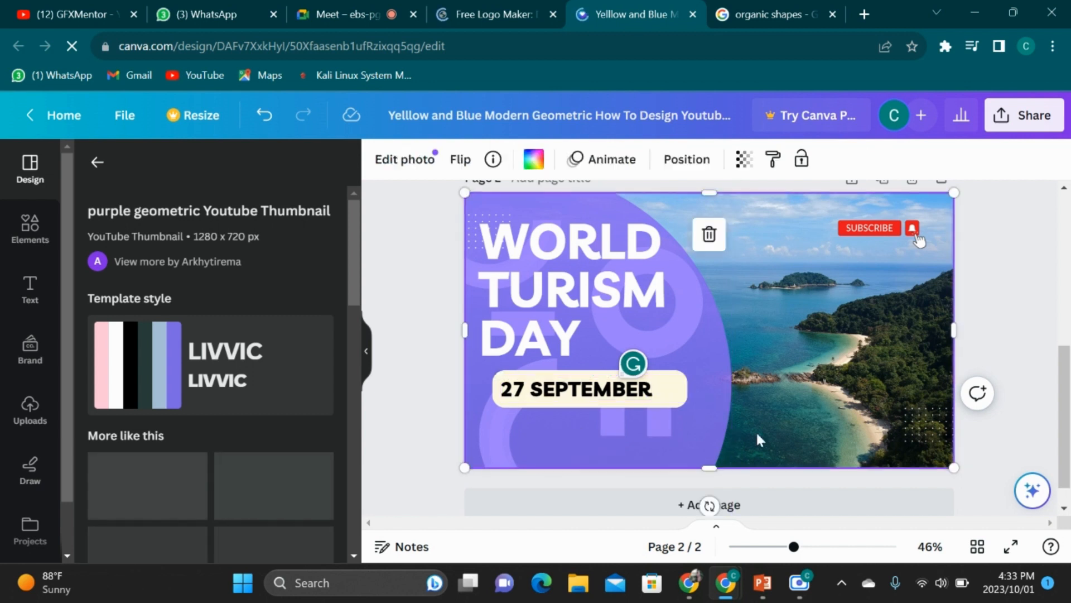
pyautogui.click(875, 230)
pyautogui.click(889, 346)
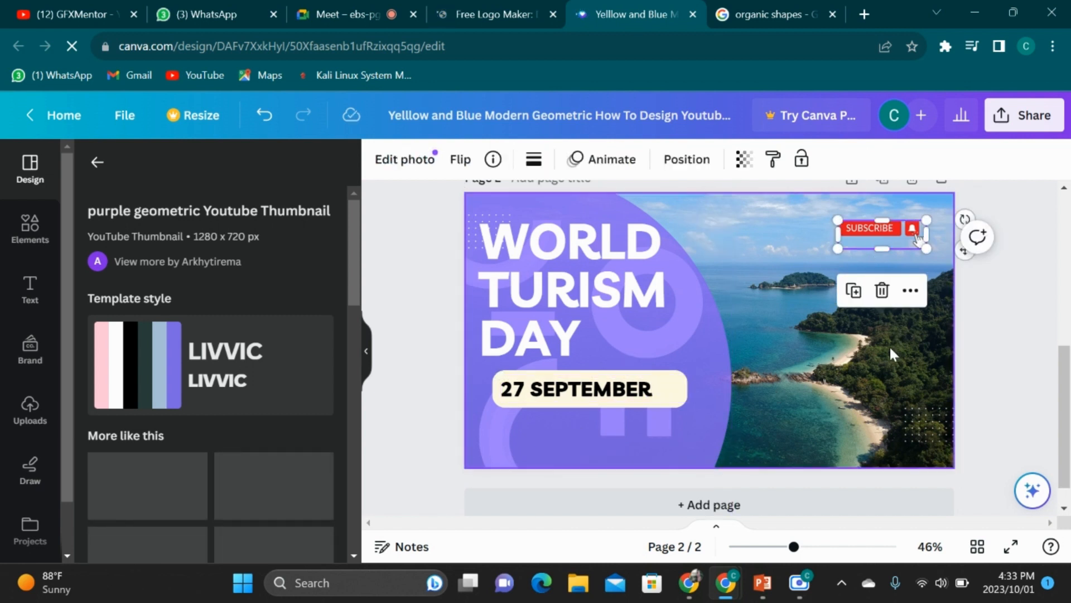
pyautogui.click(915, 235)
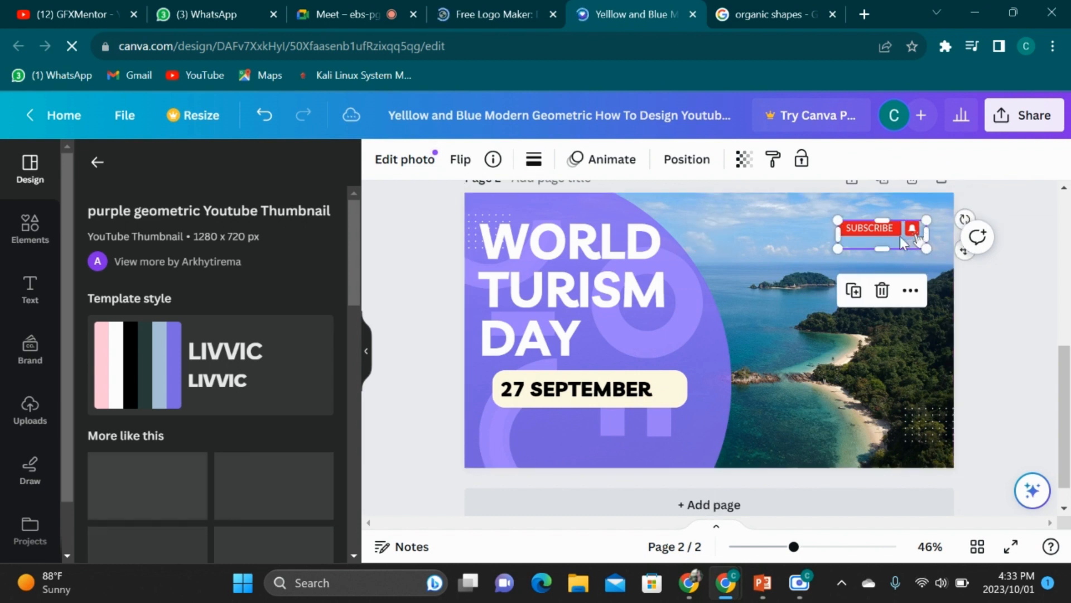
pyautogui.click(847, 418)
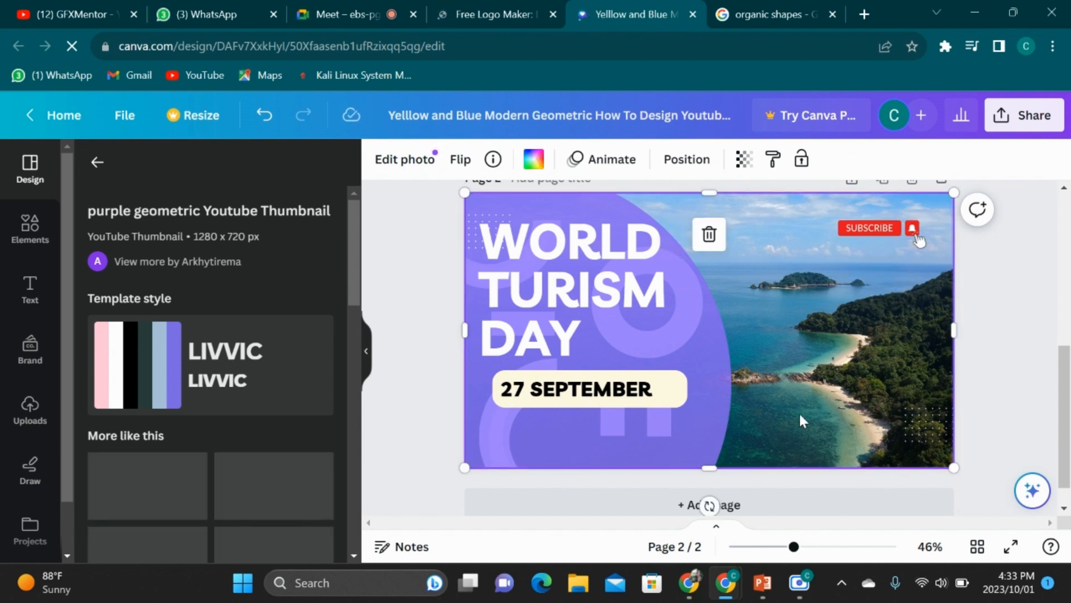
pyautogui.scroll(-1, 689, 423)
pyautogui.scroll(2, 689, 423)
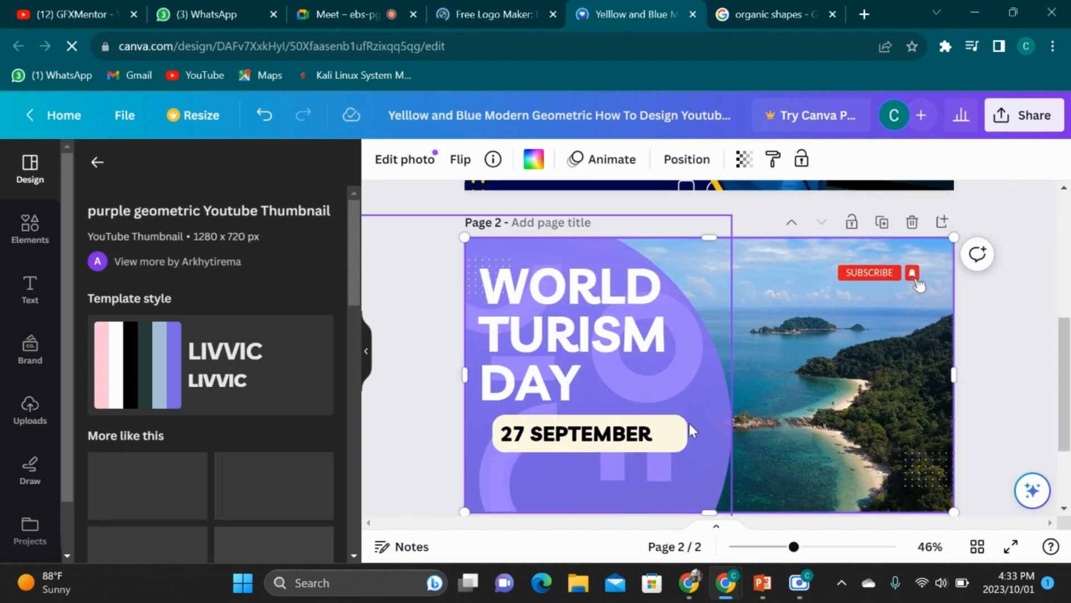
pyautogui.click(424, 364)
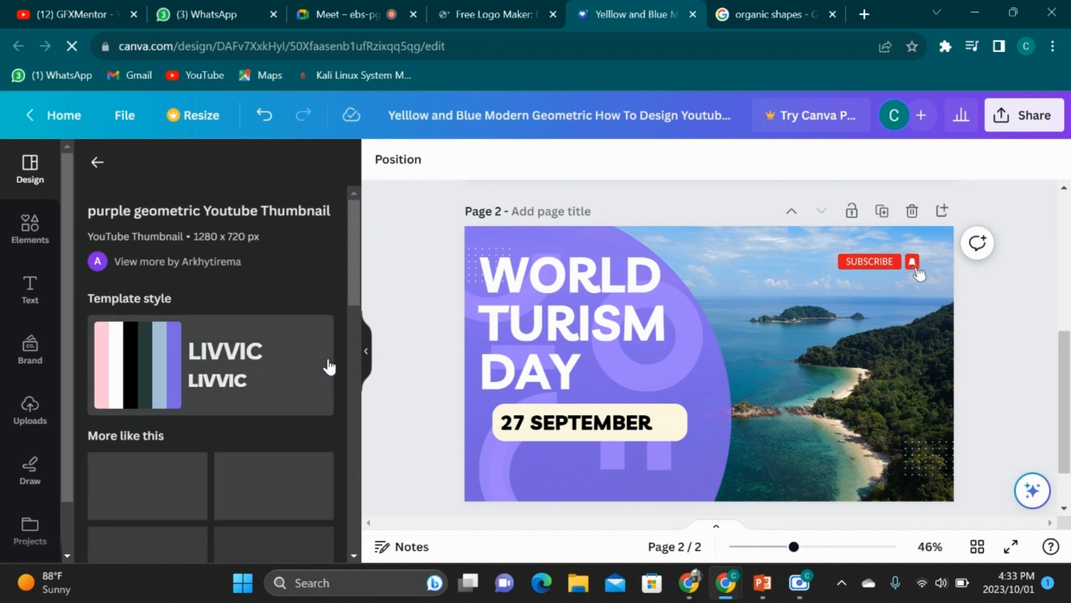
# Clear the World Turism Day design from page 2, leaving a plain pink page, and show the elements library
pyautogui.click(98, 165)
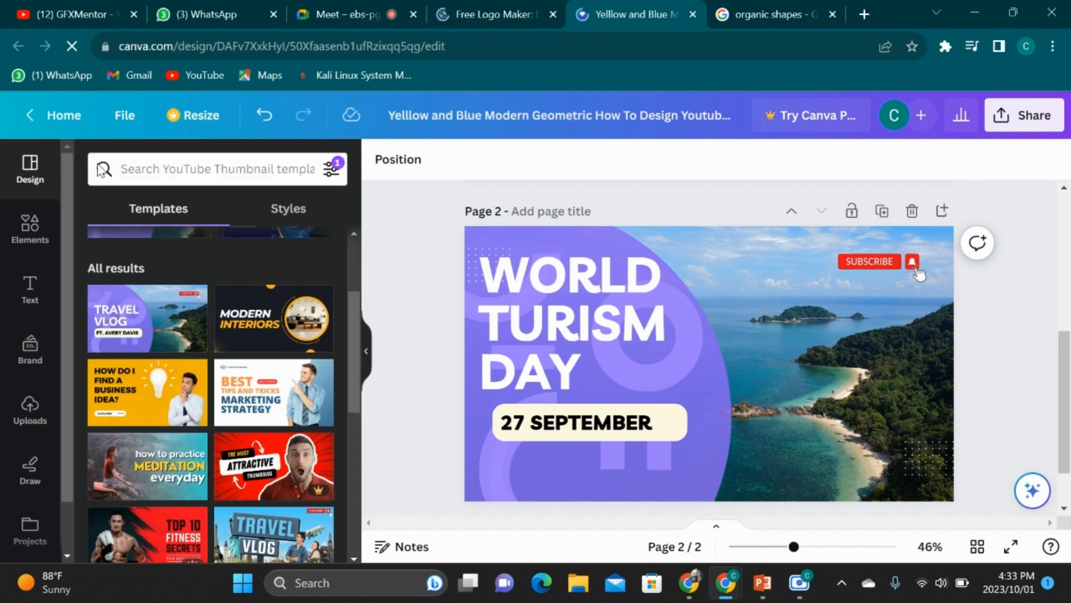
pyautogui.scroll(3, 146, 274)
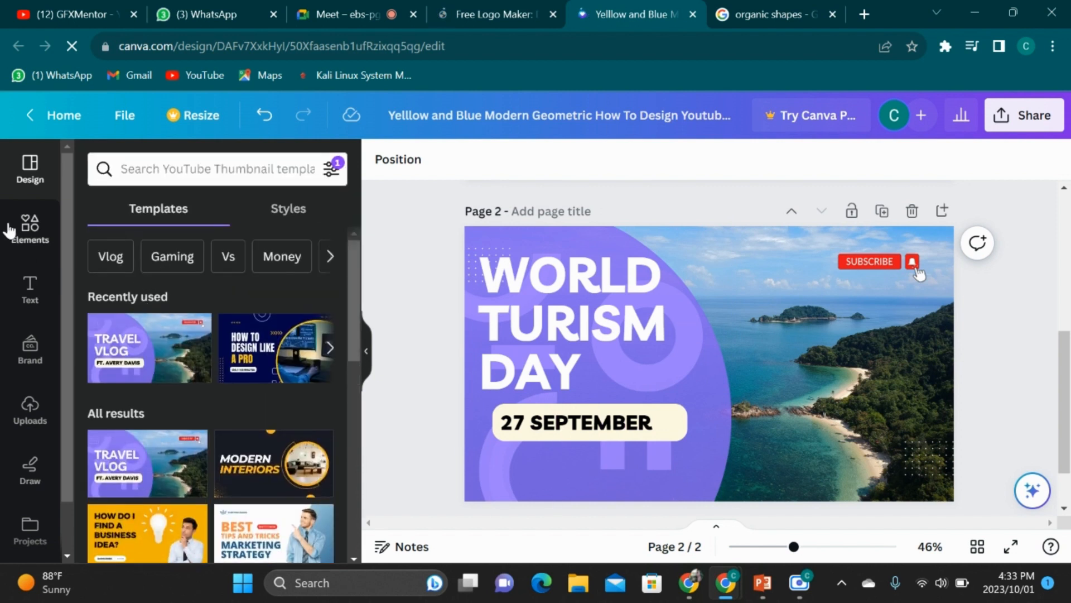
pyautogui.click(31, 228)
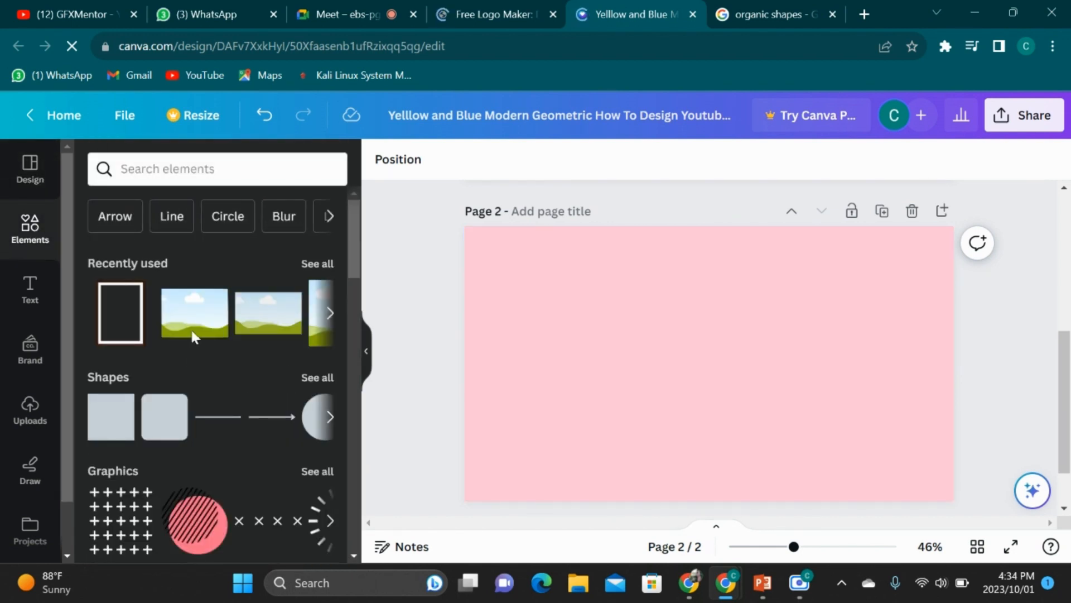
# Browse the elements library's recently used items, shapes, graphics, AI image generator, stickers, photos and videos
pyautogui.scroll(-1, 172, 393)
pyautogui.scroll(1, 172, 393)
pyautogui.hscroll(5, 311, 313)
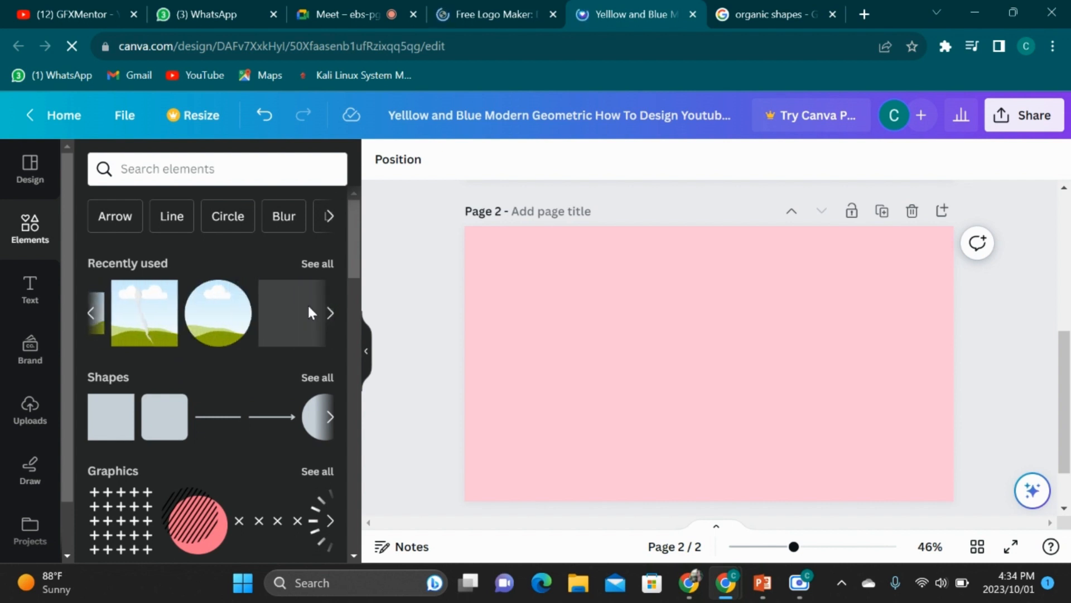
pyautogui.scroll(-2, 166, 396)
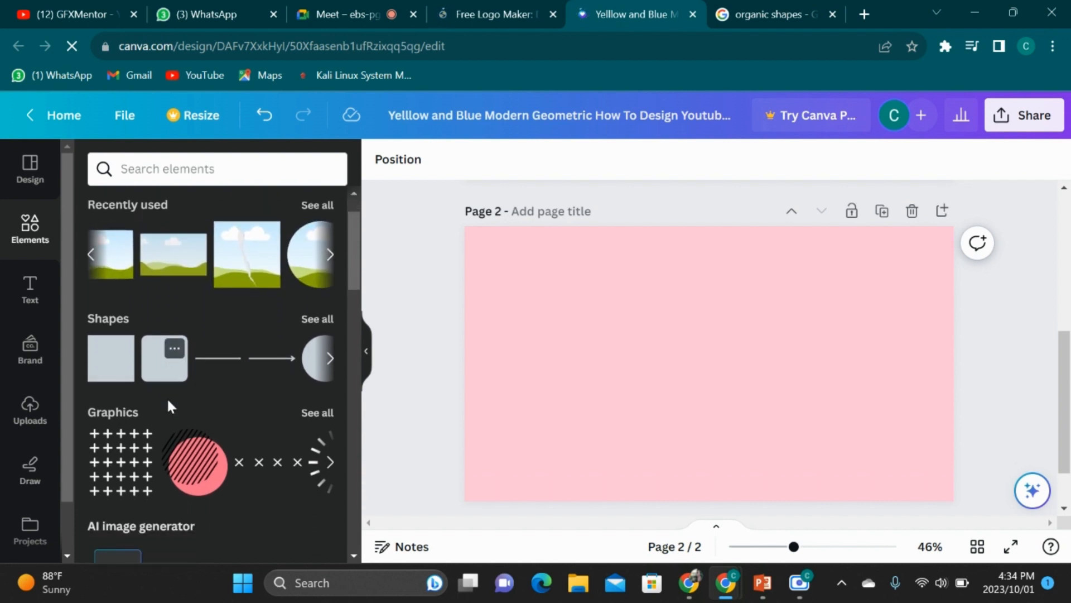
pyautogui.scroll(-2, 166, 398)
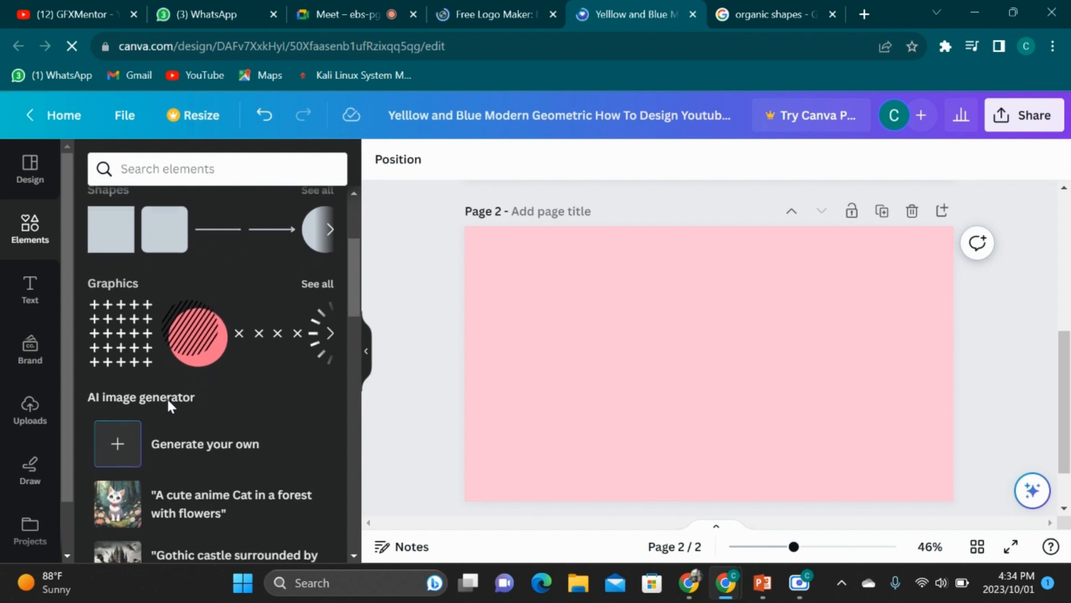
pyautogui.click(329, 324)
pyautogui.click(328, 326)
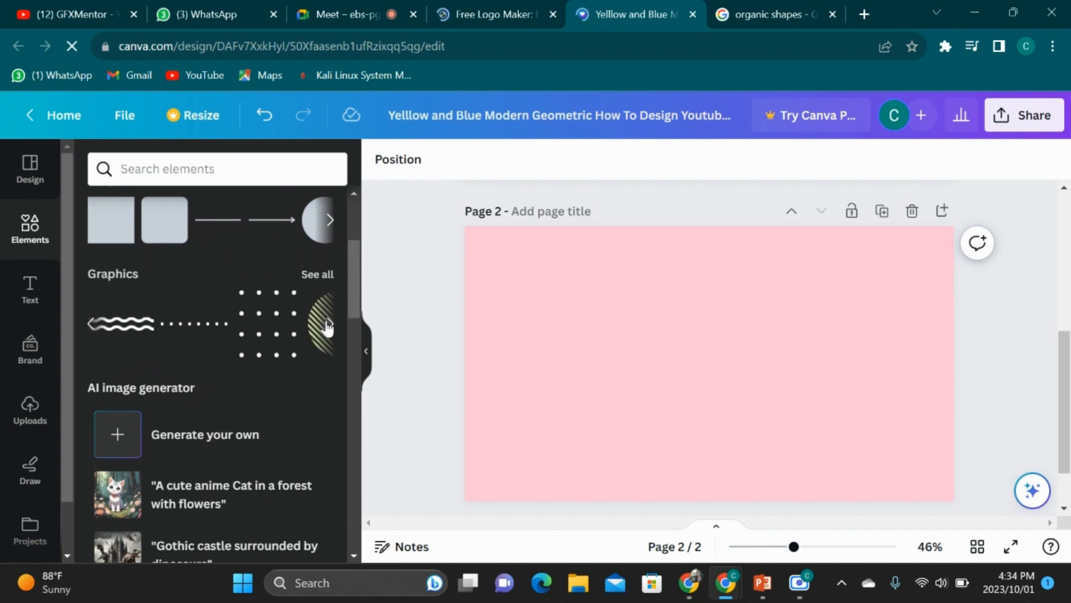
pyautogui.scroll(-3, 328, 327)
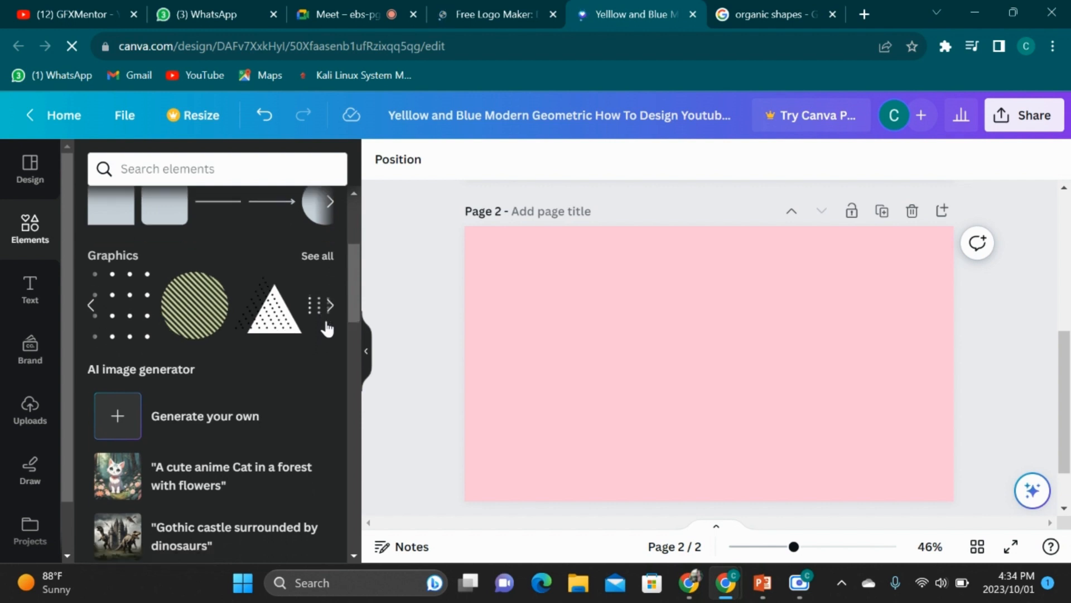
pyautogui.scroll(-3, 326, 318)
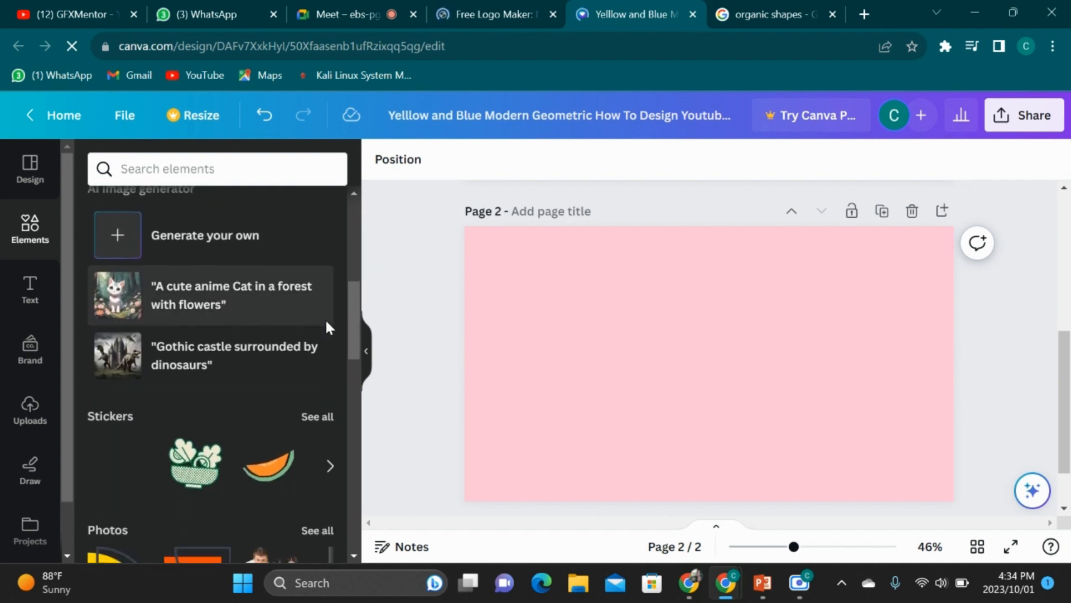
pyautogui.scroll(-3, 326, 327)
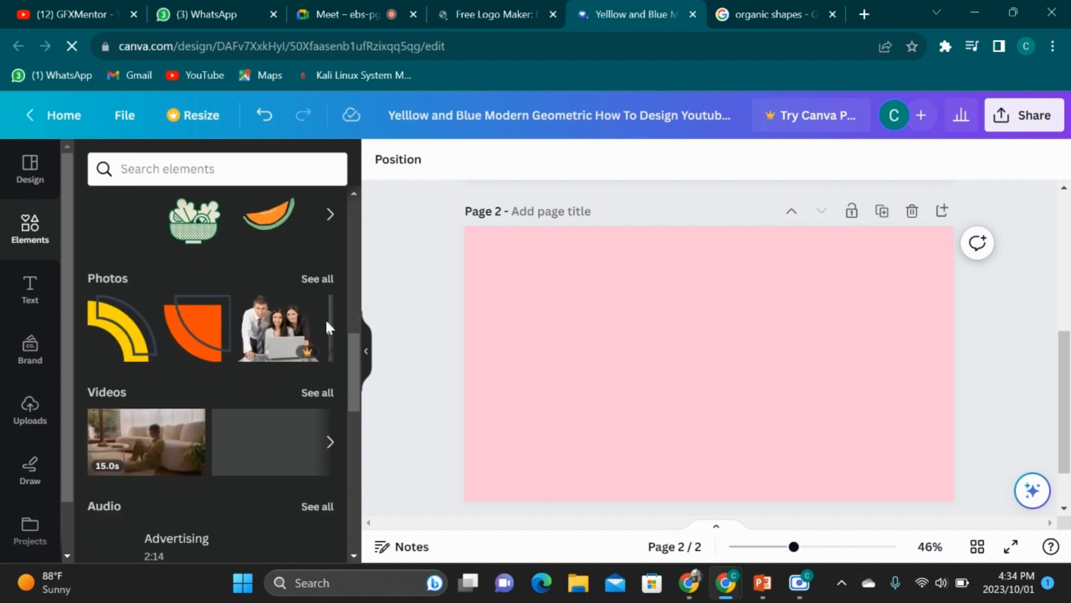
pyautogui.scroll(9, 326, 329)
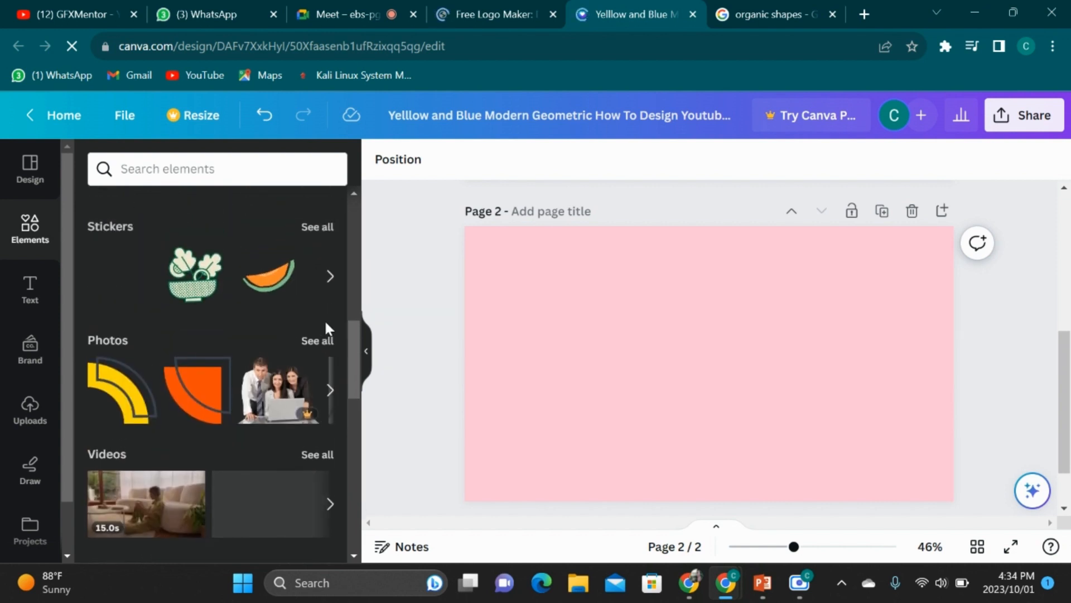
pyautogui.scroll(3, 326, 325)
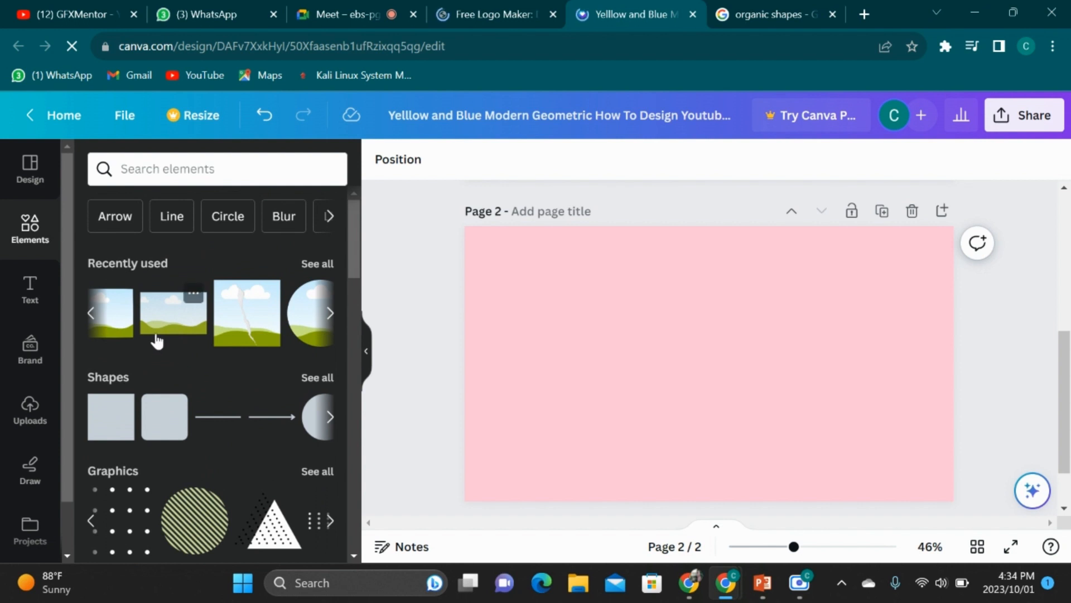
pyautogui.scroll(-2, 194, 400)
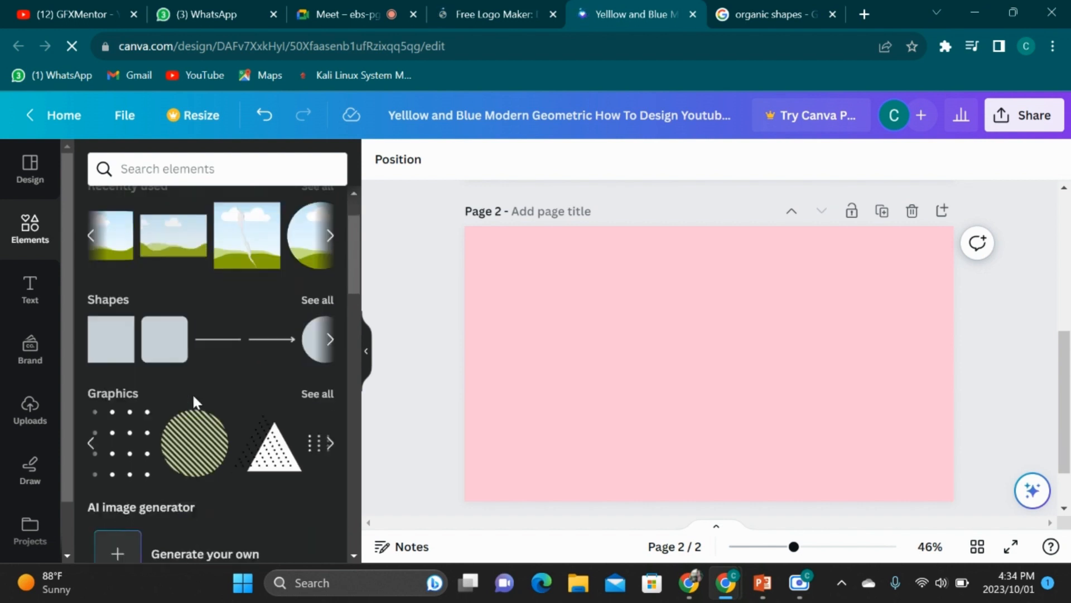
pyautogui.scroll(2, 194, 401)
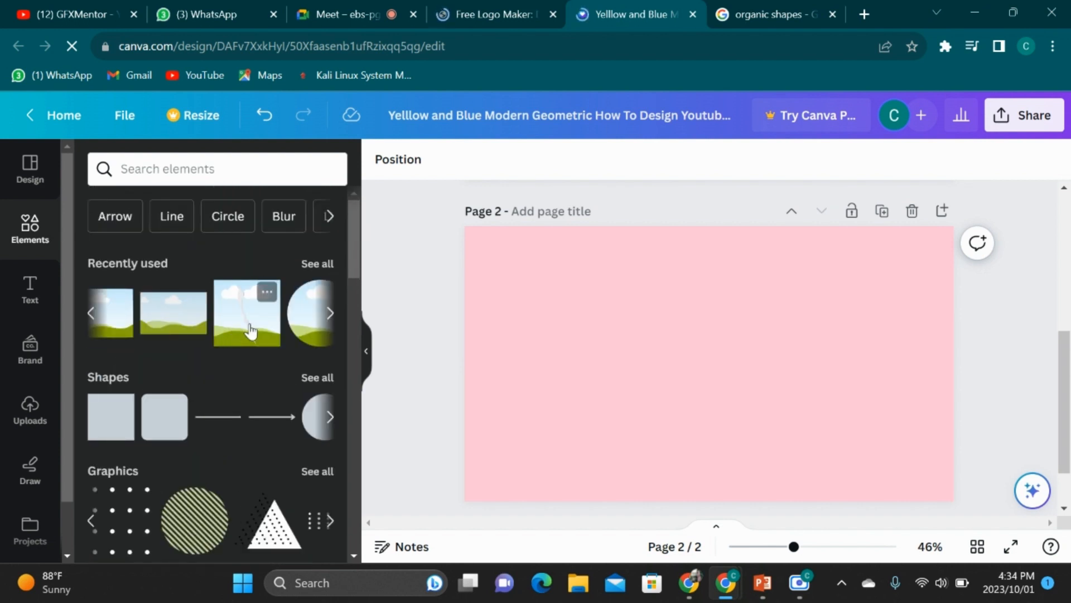
# Add the recently used circular frame with the sky-and-hills placeholder to the centre of page 2
pyautogui.click(323, 334)
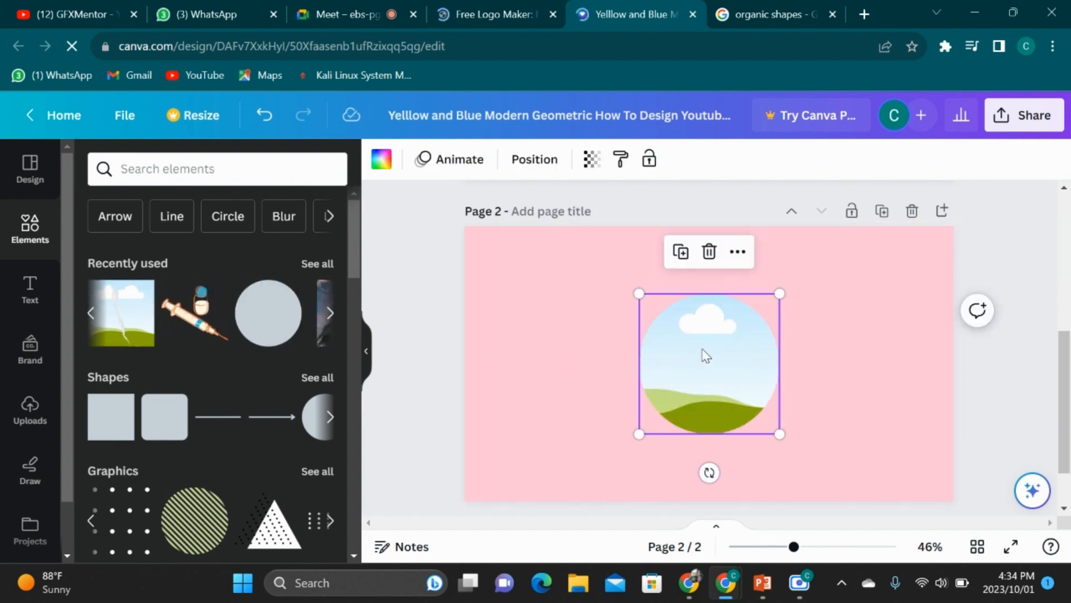
pyautogui.keyDown('ctrl'); pyautogui.scroll(1, 718, 339); pyautogui.keyUp('ctrl')
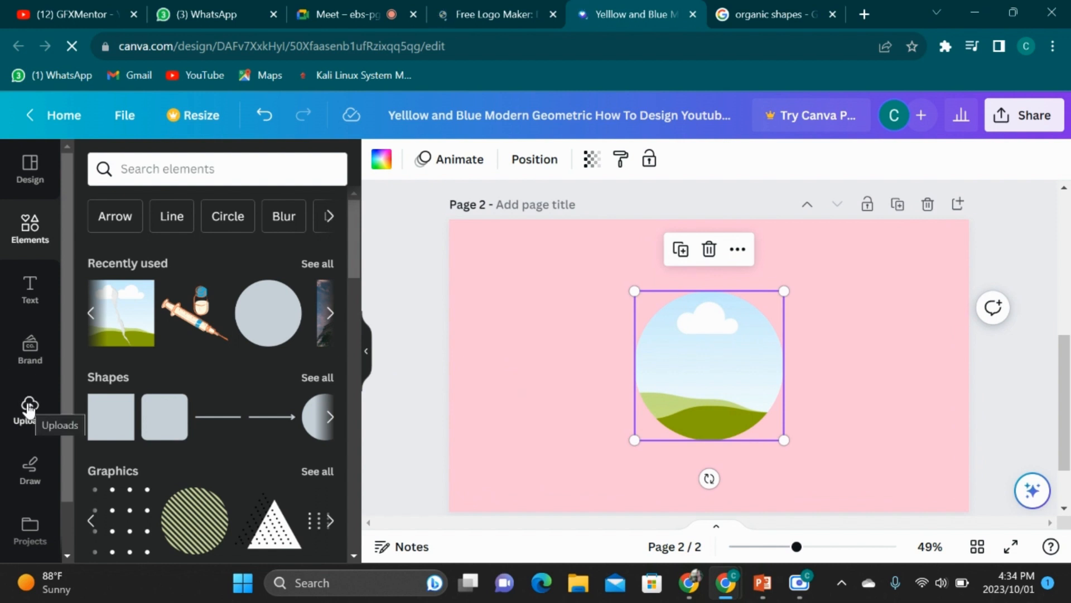
pyautogui.scroll(-3, 176, 452)
pyautogui.scroll(3, 176, 452)
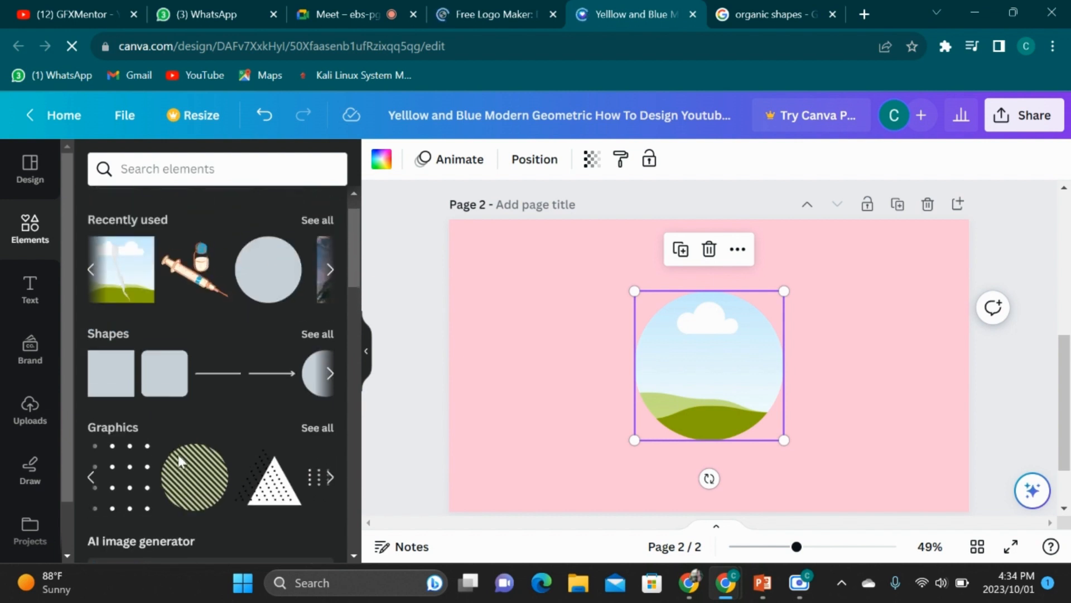
# View the Brand Templates, and place the uploaded Rotaract District 3272 logo image on page 2
pyautogui.click(30, 341)
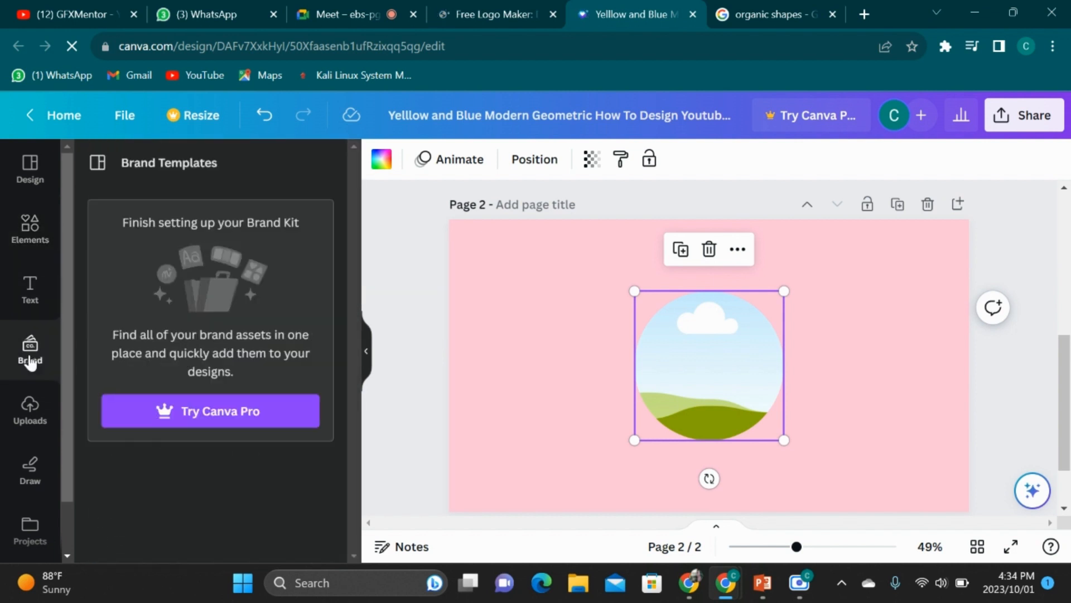
pyautogui.click(21, 429)
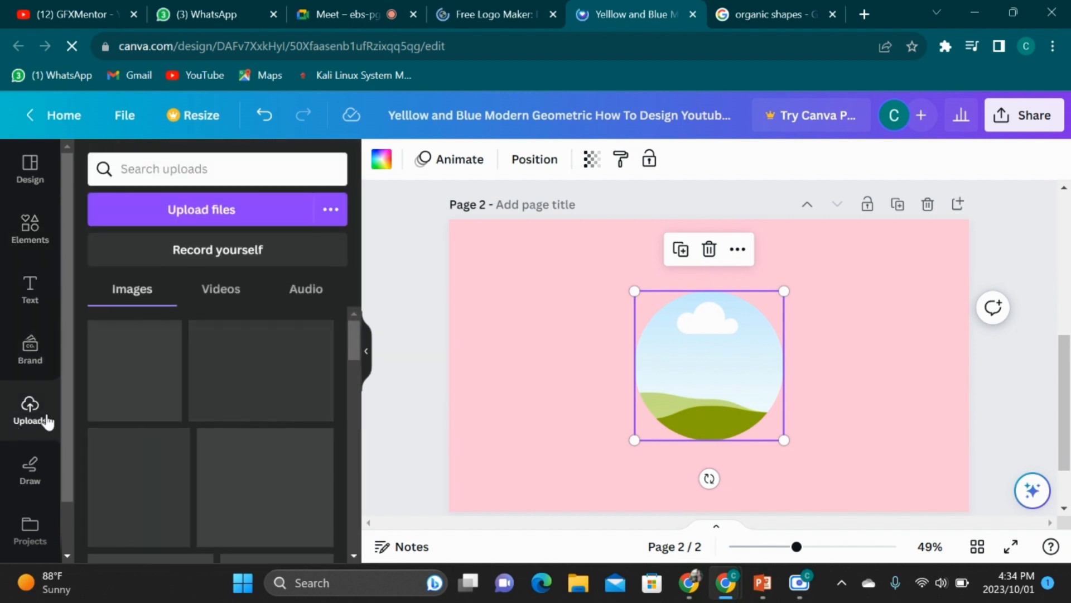
pyautogui.click(190, 402)
pyautogui.scroll(-3, 192, 404)
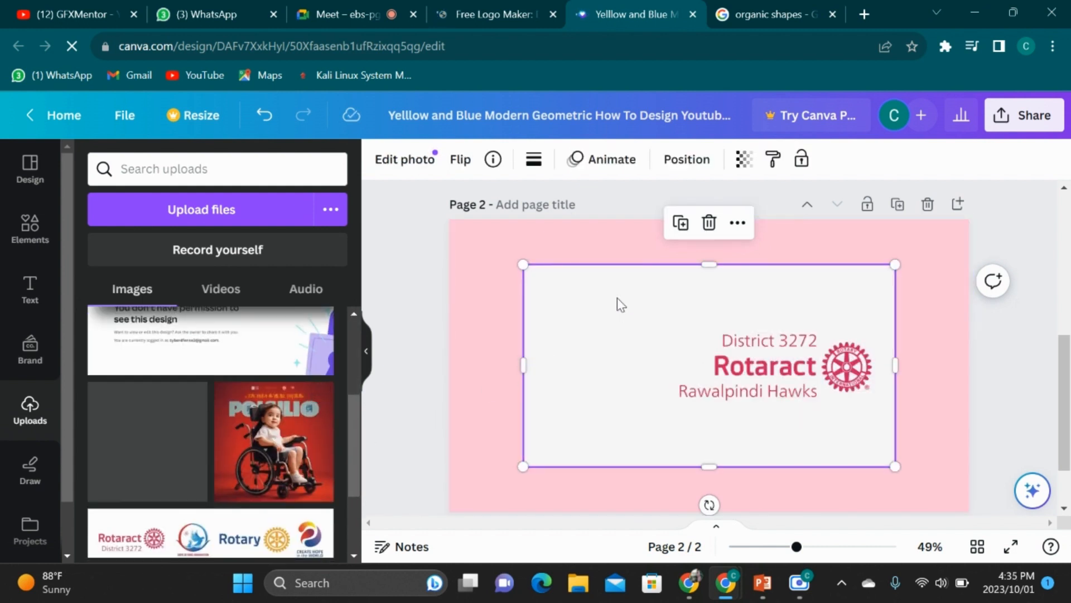
# Shrink the Rotaract logo image on page 2 and drop it into the circular frame
pyautogui.moveTo(617, 297); pyautogui.dragTo(631, 349)
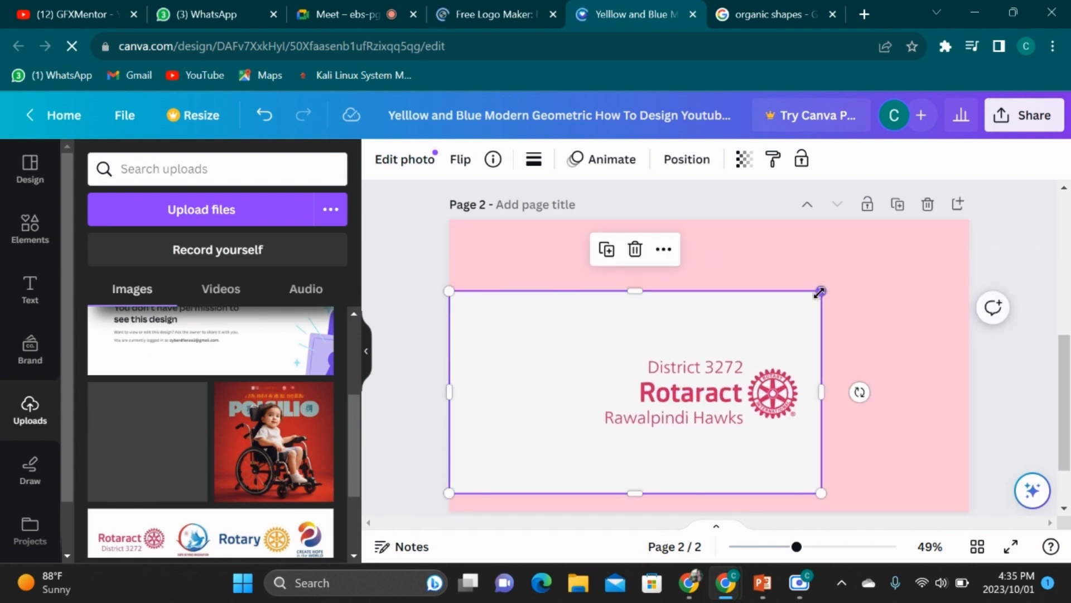
pyautogui.moveTo(819, 292); pyautogui.dragTo(697, 351)
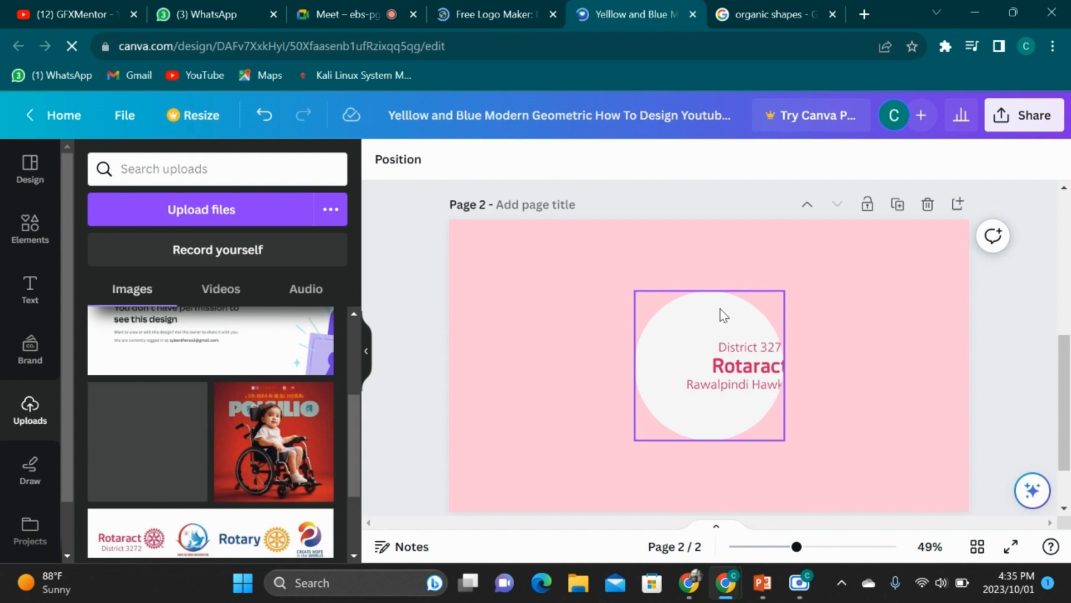
# Delete the logo image from the circular frame on page 2 while keeping the frame itself
pyautogui.click(706, 335)
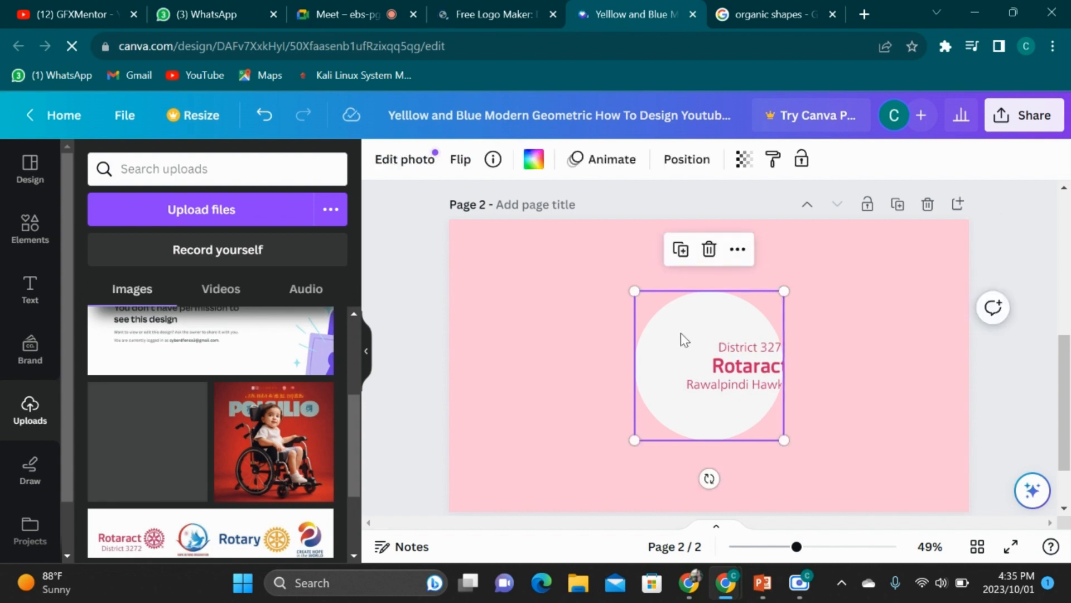
pyautogui.click(709, 250)
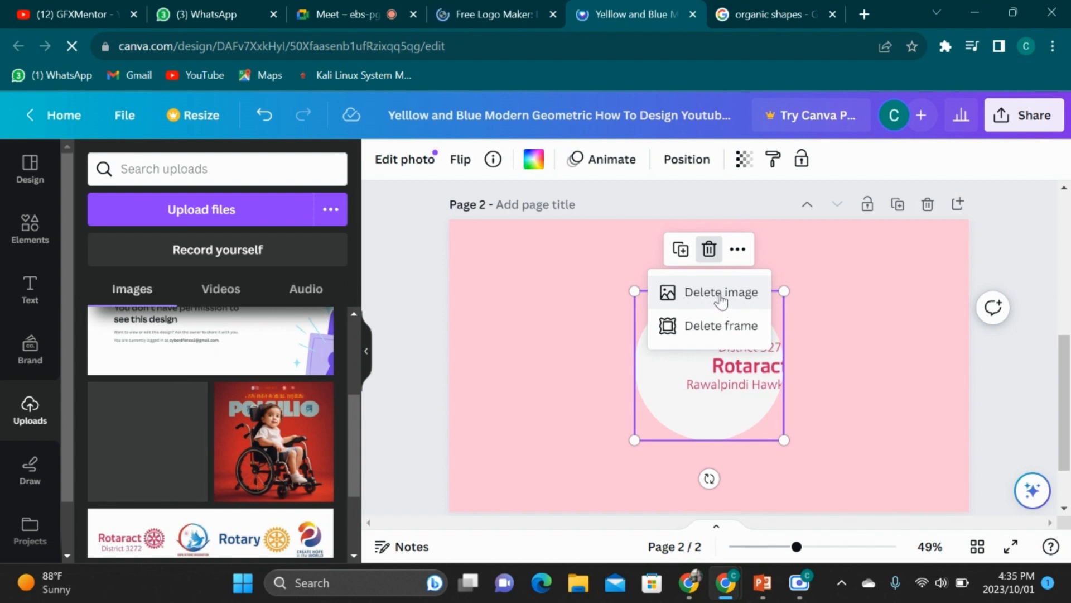
pyautogui.click(721, 293)
# Enlarge the empty circular frame and move it to page 2's lower-left corner, extending partly off the page
pyautogui.moveTo(686, 366); pyautogui.dragTo(487, 463)
pyautogui.moveTo(565, 394); pyautogui.dragTo(686, 347)
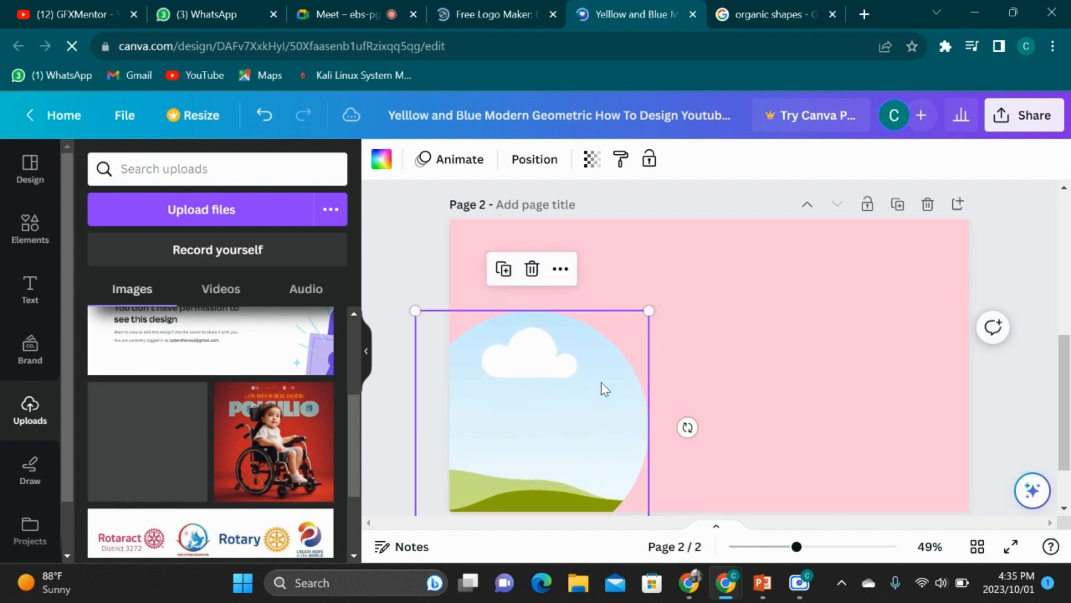
pyautogui.moveTo(591, 413); pyautogui.dragTo(601, 420)
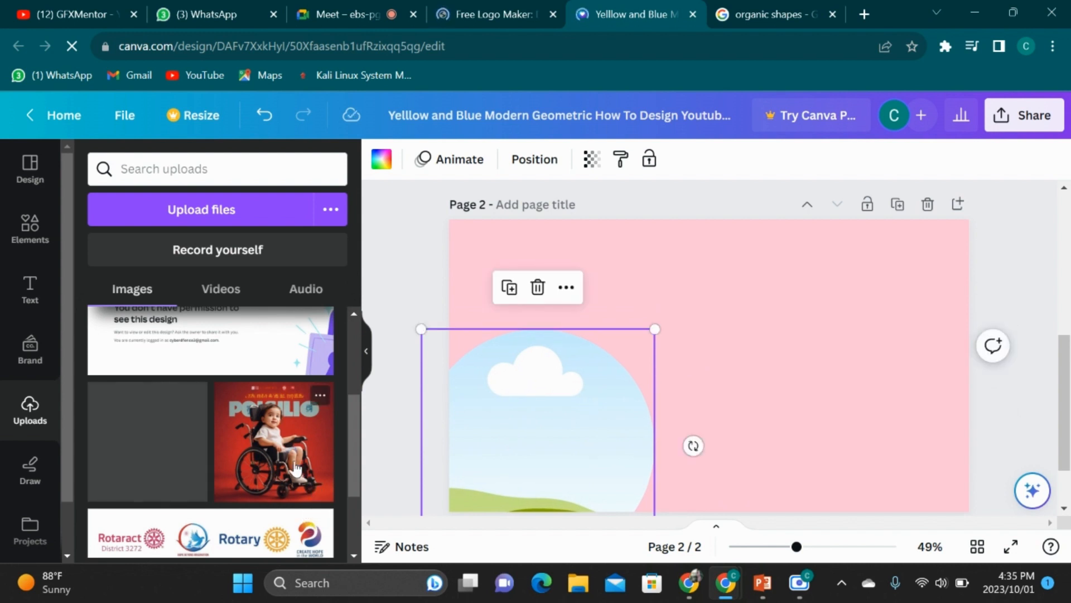
# Fill the circular frame with the uploaded red polio poster of a child in a wheelchair, then reposition and slightly enlarge it
pyautogui.moveTo(296, 469); pyautogui.dragTo(589, 411)
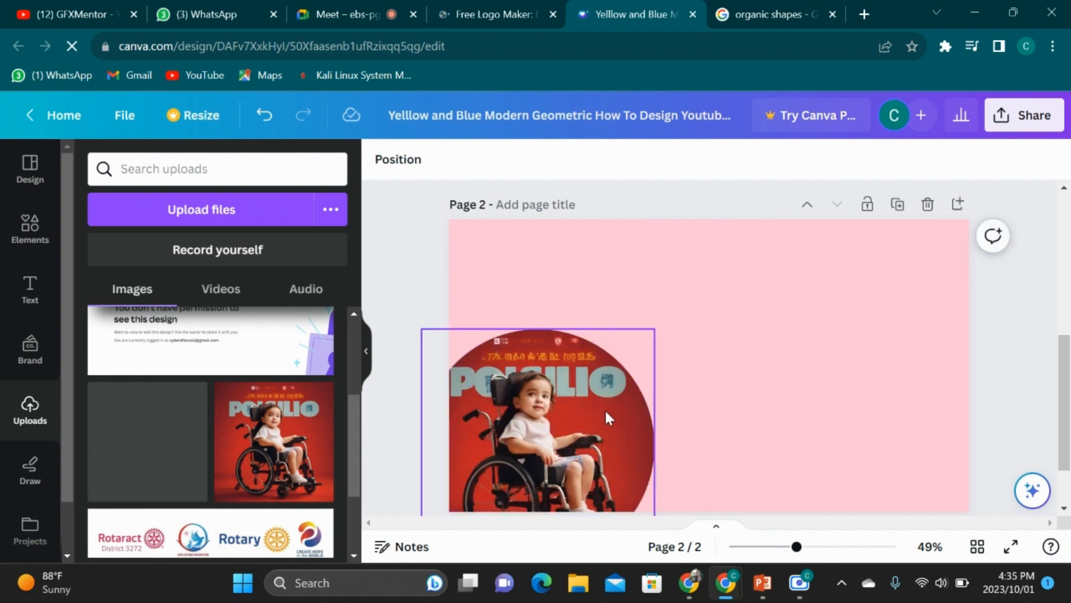
pyautogui.moveTo(578, 418); pyautogui.dragTo(555, 396)
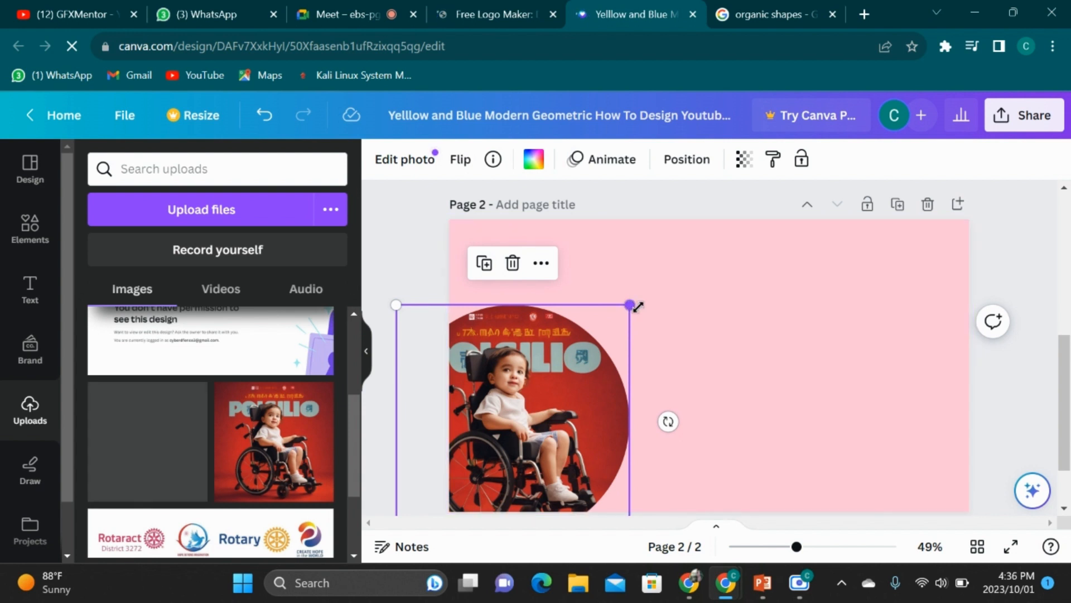
pyautogui.moveTo(637, 306); pyautogui.dragTo(653, 292)
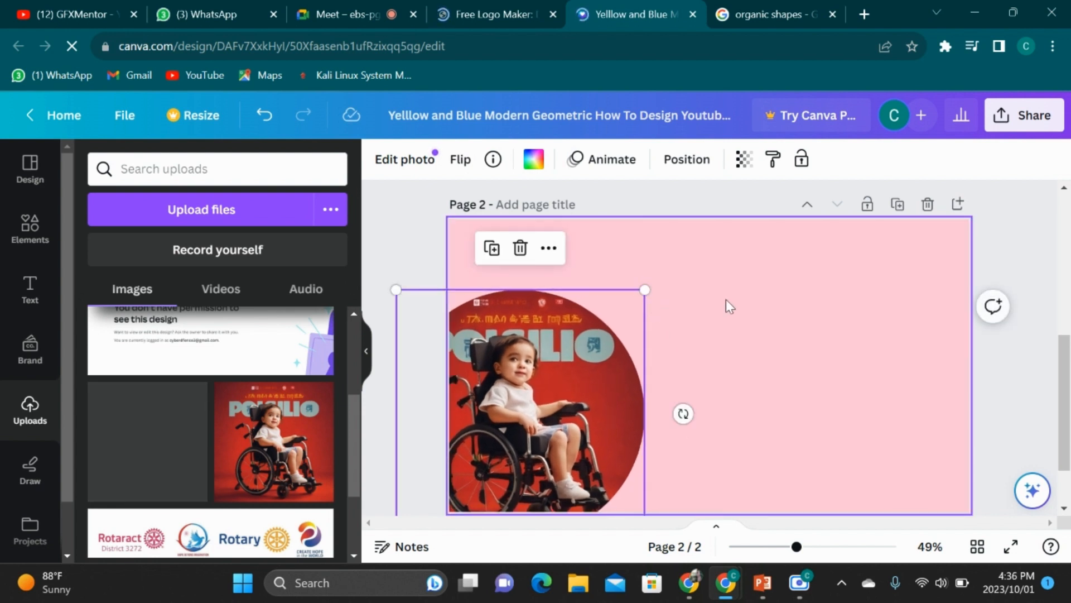
pyautogui.click(726, 301)
# Add a circle from the full shapes collection to page 2, beside the round photo
pyautogui.scroll(3, 173, 374)
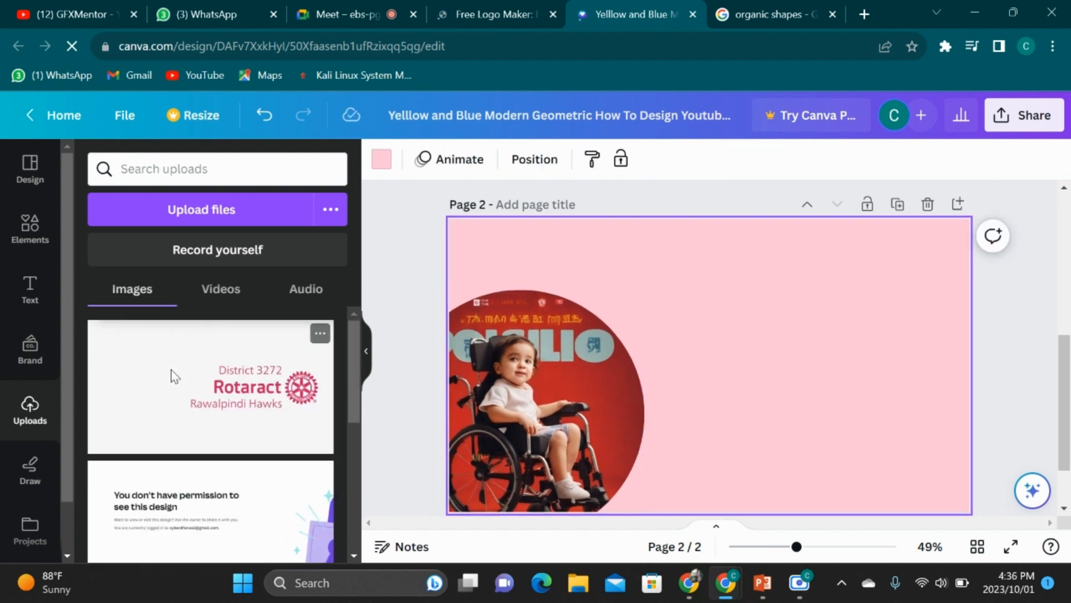
pyautogui.click(33, 226)
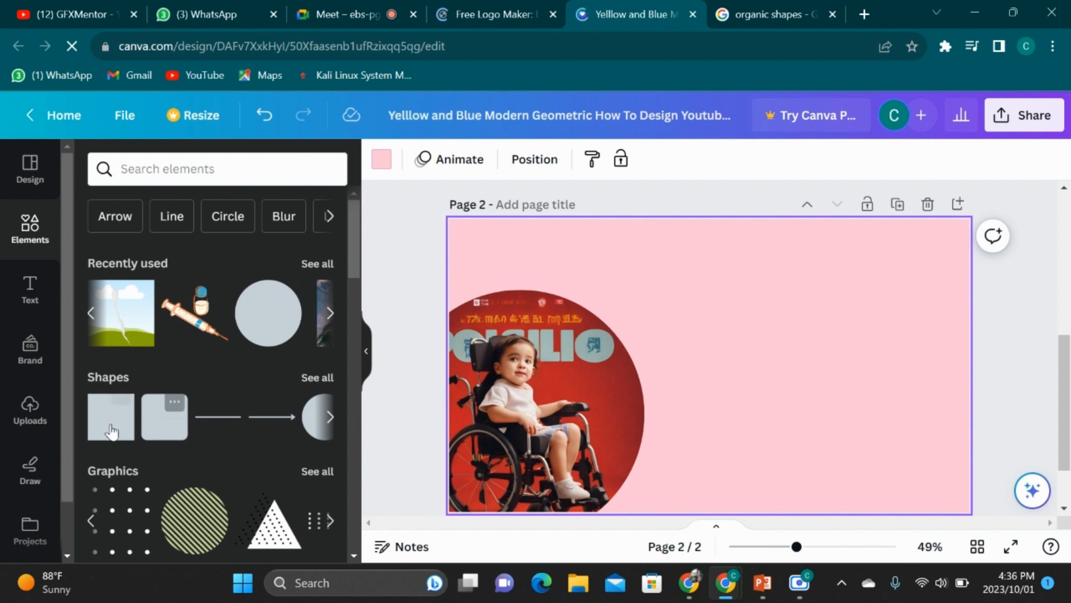
pyautogui.click(330, 417)
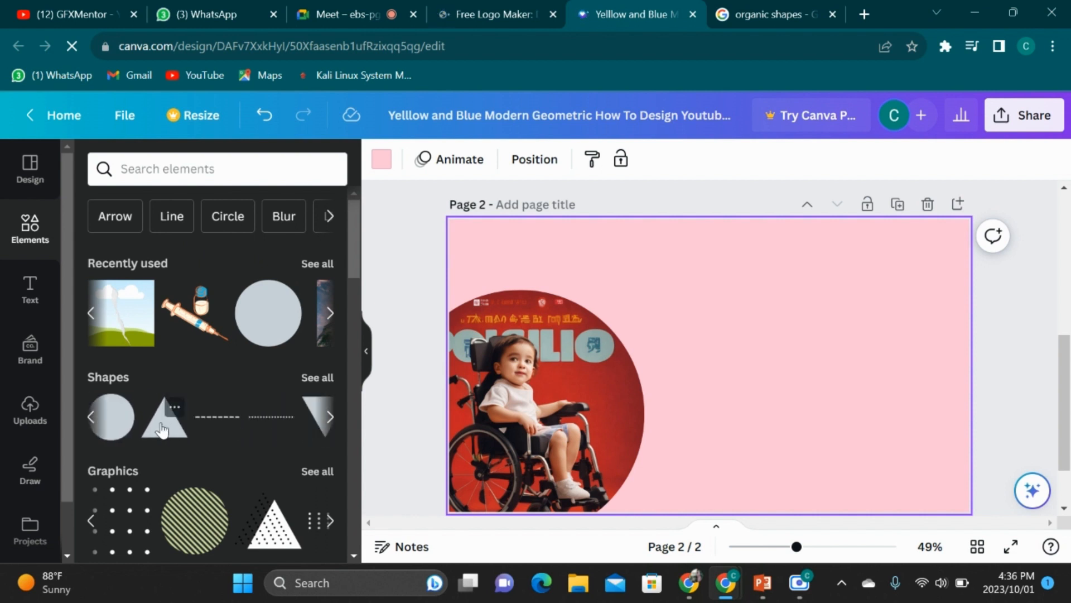
pyautogui.click(322, 377)
pyautogui.moveTo(222, 381); pyautogui.dragTo(684, 322)
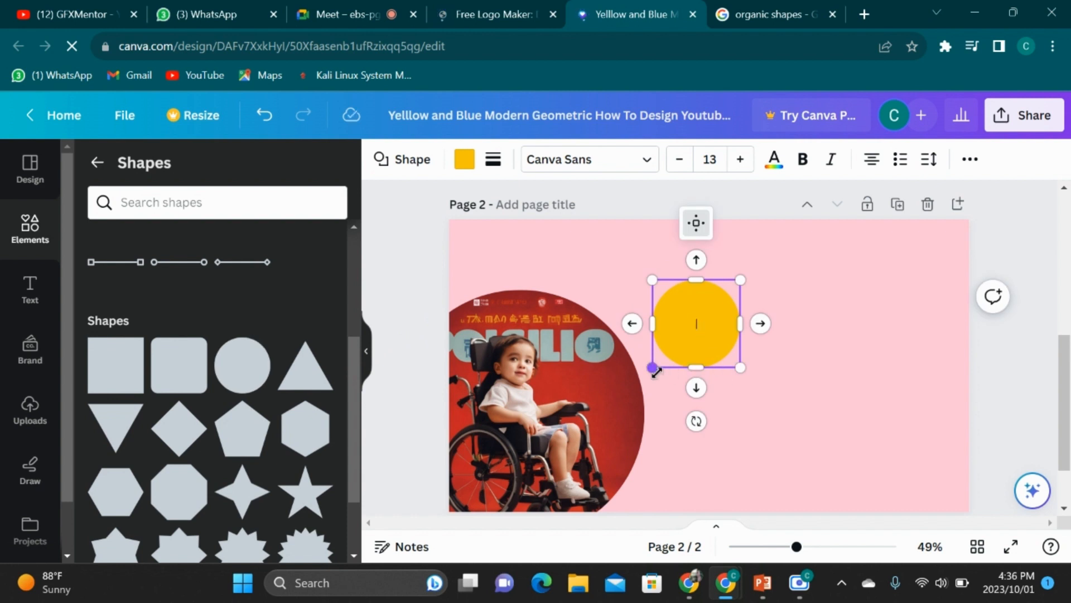
# Enlarge the yellow circle to about 660 px wide and place it over the round photo, slightly overlapping its edge
pyautogui.moveTo(652, 367); pyautogui.dragTo(494, 489)
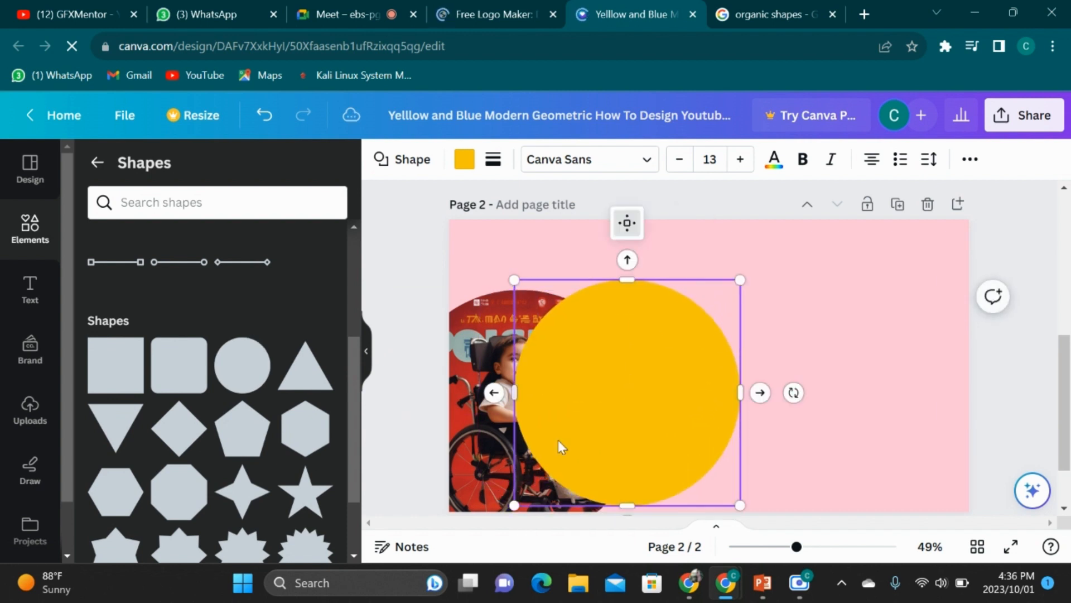
pyautogui.moveTo(605, 380); pyautogui.dragTo(514, 353)
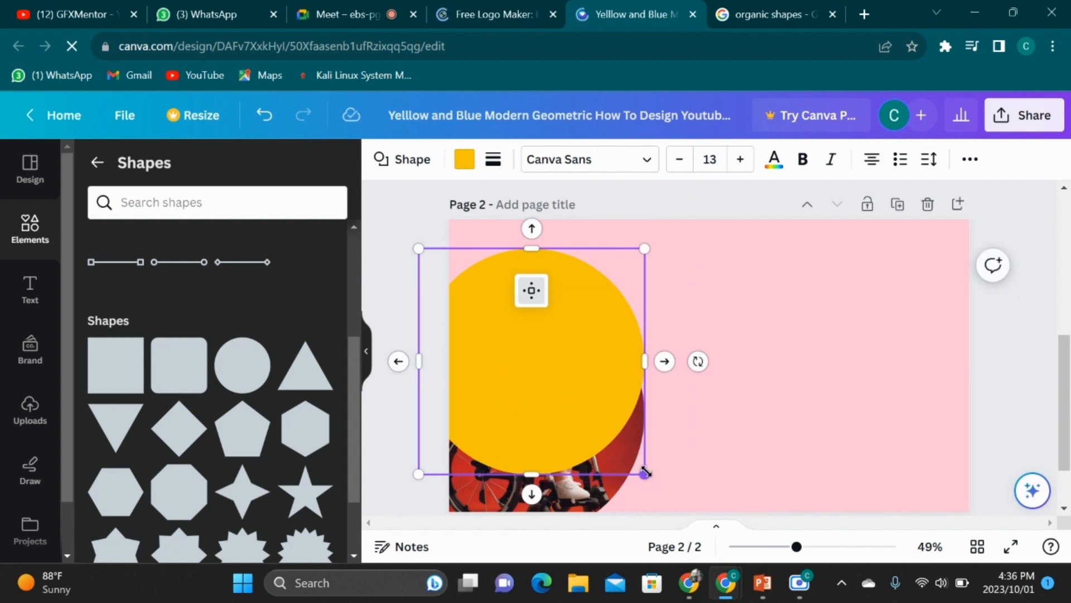
pyautogui.moveTo(645, 472); pyautogui.dragTo(680, 510)
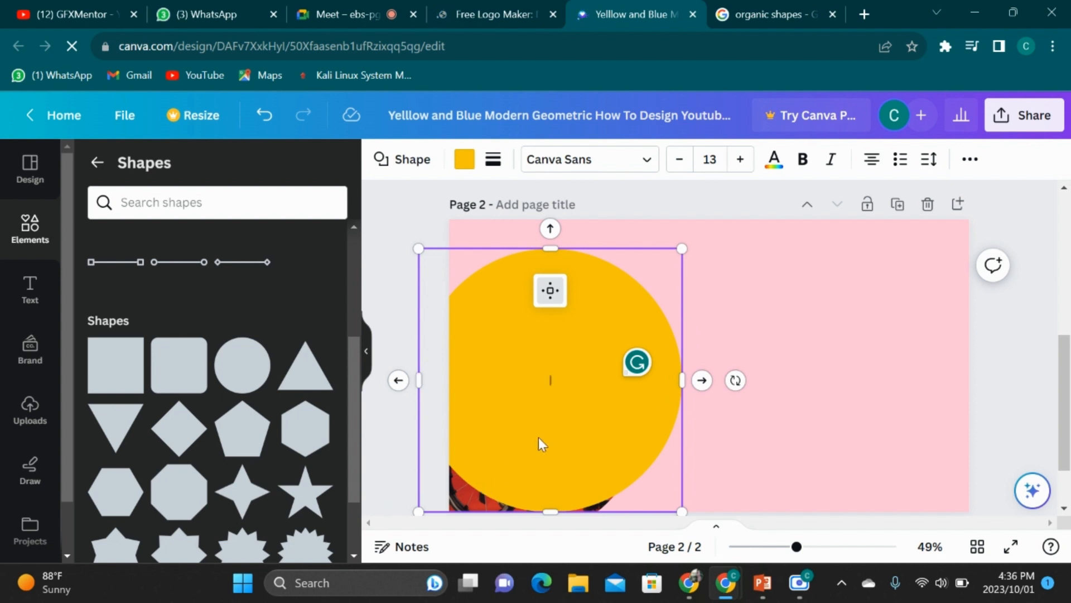
pyautogui.moveTo(542, 444); pyautogui.dragTo(497, 483)
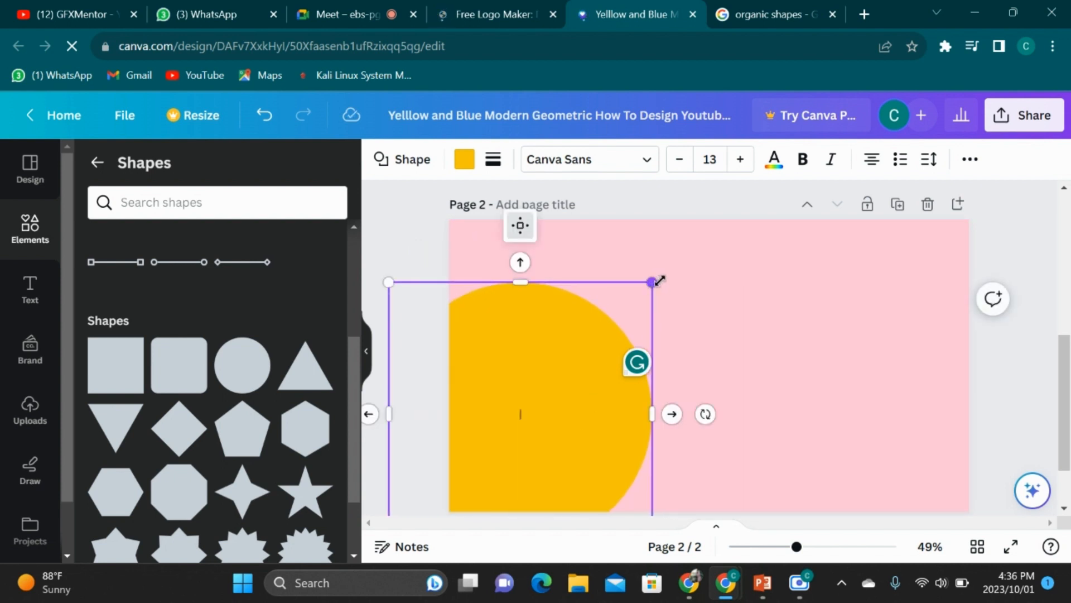
pyautogui.moveTo(659, 280); pyautogui.dragTo(664, 275)
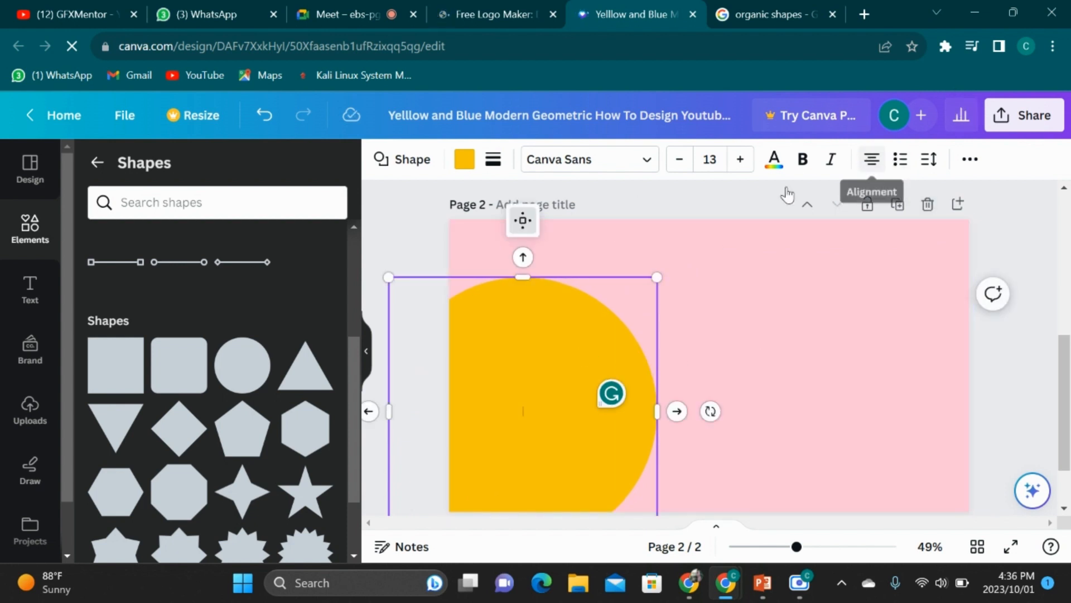
# Send the yellow circle backward behind the round photo so that it forms a border
pyautogui.click(970, 160)
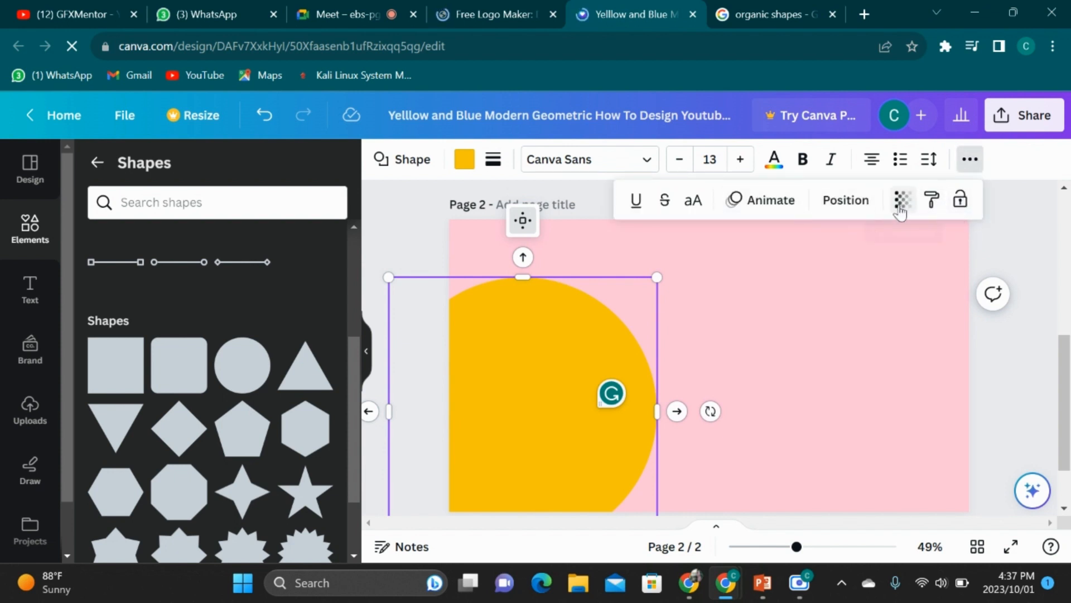
pyautogui.click(835, 212)
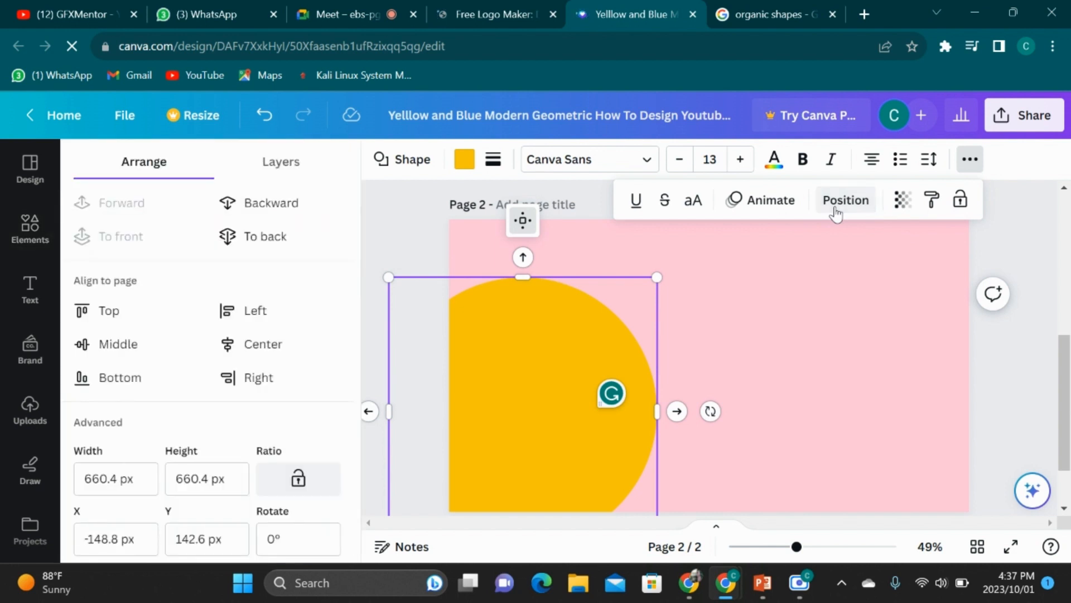
pyautogui.click(263, 202)
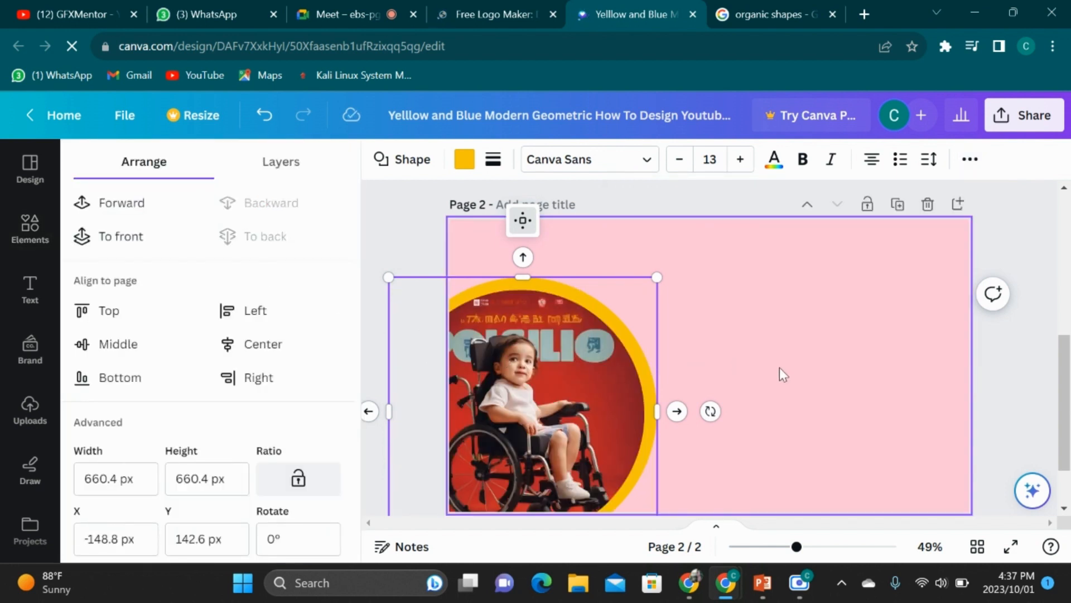
pyautogui.click(798, 374)
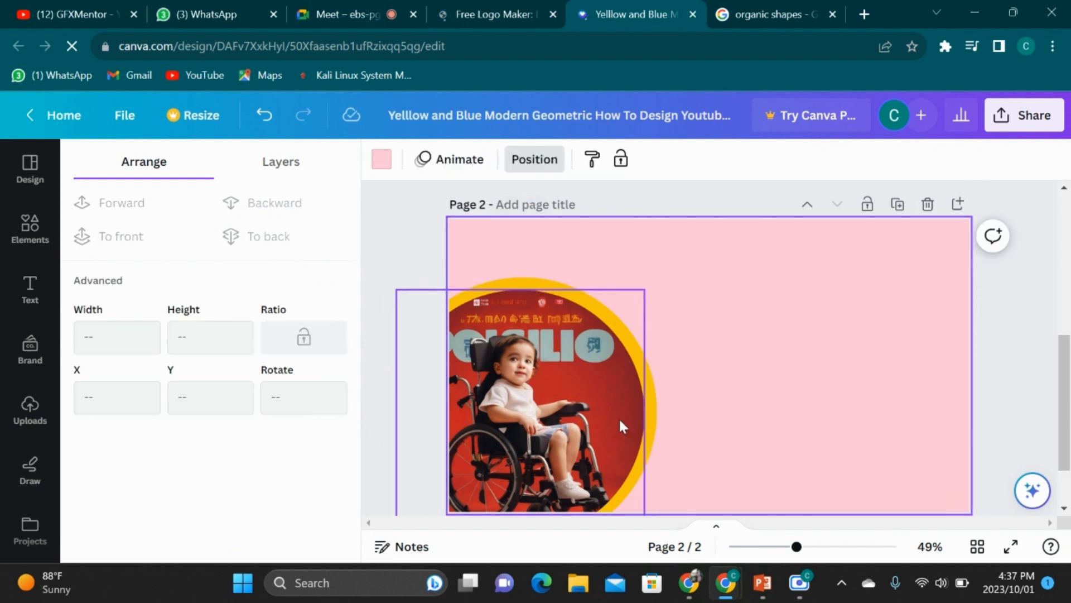
# Add a default-style heading to page 2 and clear its placeholder text
pyautogui.click(30, 226)
pyautogui.click(26, 289)
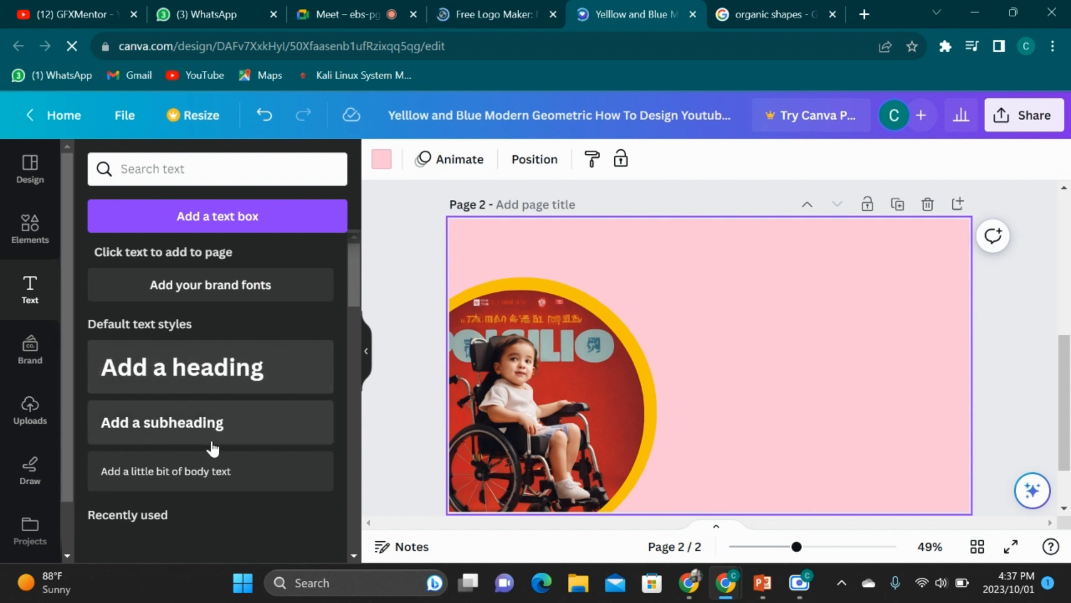
pyautogui.click(220, 385)
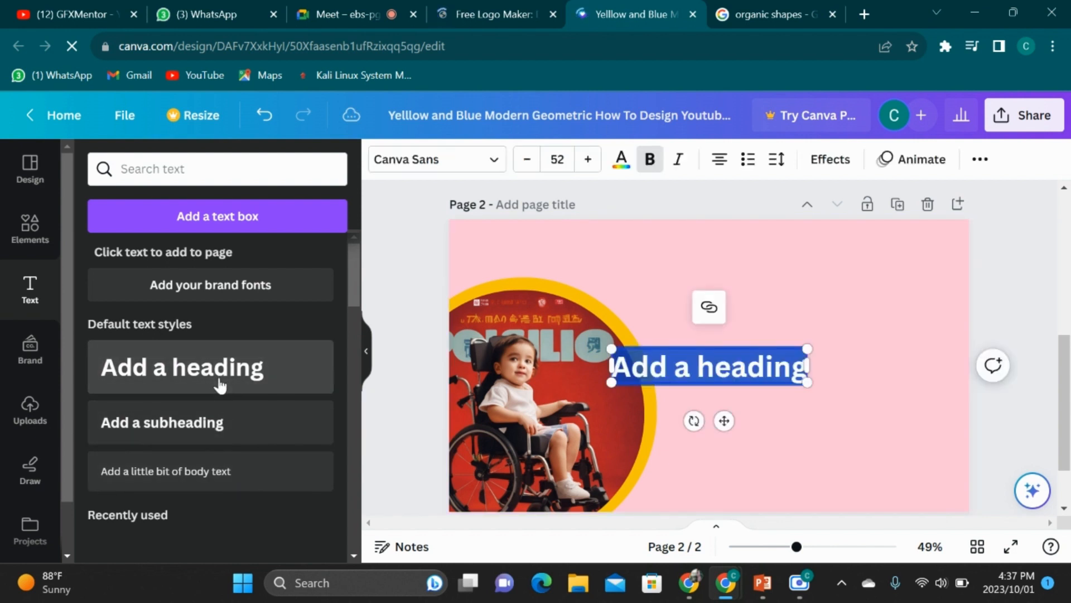
pyautogui.click(713, 369)
pyautogui.press('BackSpace')
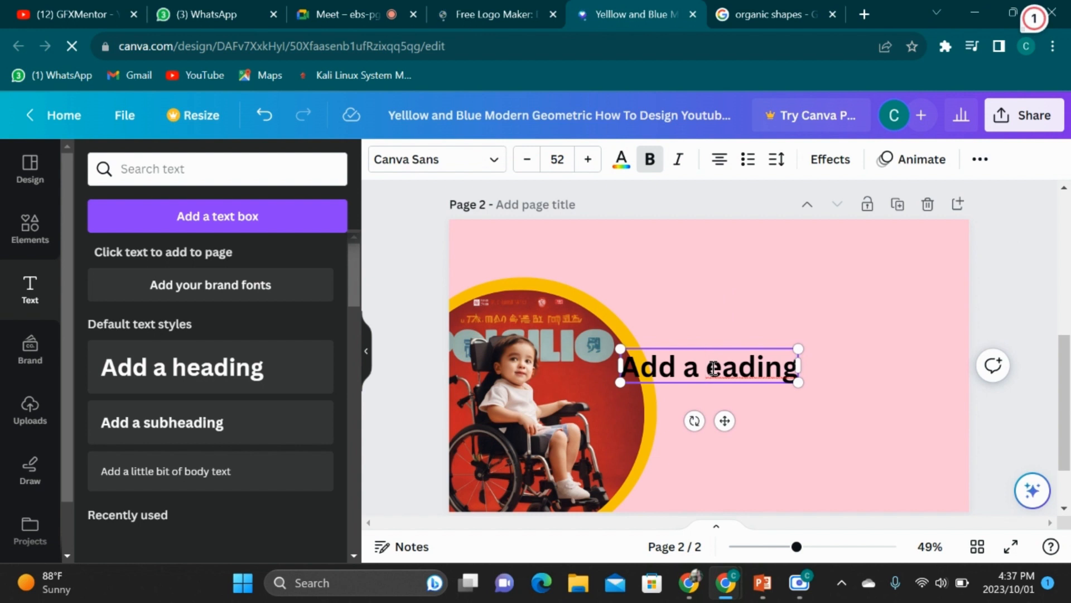
pyautogui.hotkey('ctrl', 'a')
pyautogui.press('BackSpace')
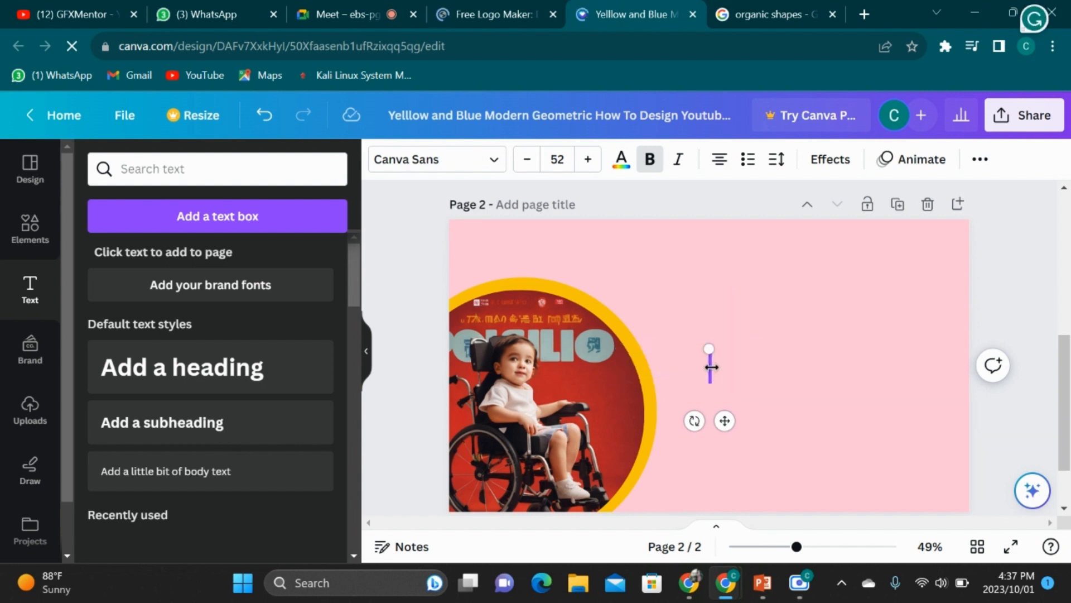
# Enter "Polio Awareness Compaign" as the heading text and move the heading to the top of page 2
pyautogui.write('Polio')
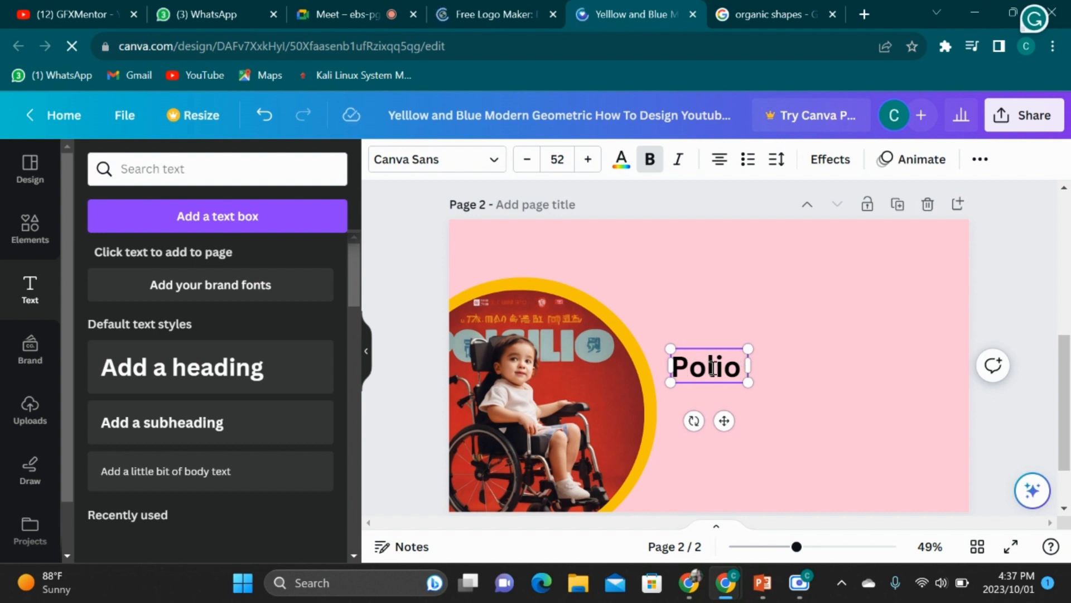
pyautogui.write(' aw')
pyautogui.press('BackSpace')
pyautogui.press('BackSpace')
pyautogui.press('BackSpace')
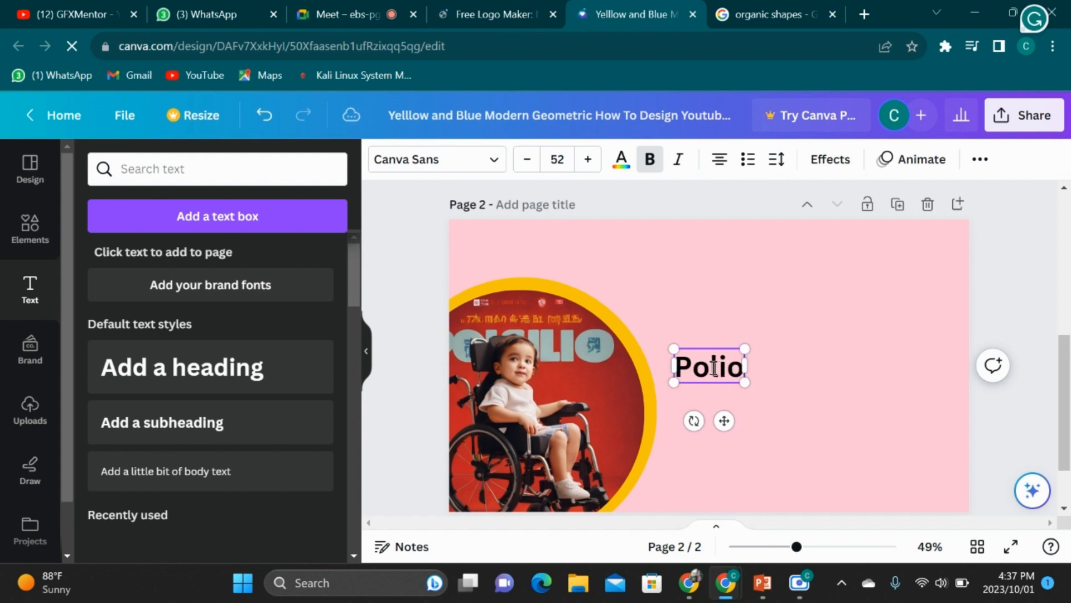
pyautogui.write('Awa')
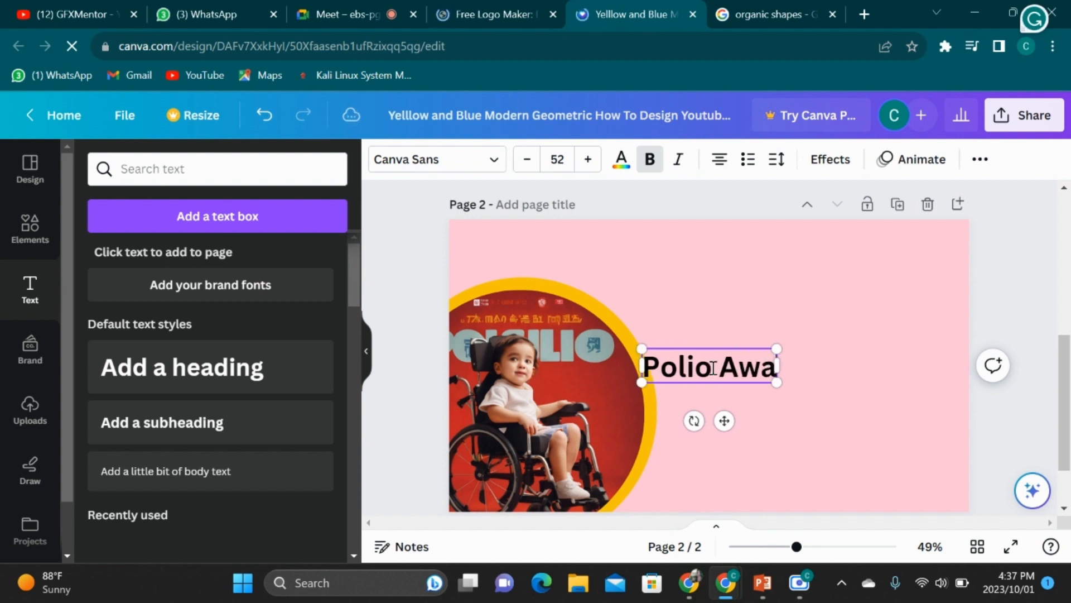
pyautogui.write('reness')
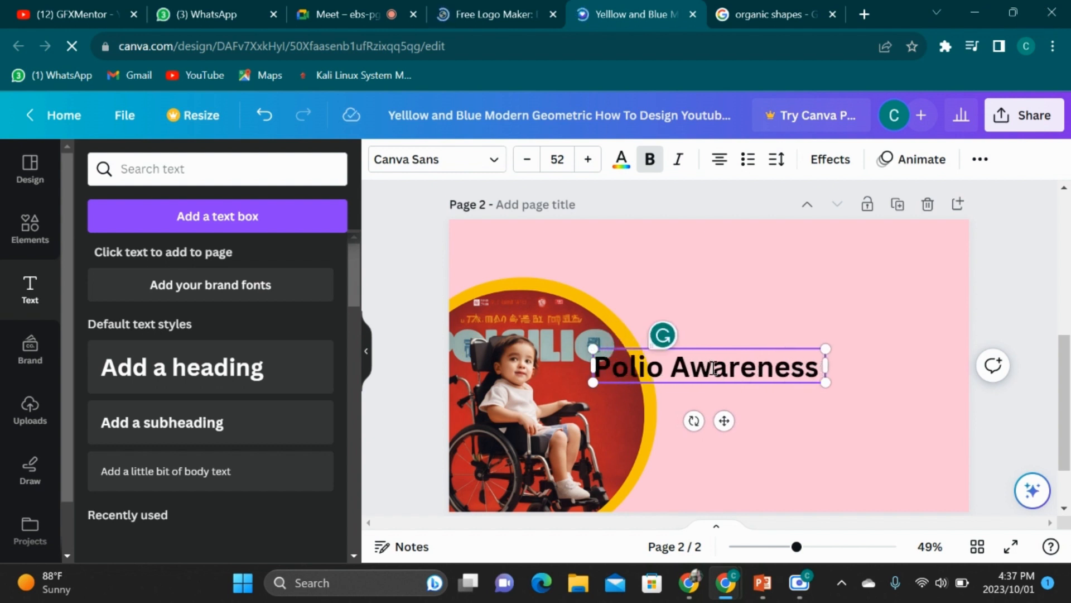
pyautogui.write(' Compa')
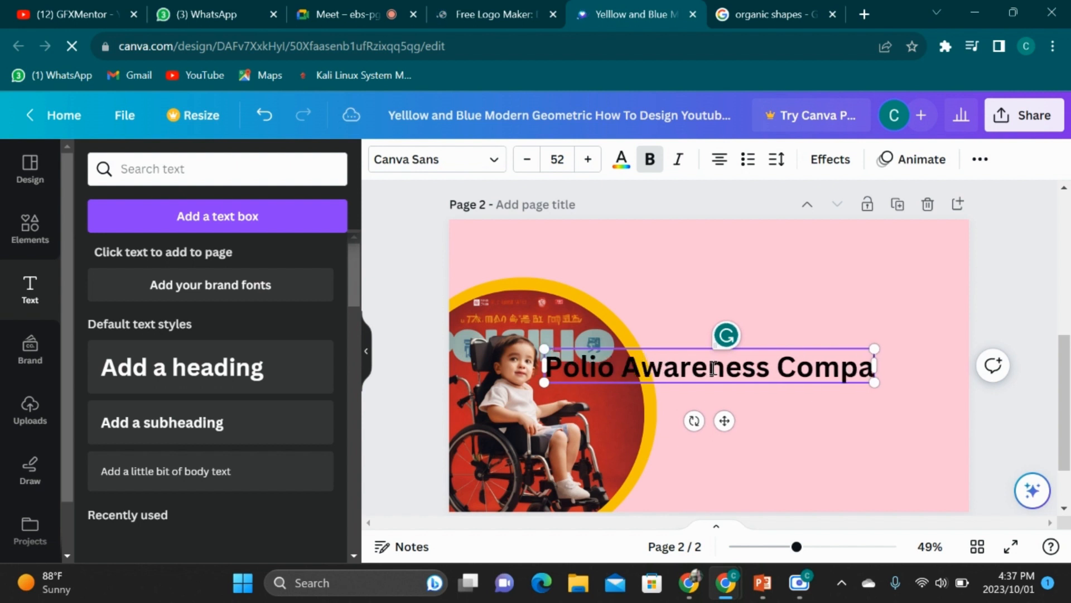
pyautogui.write('ing')
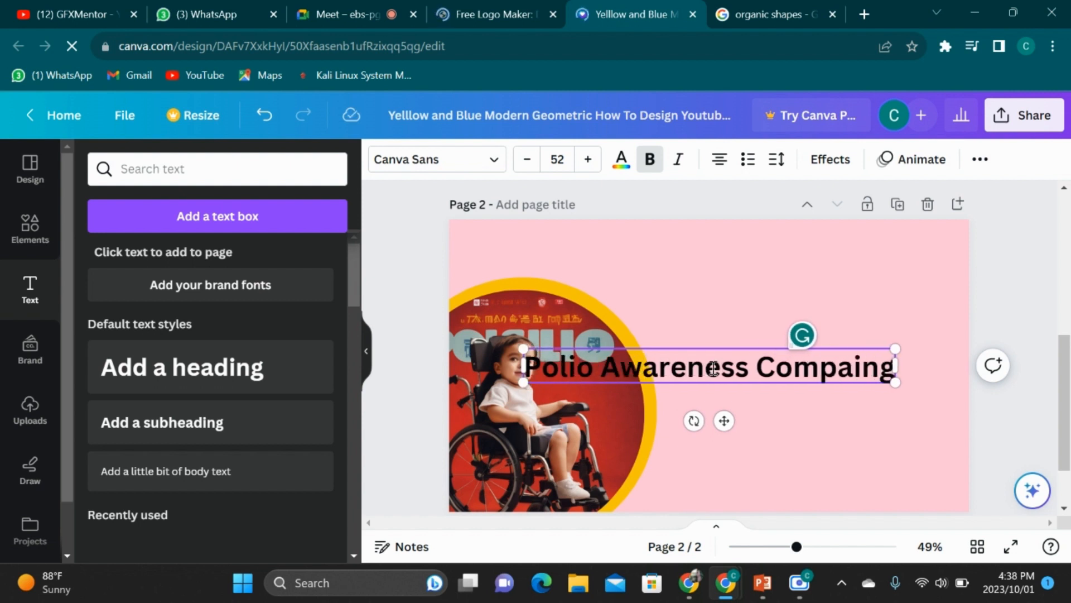
pyautogui.press('BackSpace')
pyautogui.press('BackSpace')
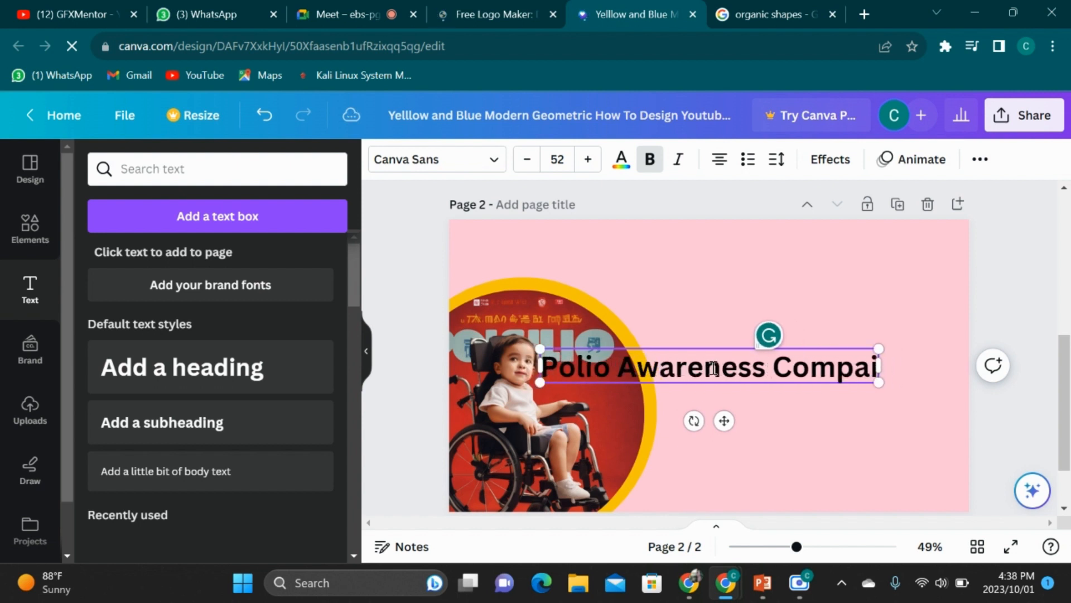
pyautogui.write('gn')
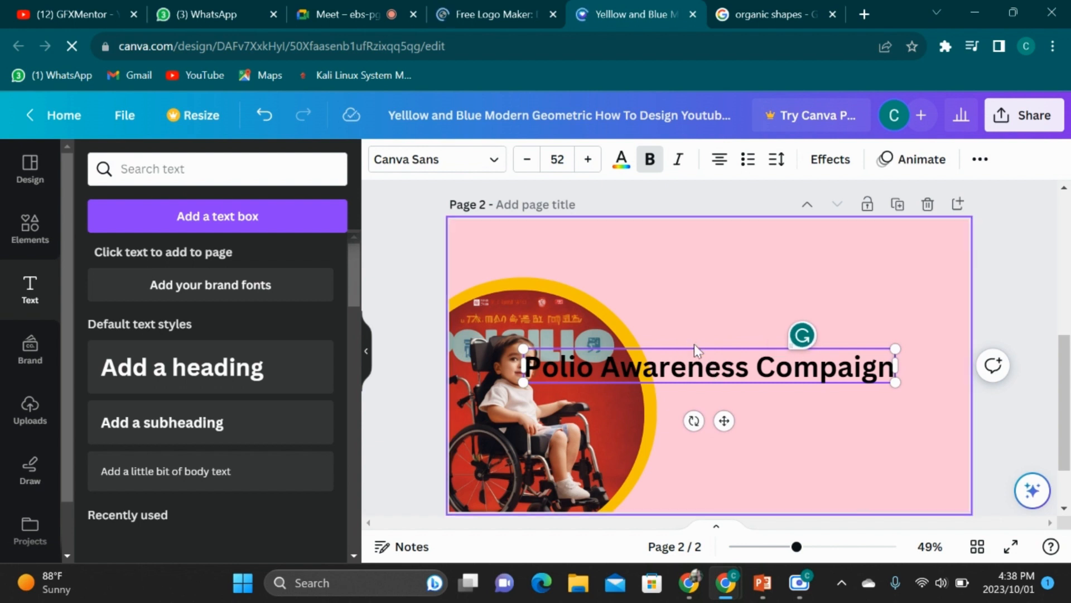
pyautogui.moveTo(697, 342); pyautogui.dragTo(713, 233)
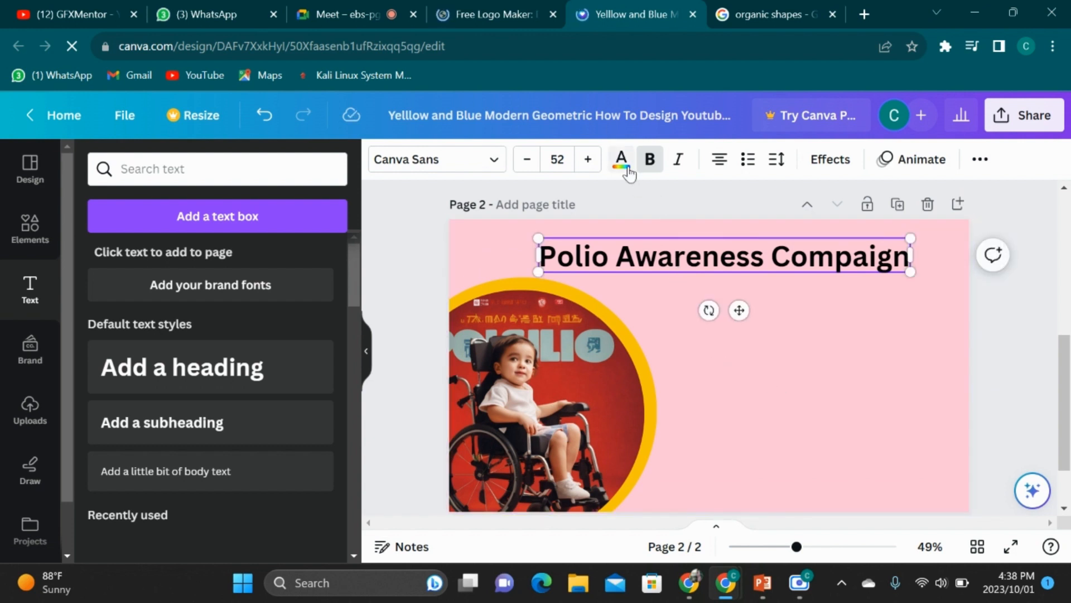
# Try black, navy, mint (#daf7ec), yellow and white as the background colour of page 2
pyautogui.click(728, 408)
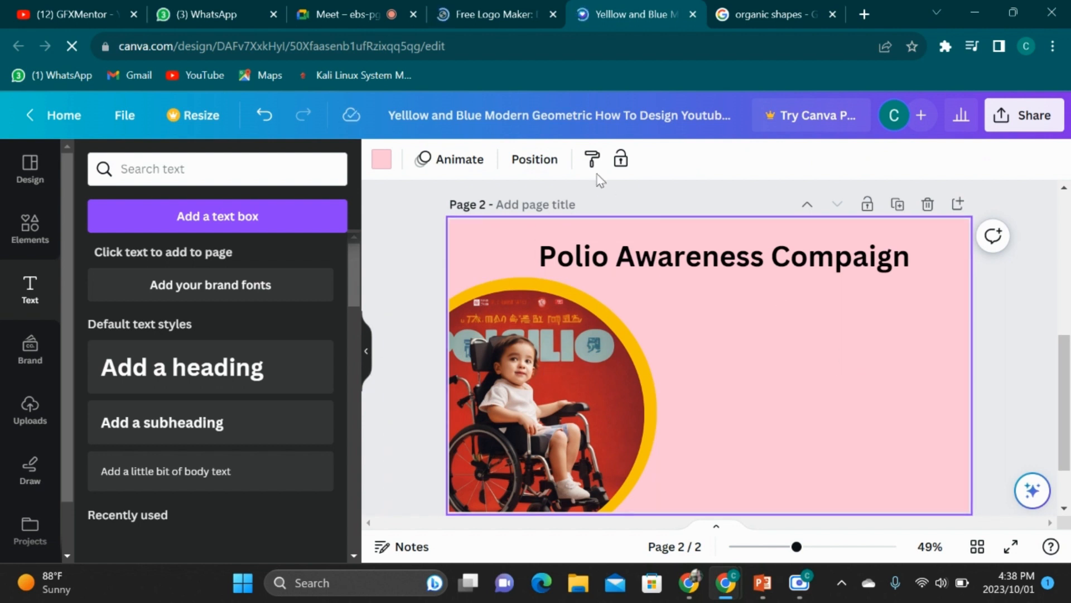
pyautogui.click(381, 163)
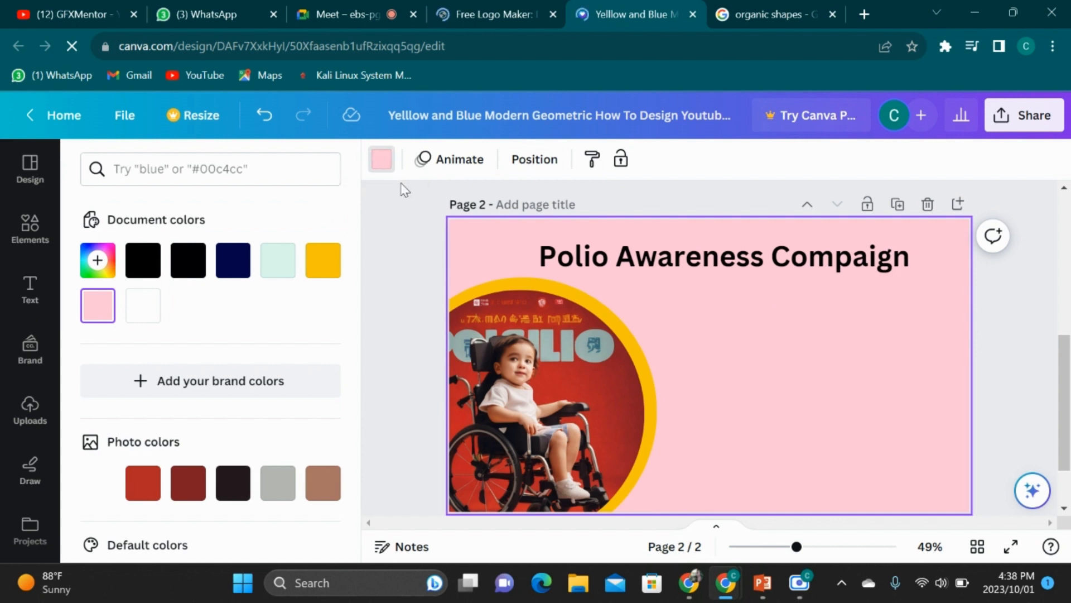
pyautogui.scroll(-1, 251, 320)
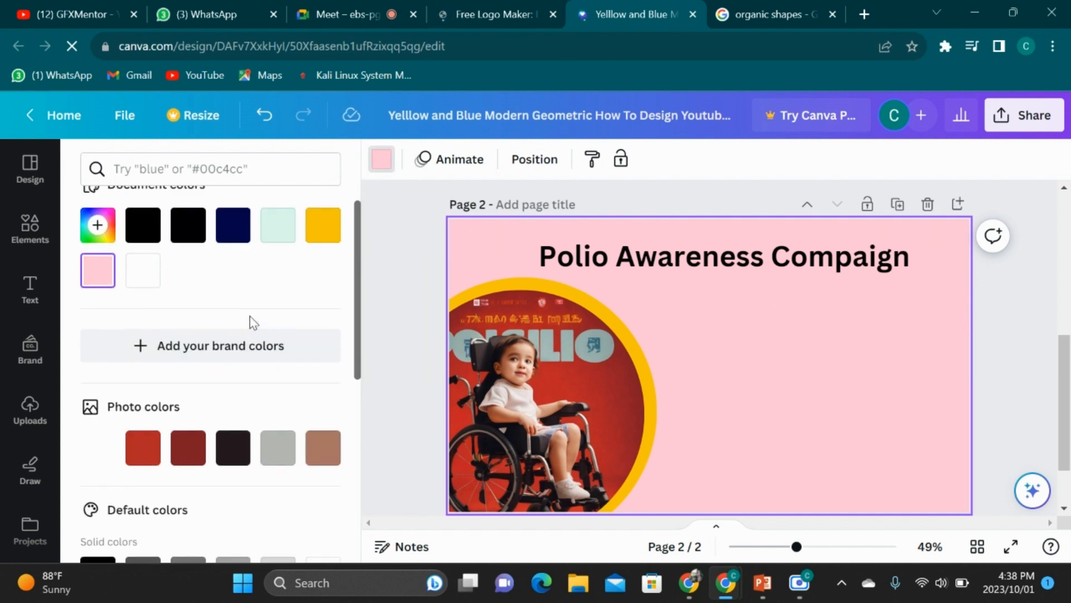
pyautogui.scroll(1, 254, 323)
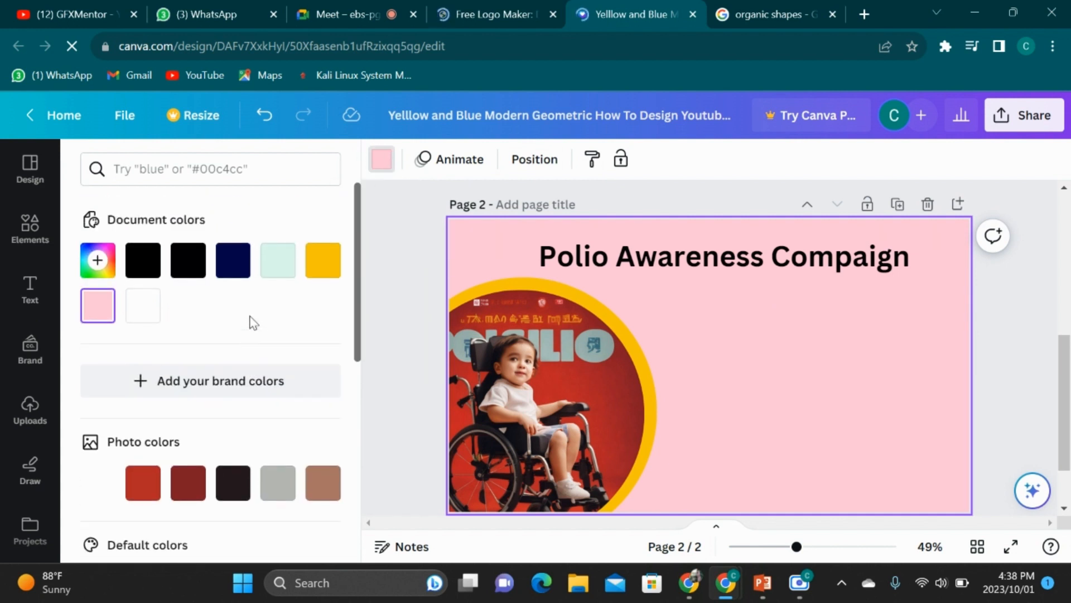
pyautogui.click(150, 257)
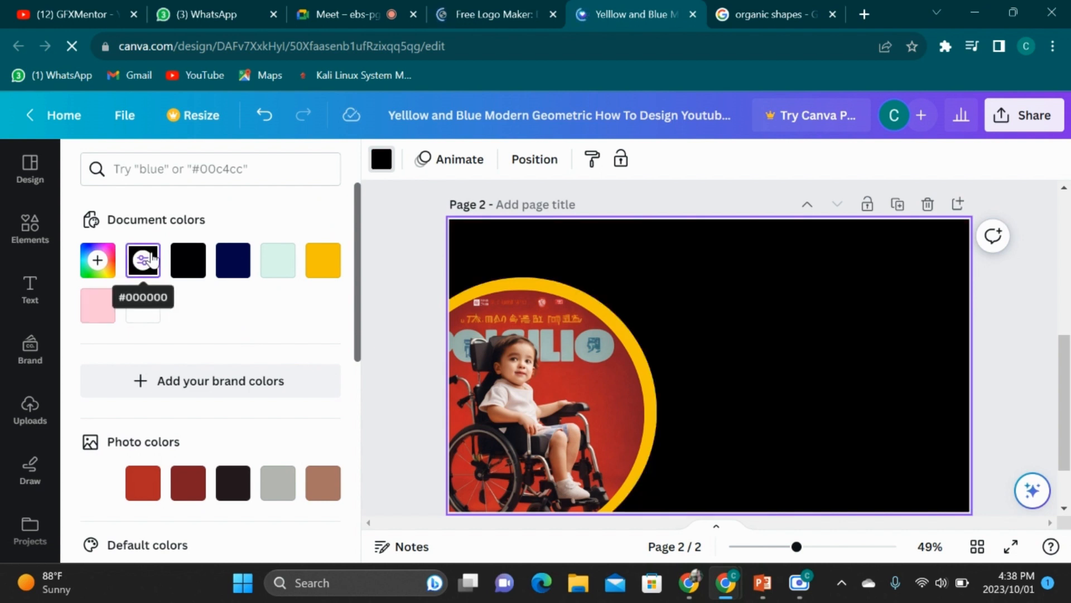
pyautogui.click(189, 260)
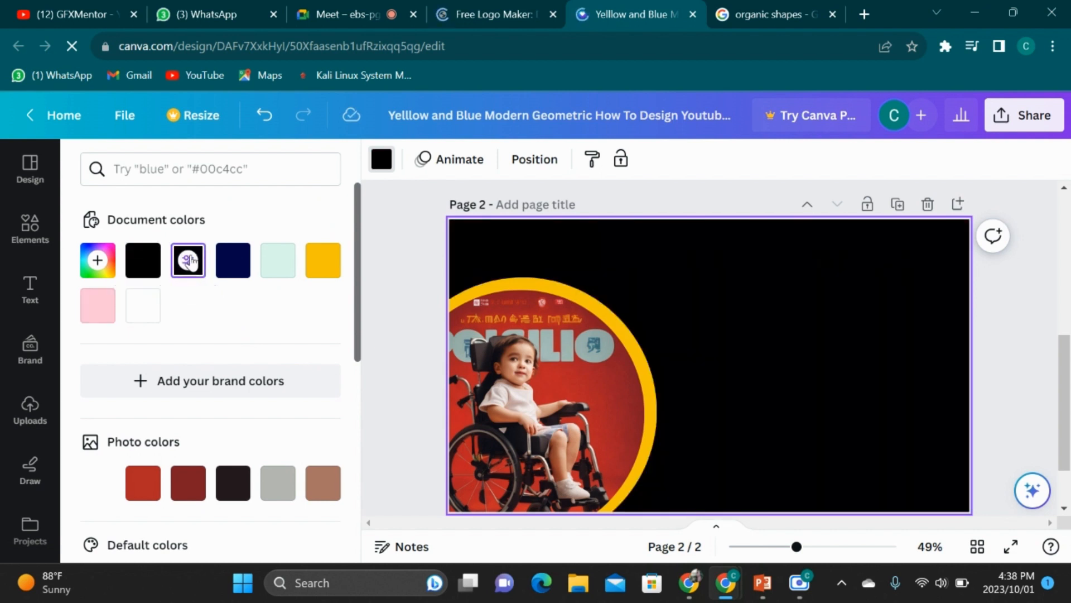
pyautogui.click(188, 259)
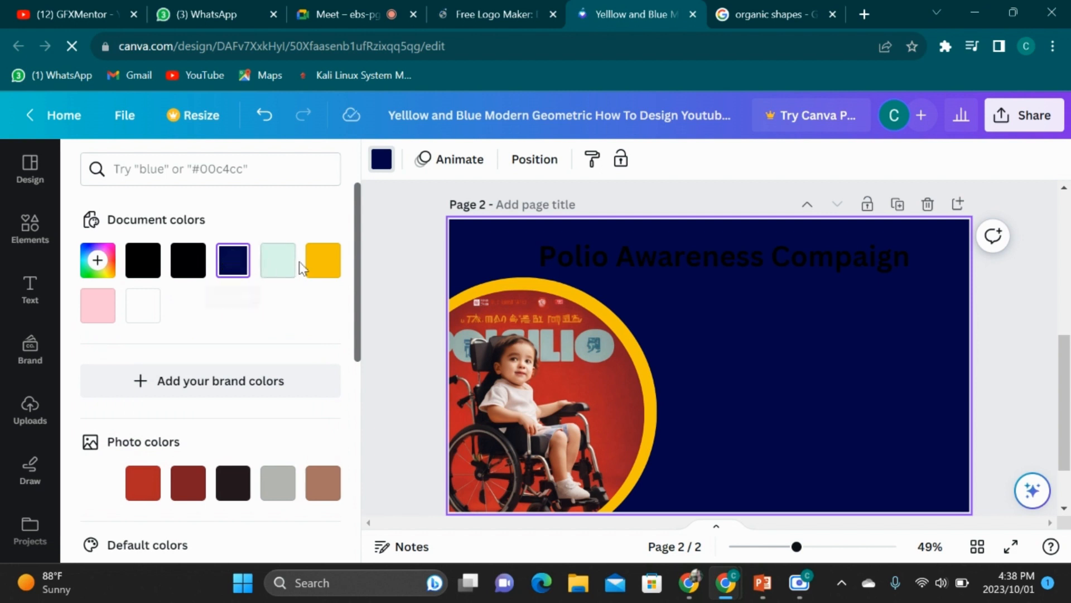
pyautogui.click(271, 269)
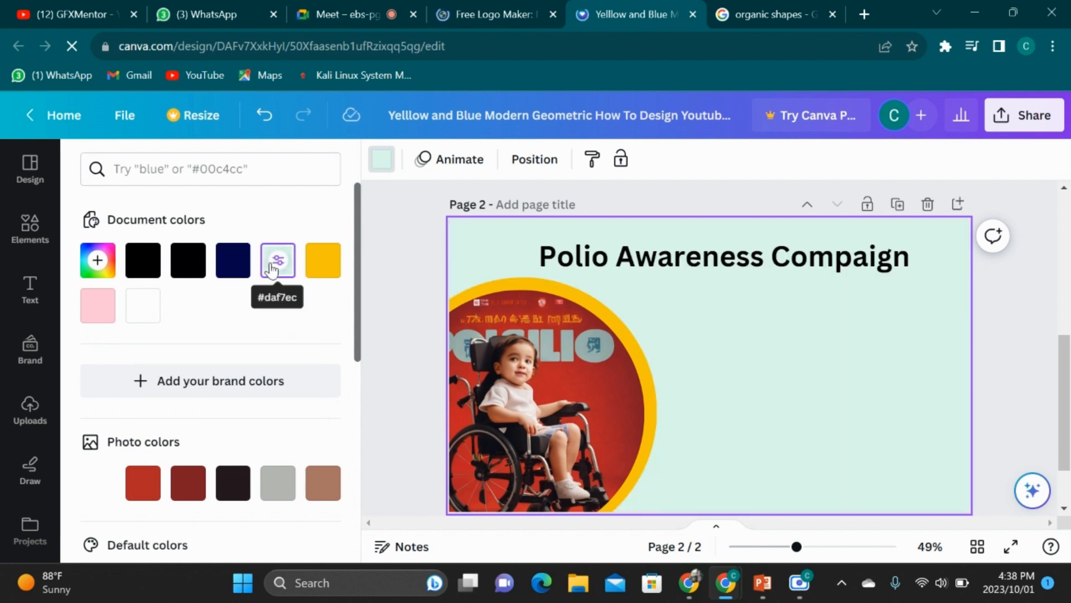
pyautogui.scroll(-1, 338, 287)
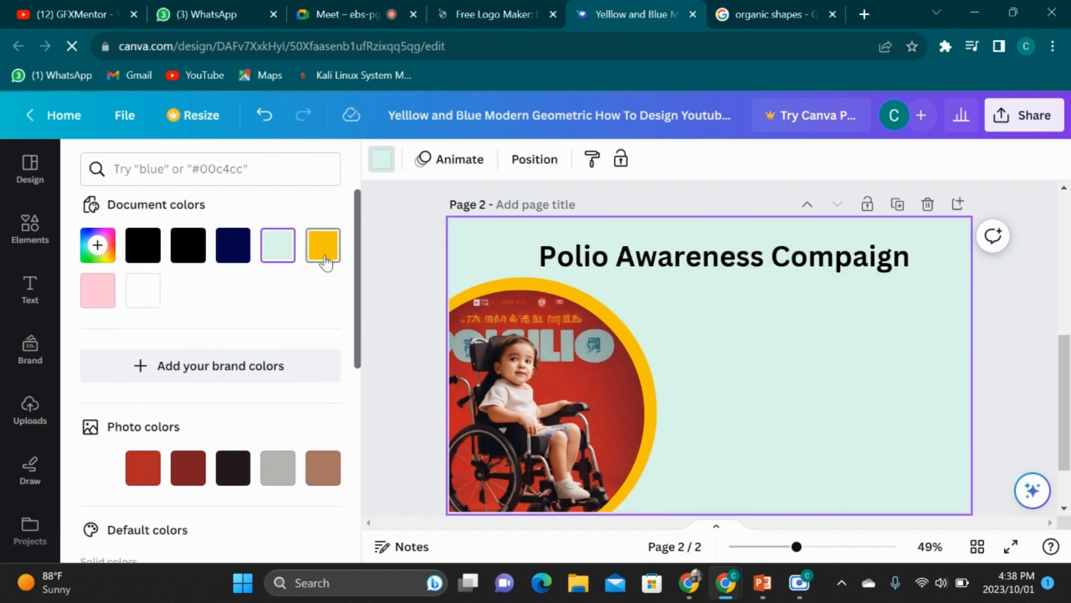
pyautogui.click(318, 258)
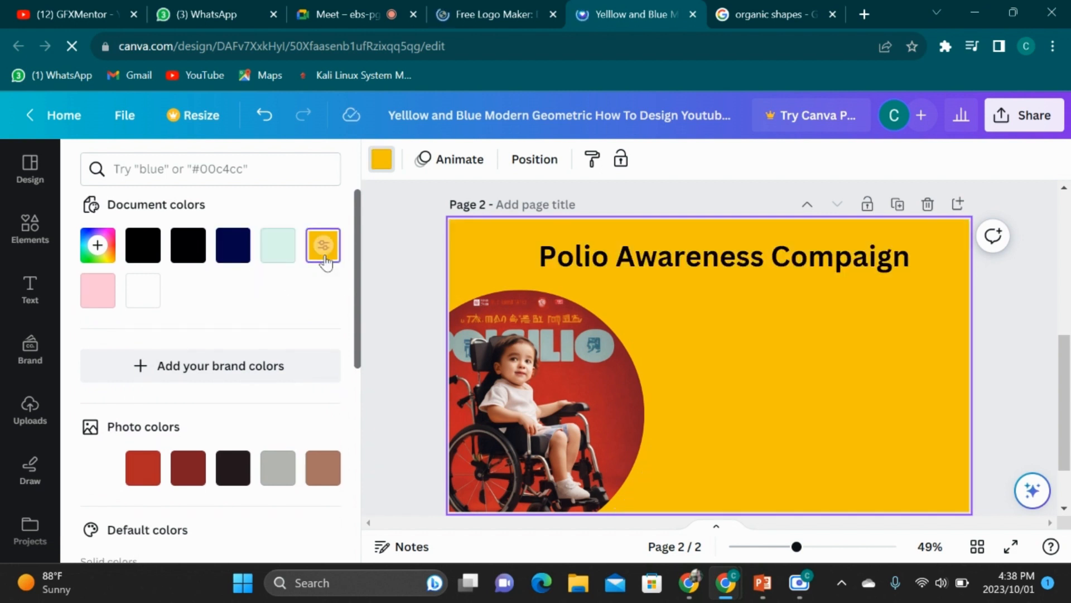
pyautogui.click(136, 301)
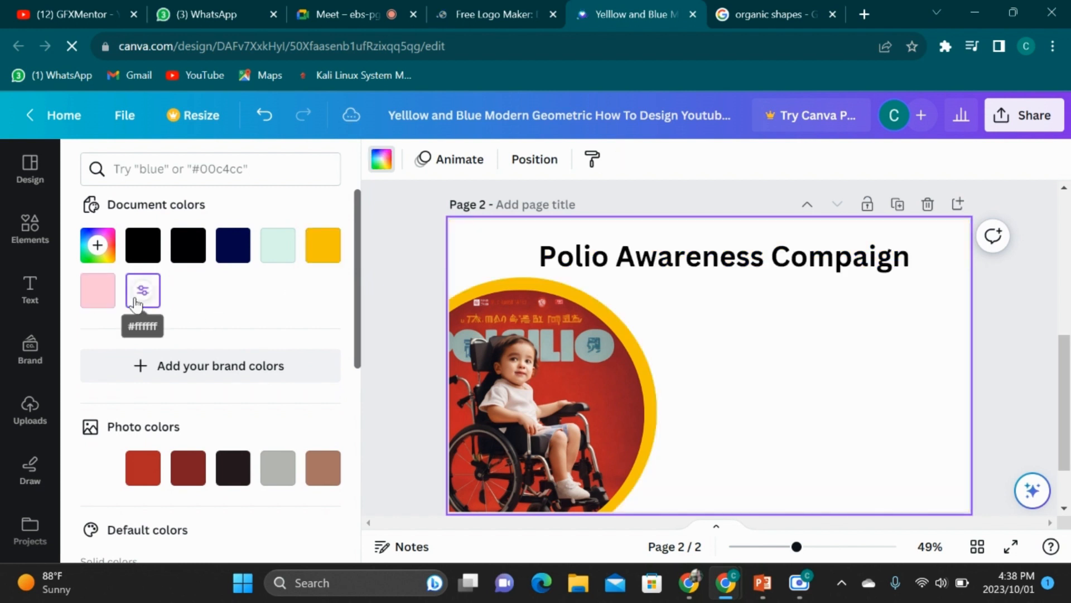
# Set the background of page 2 to the default red-to-orange gradient
pyautogui.scroll(-5, 241, 368)
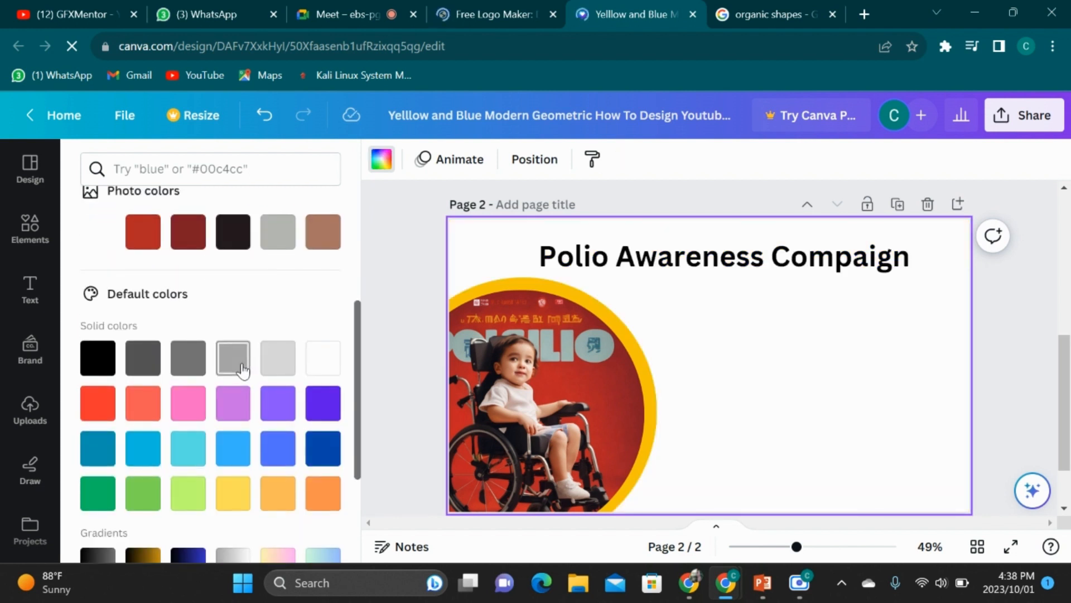
pyautogui.scroll(-4, 242, 369)
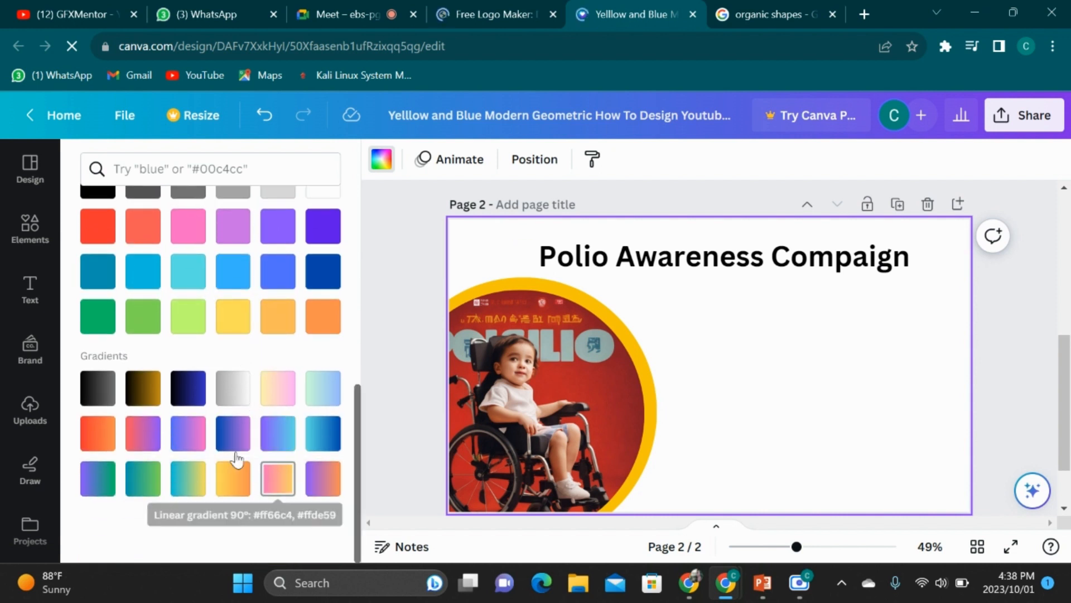
pyautogui.click(105, 433)
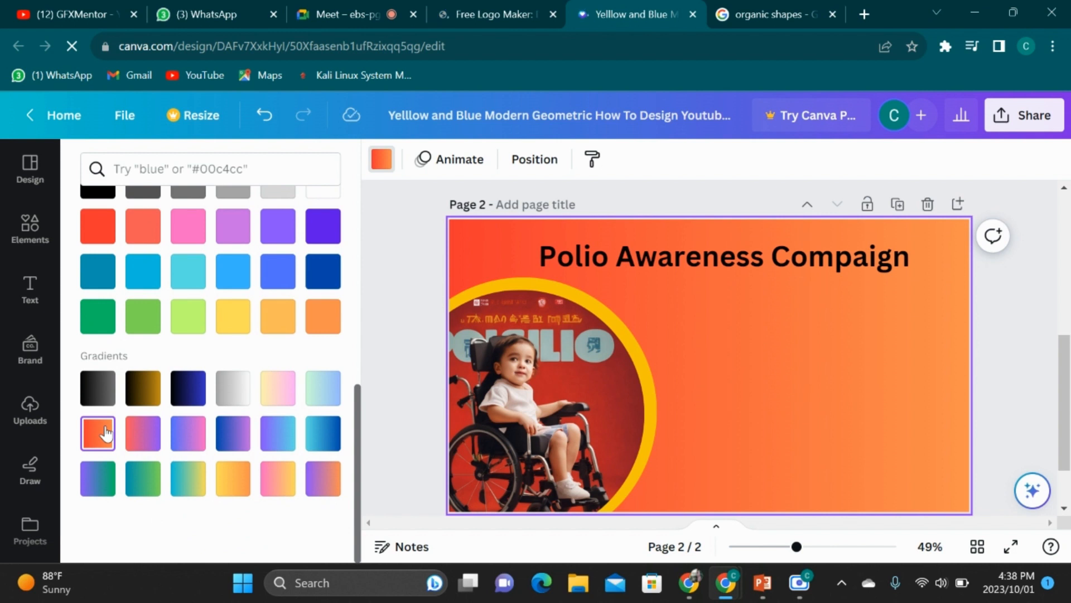
# Try the document's Subheading and Body text styles on the "Polio Awareness Compaign" heading and settle on the Heading style
pyautogui.click(698, 253)
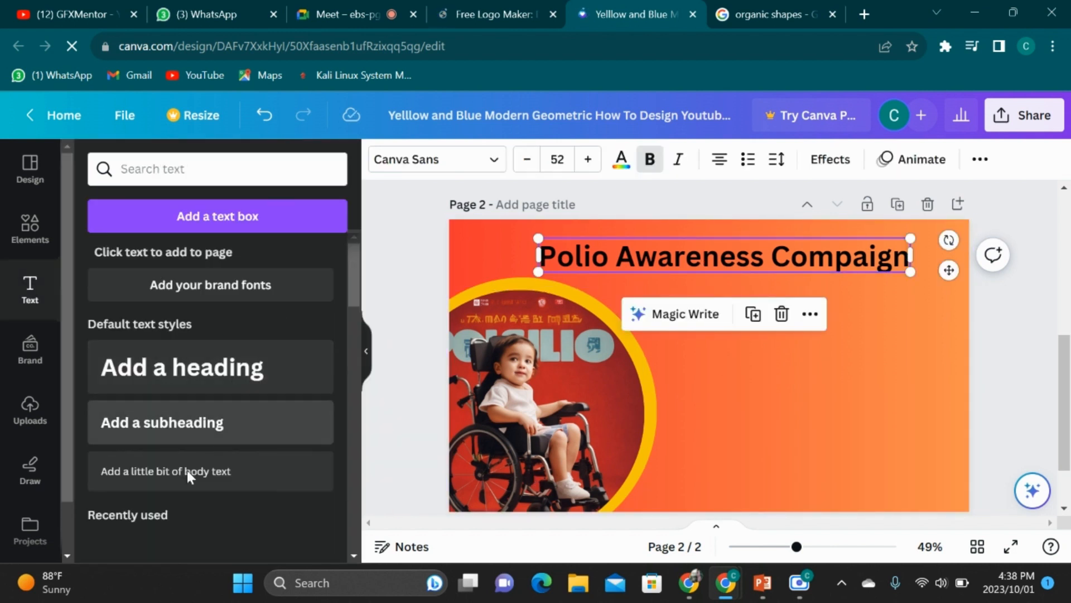
pyautogui.click(437, 159)
pyautogui.click(283, 174)
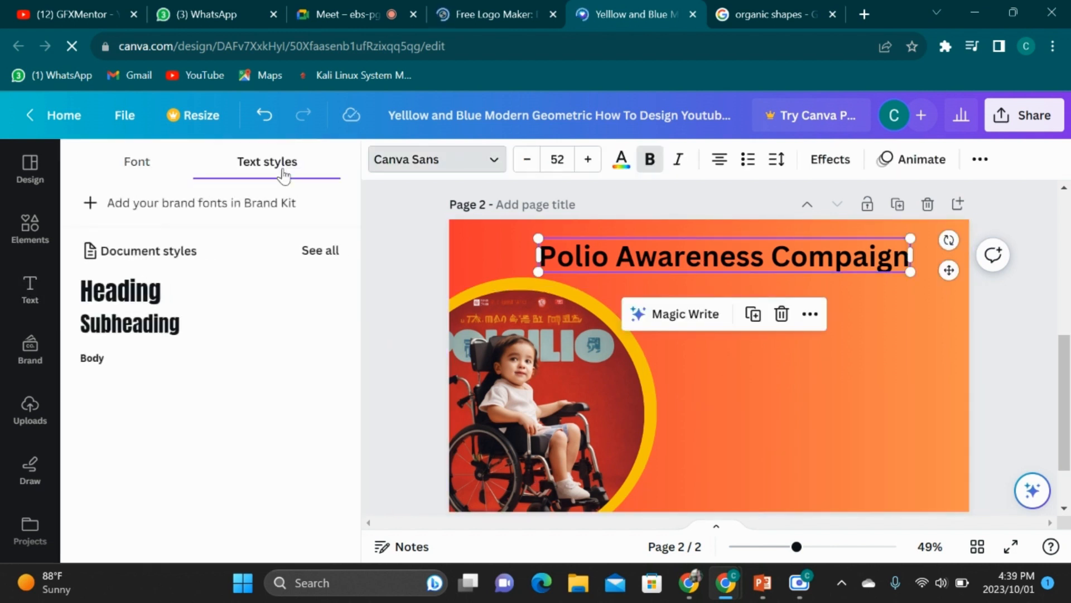
pyautogui.click(151, 300)
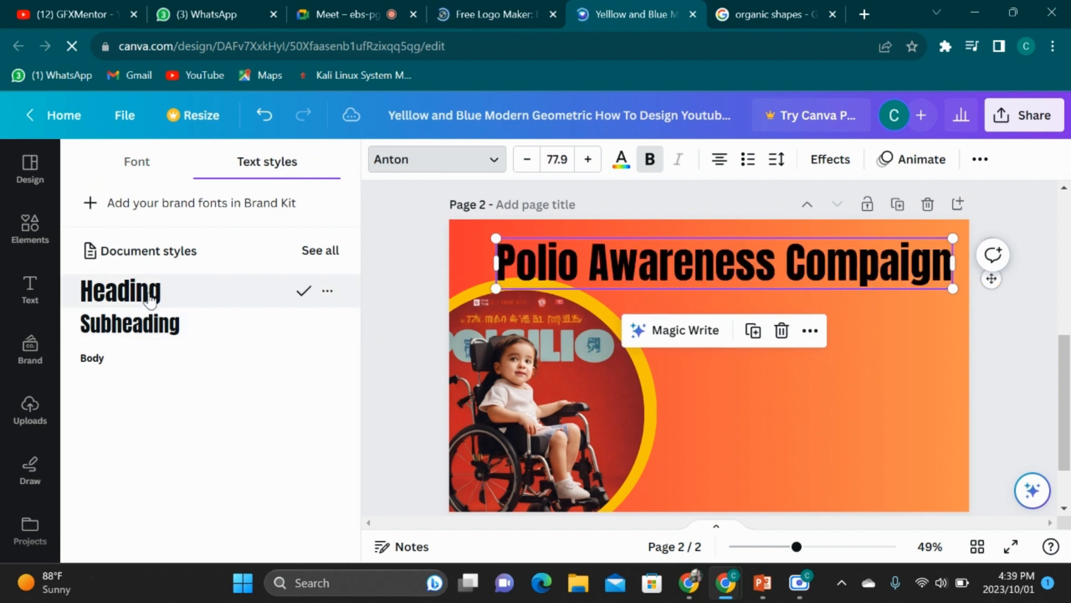
pyautogui.click(157, 335)
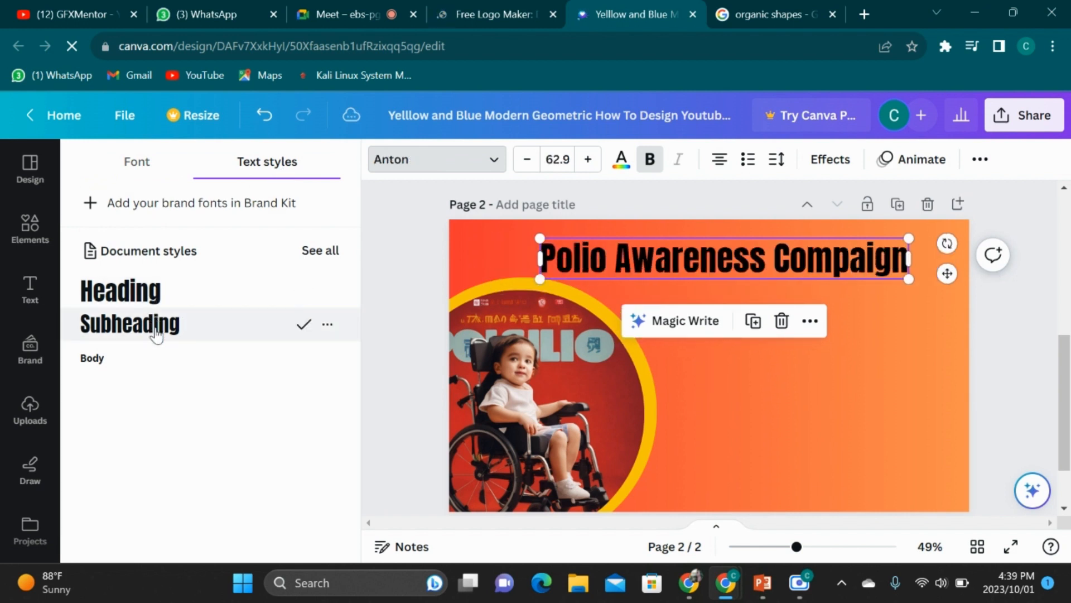
pyautogui.click(128, 364)
pyautogui.click(120, 296)
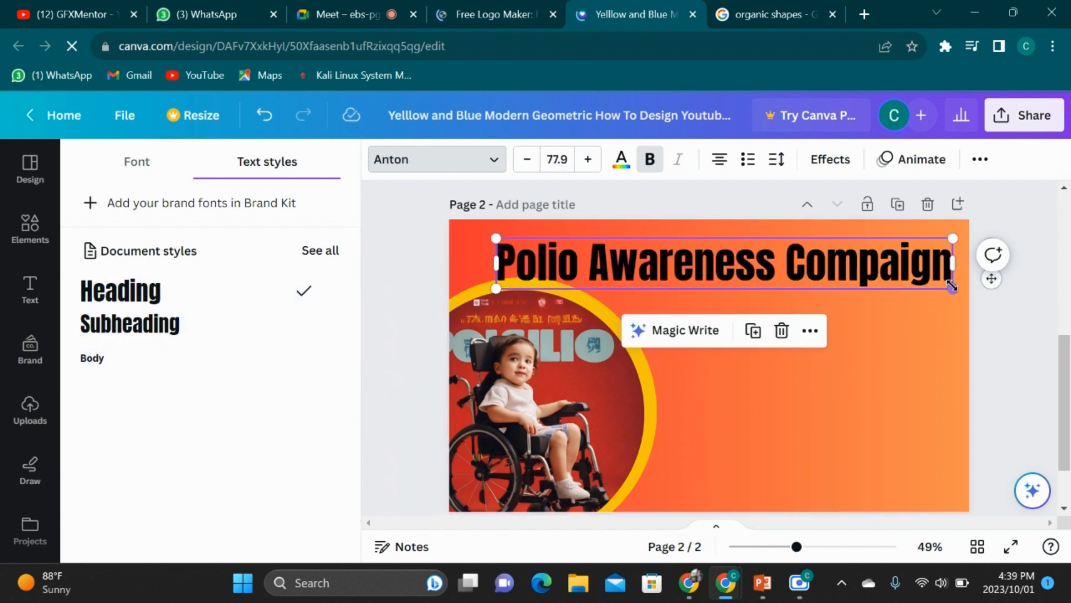
# Shrink the heading to about font size 64.6 and set its text alignment to justified
pyautogui.moveTo(952, 286); pyautogui.dragTo(953, 257)
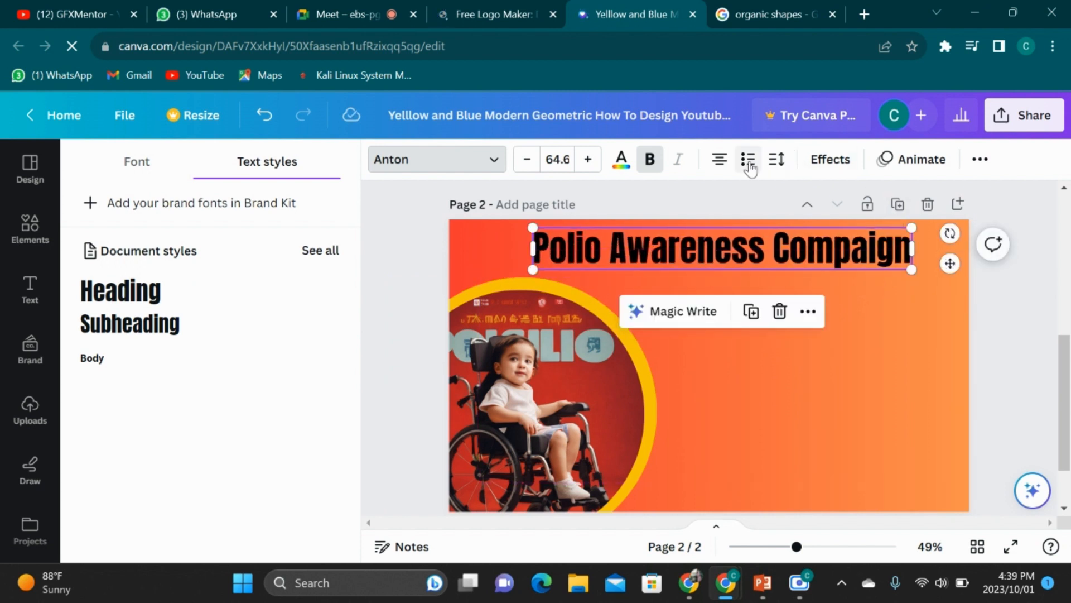
pyautogui.click(719, 162)
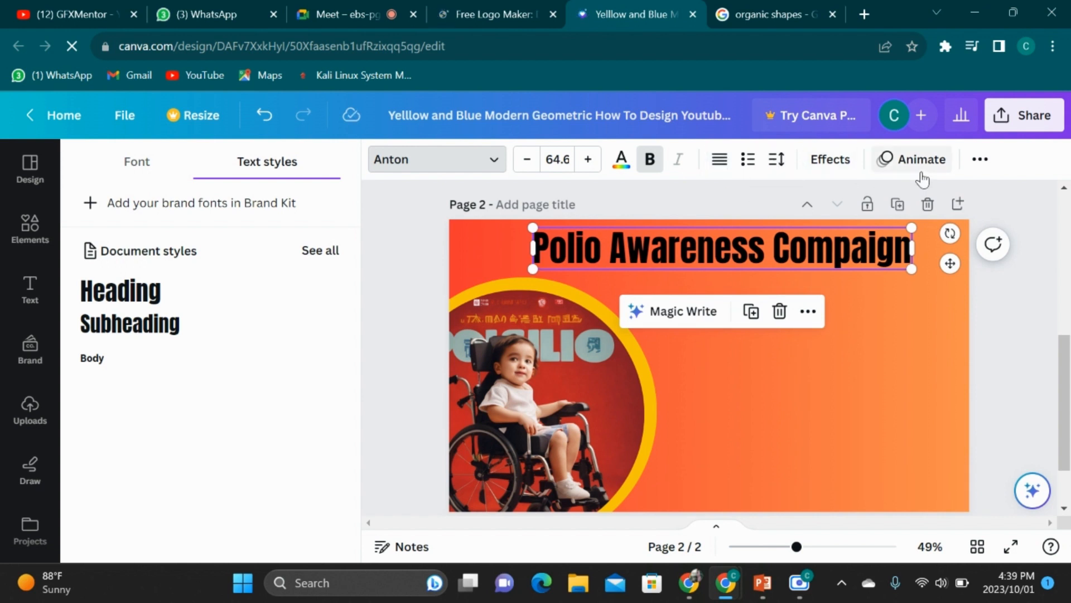
# Align the heading to the horizontal centre of page 2 and deselect it
pyautogui.click(979, 161)
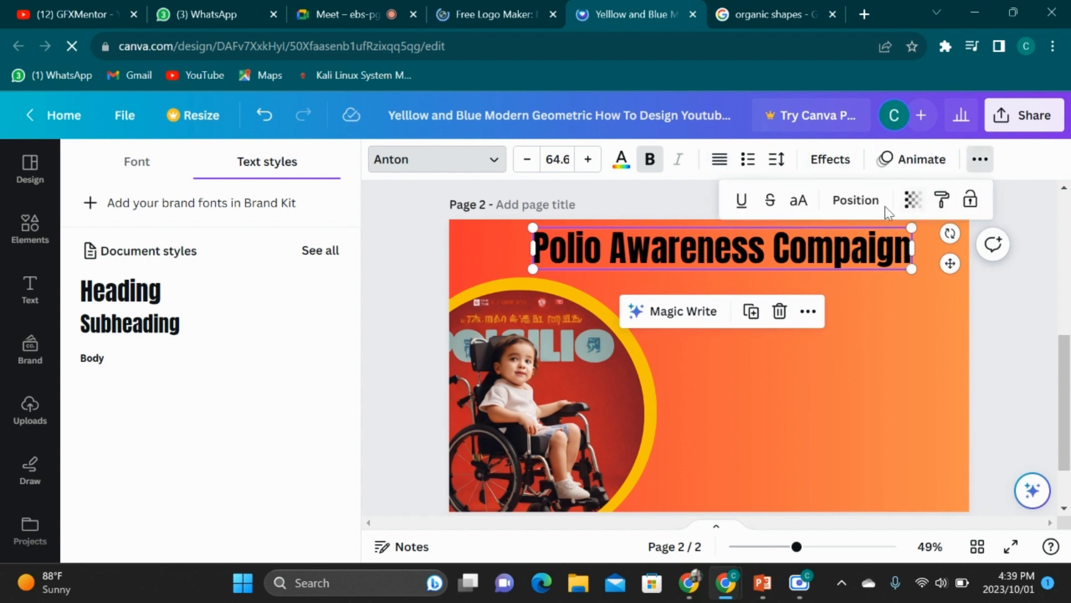
pyautogui.click(856, 202)
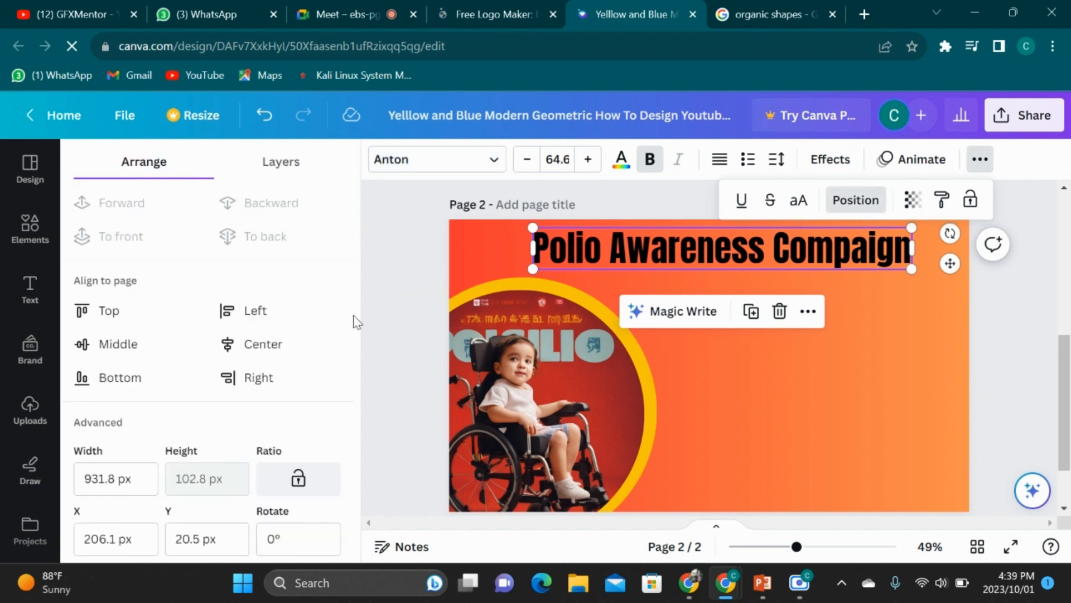
pyautogui.click(249, 357)
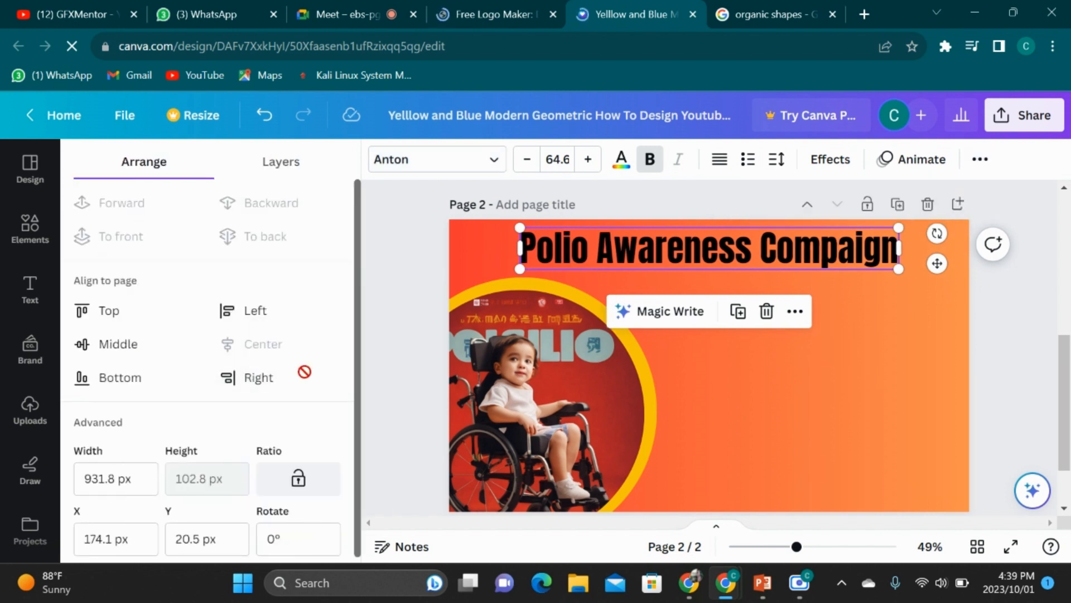
pyautogui.click(803, 431)
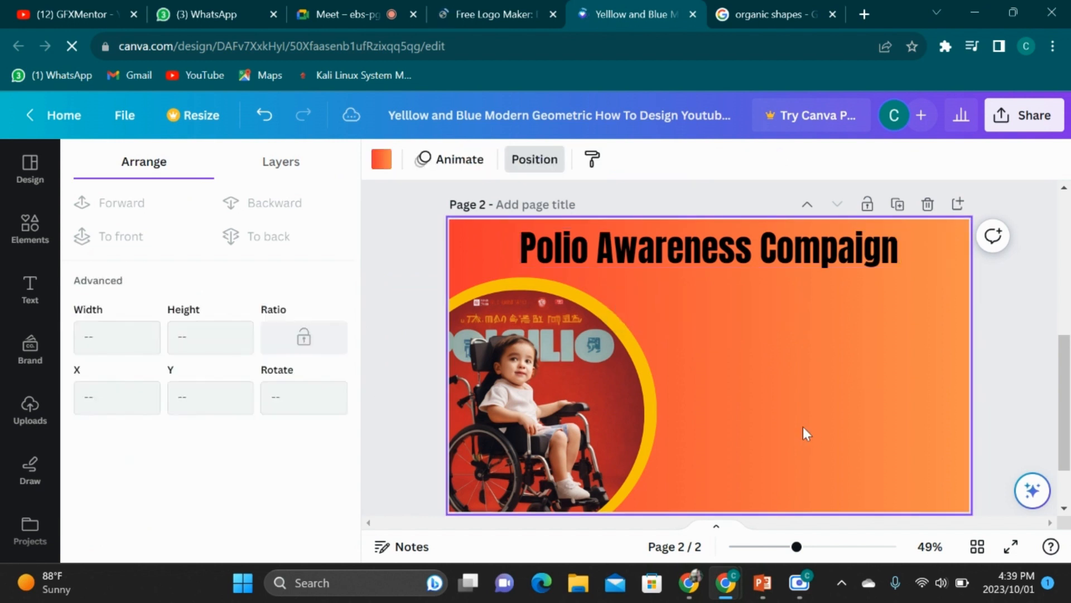
# Try aligning the heading to the vertical middle of page 2, and undo that alignment
pyautogui.click(735, 244)
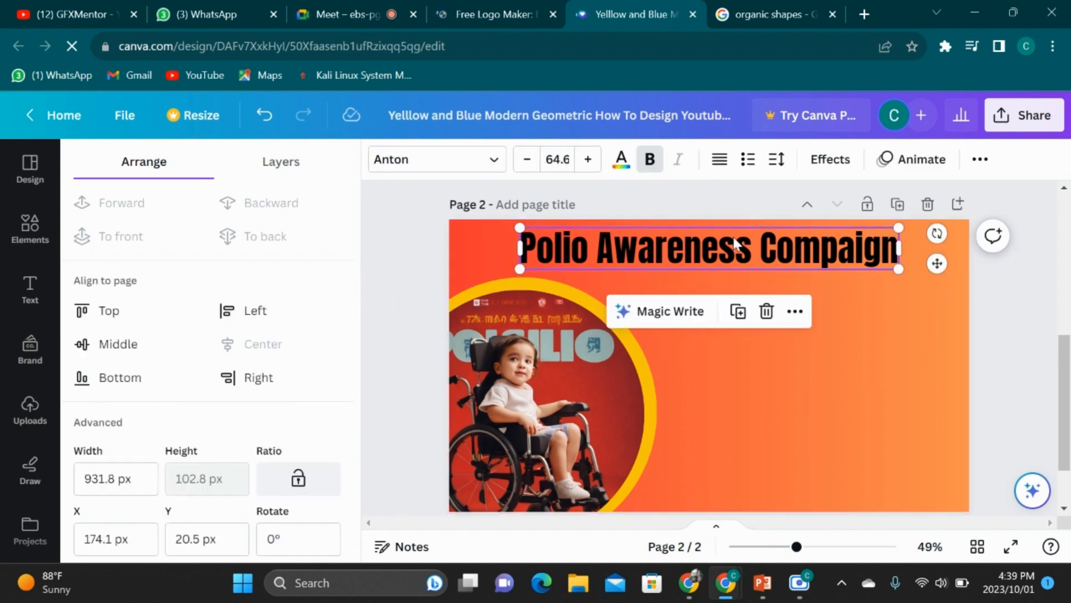
pyautogui.click(979, 159)
pyautogui.click(848, 200)
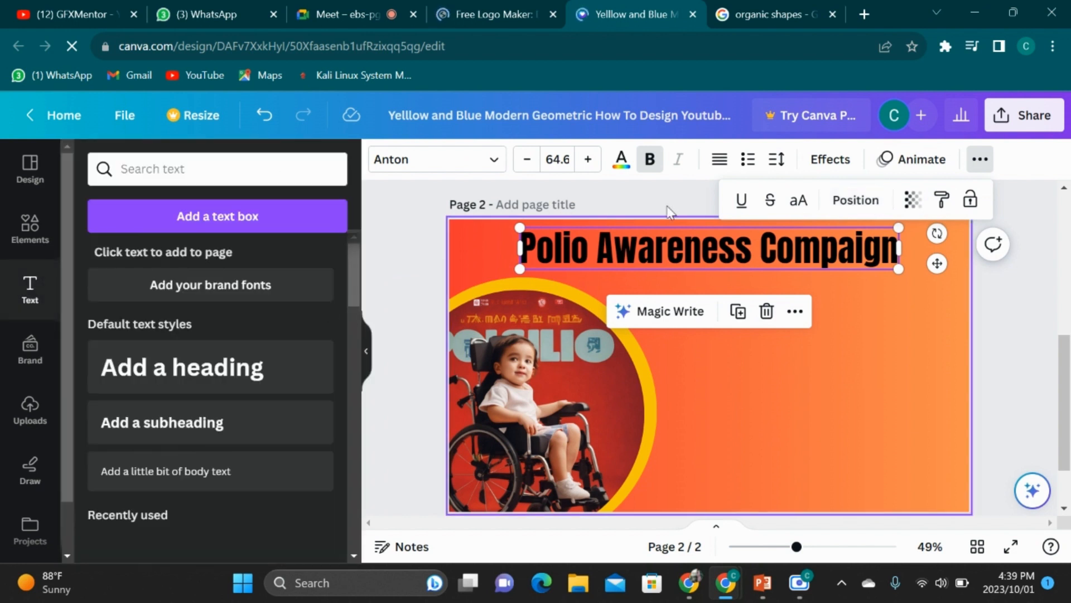
pyautogui.click(834, 199)
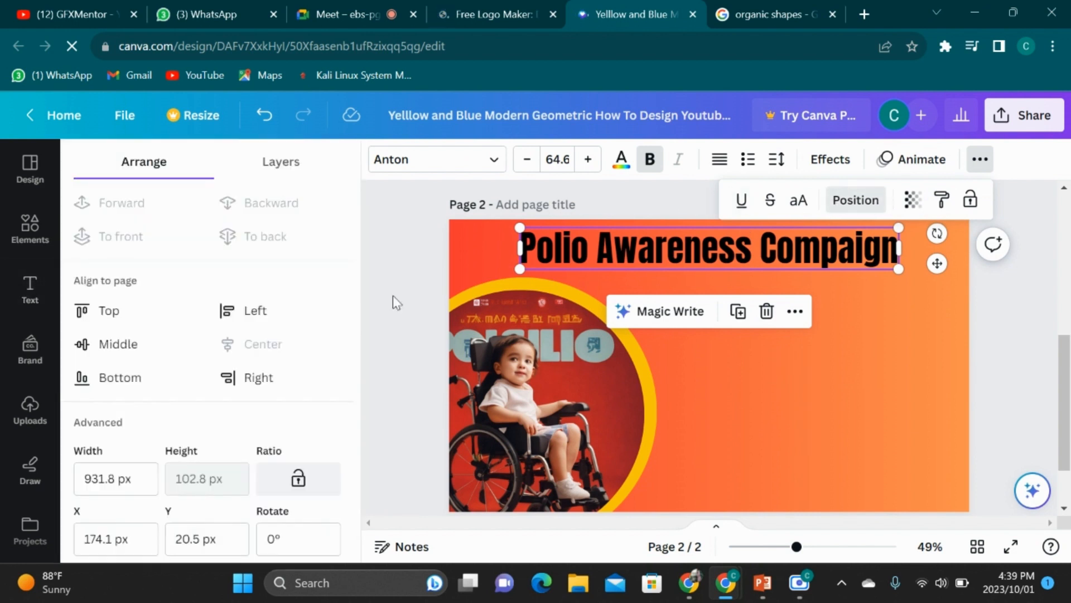
pyautogui.click(131, 351)
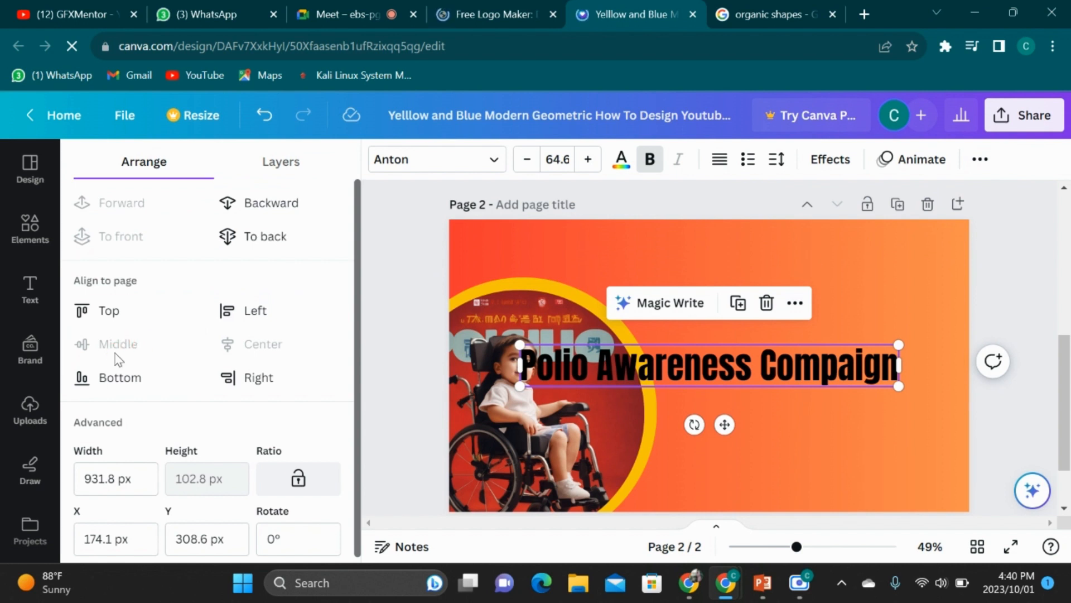
pyautogui.hotkey('ctrl', 'z')
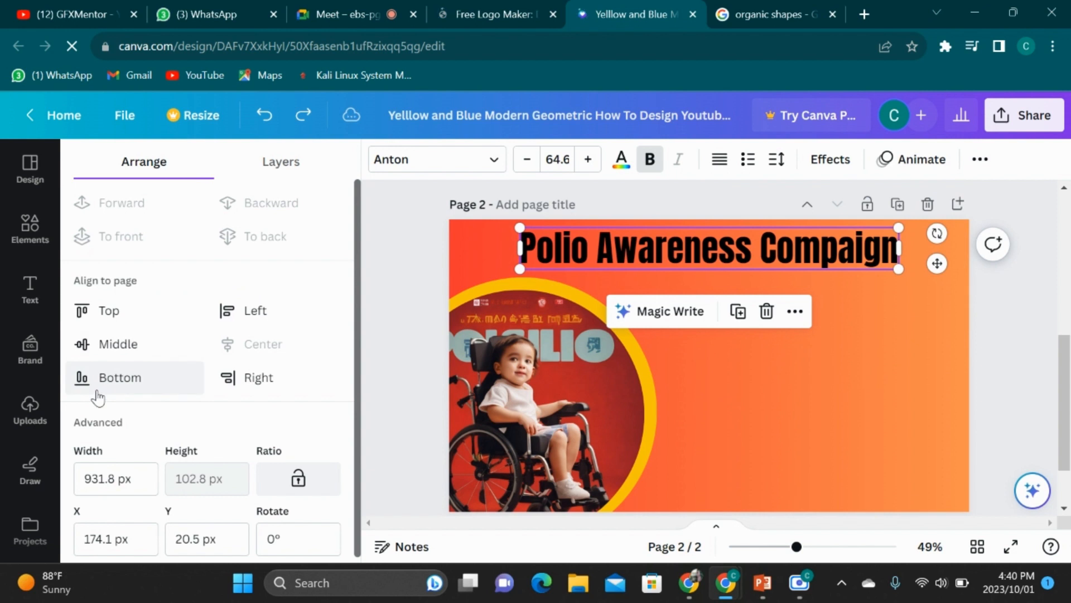
pyautogui.press('Escape')
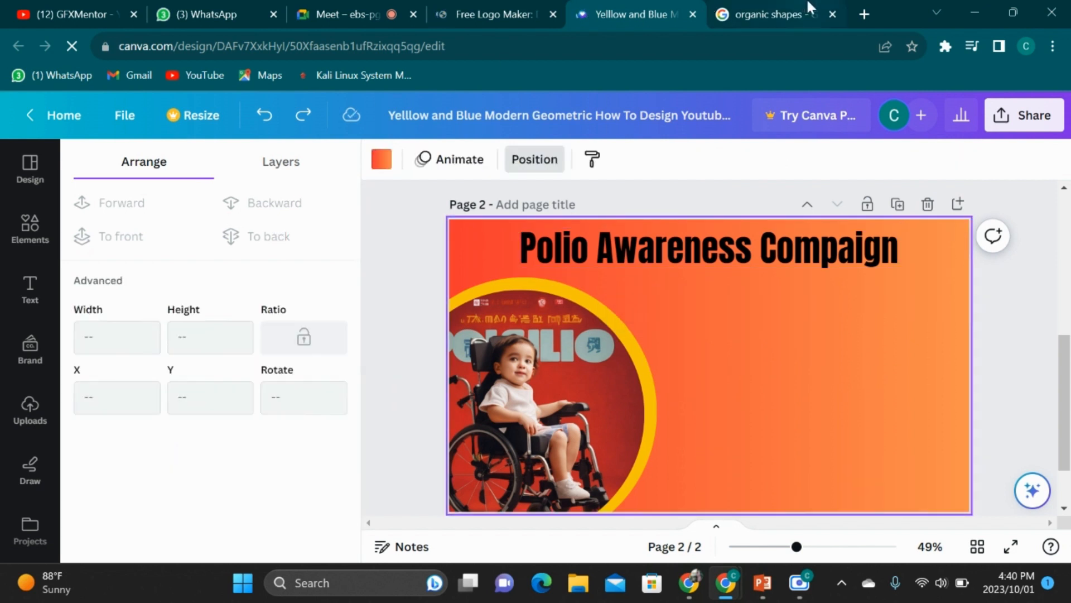
# Search Google in a new browser tab for "slogon about polio" and select the slogan "Protect your child, give the gift of polio drops."
pyautogui.click(863, 14)
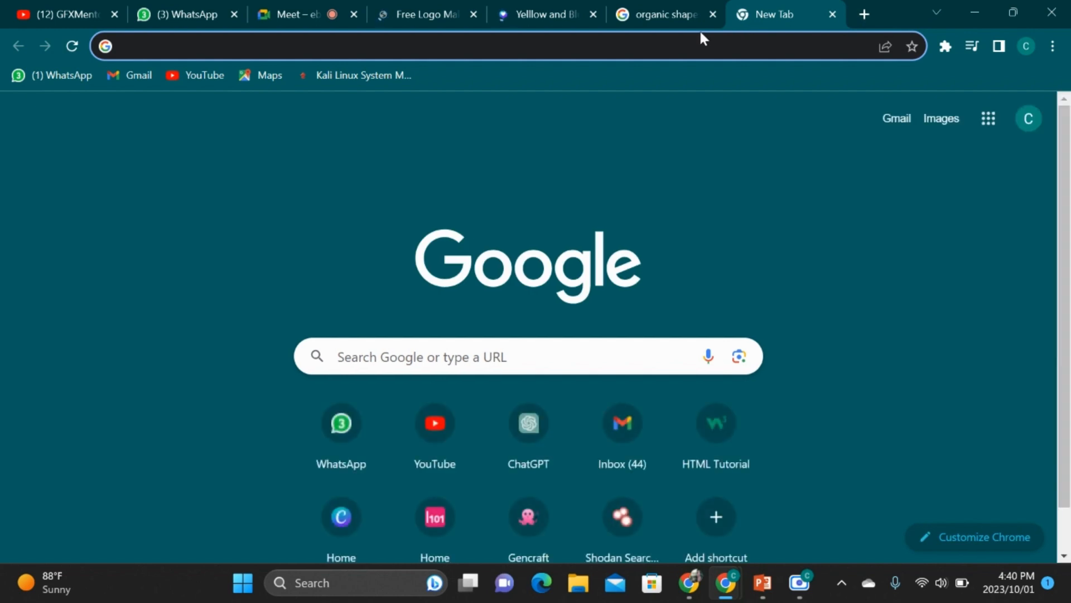
pyautogui.write('slogon about polio')
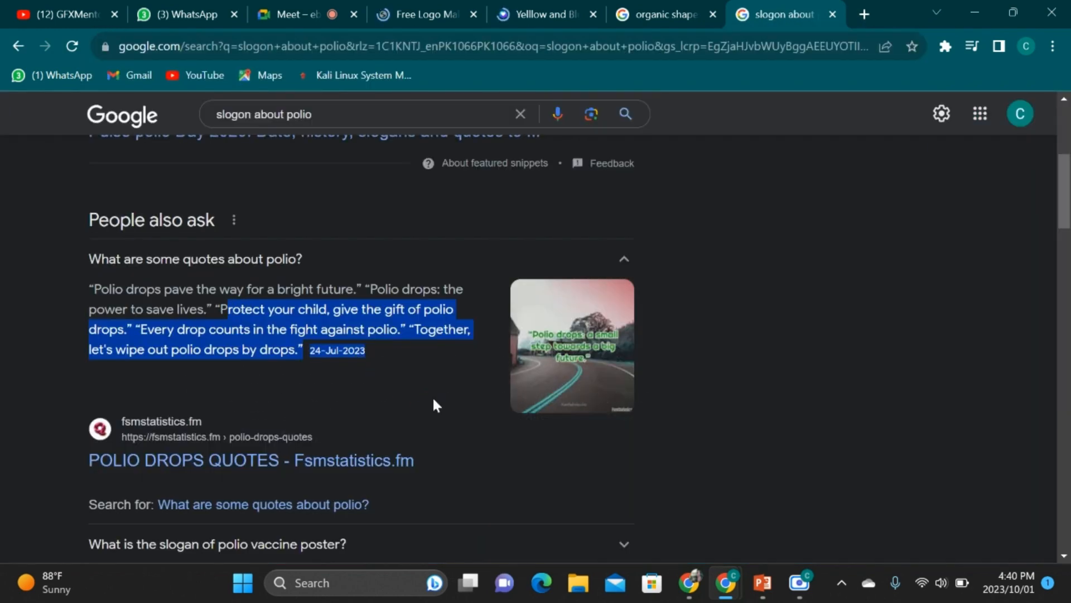
pyautogui.click(436, 404)
pyautogui.moveTo(219, 306); pyautogui.dragTo(124, 328)
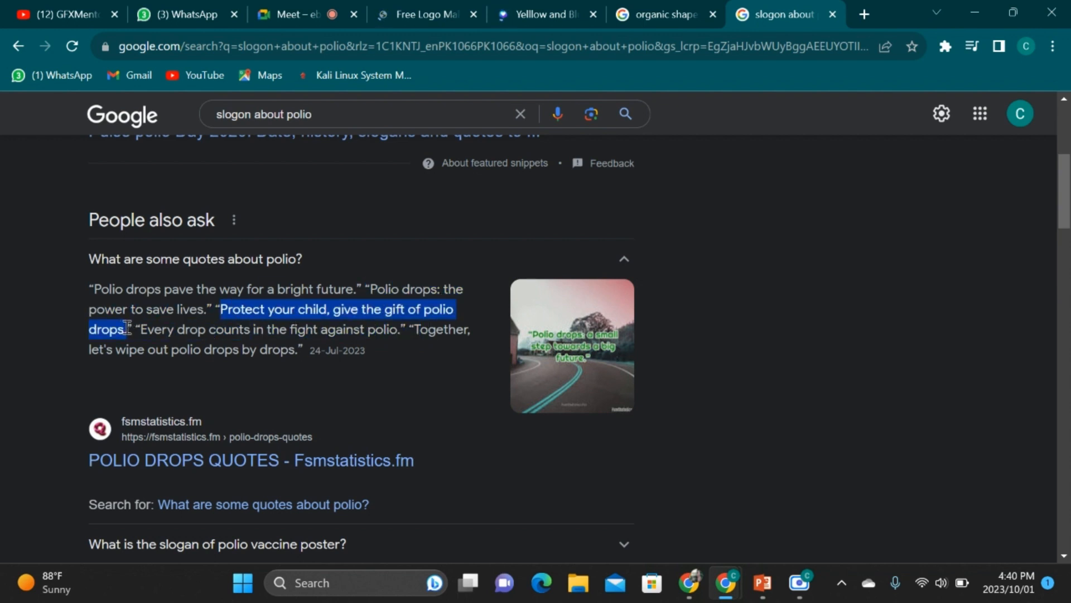
pyautogui.click(638, 1)
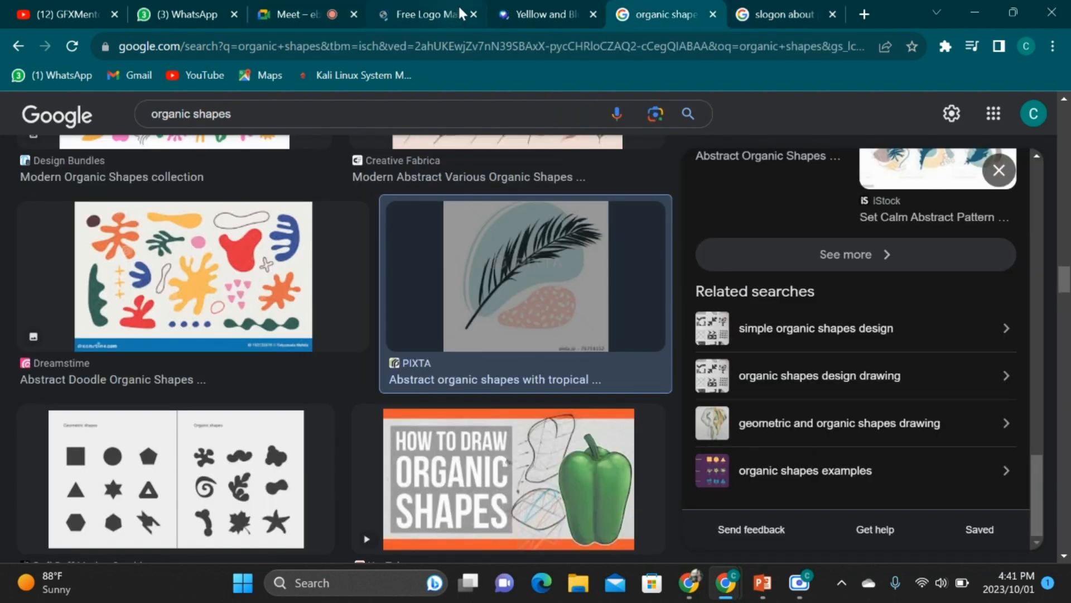
# Return to the Canva design and add a text box on page 2 with the slogan "PROTECT YOUR CHILD, GIVE THE GIFT OF POLIO DROPS."
pyautogui.click(545, 13)
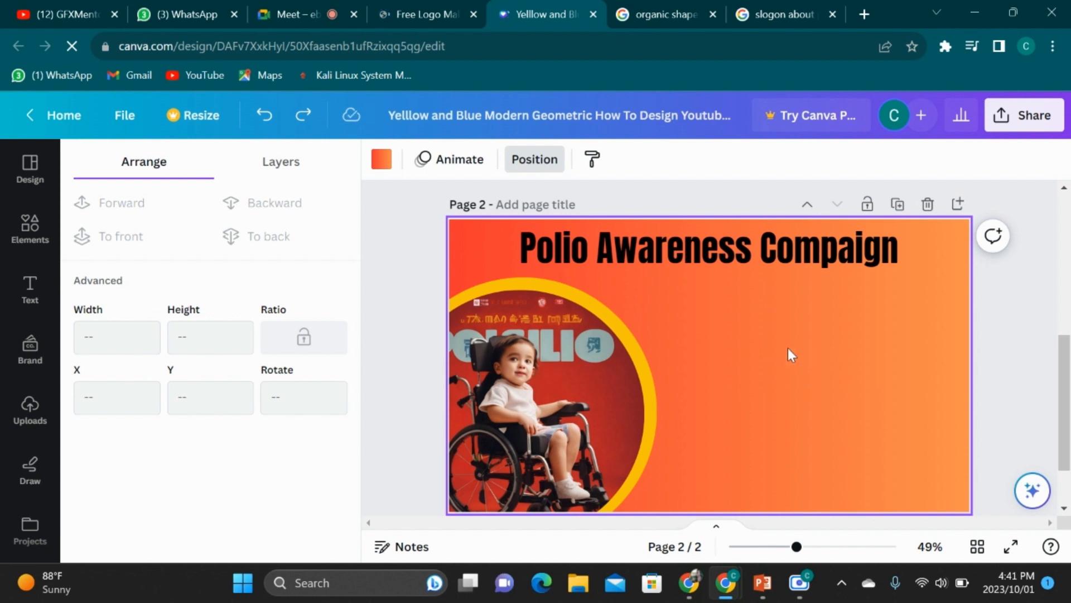
pyautogui.click(35, 284)
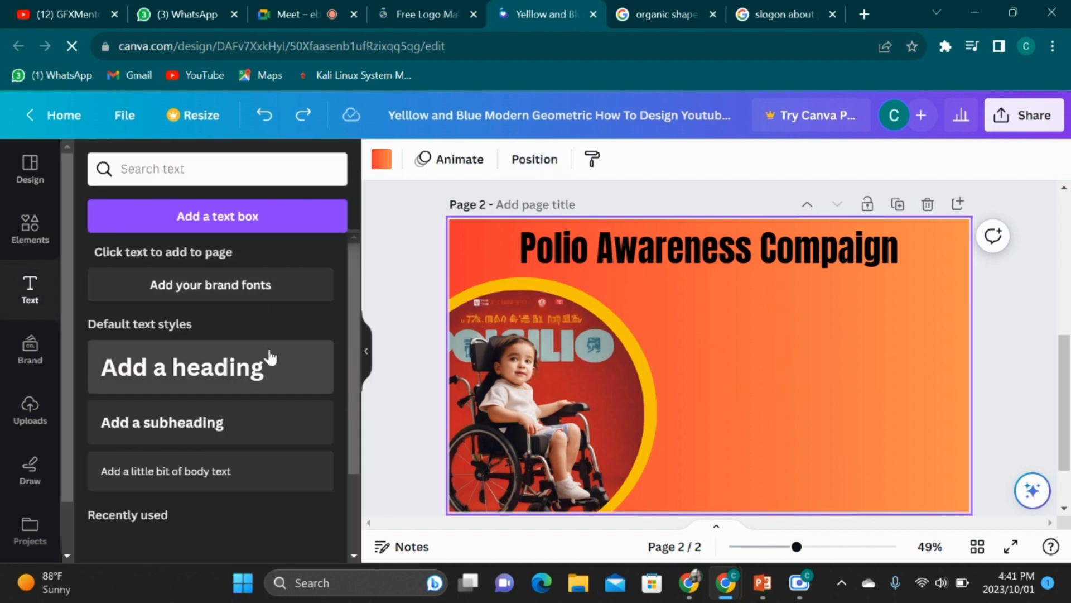
pyautogui.click(254, 222)
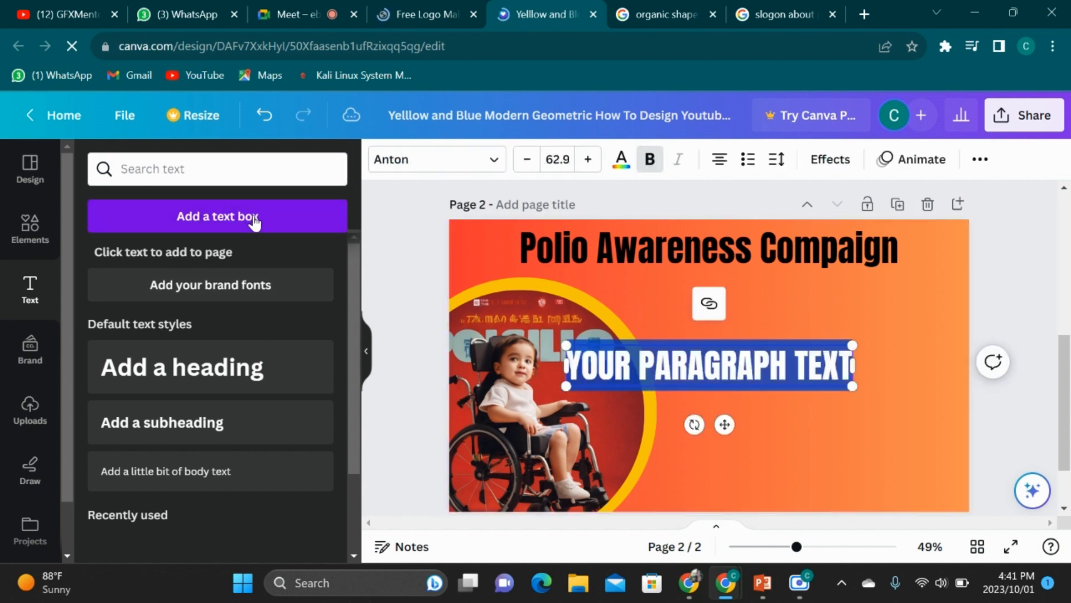
pyautogui.moveTo(765, 385); pyautogui.dragTo(788, 357)
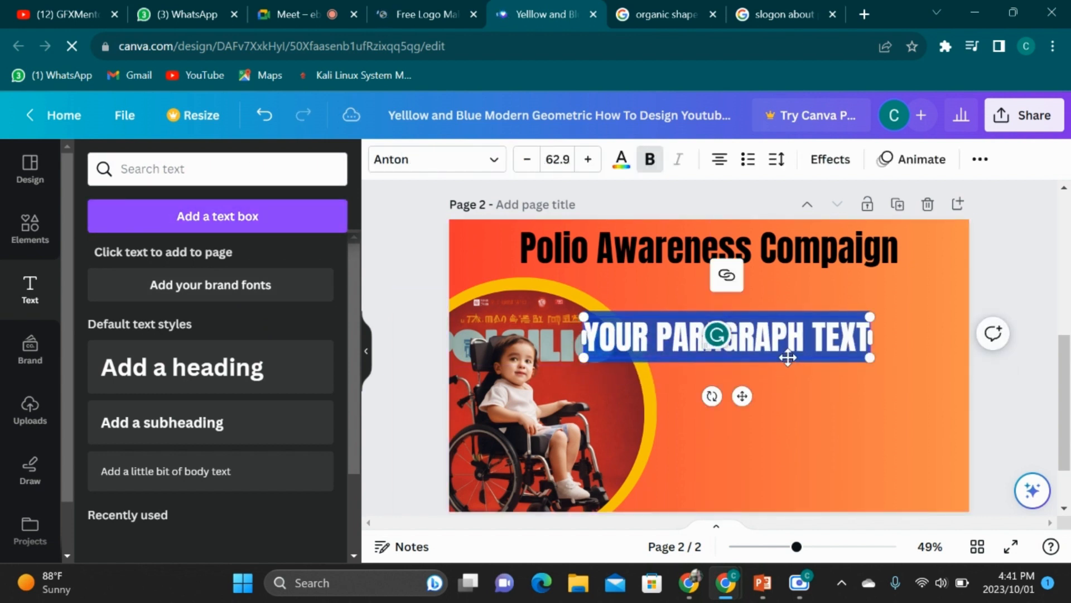
pyautogui.click(800, 342)
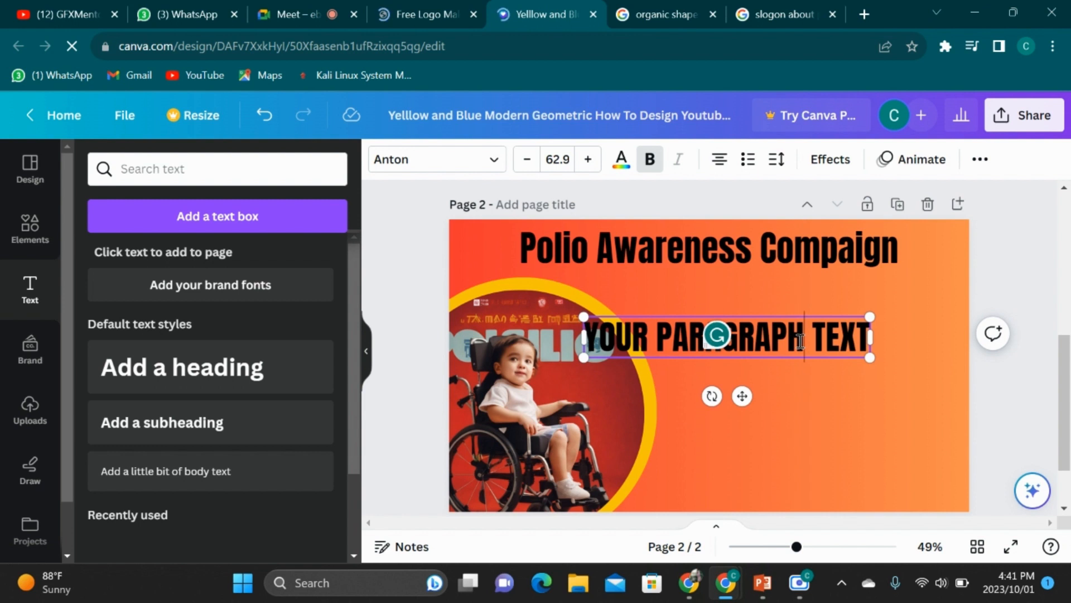
pyautogui.write('PROTECT YOUR CHILD, GIVE THE GIFT OF POLIO DROPS.')
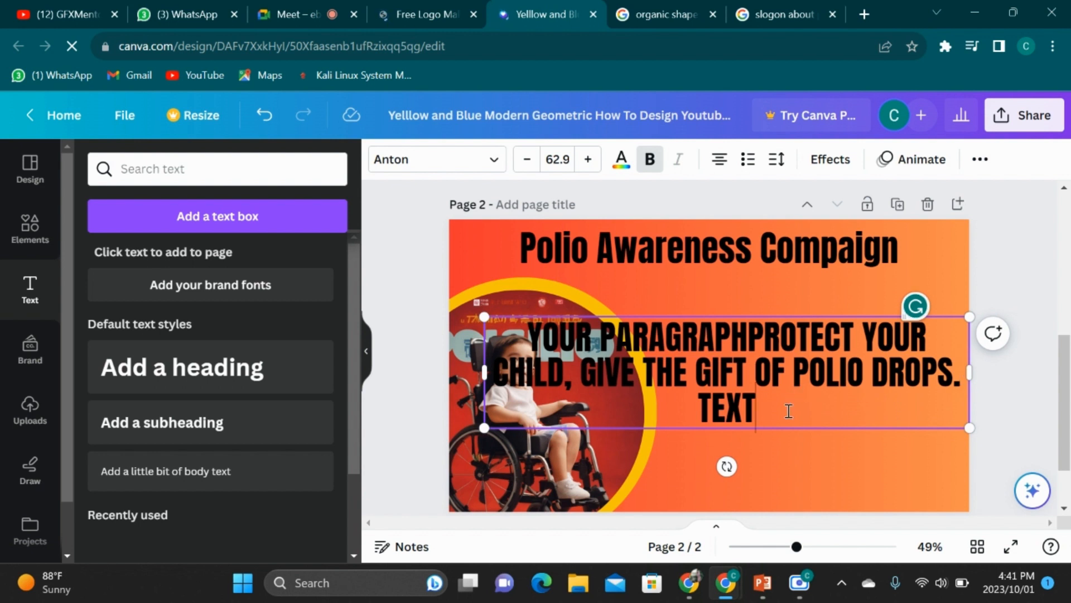
pyautogui.press('BackSpace')
pyautogui.press('BackSpace')
pyautogui.press('BackSpace')
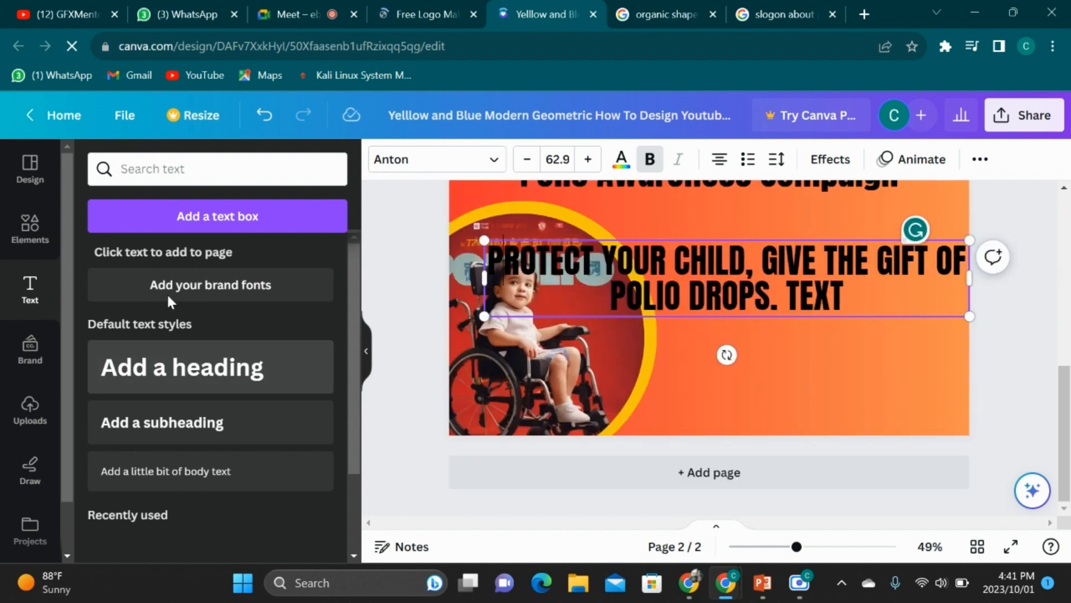
pyautogui.click(236, 427)
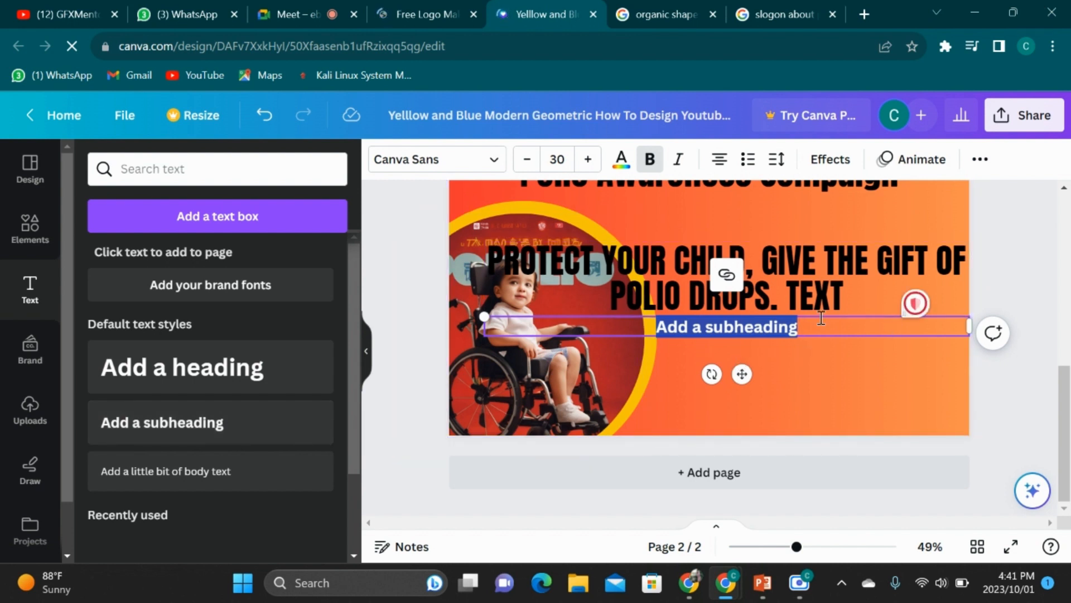
pyautogui.press('BackSpace')
# Shrink the whole slogan text to font size 24.9, remove its bold formatting, and open the font options
pyautogui.doubleClick(825, 282)
pyautogui.click(869, 303)
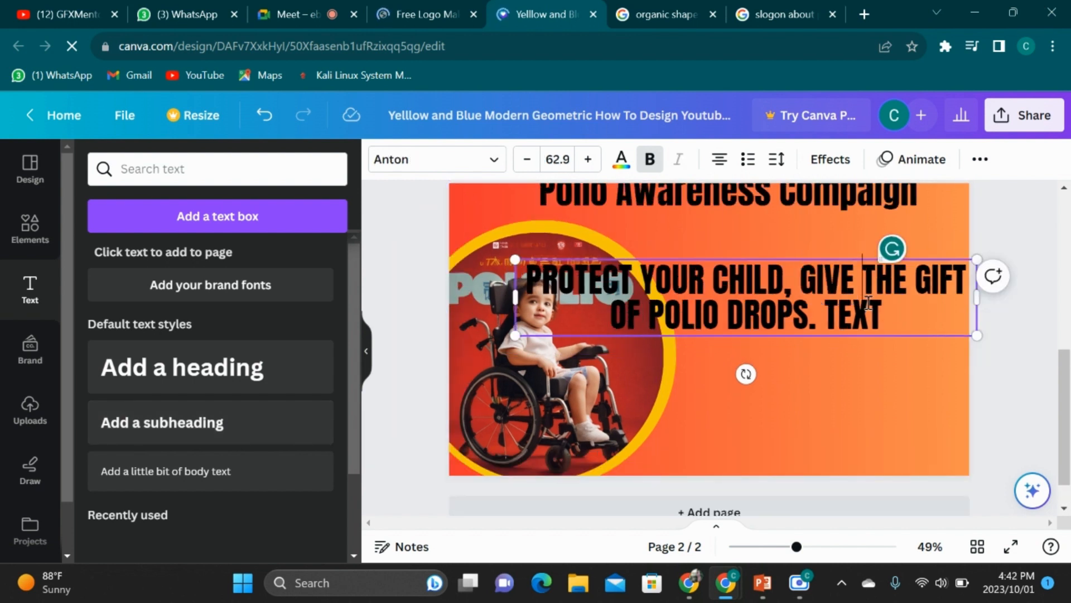
pyautogui.hotkey('ctrl', 'a')
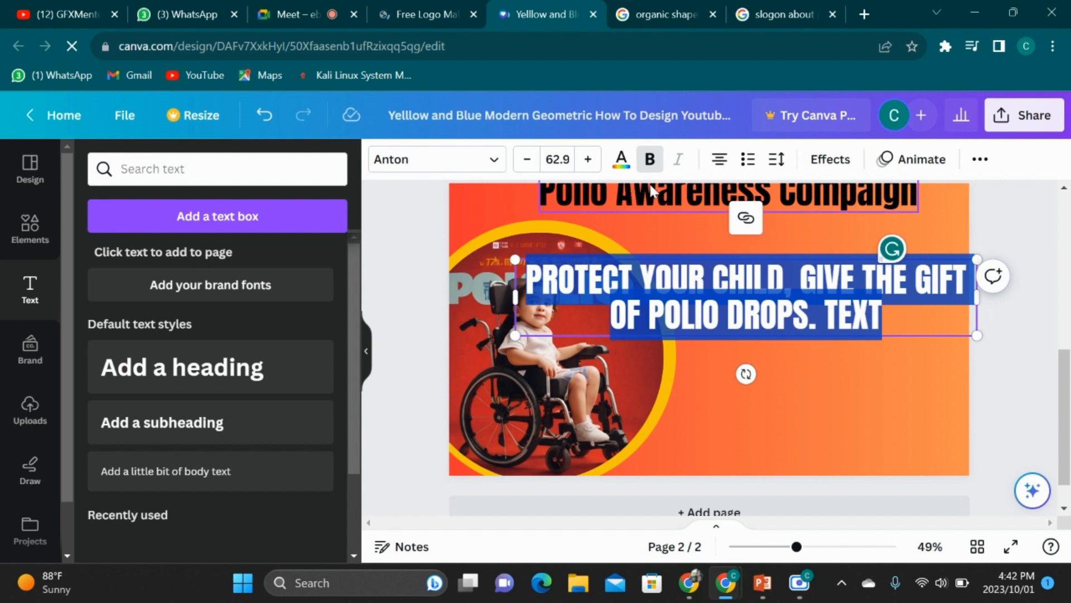
pyautogui.click(527, 160)
pyautogui.click(526, 160)
pyautogui.click(526, 160)
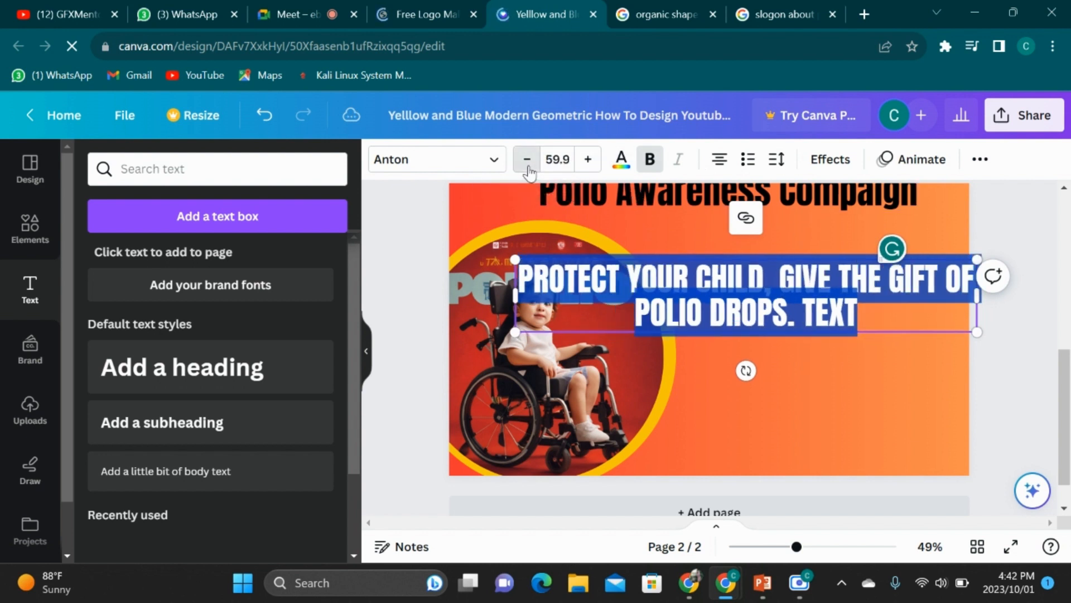
pyautogui.click(527, 160)
pyautogui.click(527, 161)
pyautogui.click(527, 161)
pyautogui.click(527, 161)
pyautogui.click(527, 160)
pyautogui.click(529, 167)
pyautogui.click(528, 168)
pyautogui.click(528, 167)
pyautogui.click(528, 168)
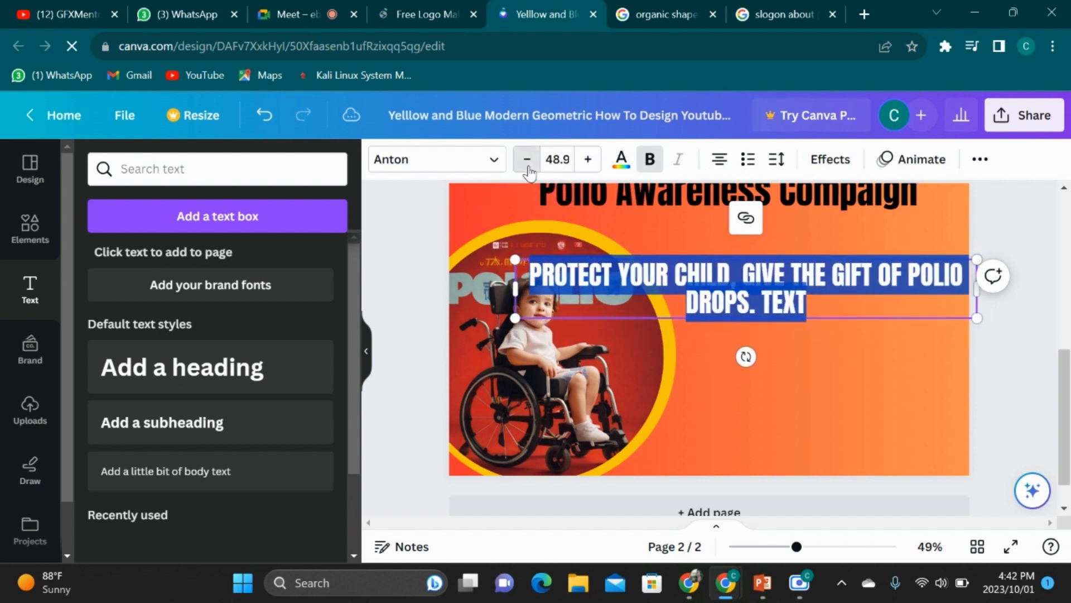
pyautogui.click(528, 168)
pyautogui.click(529, 167)
pyautogui.click(529, 168)
pyautogui.click(528, 167)
pyautogui.click(527, 168)
pyautogui.click(527, 167)
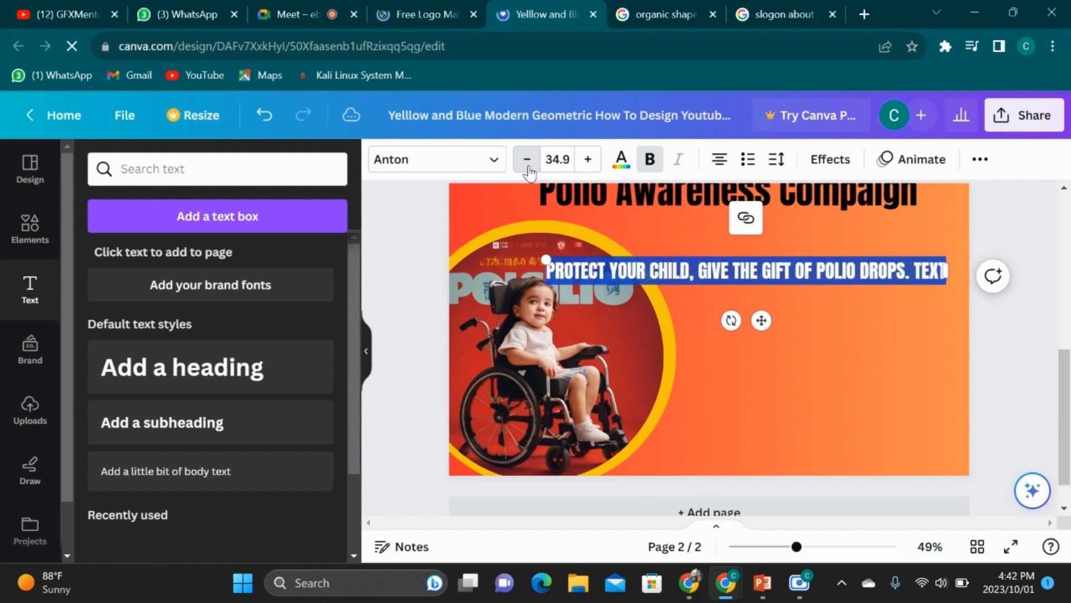
pyautogui.click(528, 167)
pyautogui.click(528, 168)
pyautogui.click(527, 160)
pyautogui.click(527, 160)
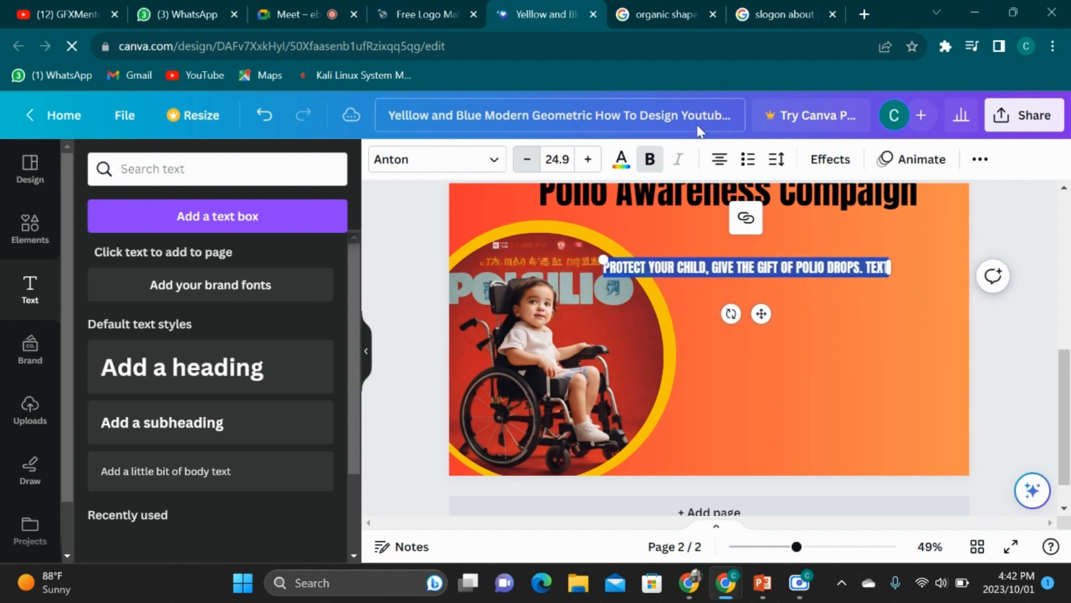
pyautogui.click(649, 161)
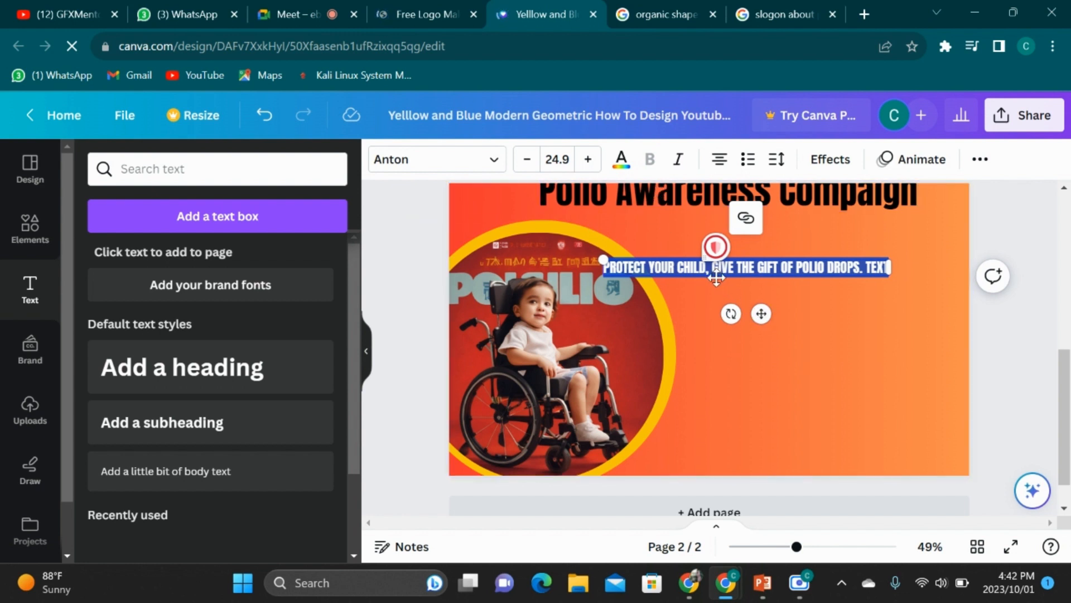
pyautogui.click(483, 164)
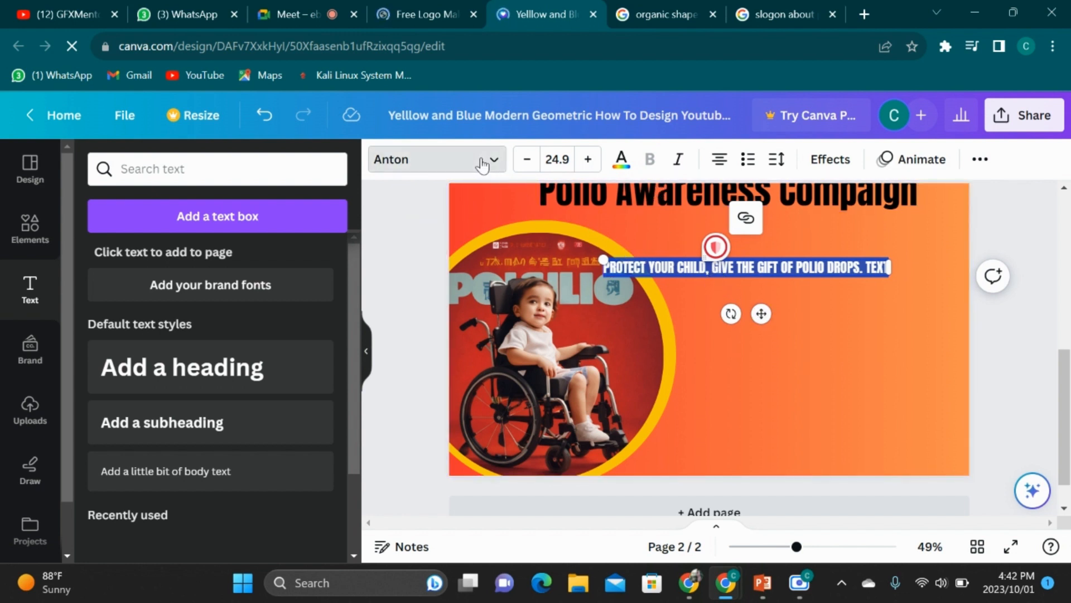
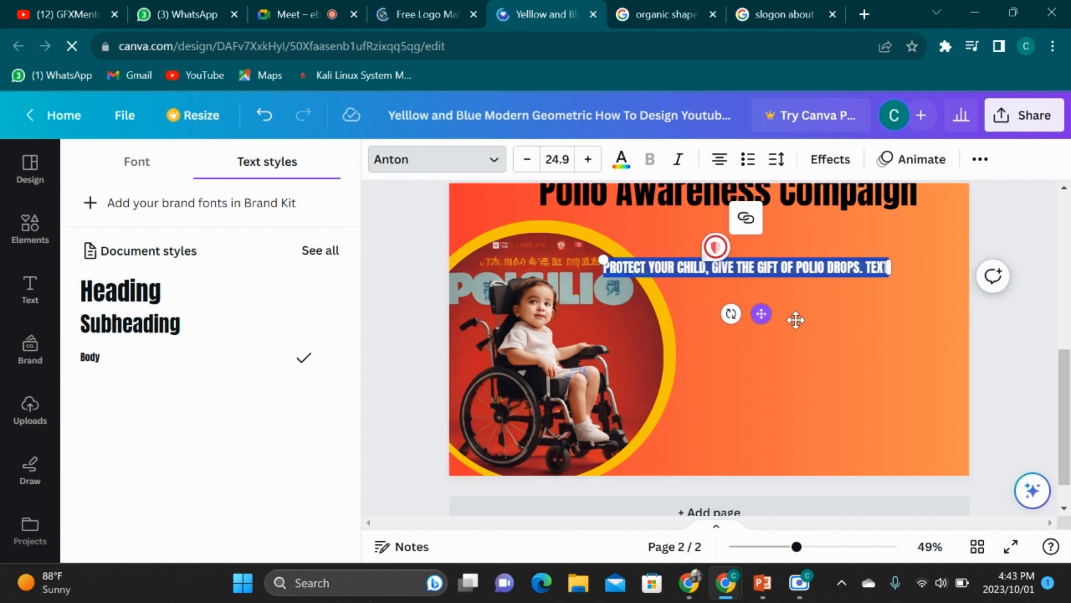
# Move the slogan up and to the right beneath the heading, and raise the heading to the page's top edge
pyautogui.moveTo(761, 313); pyautogui.dragTo(815, 298)
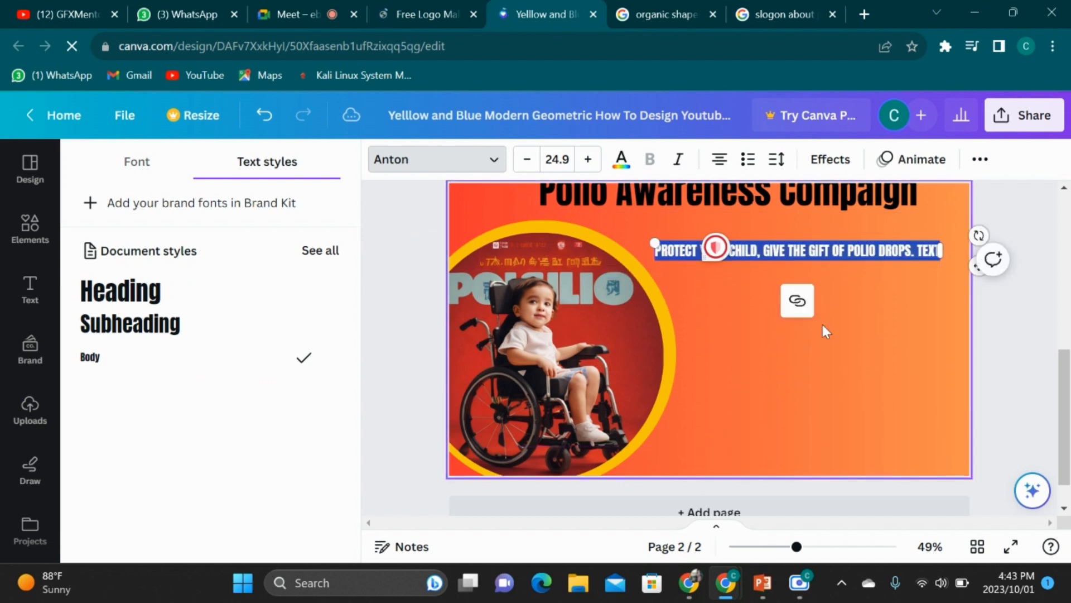
pyautogui.click(822, 324)
pyautogui.scroll(-1, 908, 244)
pyautogui.click(892, 198)
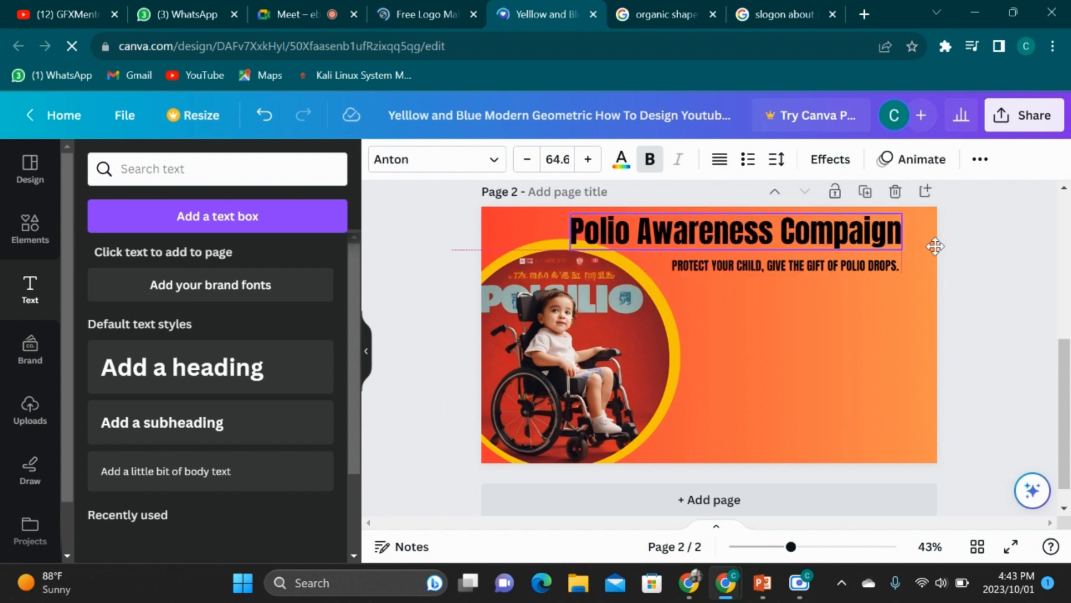
pyautogui.moveTo(936, 246); pyautogui.dragTo(934, 242)
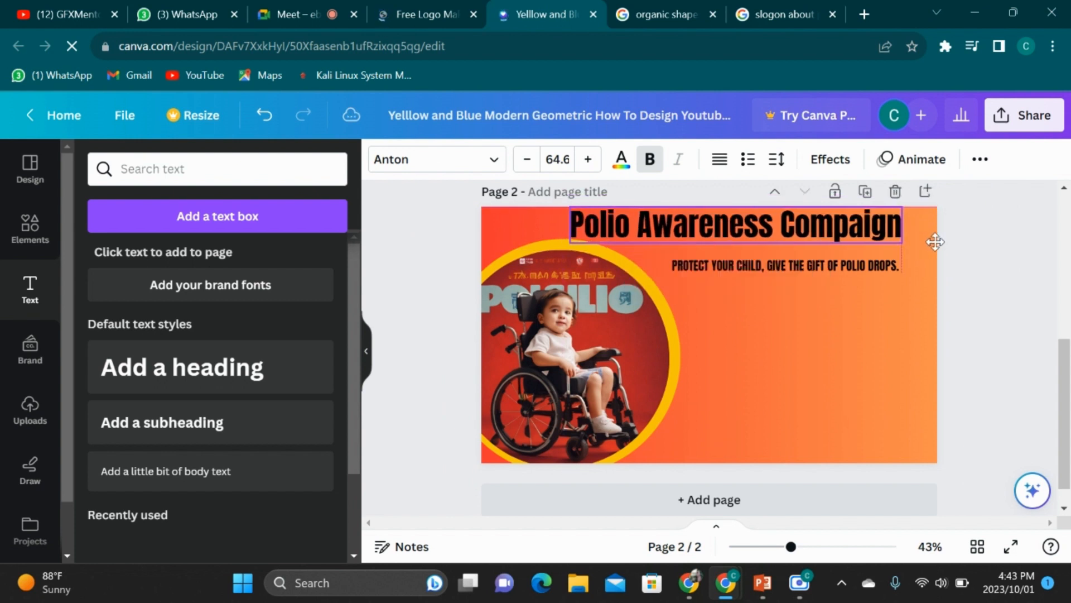
# Nudge the slogan slightly right and down, and move the heading down and against the page's right edge
pyautogui.click(875, 266)
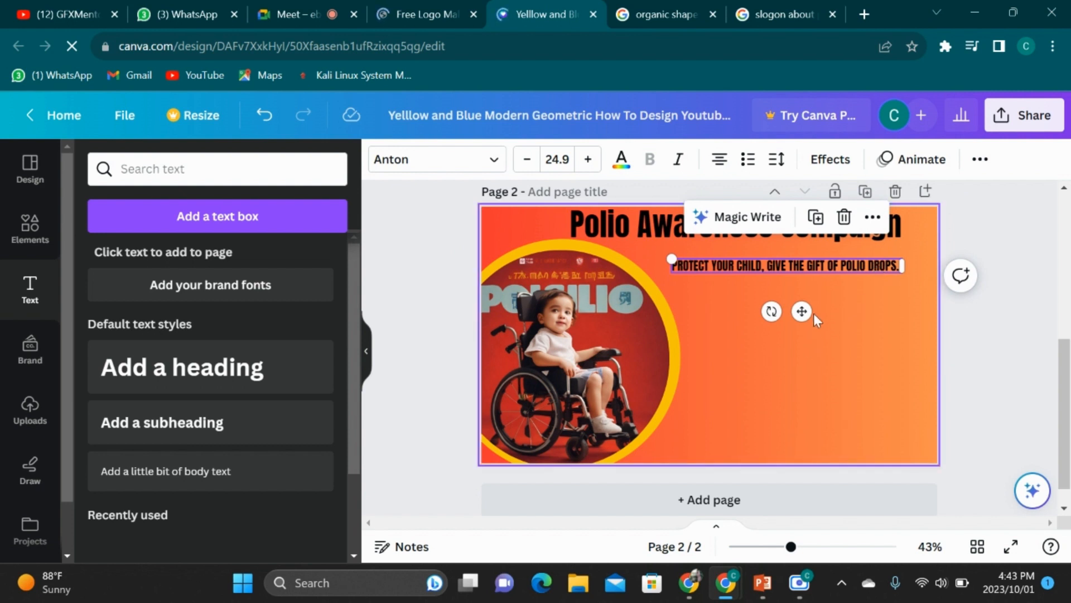
pyautogui.hotkey('shift', 'Right')
pyautogui.hotkey('shift', 'Right')
pyautogui.hotkey('shift', 'Right')
pyautogui.hotkey('shift', 'Right')
pyautogui.press('Down')
pyautogui.press('Down')
pyautogui.press('Down')
pyautogui.press('Down')
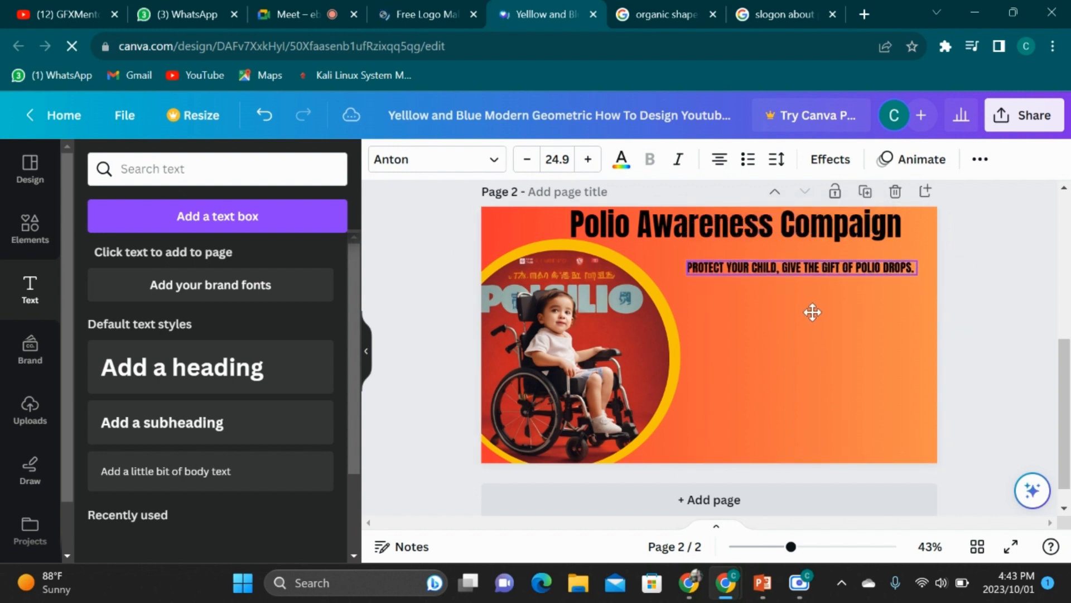
pyautogui.hotkey('shift', 'Left')
pyautogui.hotkey('shift', 'Left')
pyautogui.press('Down')
pyautogui.press('Down')
pyautogui.press('Down')
pyautogui.click(865, 364)
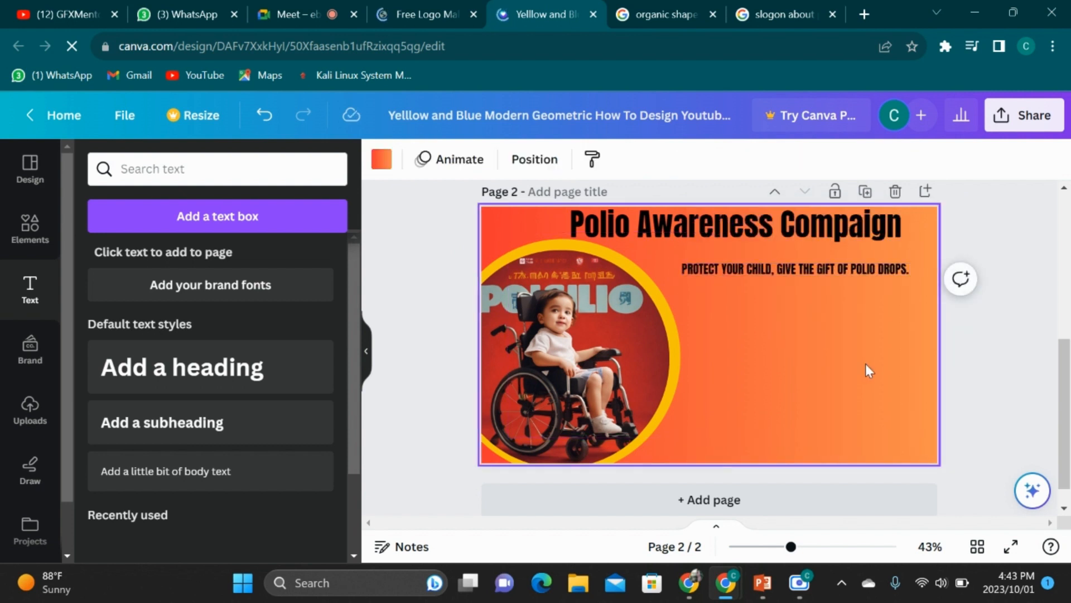
pyautogui.click(687, 221)
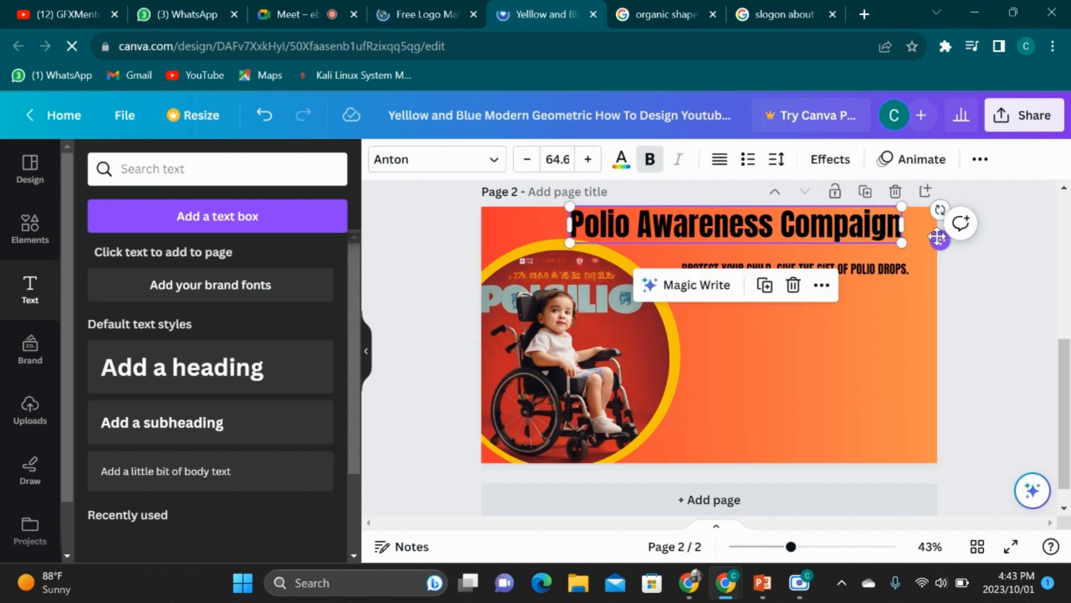
pyautogui.moveTo(938, 242); pyautogui.dragTo(972, 250)
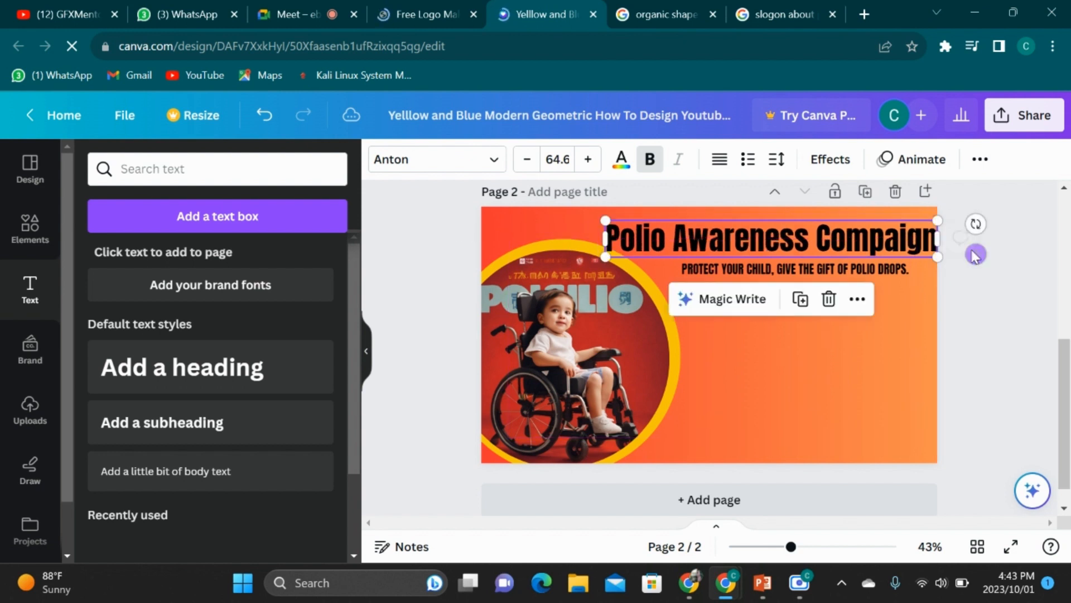
# Move the child's photo toward the lower-left corner of page 2 and enlarge it slightly from its upper-right corner
pyautogui.click(598, 381)
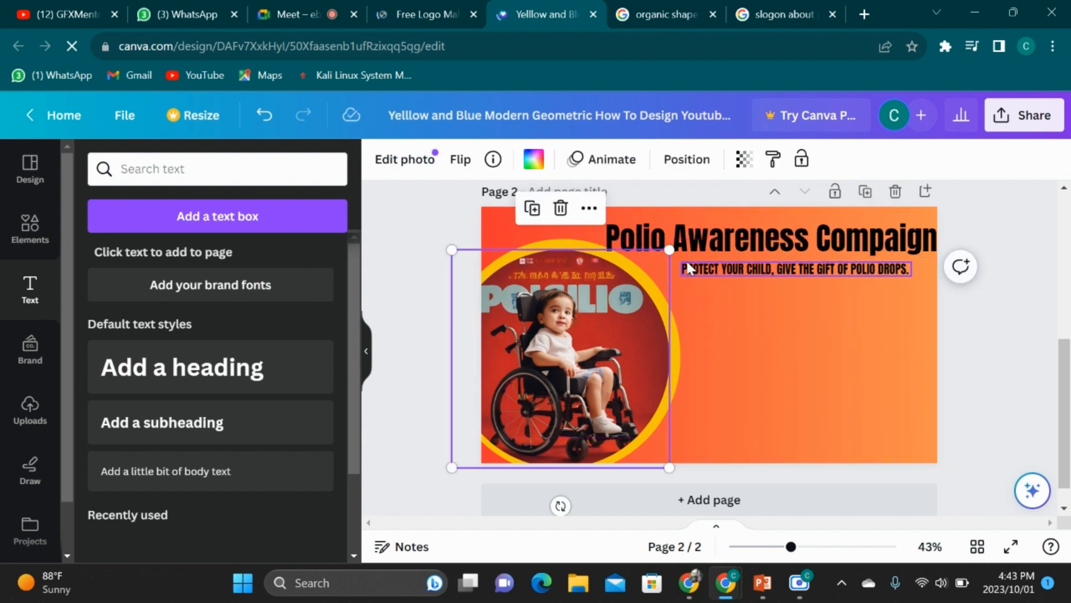
pyautogui.moveTo(673, 252); pyautogui.dragTo(662, 258)
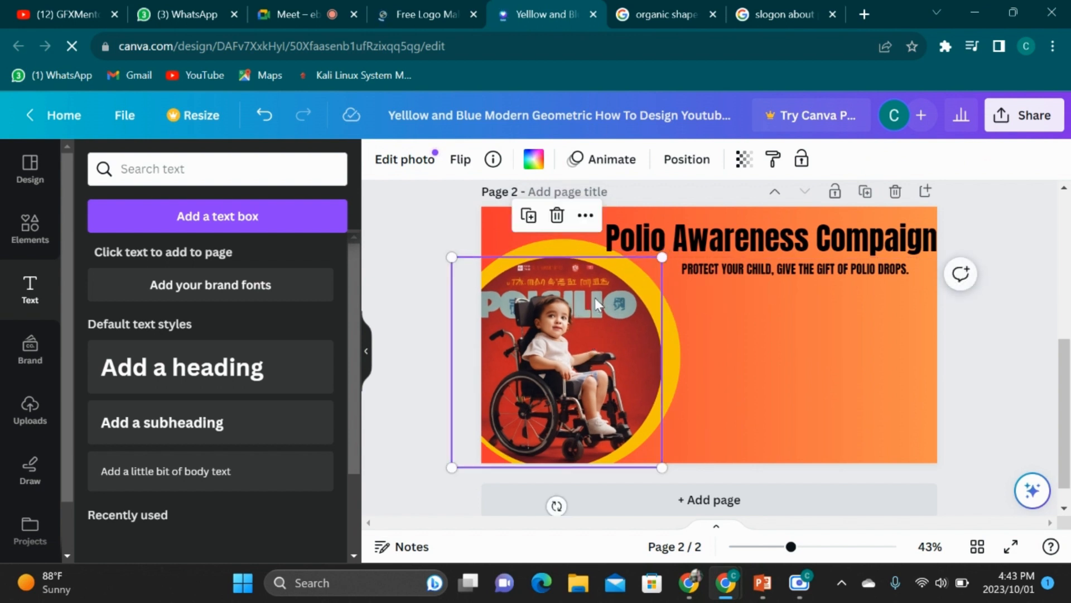
pyautogui.moveTo(595, 296); pyautogui.dragTo(571, 311)
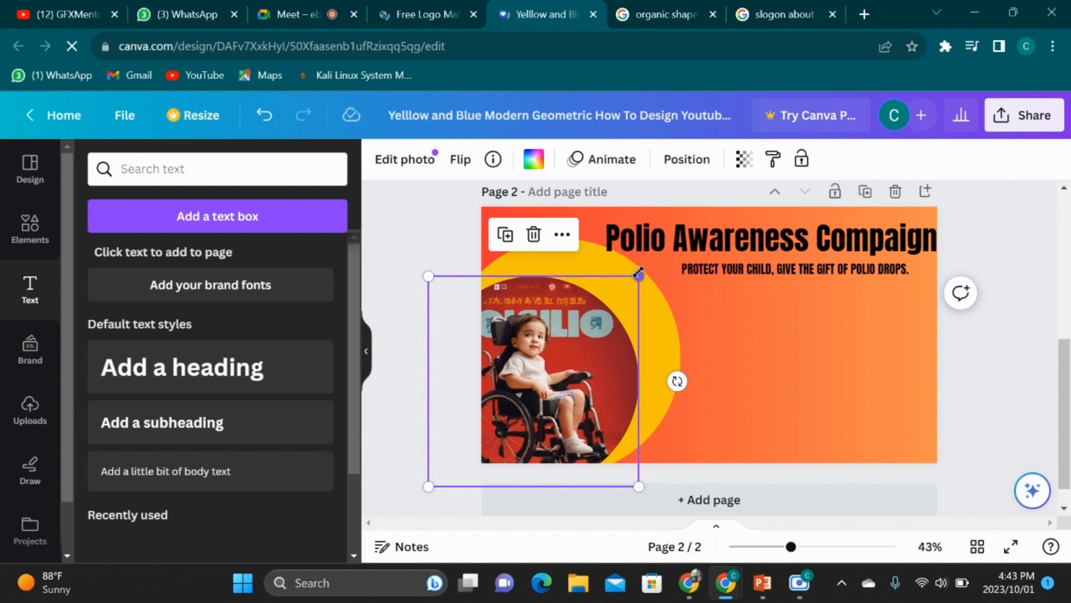
pyautogui.moveTo(639, 273); pyautogui.dragTo(660, 259)
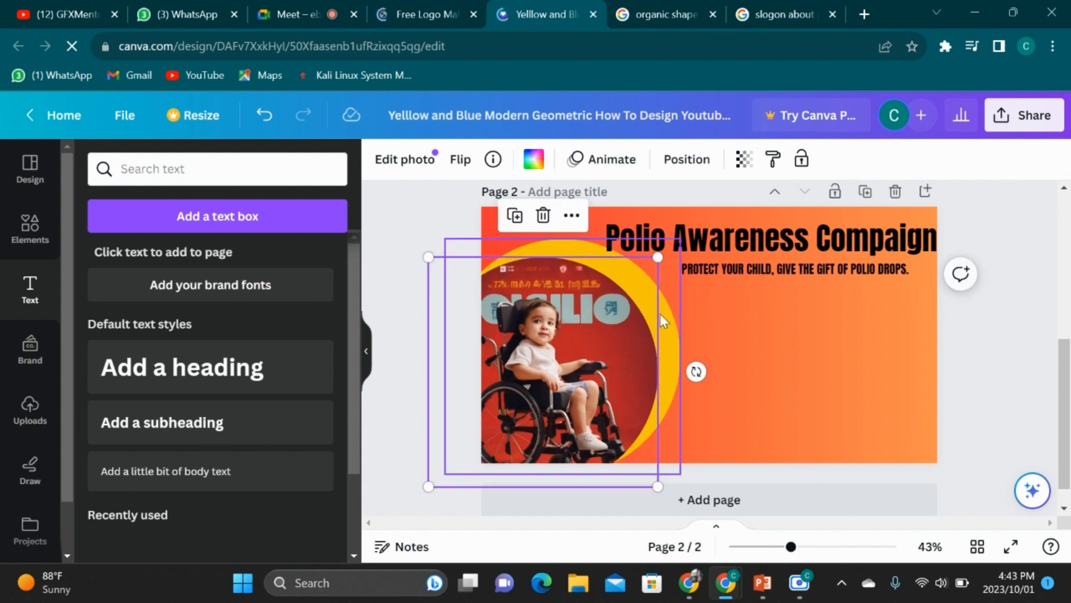
# Enlarge the yellow circle and shift it down and left so it forms a ring around the child's photo
pyautogui.click(659, 317)
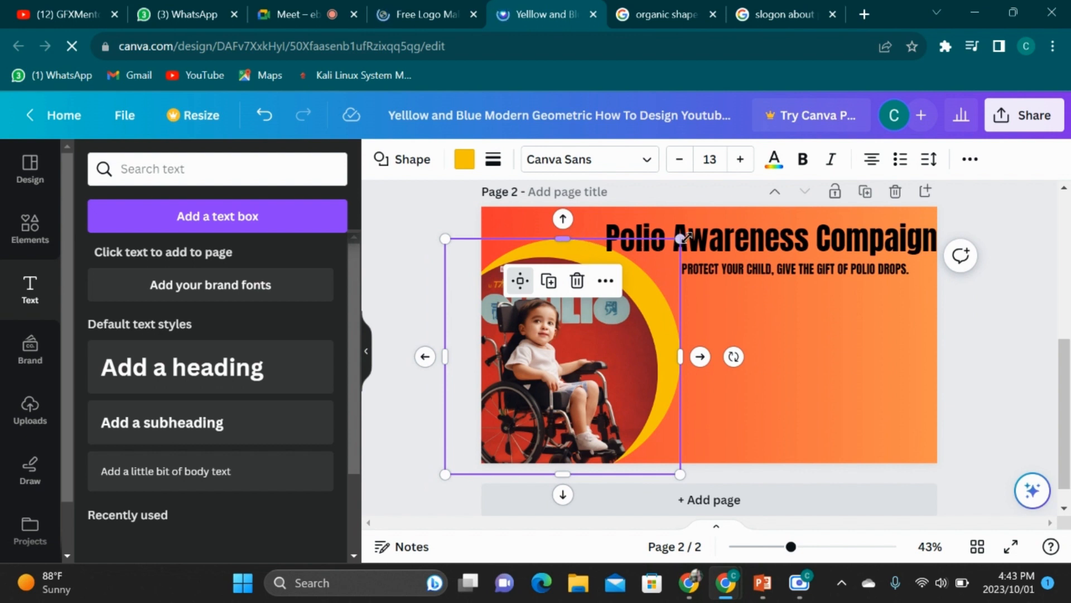
pyautogui.moveTo(682, 238); pyautogui.dragTo(699, 221)
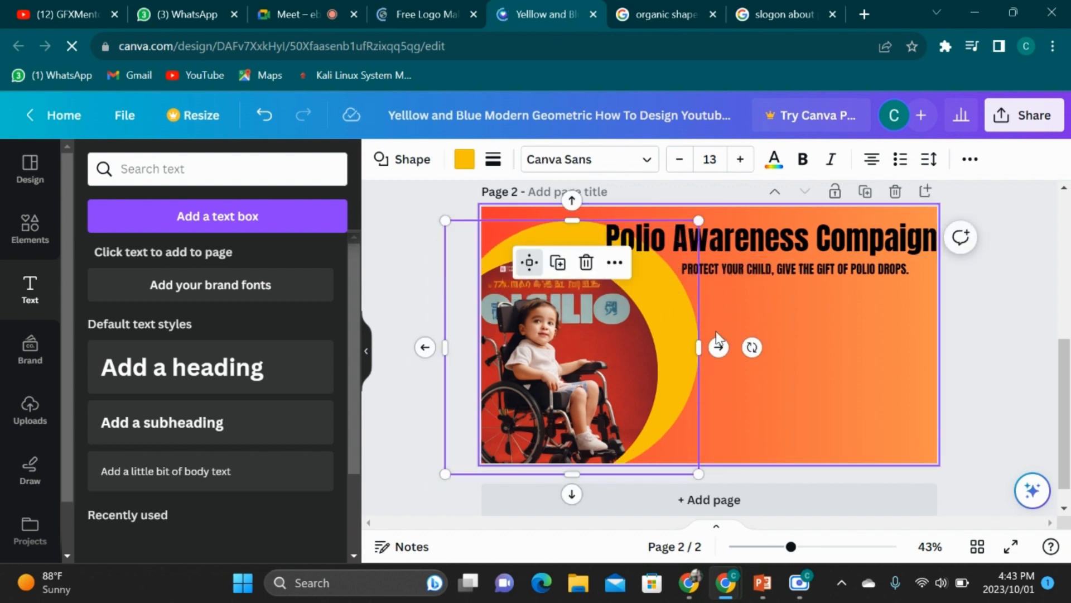
pyautogui.moveTo(652, 316); pyautogui.dragTo(635, 333)
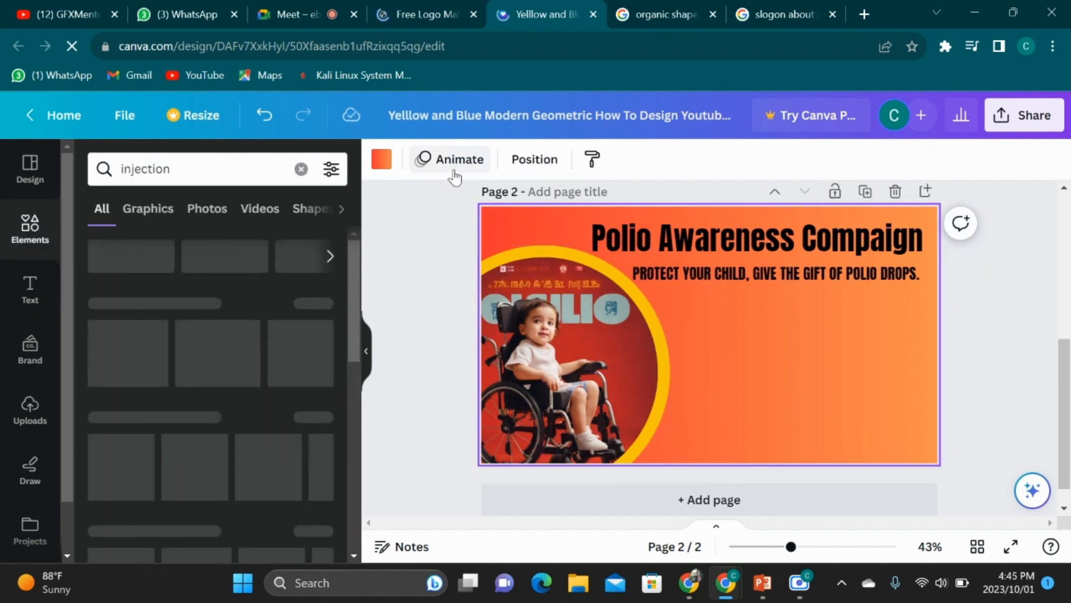
# Try the Simple page animation on page 2 and replace it with Sleek, set to play on enter
pyautogui.click(453, 167)
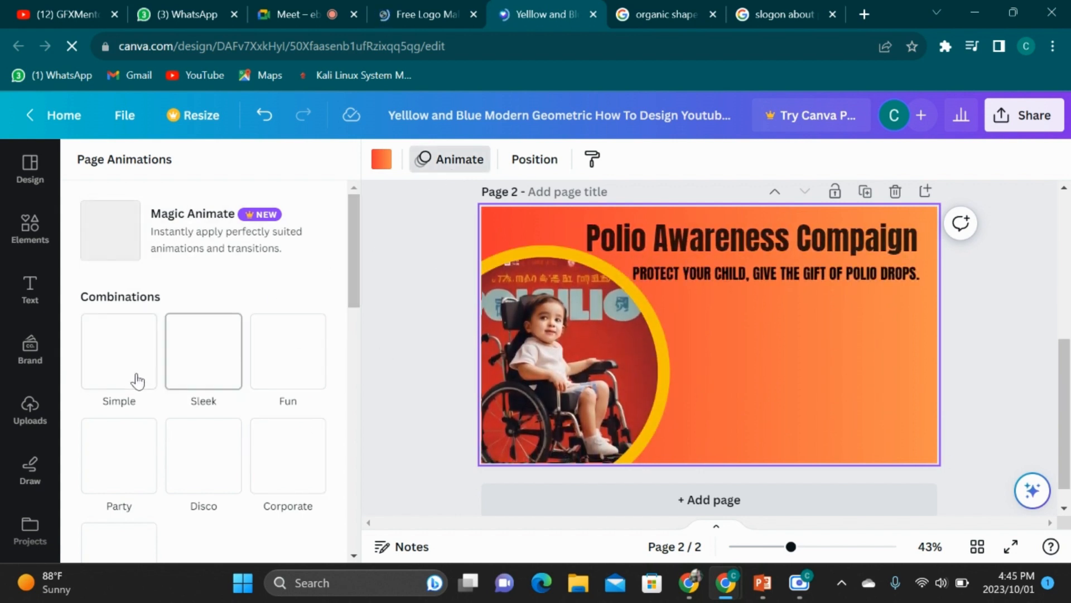
pyautogui.click(106, 371)
pyautogui.scroll(-1, 106, 372)
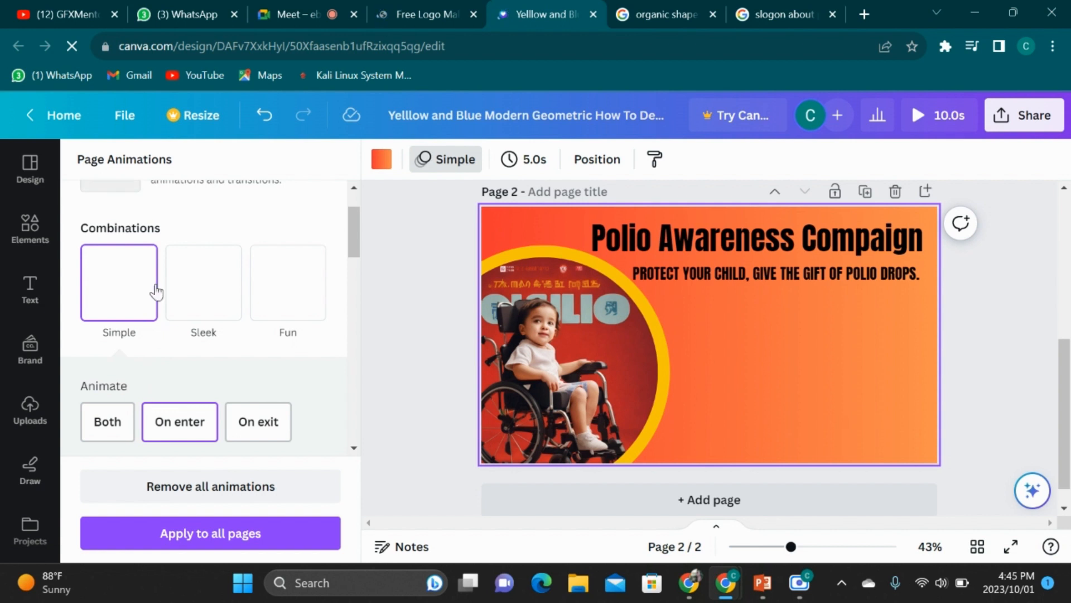
pyautogui.click(187, 299)
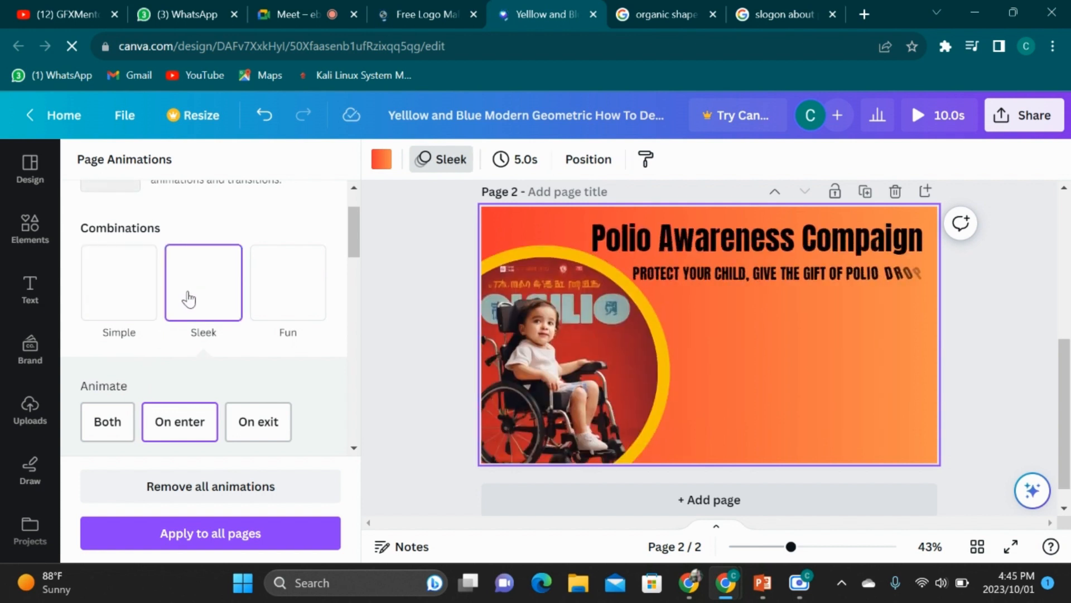
pyautogui.scroll(1, 192, 351)
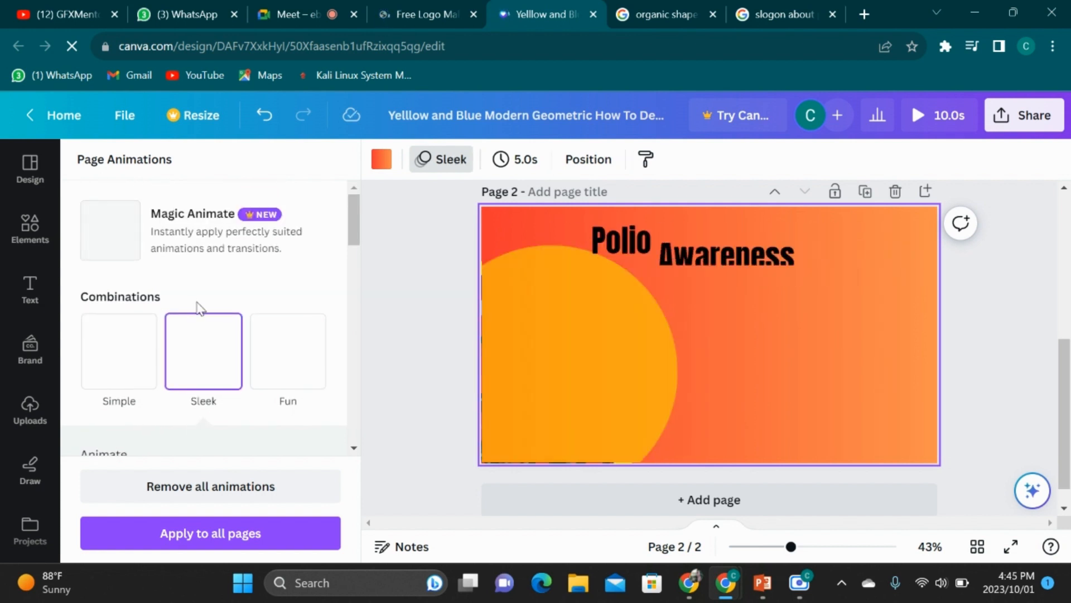
pyautogui.scroll(-6, 198, 306)
pyautogui.scroll(4, 199, 306)
pyautogui.click(381, 159)
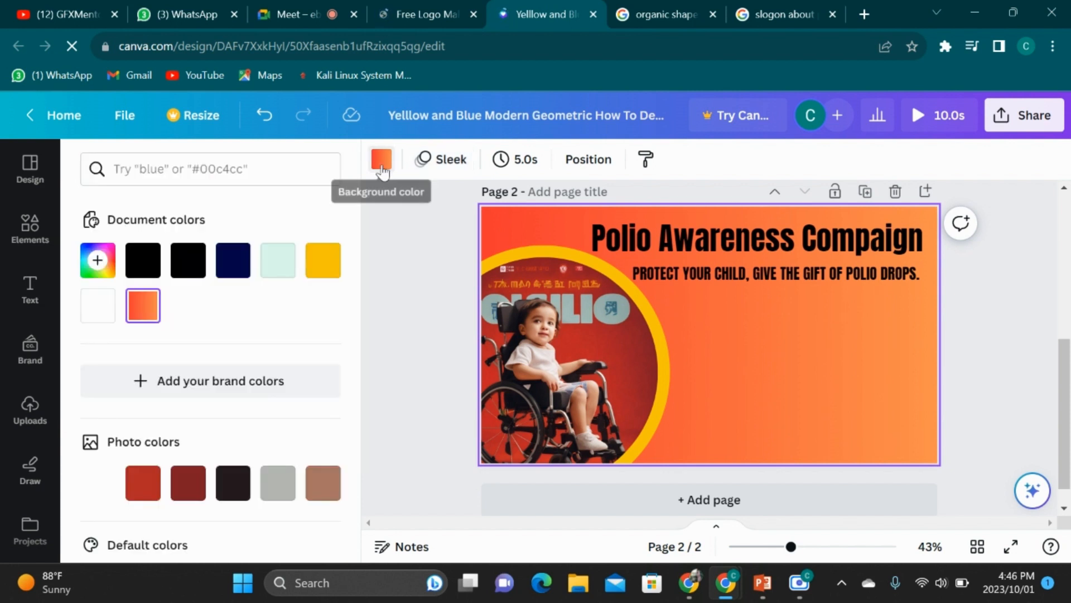
pyautogui.scroll(2, 271, 279)
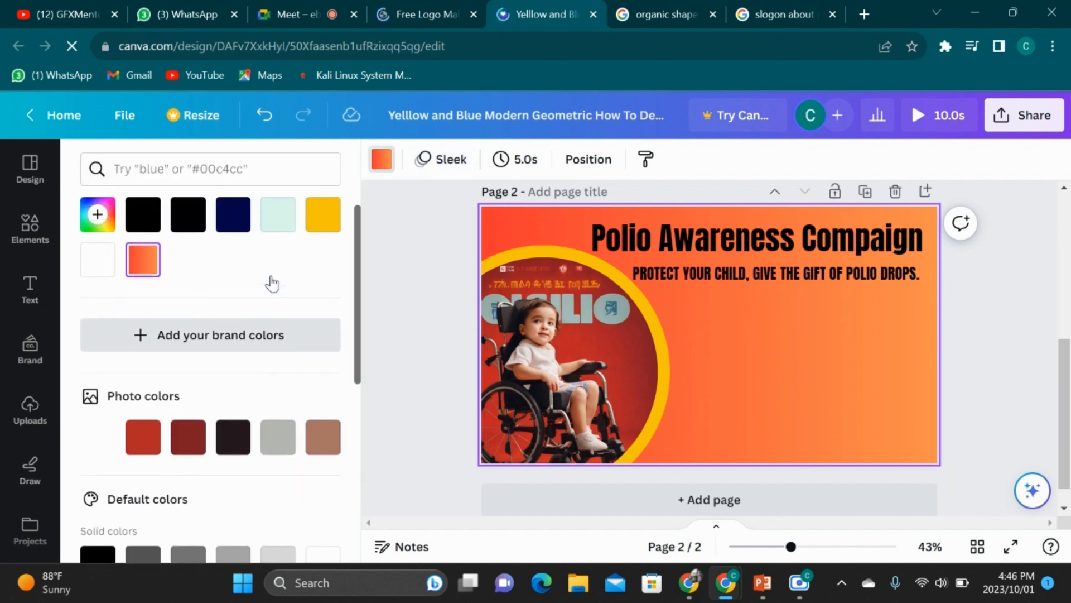
# Remove all animations from page 2
pyautogui.click(427, 159)
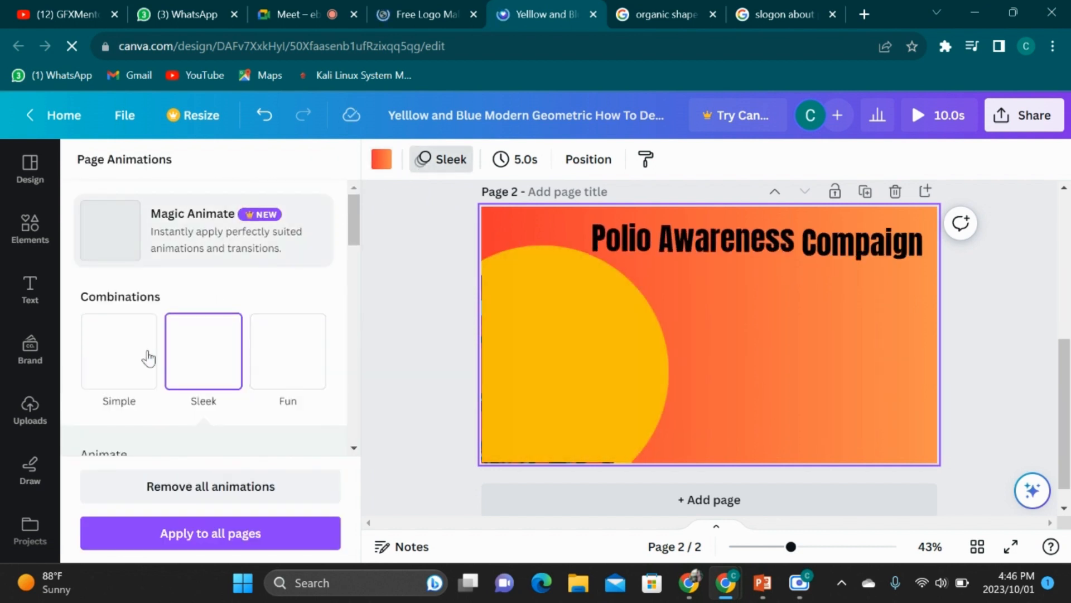
pyautogui.click(120, 371)
pyautogui.click(202, 502)
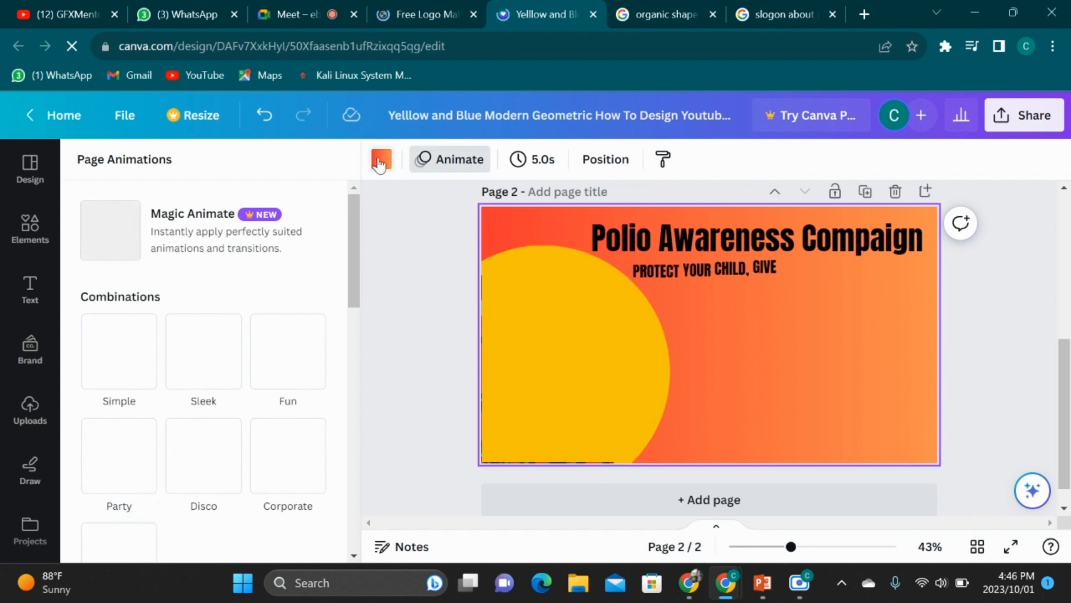
pyautogui.click(443, 159)
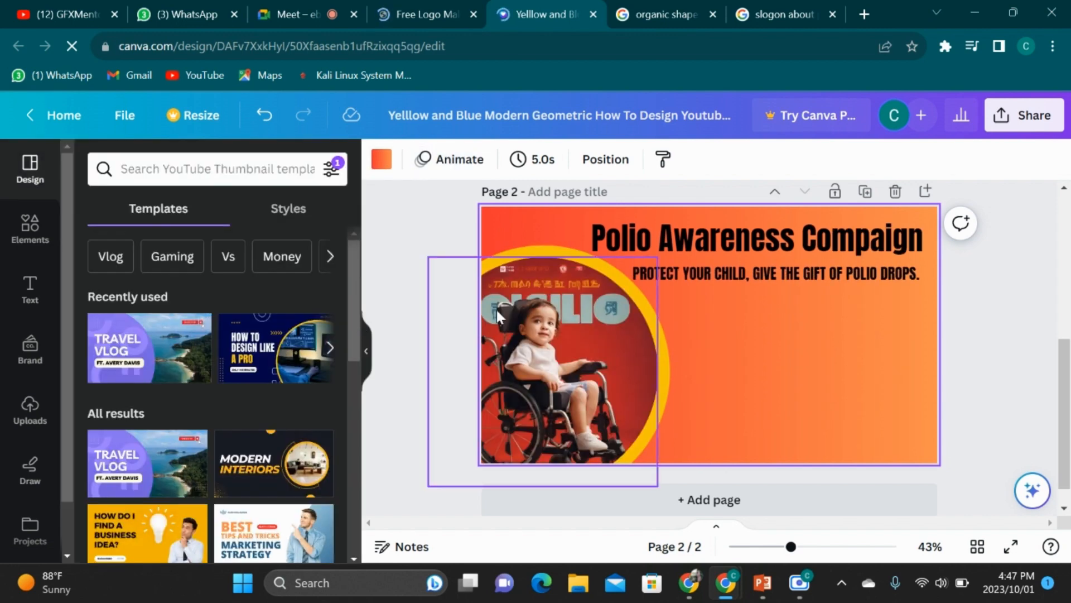
# Copy the yellow chevron arrows beside the heading on page 1 and paste them onto page 2
pyautogui.scroll(4, 496, 310)
pyautogui.scroll(1, 496, 307)
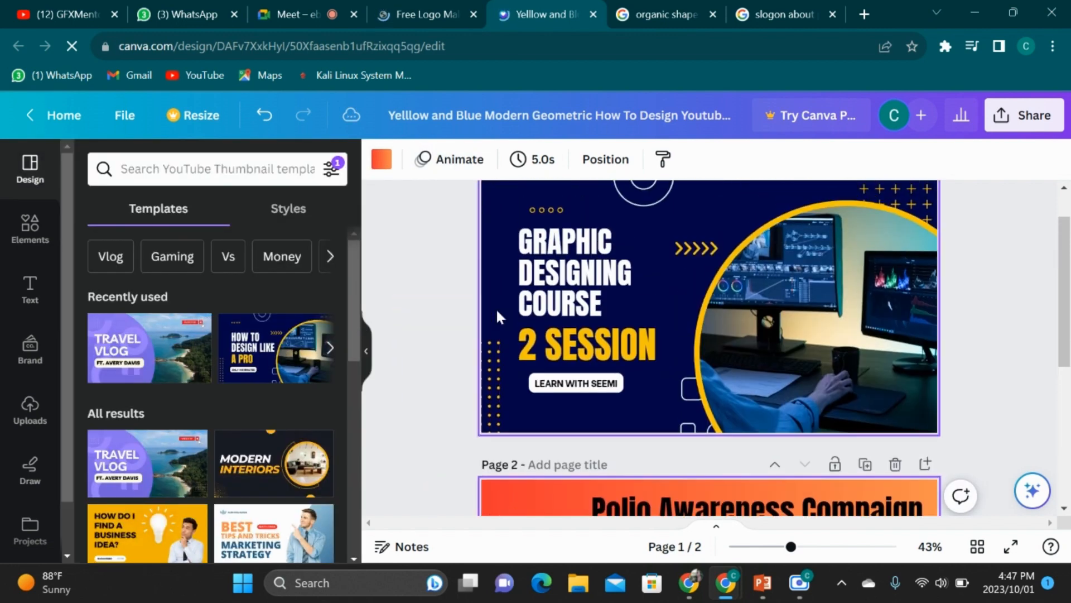
pyautogui.click(702, 249)
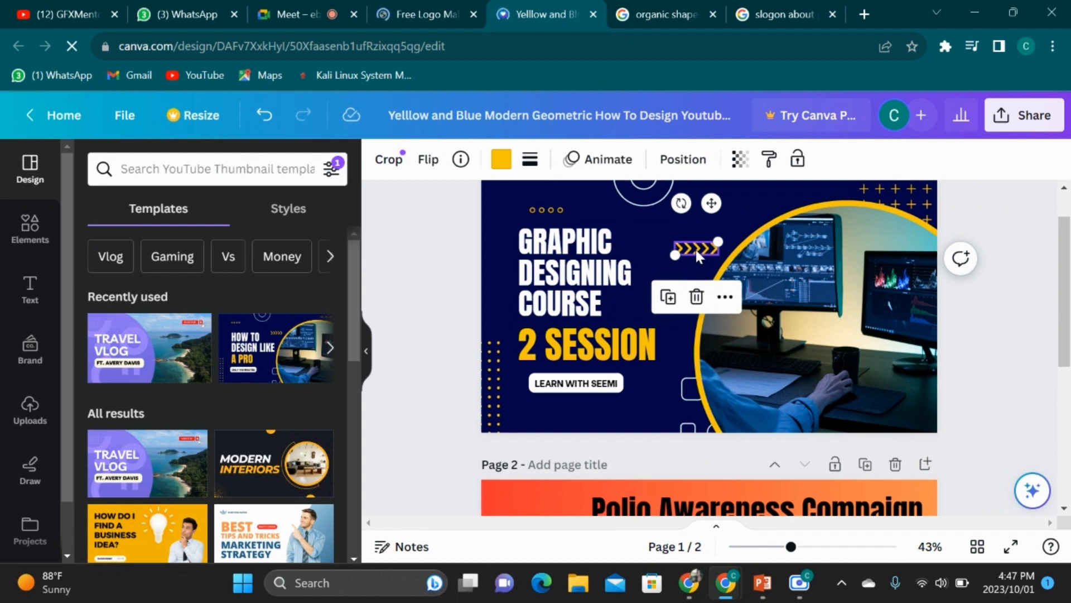
pyautogui.moveTo(691, 252); pyautogui.dragTo(696, 258)
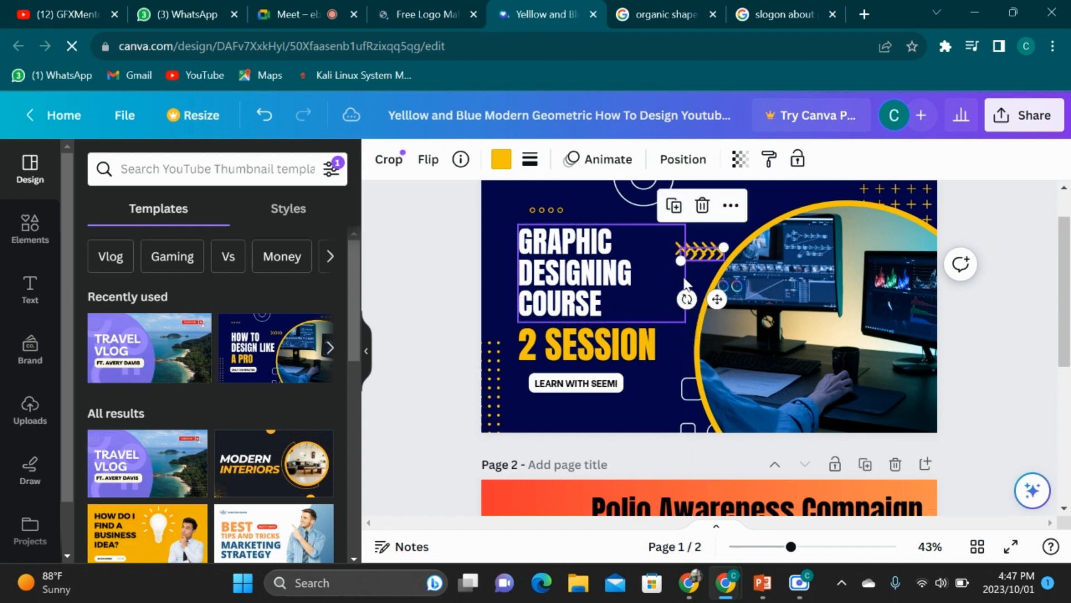
pyautogui.click(702, 206)
pyautogui.click(701, 249)
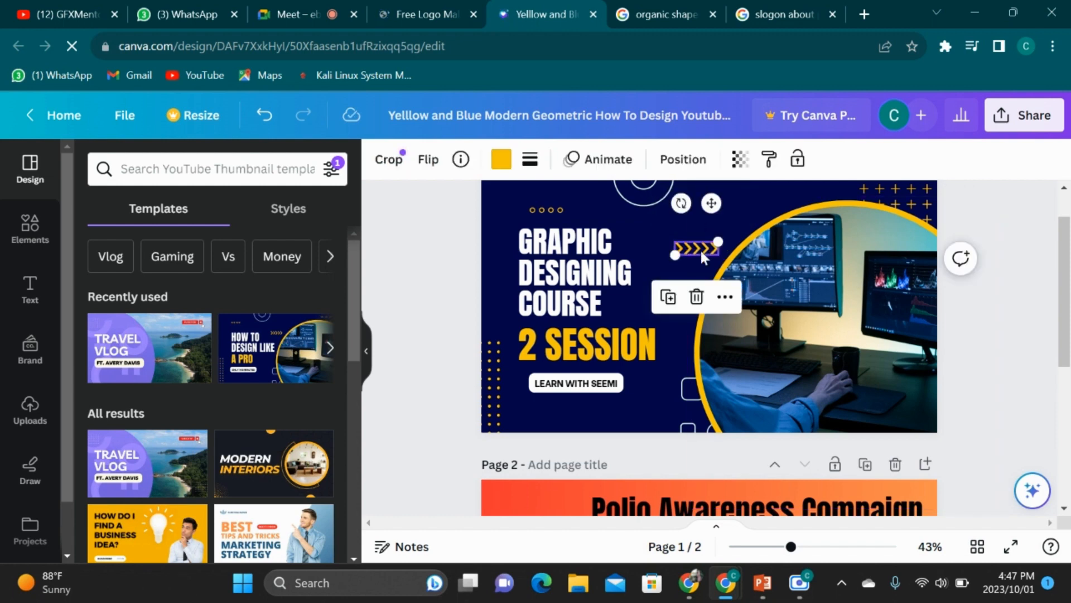
pyautogui.scroll(-5, 700, 249)
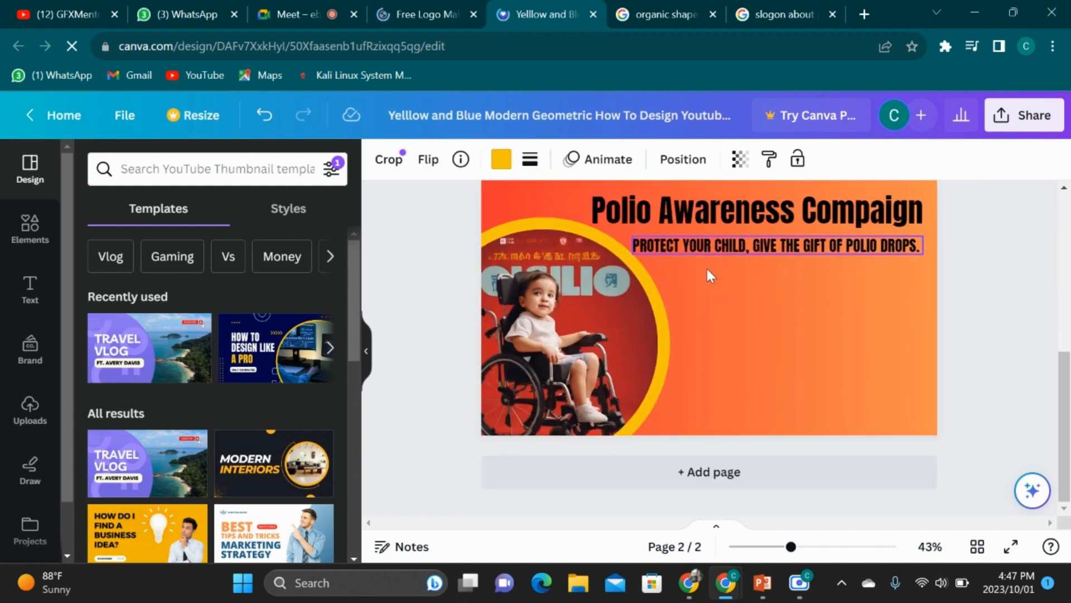
pyautogui.click(718, 292)
pyautogui.hotkey('ctrl', 'v')
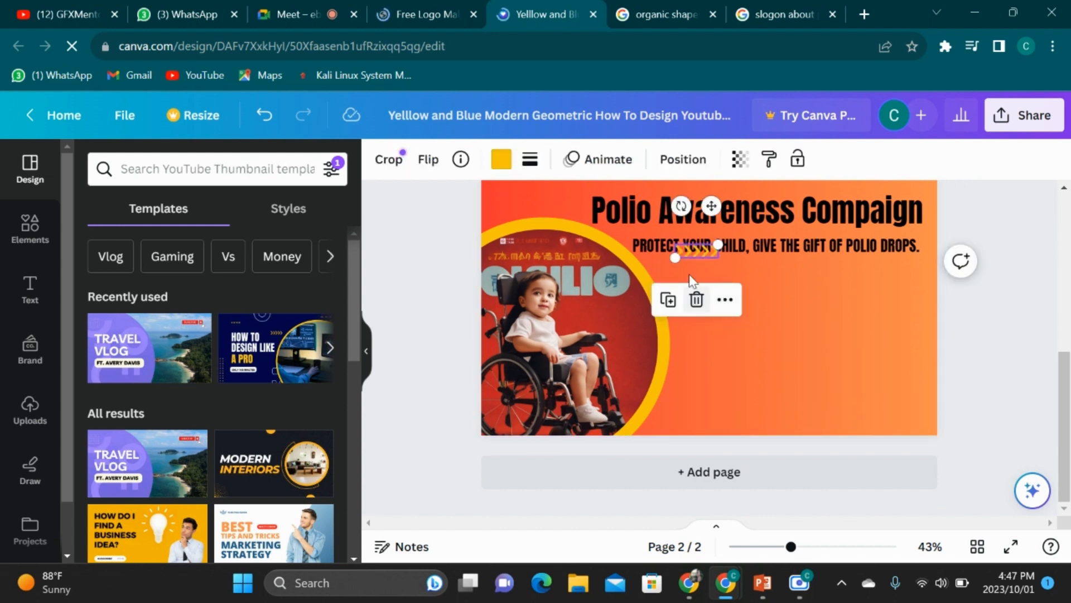
# Move the pasted chevrons to the lower edge of page 2, just right of the yellow ring
pyautogui.moveTo(714, 207); pyautogui.dragTo(698, 373)
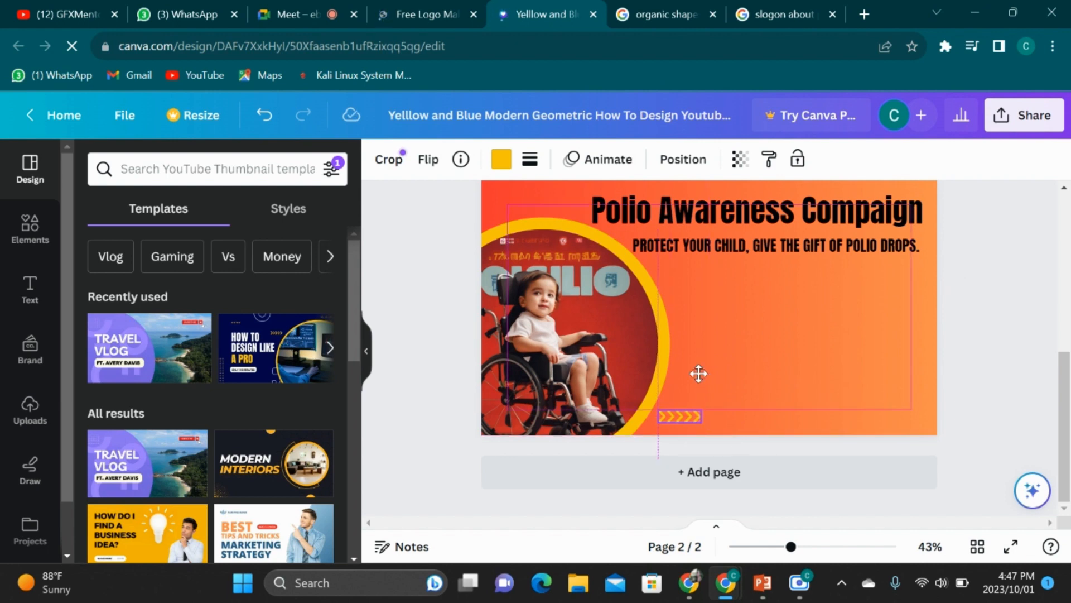
pyautogui.scroll(4, 644, 247)
pyautogui.scroll(-4, 644, 254)
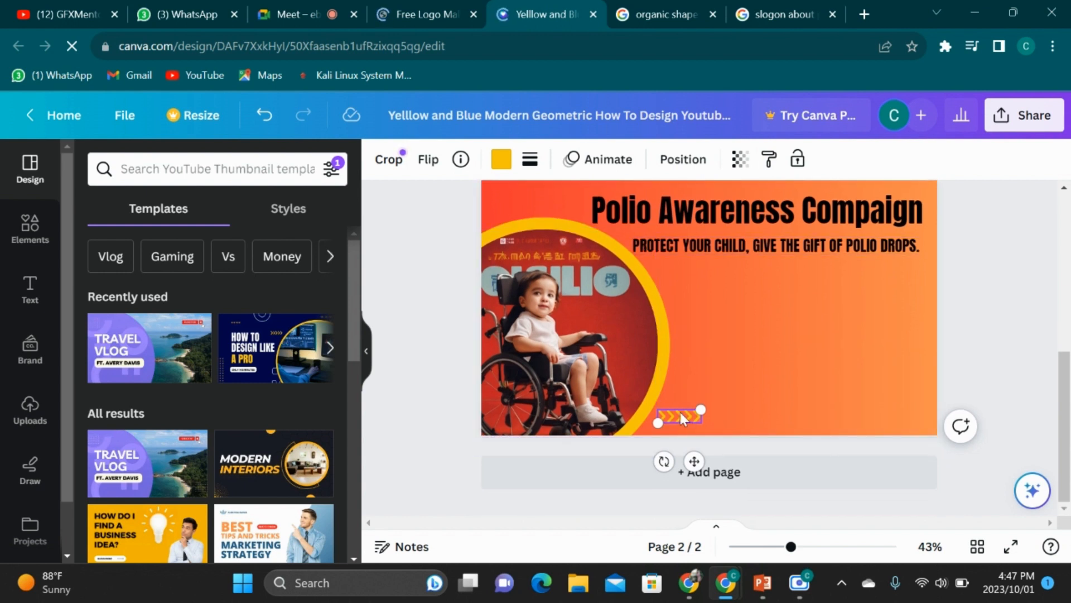
# Duplicate the chevron group end to end to form a continuous row of six groups along the lower edge of page 2
pyautogui.moveTo(678, 418); pyautogui.dragTo(731, 414)
pyautogui.click(694, 370)
pyautogui.moveTo(743, 468); pyautogui.dragTo(780, 460)
pyautogui.click(738, 367)
pyautogui.click(781, 368)
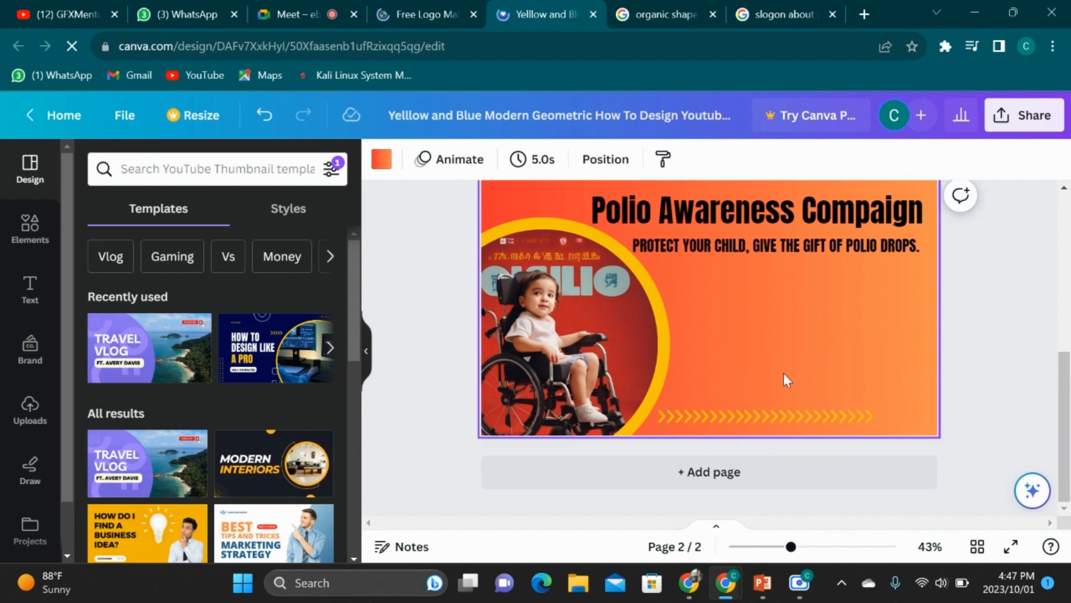
pyautogui.moveTo(798, 421); pyautogui.dragTo(832, 413)
pyautogui.moveTo(874, 483); pyautogui.dragTo(909, 453)
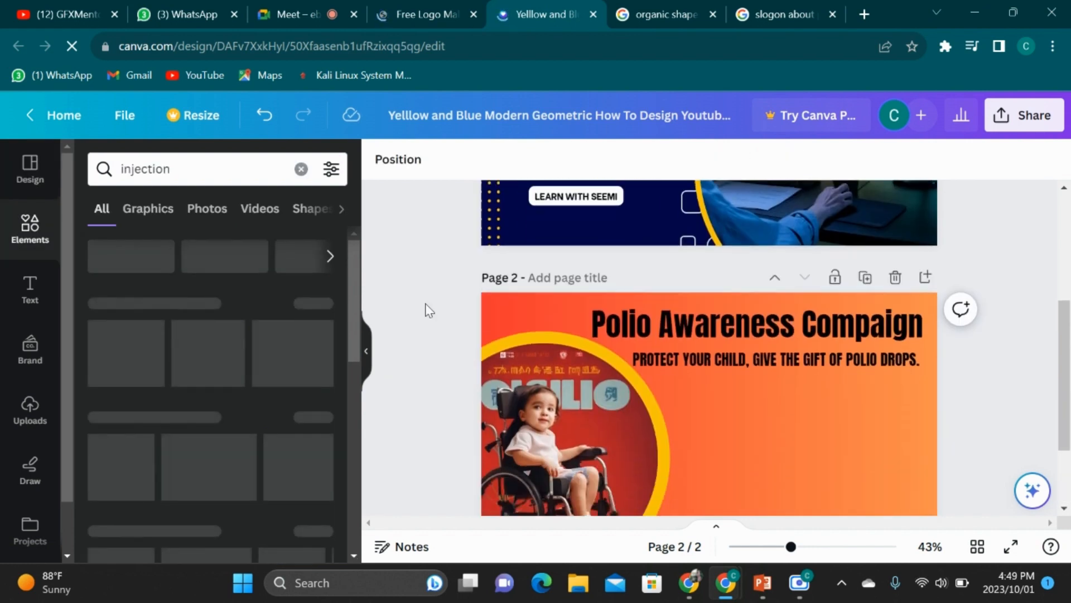
pyautogui.scroll(2, 426, 309)
pyautogui.scroll(3, 427, 310)
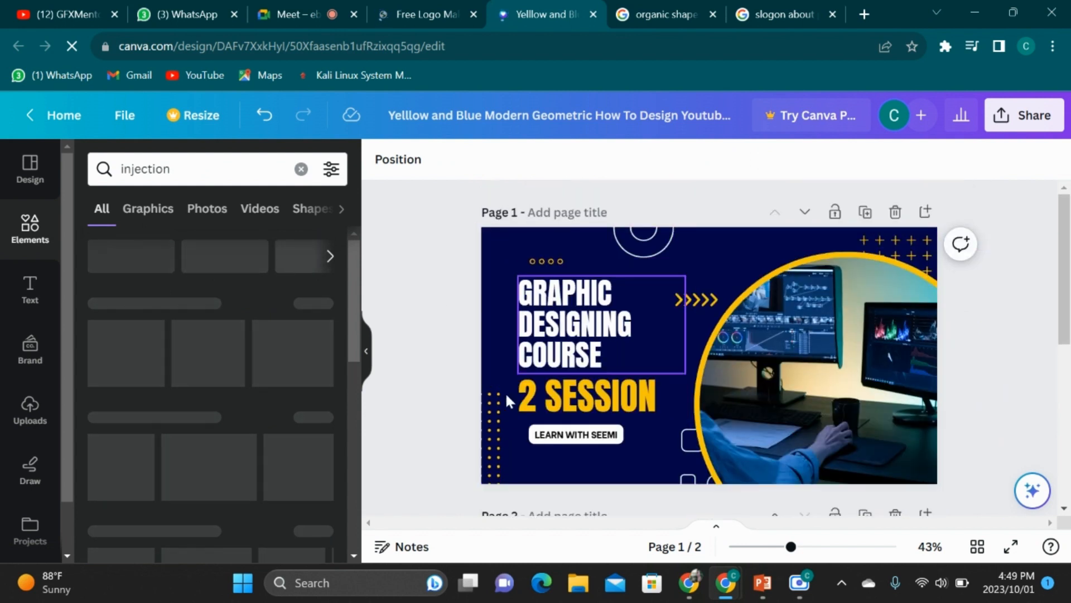
pyautogui.click(497, 430)
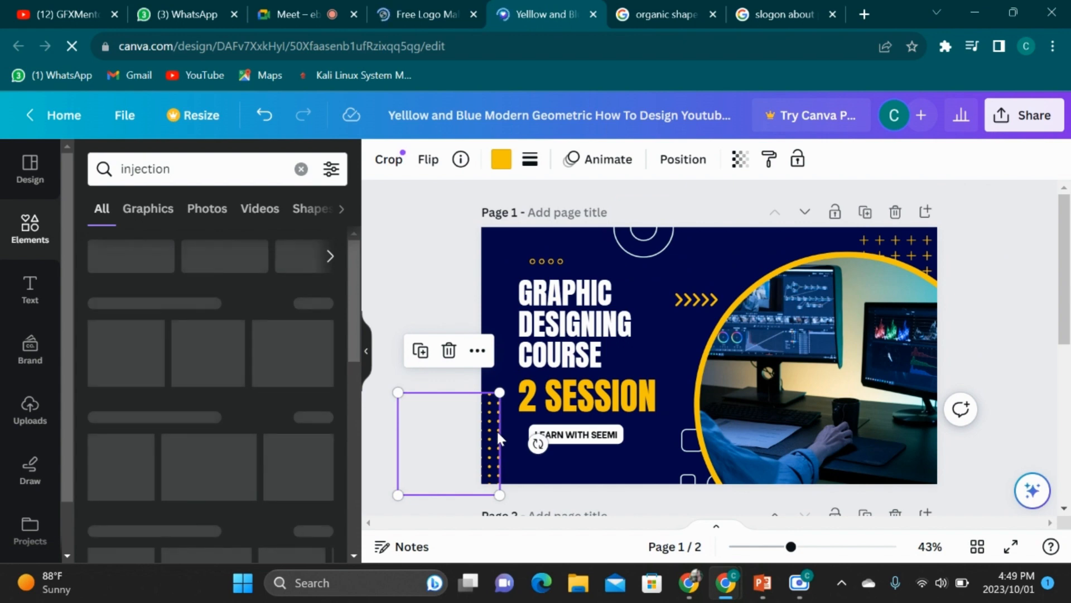
pyautogui.scroll(-5, 497, 430)
pyautogui.click(668, 430)
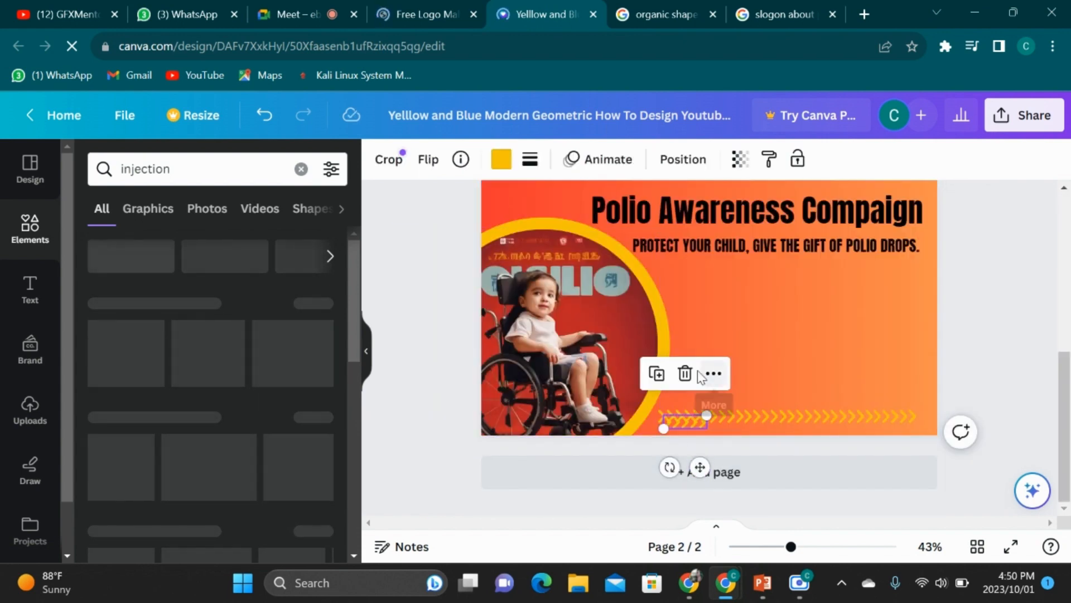
# Duplicate the yellow dot pattern on page 1 and place the copy on page 2, overlapping the page's right edge below the slogan
pyautogui.scroll(5, 500, 335)
pyautogui.click(497, 349)
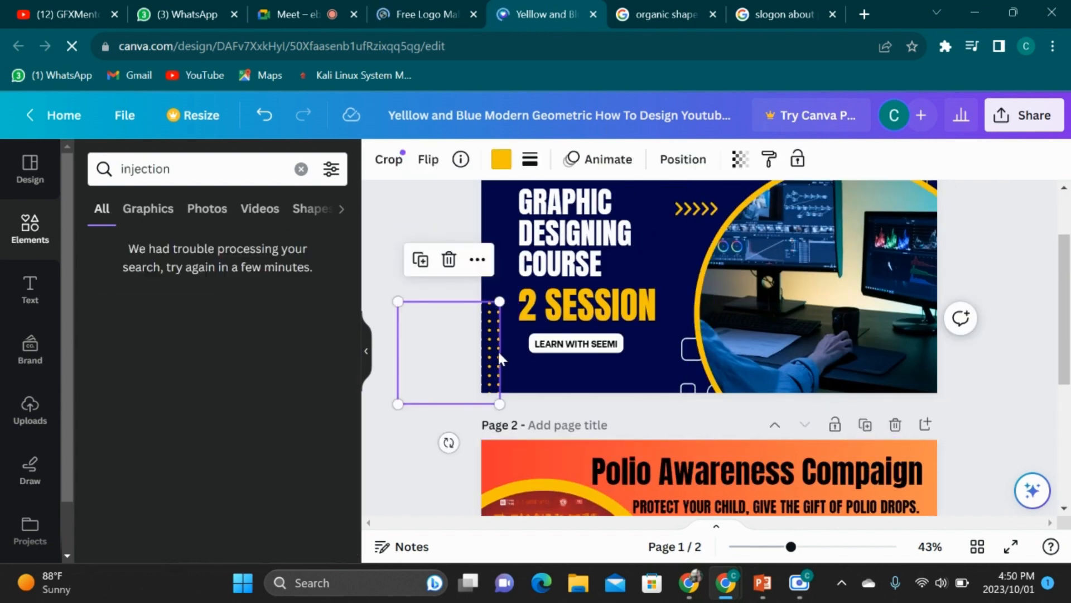
pyautogui.moveTo(497, 350); pyautogui.dragTo(503, 355)
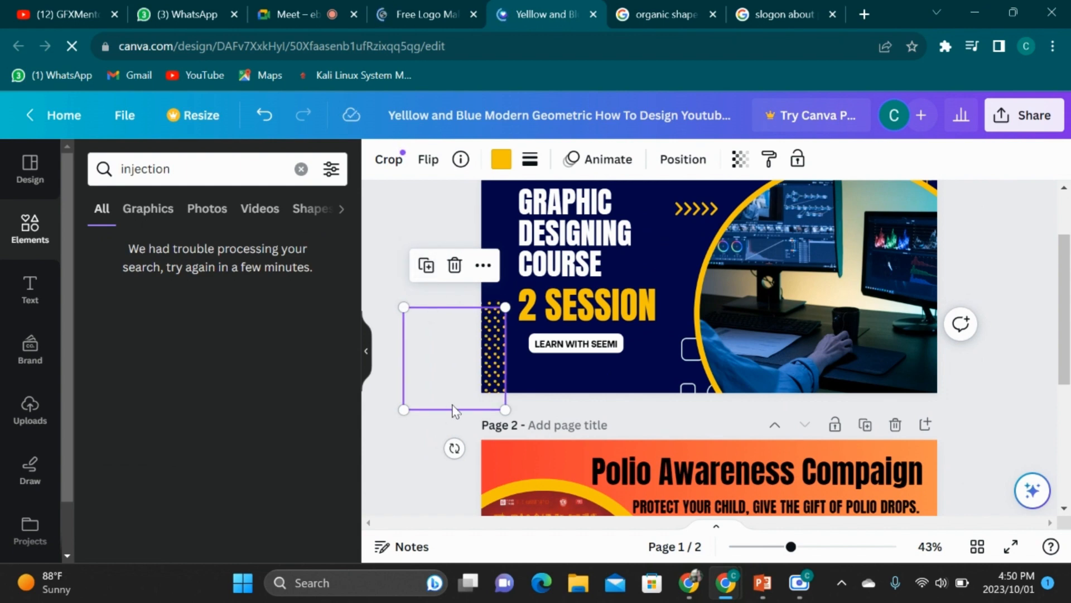
pyautogui.moveTo(456, 411); pyautogui.dragTo(960, 376)
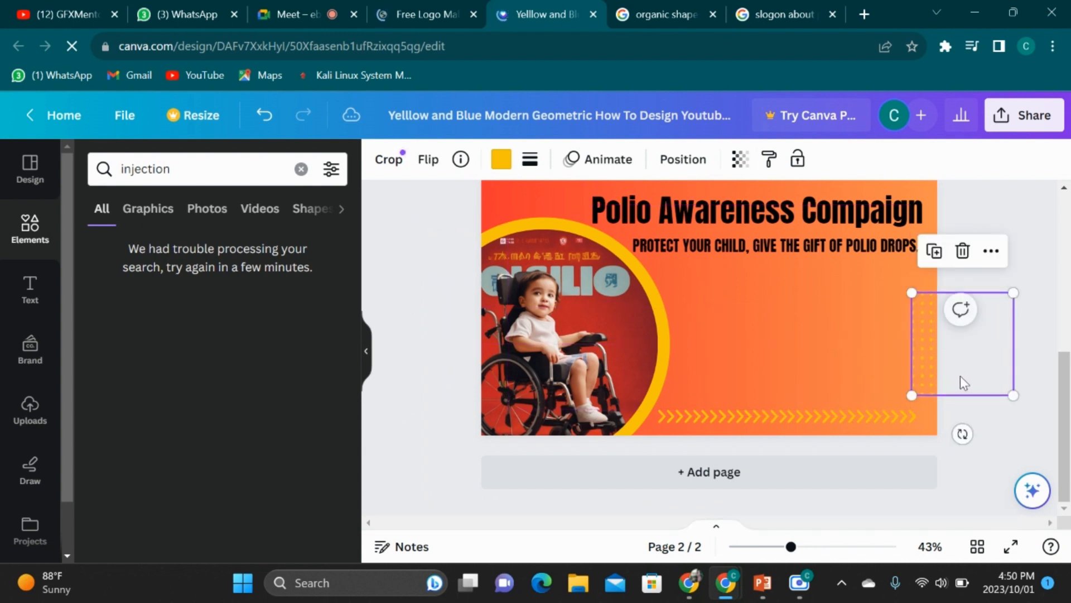
# Recolour the dot pattern on page 2 with the bright red from the photo colours
pyautogui.click(500, 163)
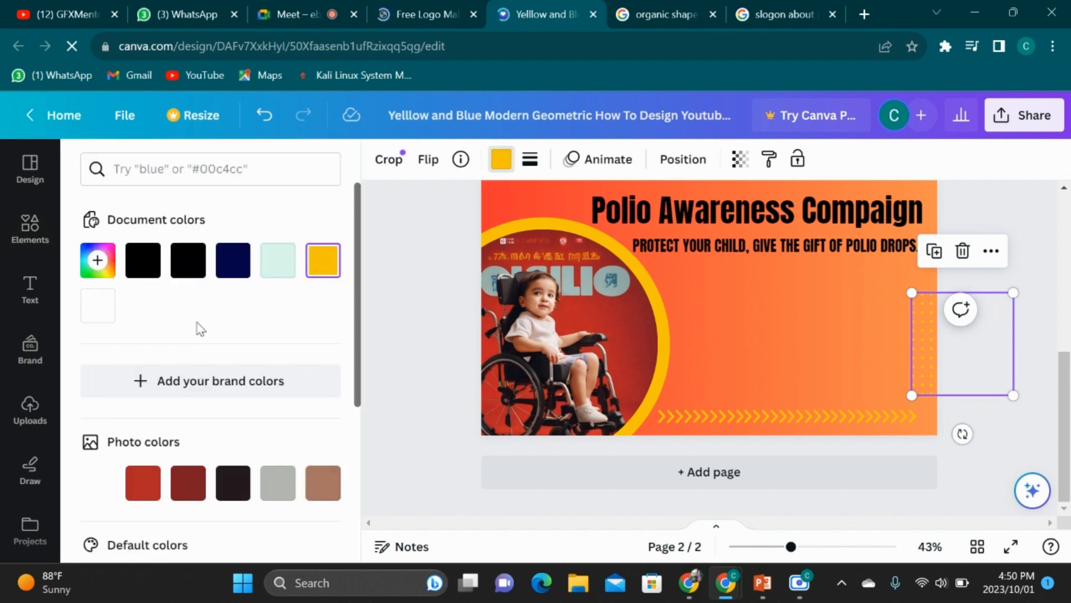
pyautogui.click(143, 494)
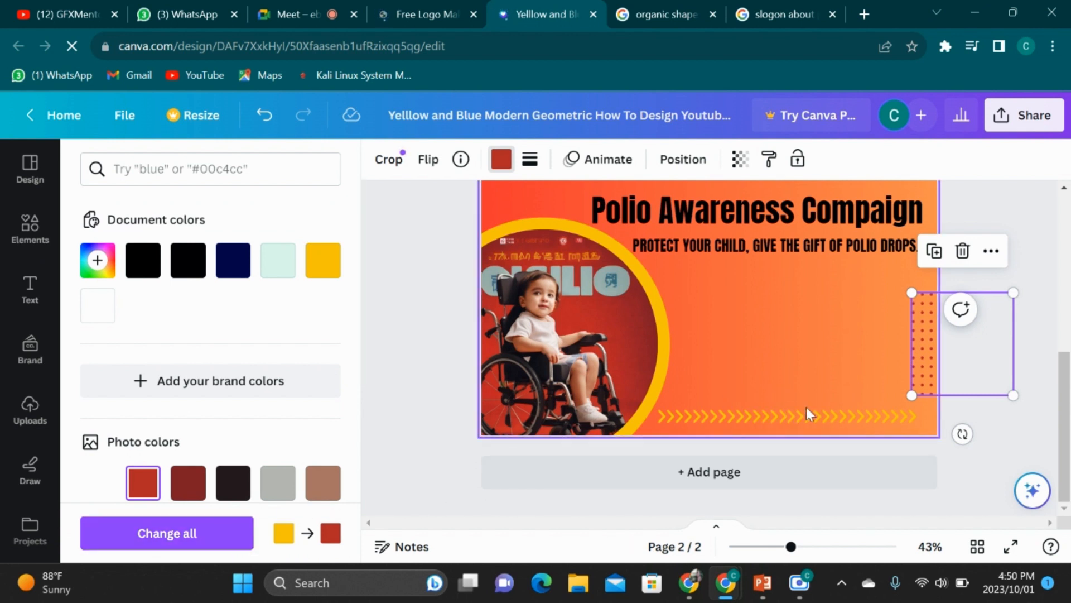
pyautogui.click(863, 376)
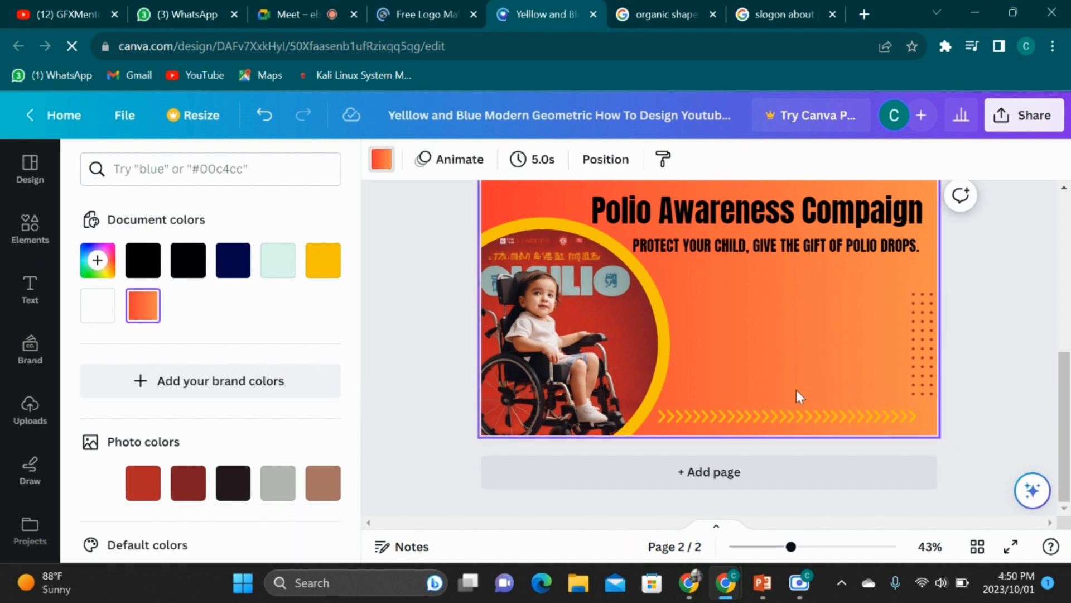
# Recolour the first, third and fifth chevron groups on page 2 with the bright red from the photo colours
pyautogui.click(789, 417)
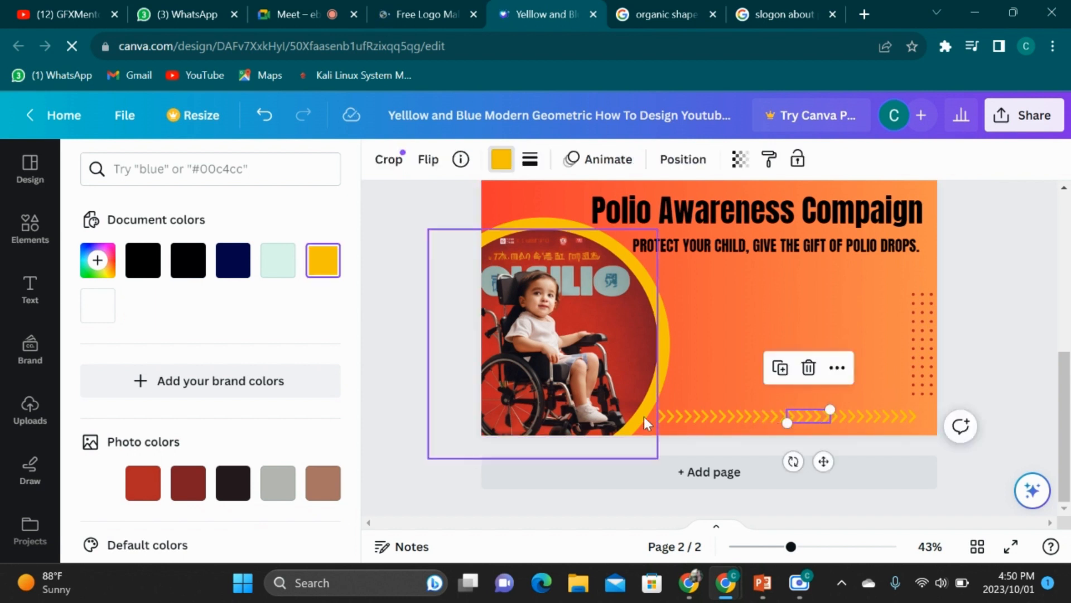
pyautogui.click(672, 426)
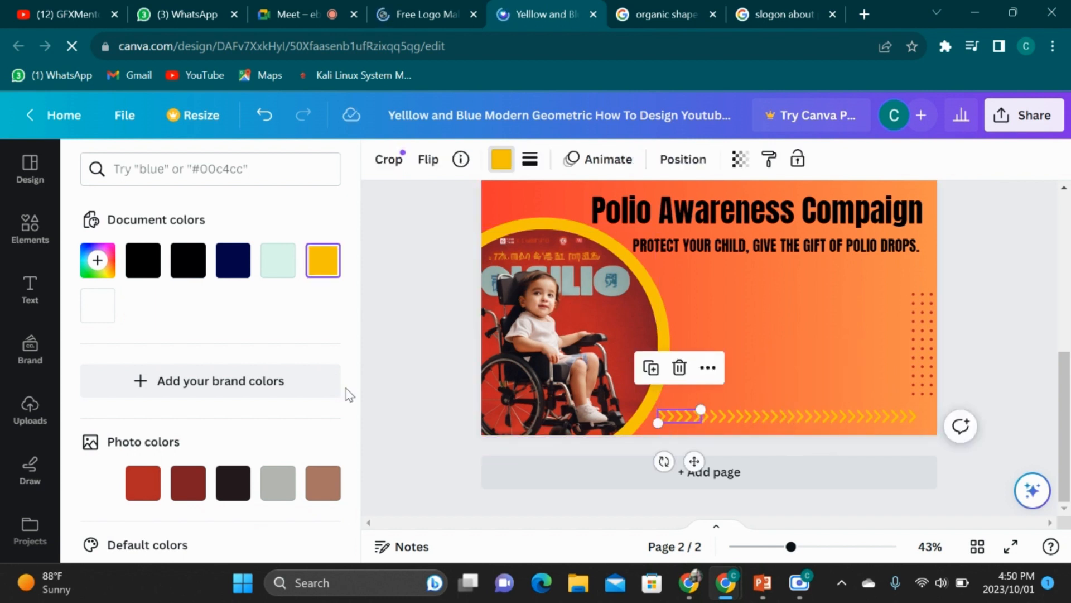
pyautogui.click(144, 483)
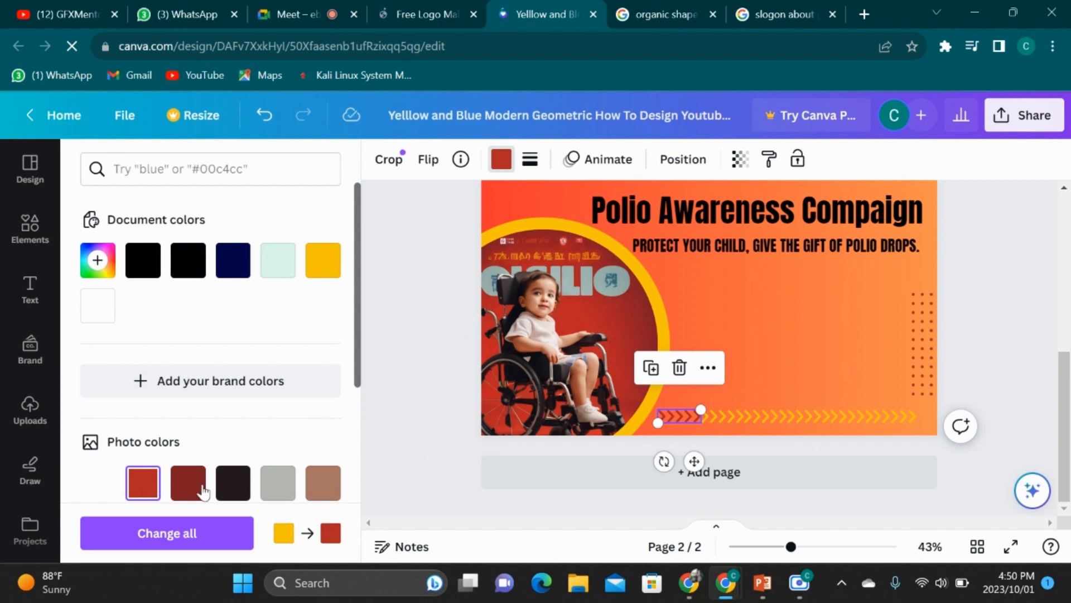
pyautogui.click(754, 414)
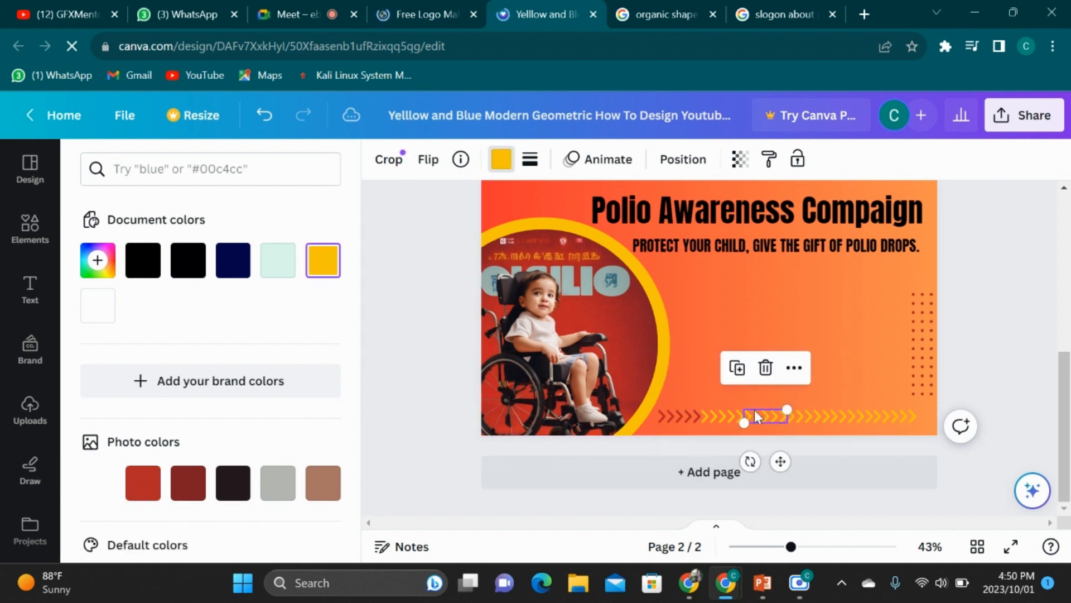
pyautogui.click(152, 487)
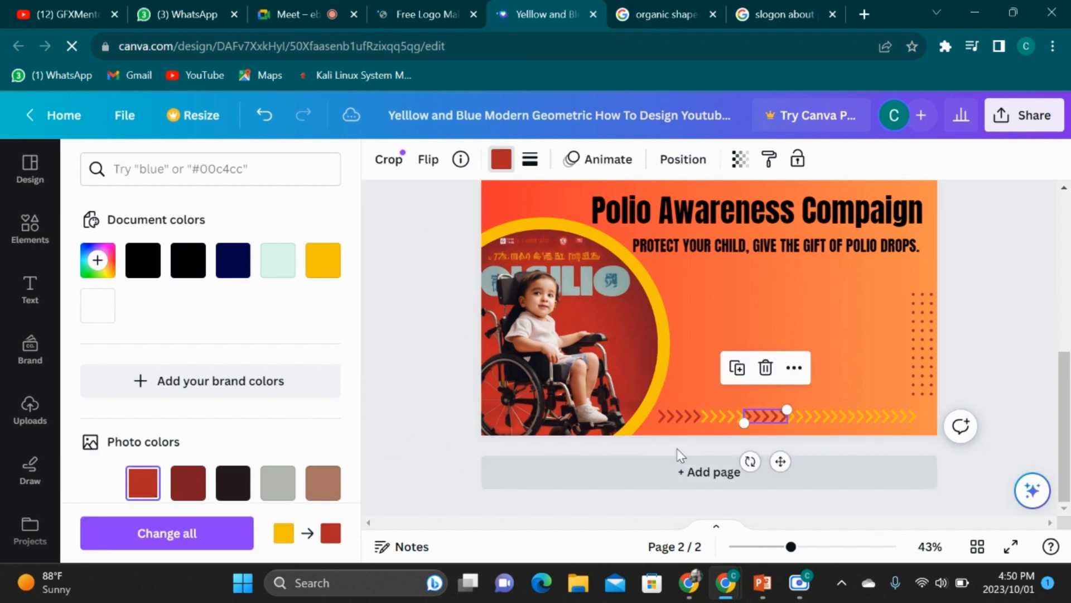
pyautogui.click(845, 418)
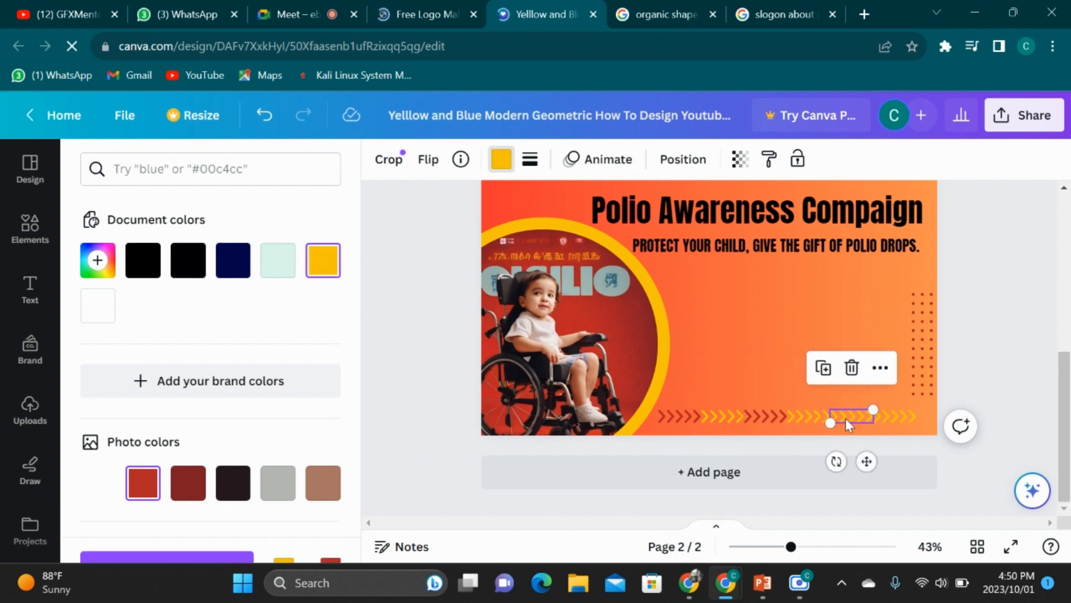
pyautogui.click(143, 489)
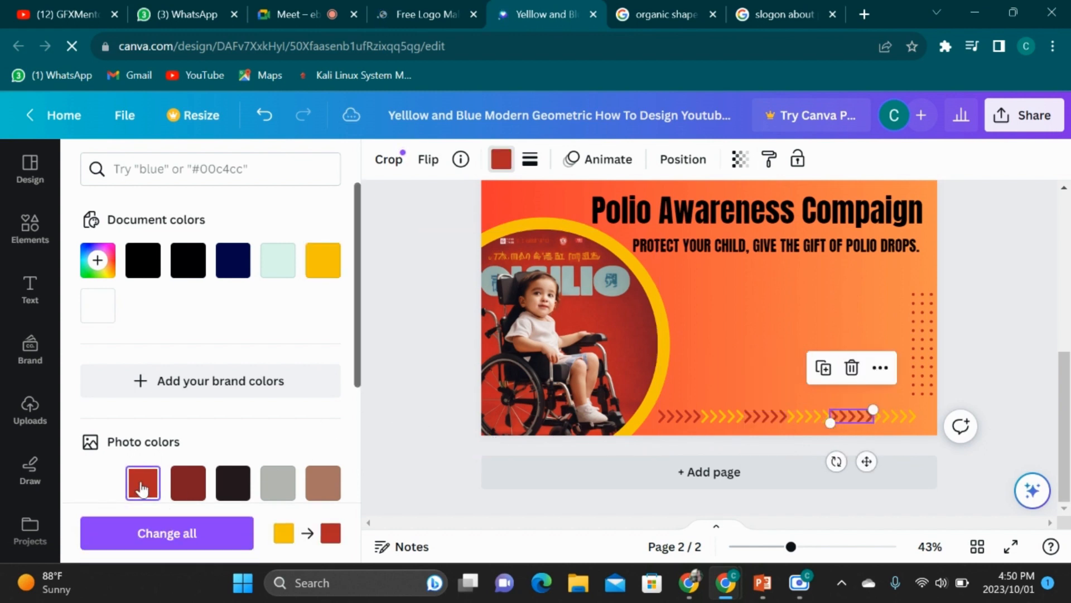
# Copy the "LEARN WITH SEEMI" label from page 1 to page 2 and place it just above the chevron row
pyautogui.click(666, 254)
pyautogui.scroll(2, 666, 251)
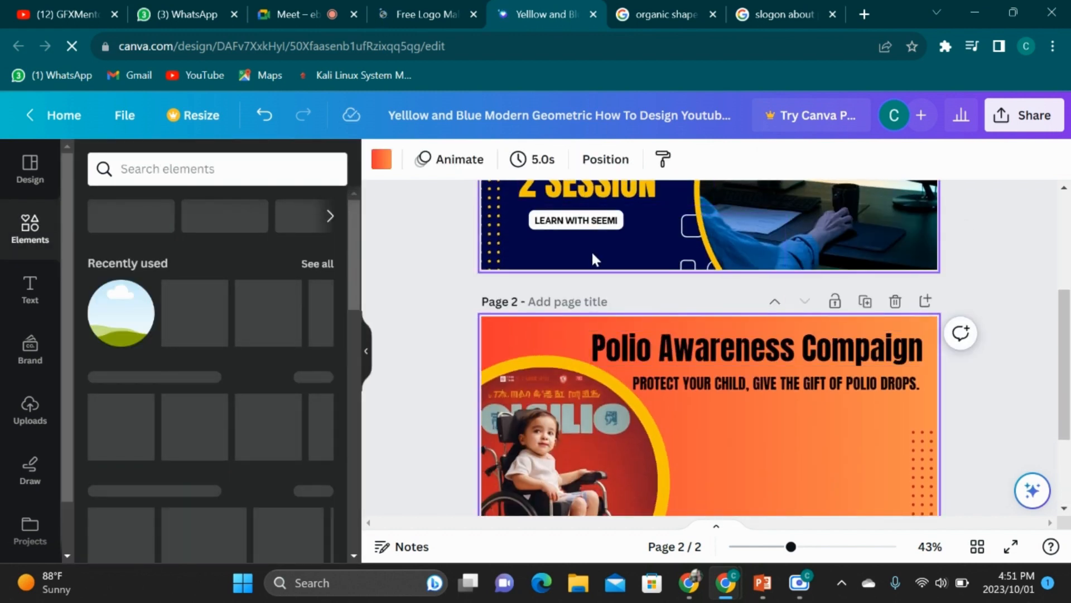
pyautogui.click(594, 220)
pyautogui.scroll(-2, 711, 326)
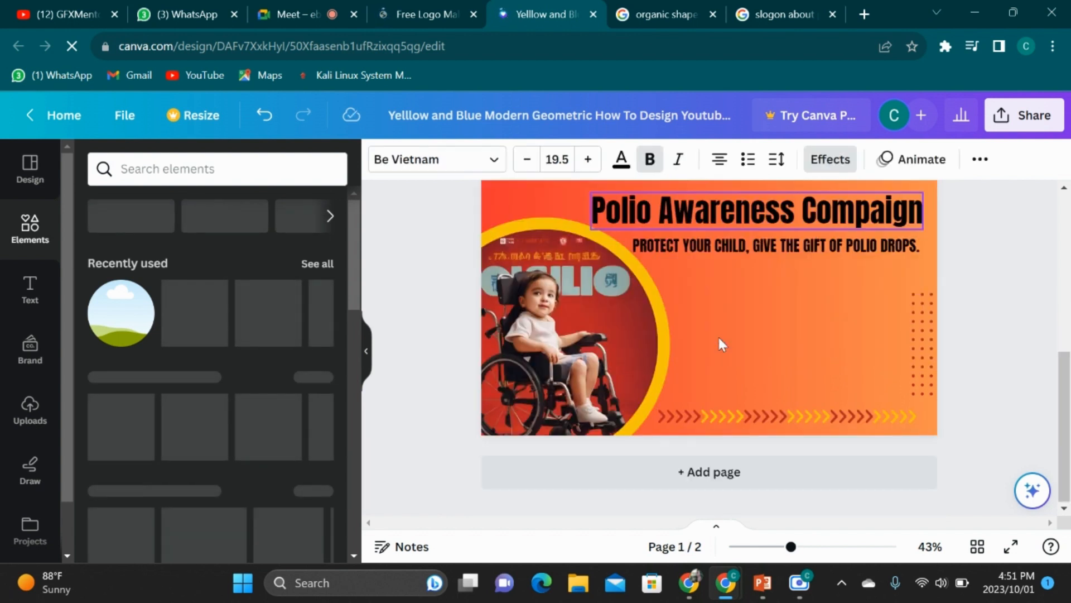
pyautogui.click(718, 335)
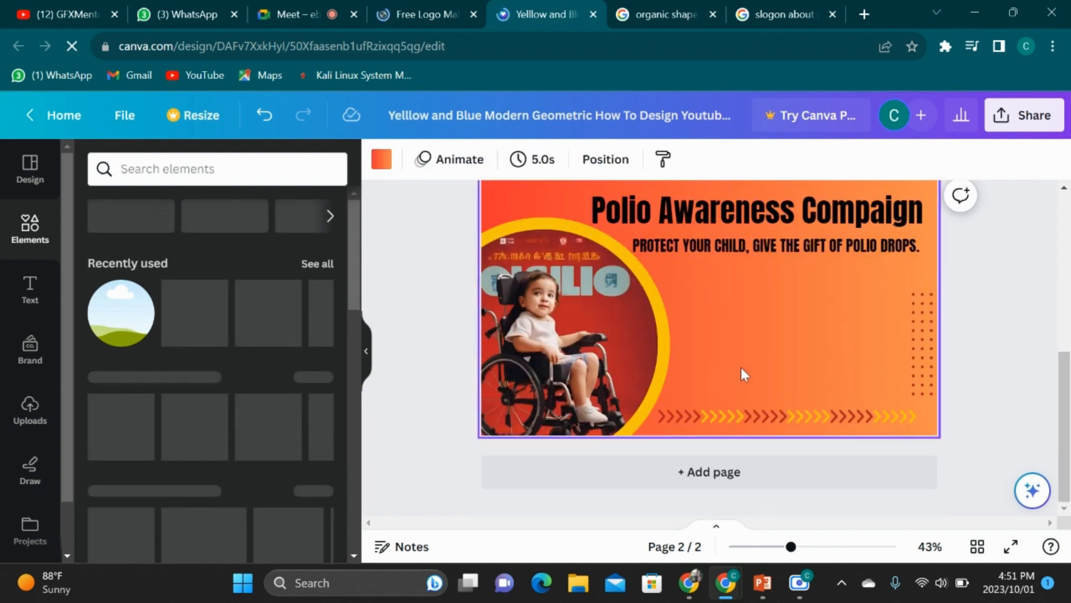
pyautogui.hotkey('ctrl', 'v')
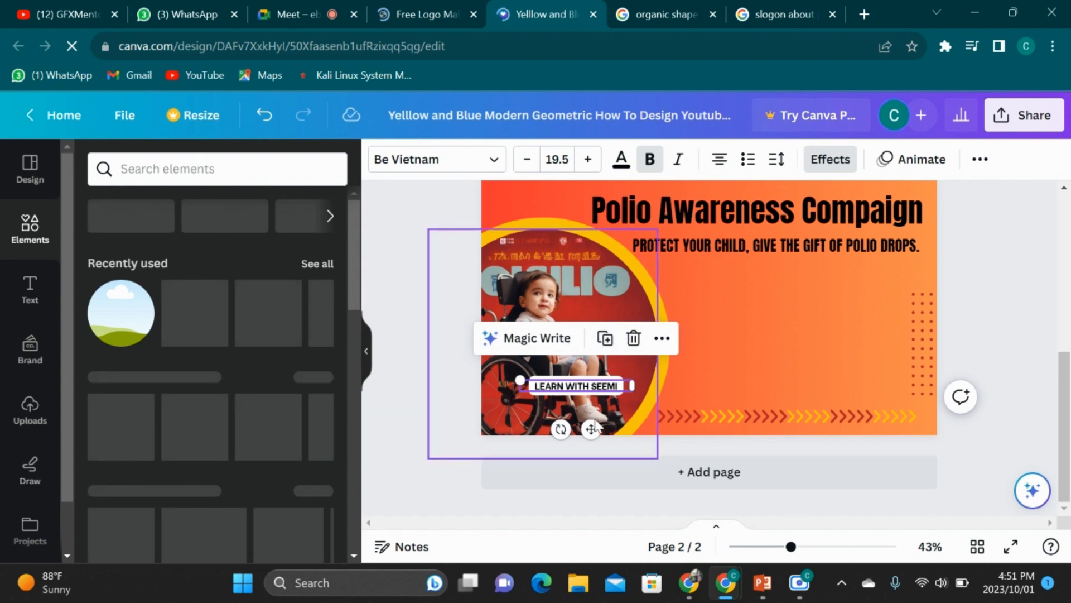
pyautogui.moveTo(591, 429); pyautogui.dragTo(749, 422)
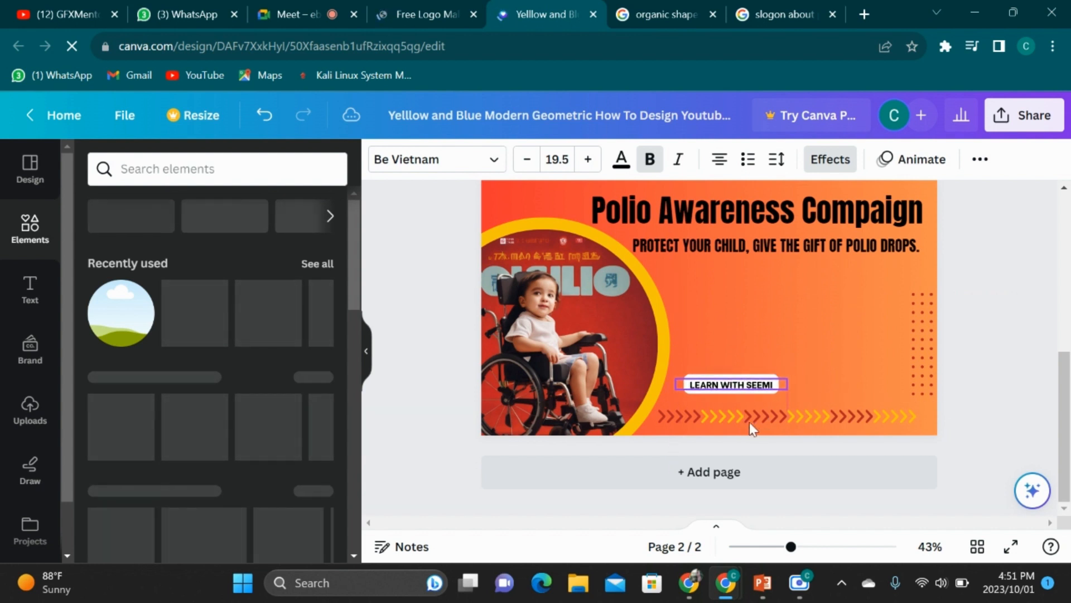
# Change the copied label's text to "2 OCTOBER 2023" and move it up and across, close to the red dot pattern
pyautogui.doubleClick(762, 384)
pyautogui.press('BackSpace')
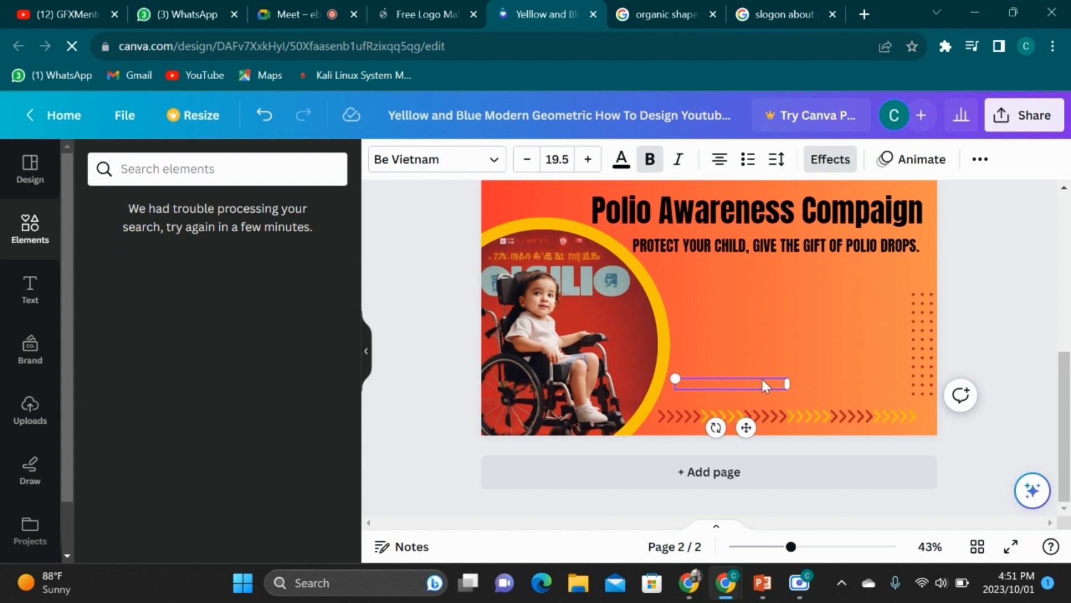
pyautogui.write('2 OCTO')
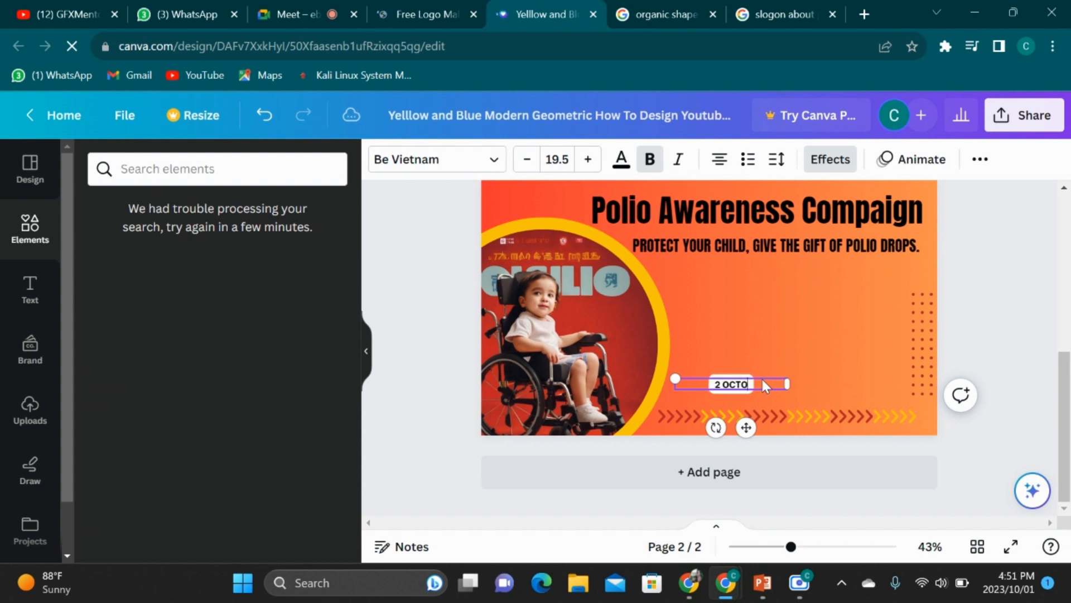
pyautogui.write('BER 2023')
pyautogui.click(865, 374)
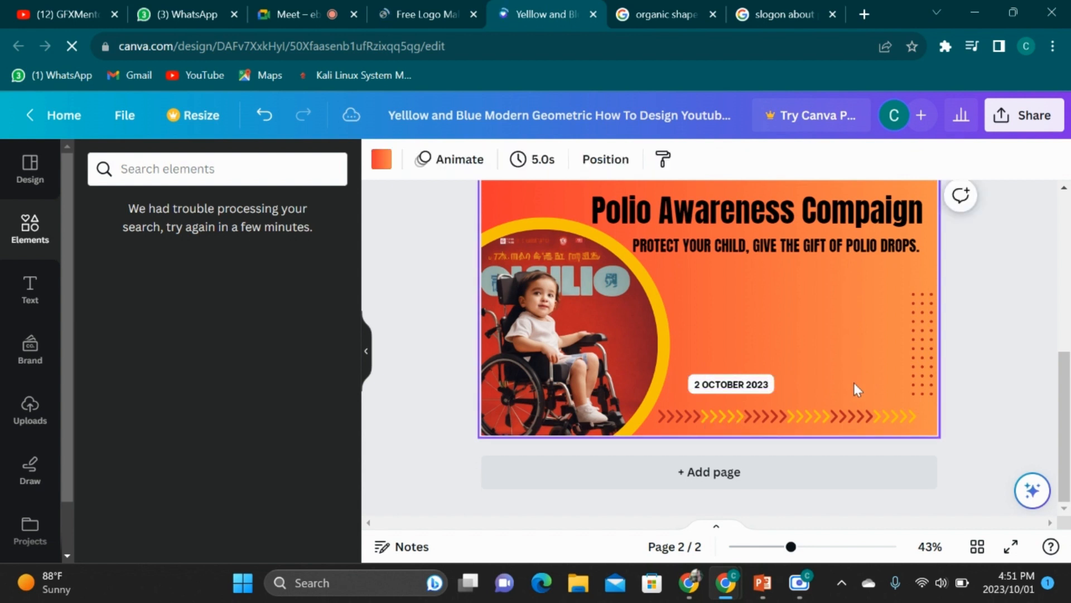
pyautogui.click(774, 388)
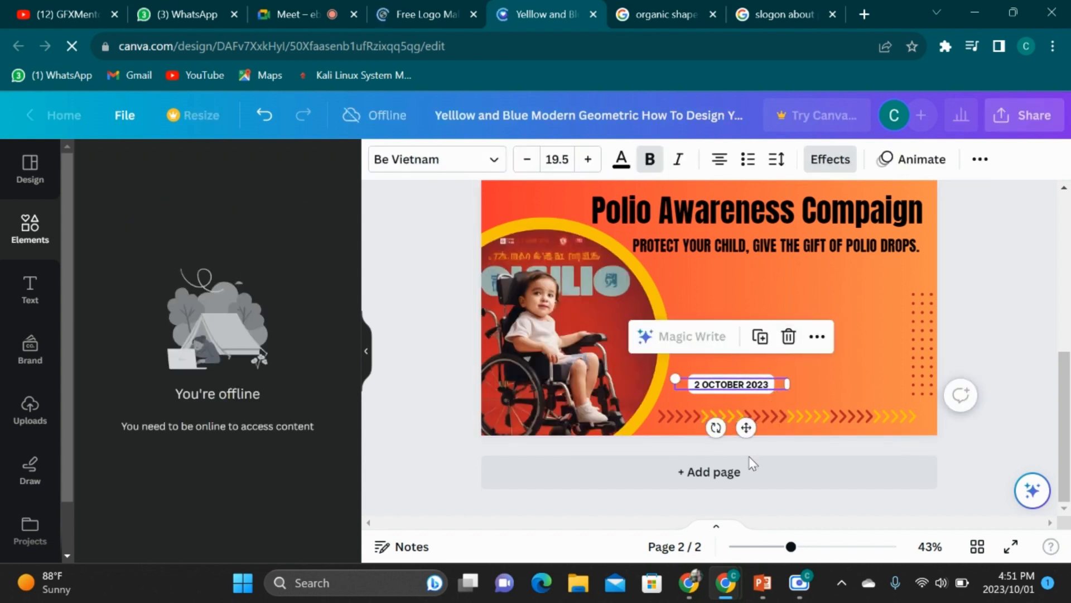
pyautogui.moveTo(746, 430); pyautogui.dragTo(867, 411)
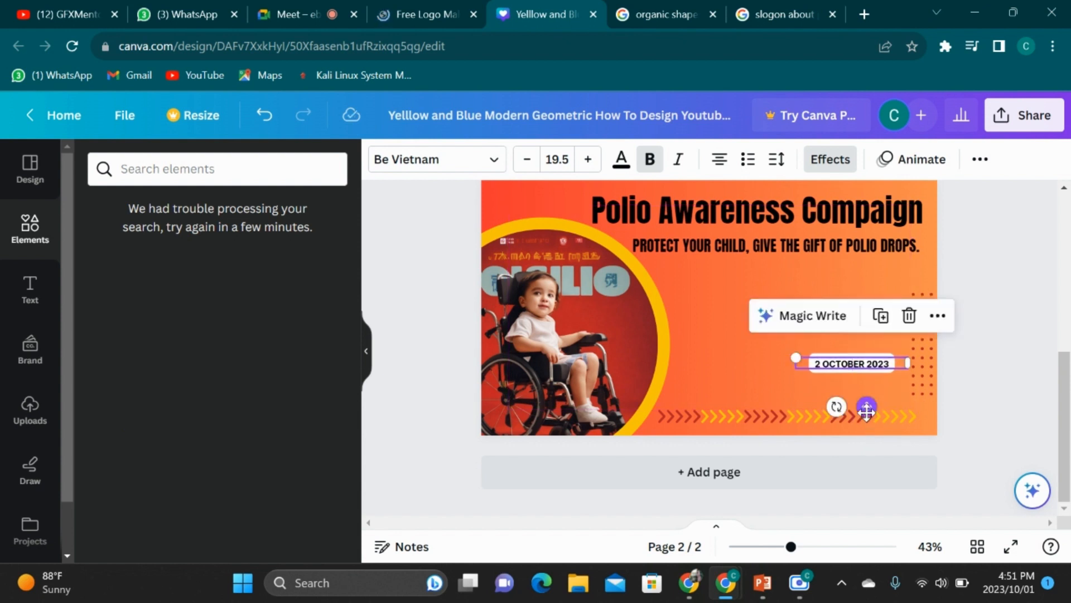
# Add the uploaded Rotaract and Rotary logo strip to page 2 and crop its upper edge slightly
pyautogui.click(39, 406)
pyautogui.scroll(-3, 130, 419)
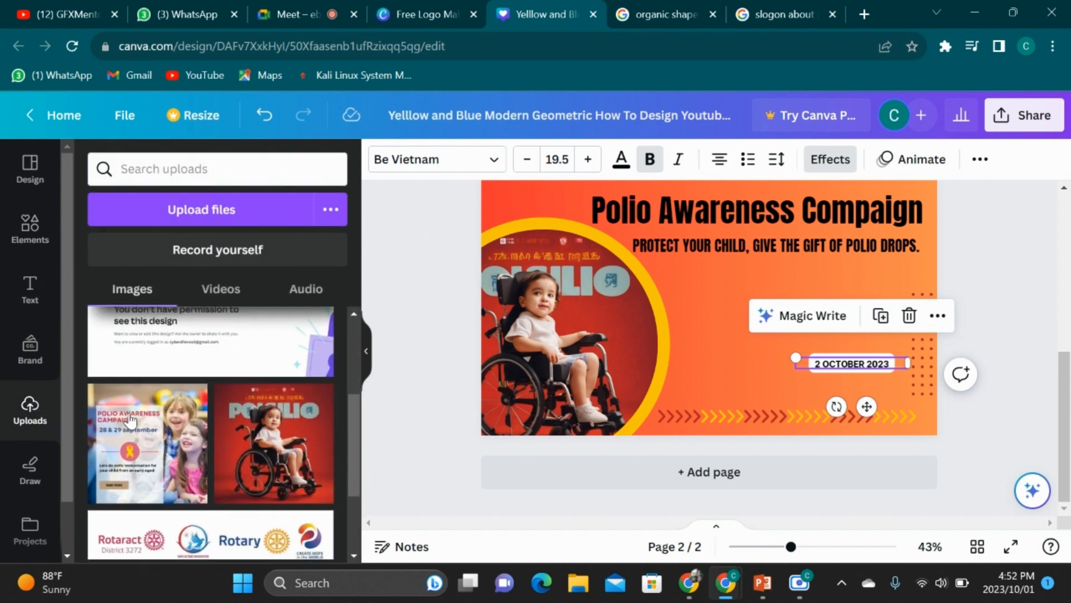
pyautogui.scroll(-3, 131, 416)
pyautogui.click(205, 422)
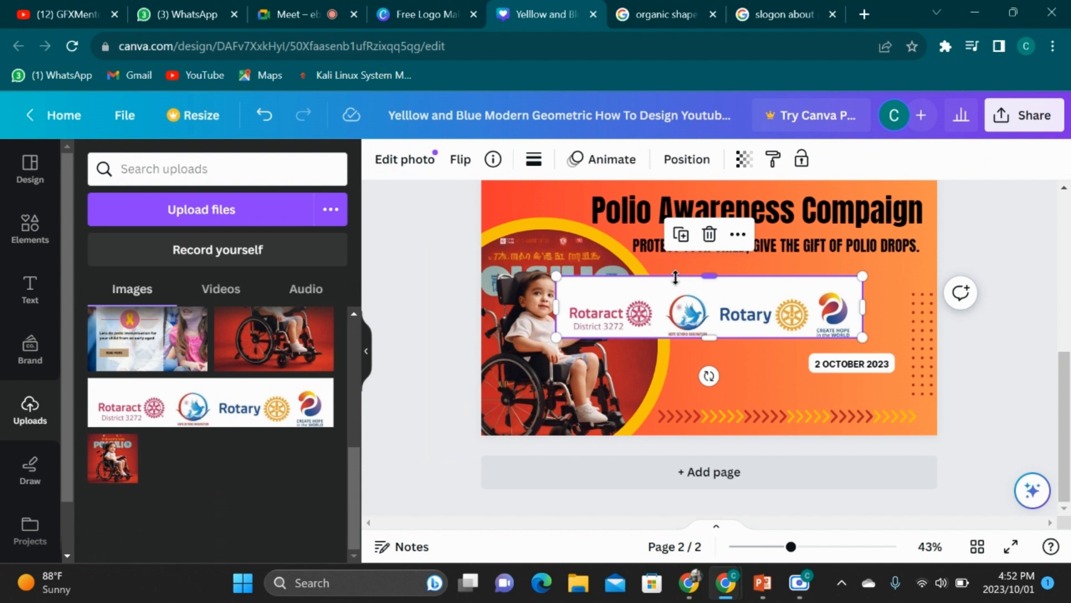
pyautogui.moveTo(707, 282); pyautogui.dragTo(708, 287)
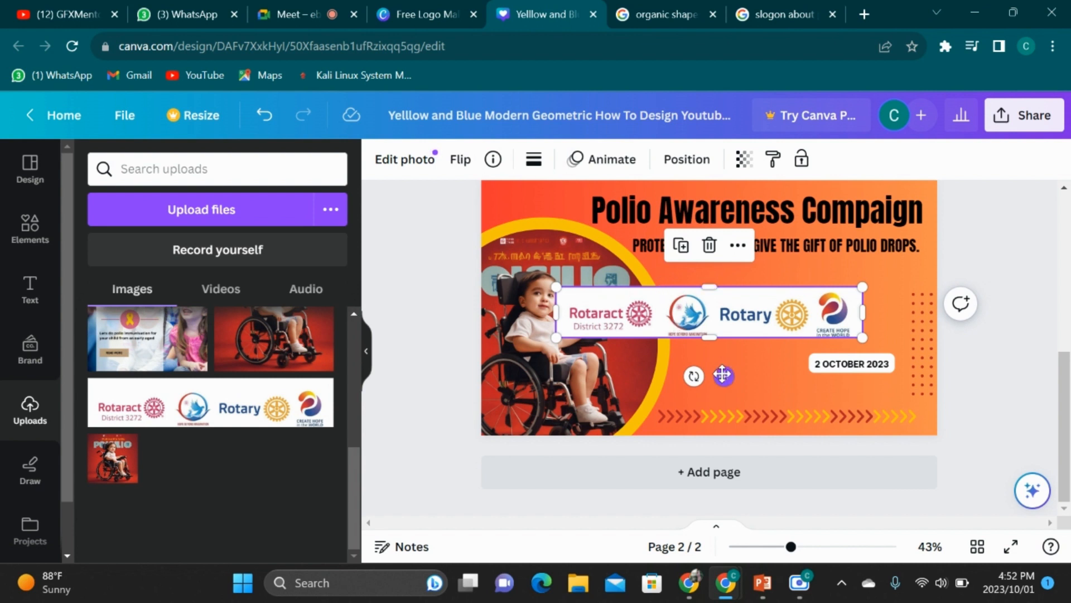
# Scale down the logo strip above the chevron row and move the date label up clear of it
pyautogui.moveTo(722, 375); pyautogui.dragTo(796, 443)
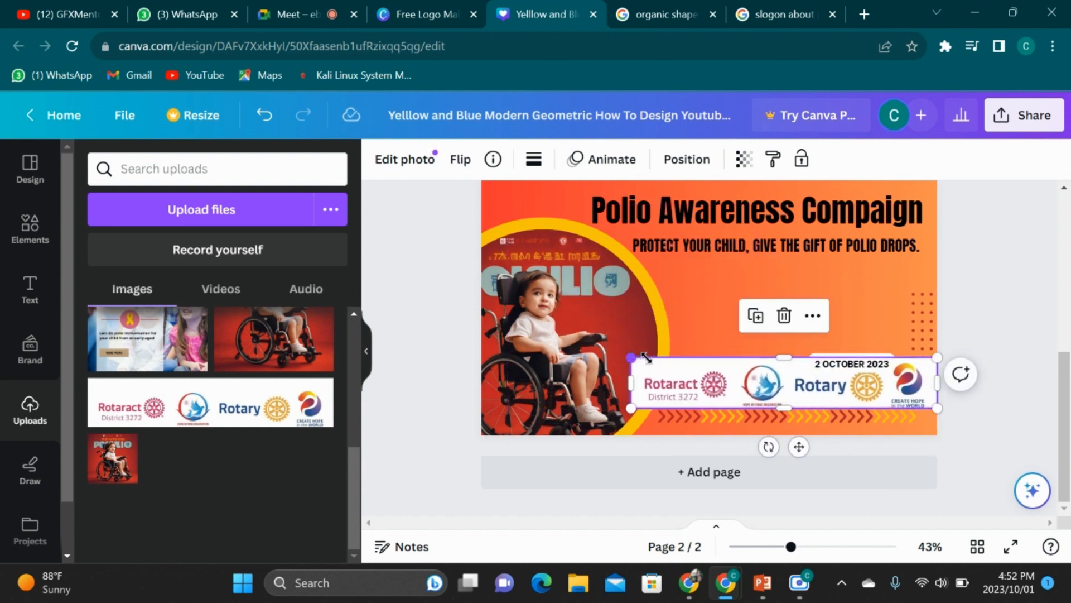
pyautogui.moveTo(646, 357); pyautogui.dragTo(677, 360)
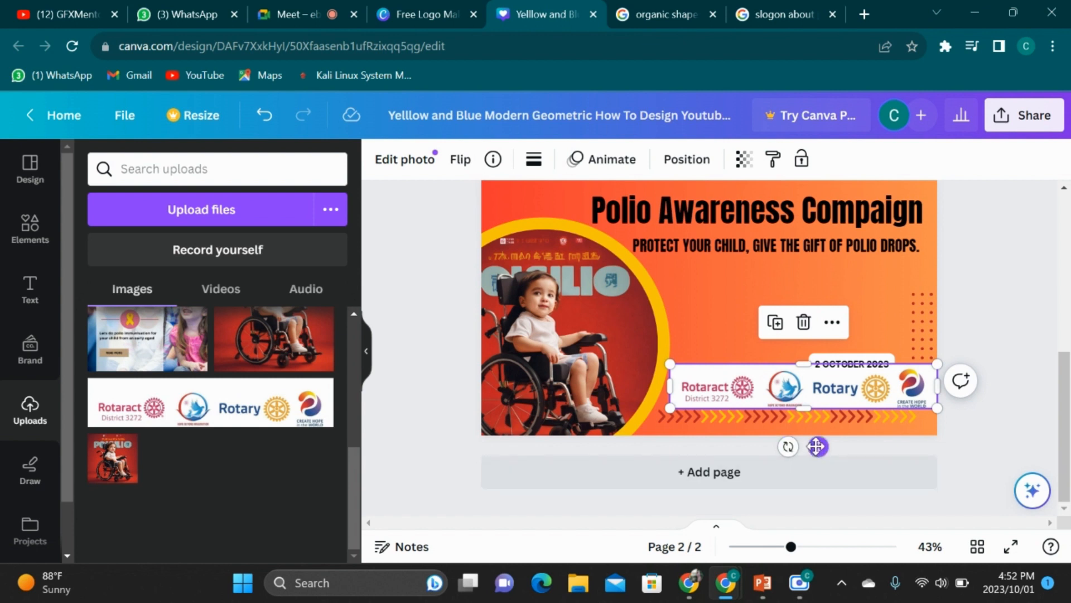
pyautogui.moveTo(817, 443); pyautogui.dragTo(803, 431)
pyautogui.click(862, 391)
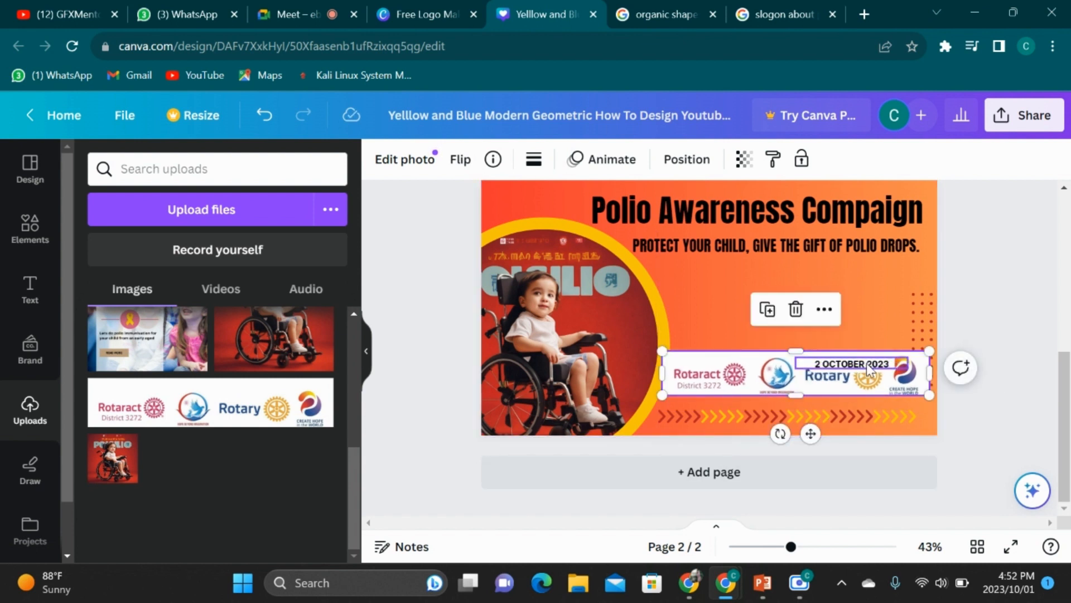
pyautogui.moveTo(862, 390); pyautogui.dragTo(867, 359)
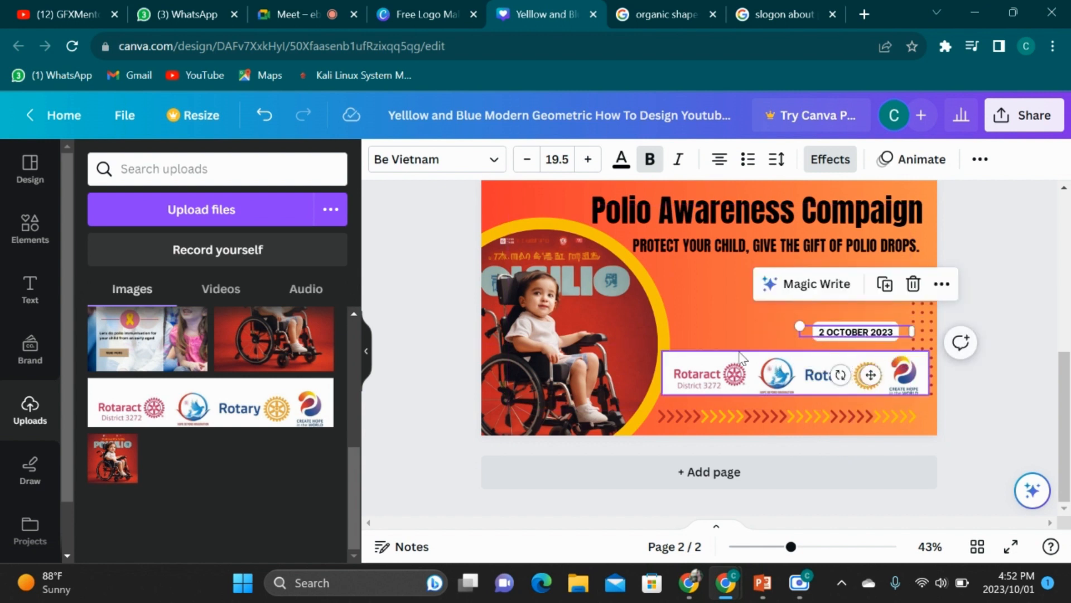
# Shrink the logo strip to fit between the photo circle and the dot pattern, then extend its right edge slightly
pyautogui.click(698, 368)
pyautogui.moveTo(664, 351); pyautogui.dragTo(679, 354)
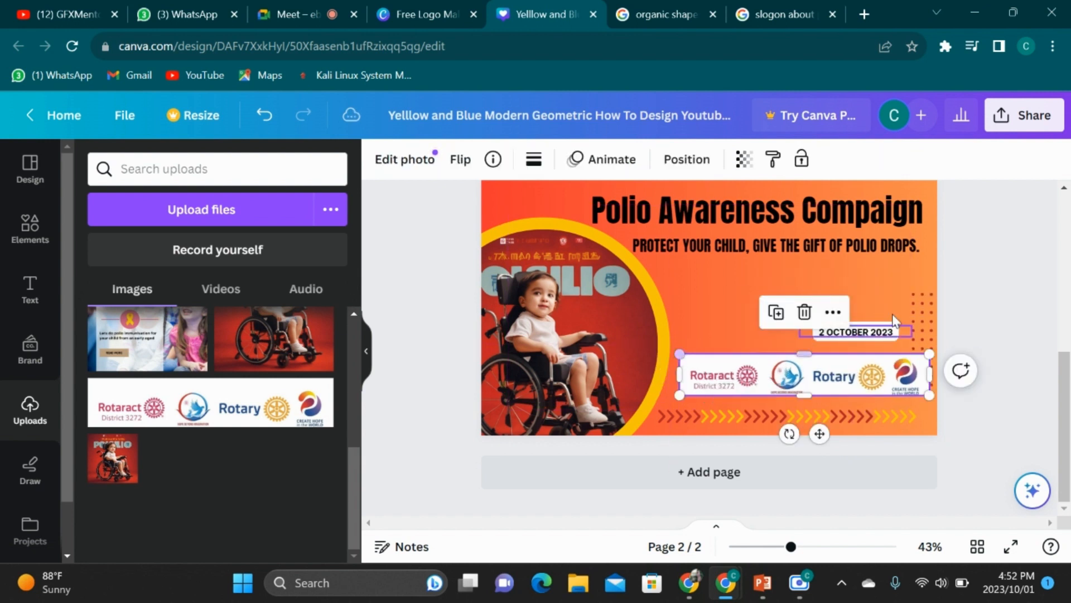
pyautogui.moveTo(929, 350); pyautogui.dragTo(903, 358)
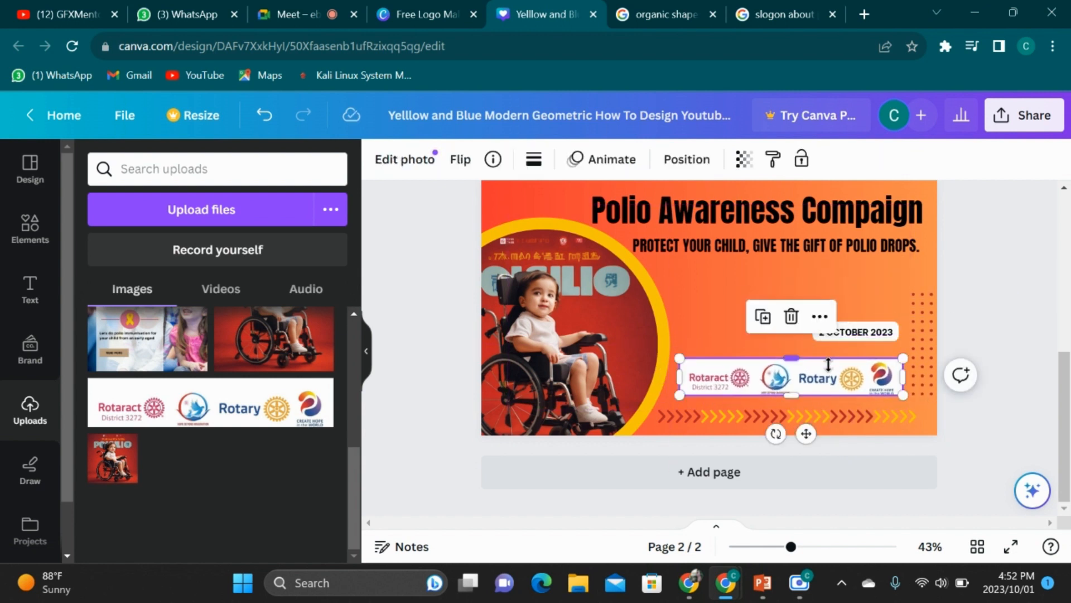
pyautogui.moveTo(832, 372); pyautogui.dragTo(824, 372)
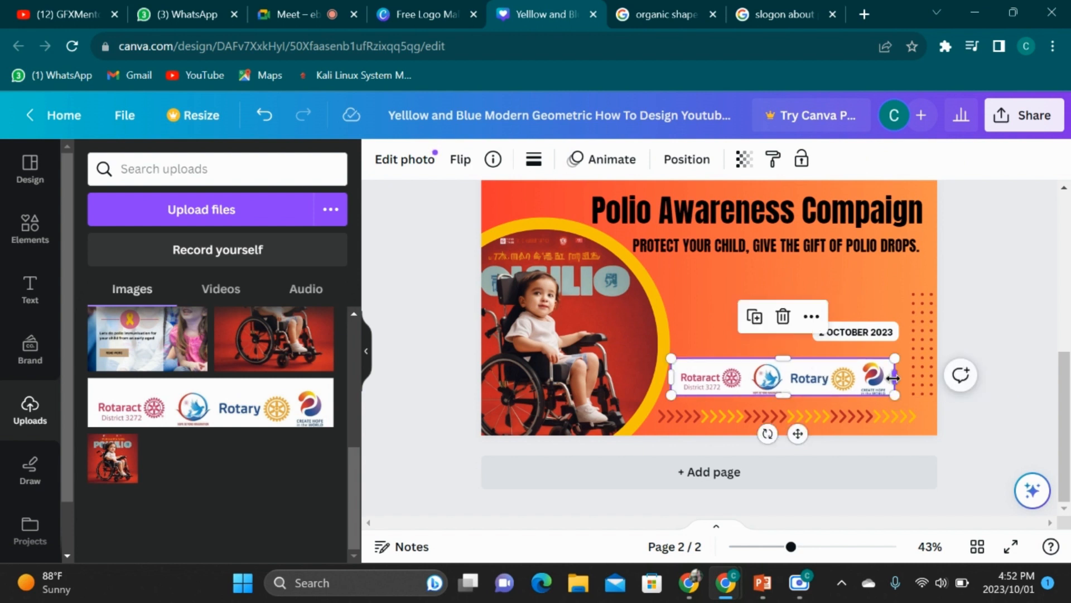
pyautogui.moveTo(893, 378); pyautogui.dragTo(905, 378)
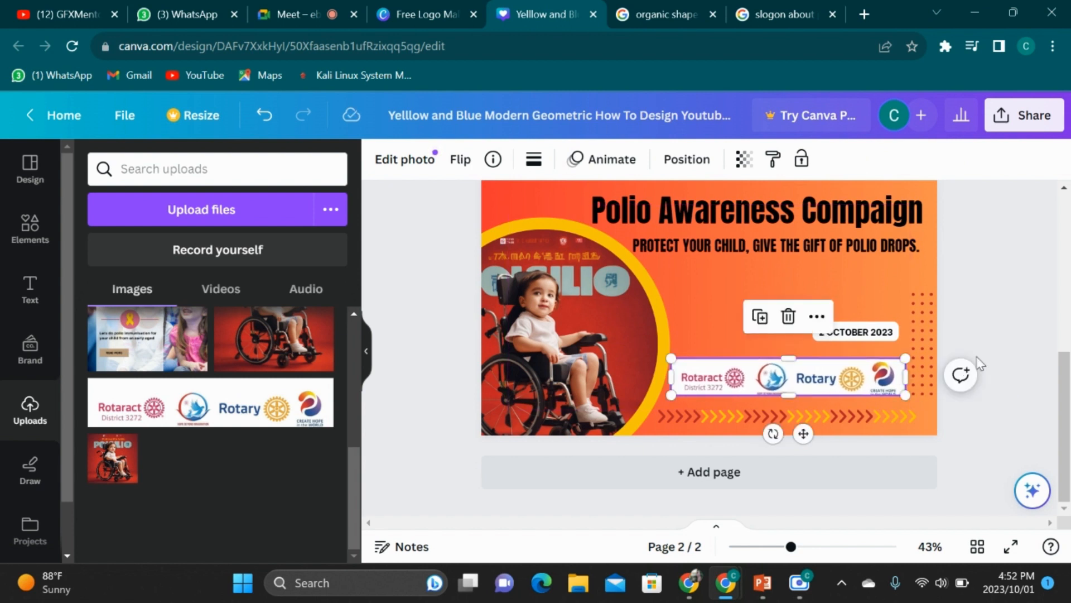
pyautogui.click(963, 363)
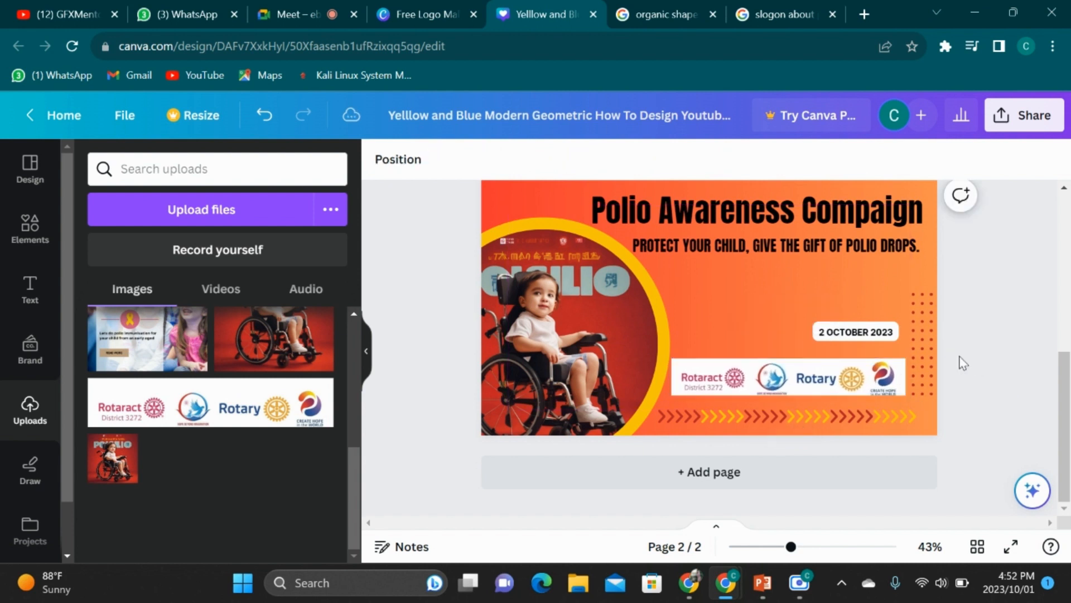
# Move the date label down to sit just above the right end of the logo strip
pyautogui.click(866, 332)
pyautogui.click(780, 324)
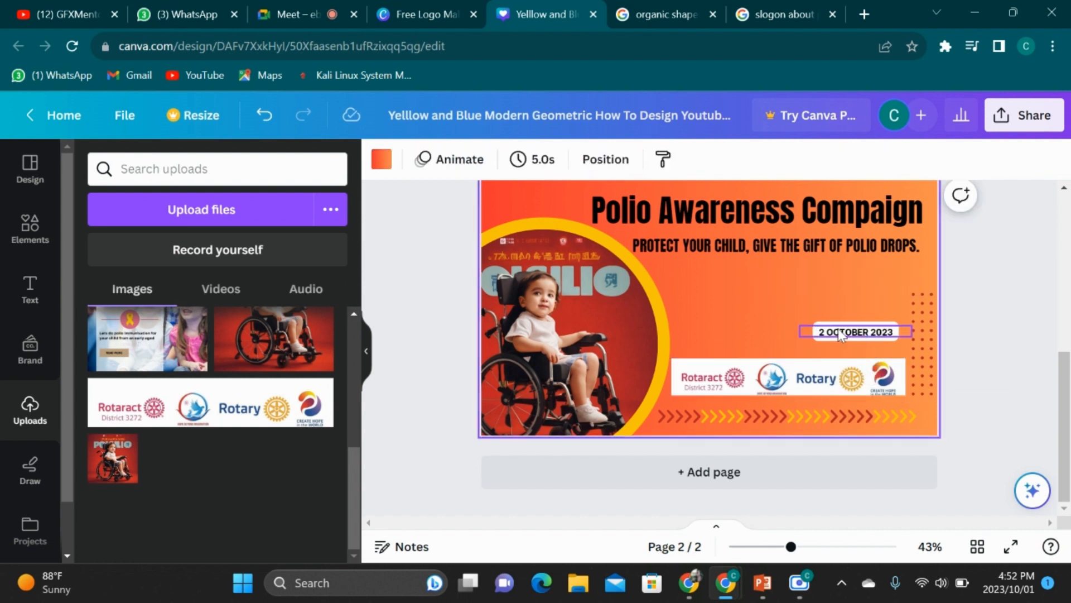
pyautogui.click(838, 330)
pyautogui.moveTo(838, 329); pyautogui.dragTo(878, 390)
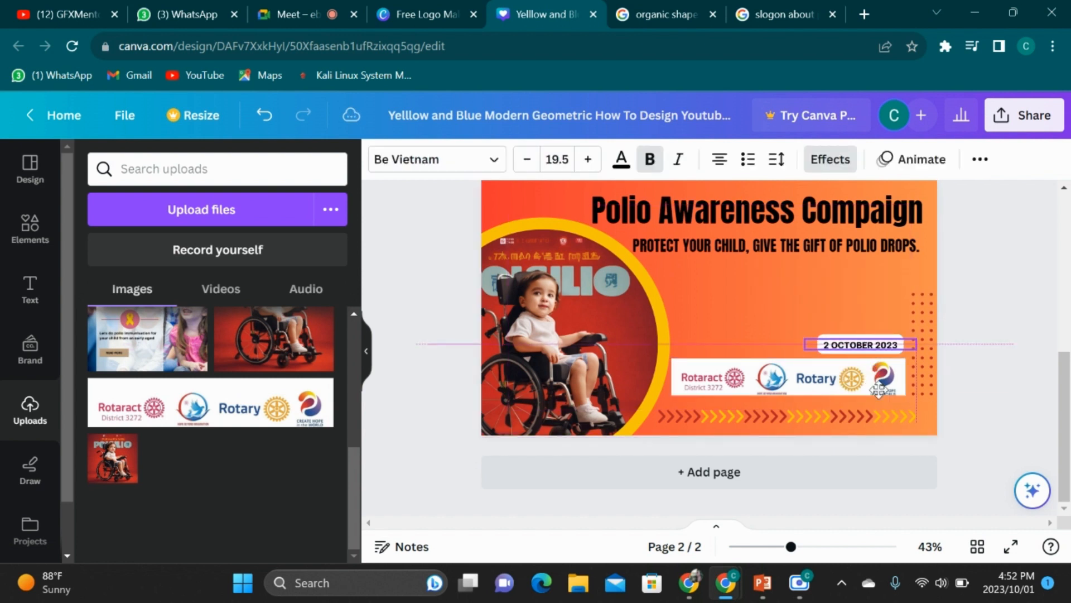
pyautogui.click(985, 395)
# Look through the photo editing tools, filters, effects and apps available for the logo strip
pyautogui.click(770, 374)
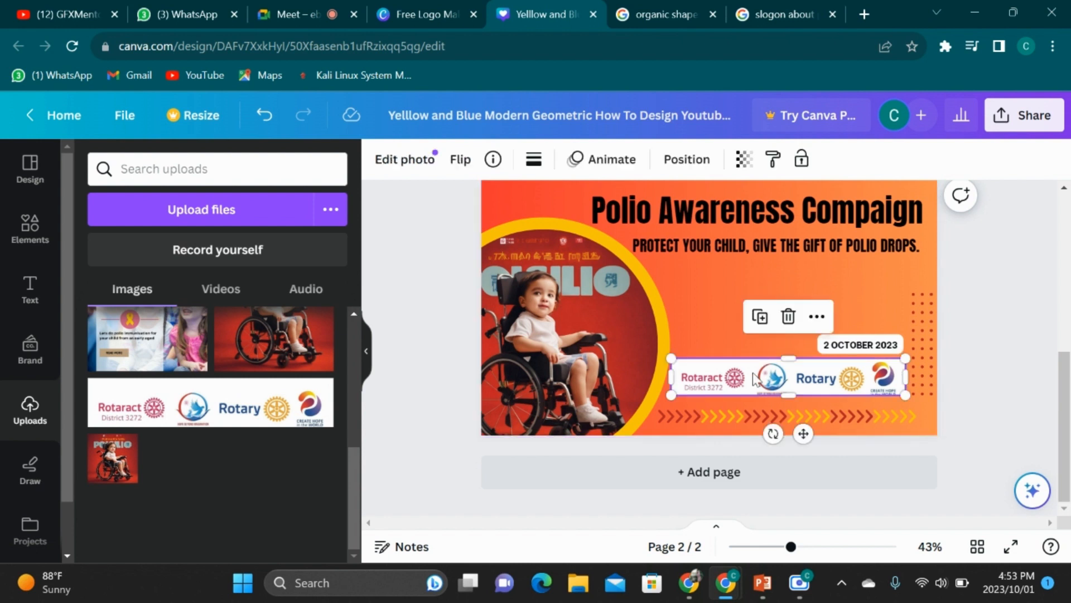
pyautogui.click(419, 161)
pyautogui.click(416, 162)
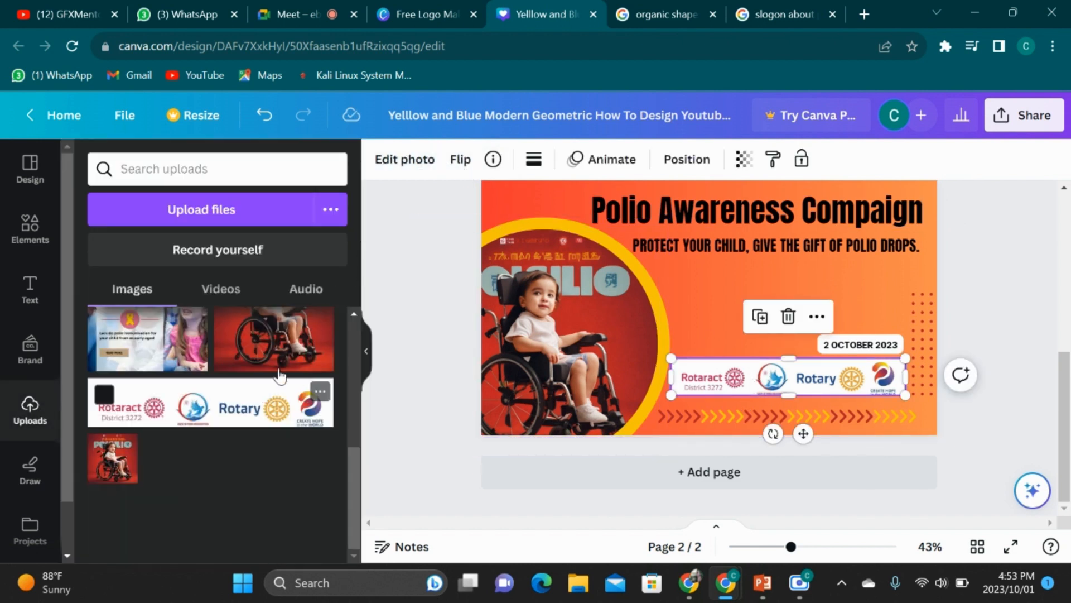
pyautogui.click(424, 157)
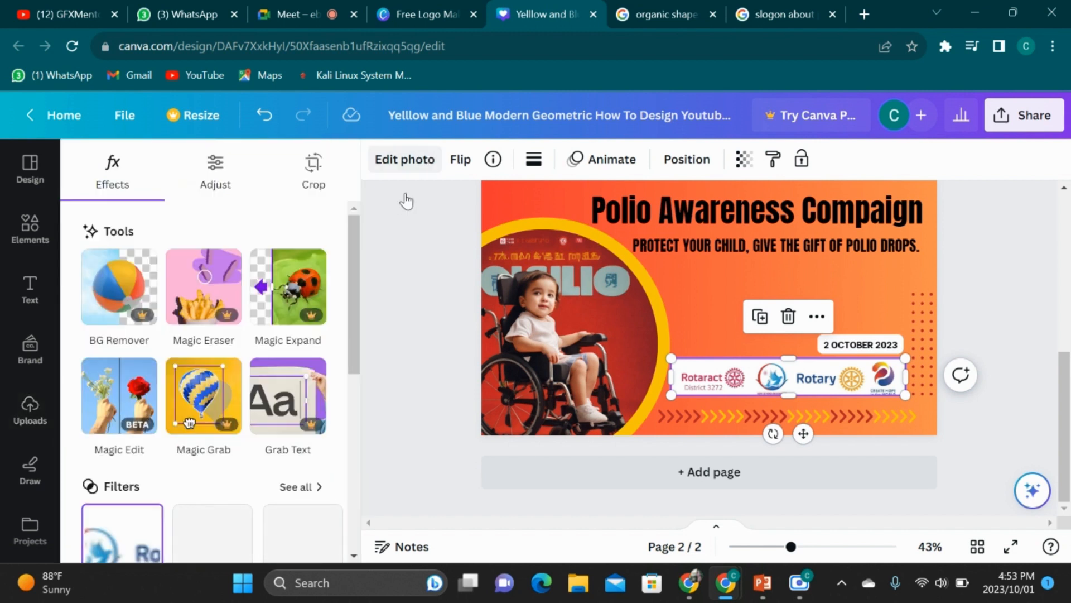
pyautogui.scroll(-3, 224, 427)
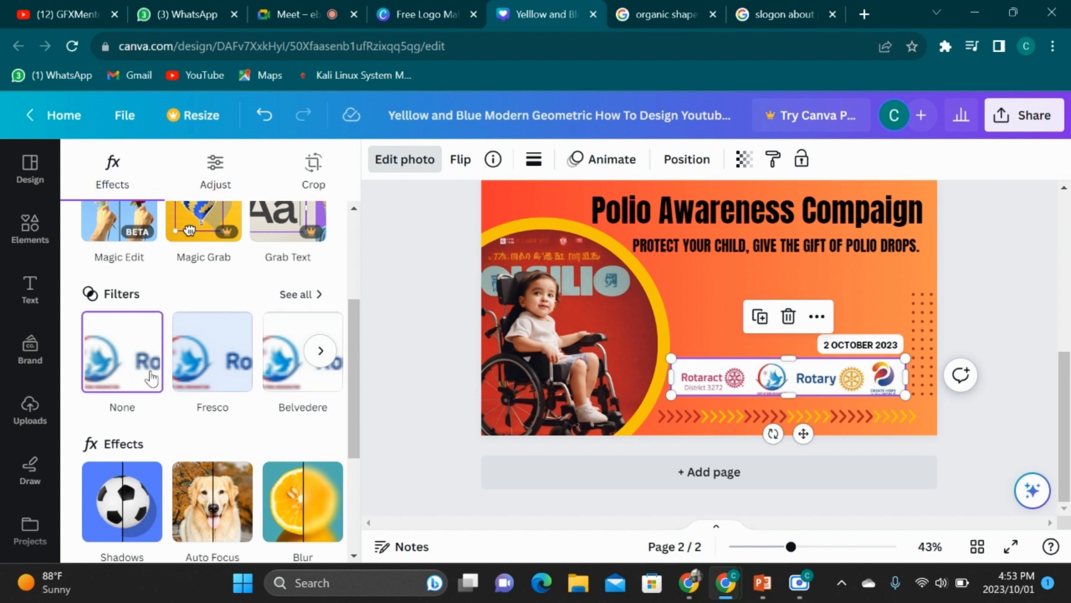
pyautogui.scroll(-3, 215, 394)
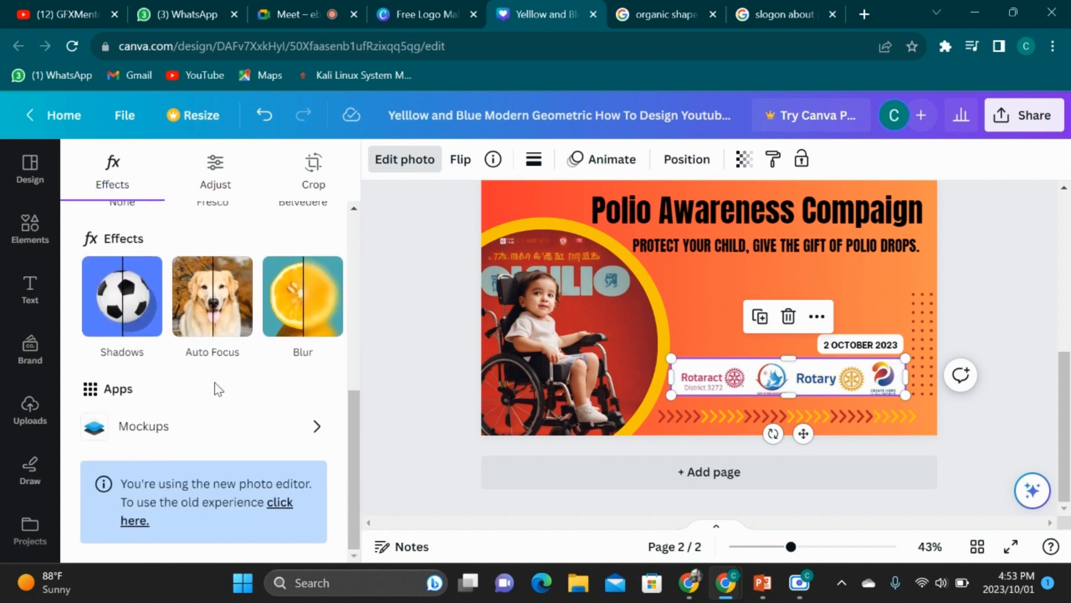
pyautogui.scroll(3, 217, 393)
pyautogui.scroll(5, 219, 395)
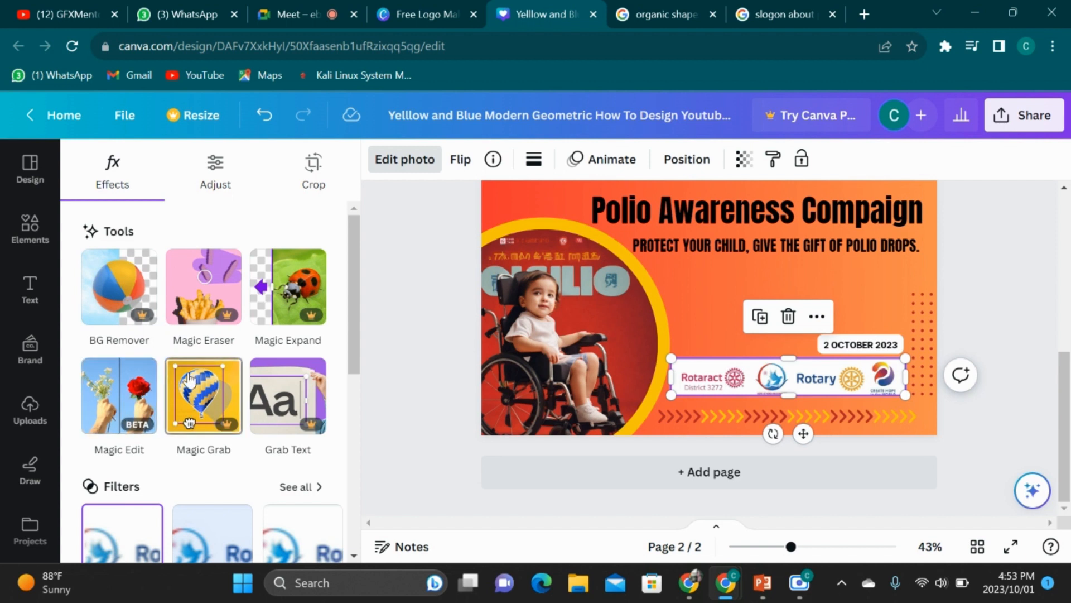
# Try the Temperature, Tint, Brightness and Contrast adjustments on the logo strip, returning each to 0
pyautogui.click(212, 177)
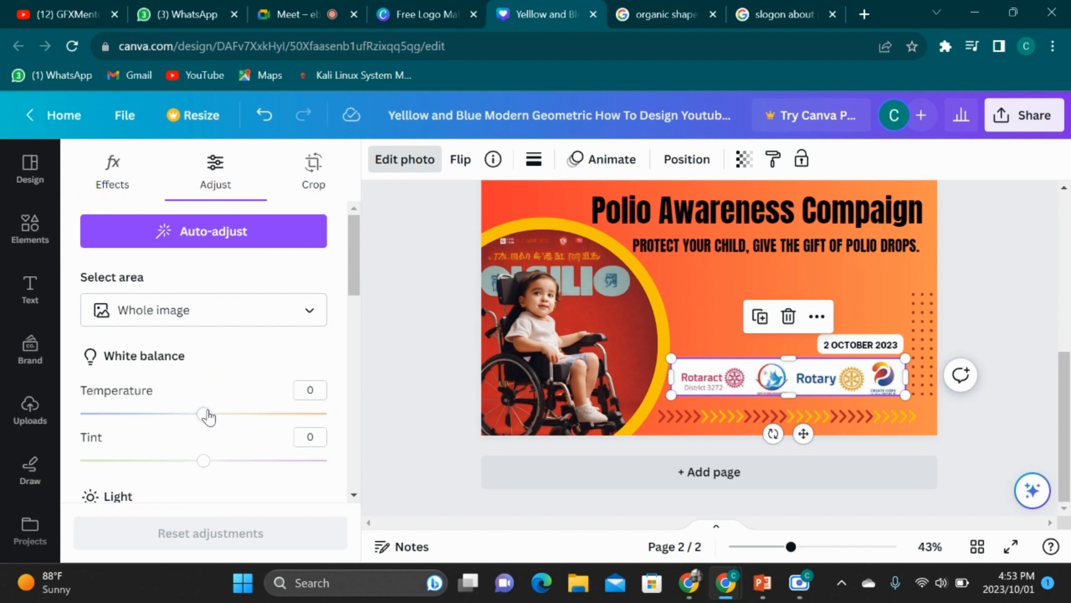
pyautogui.moveTo(207, 415)
pyautogui.mouseDown()
pyautogui.moveTo(320, 420)
pyautogui.moveTo(192, 417)
pyautogui.moveTo(204, 415)
pyautogui.mouseUp()
pyautogui.scroll(-1, 222, 478)
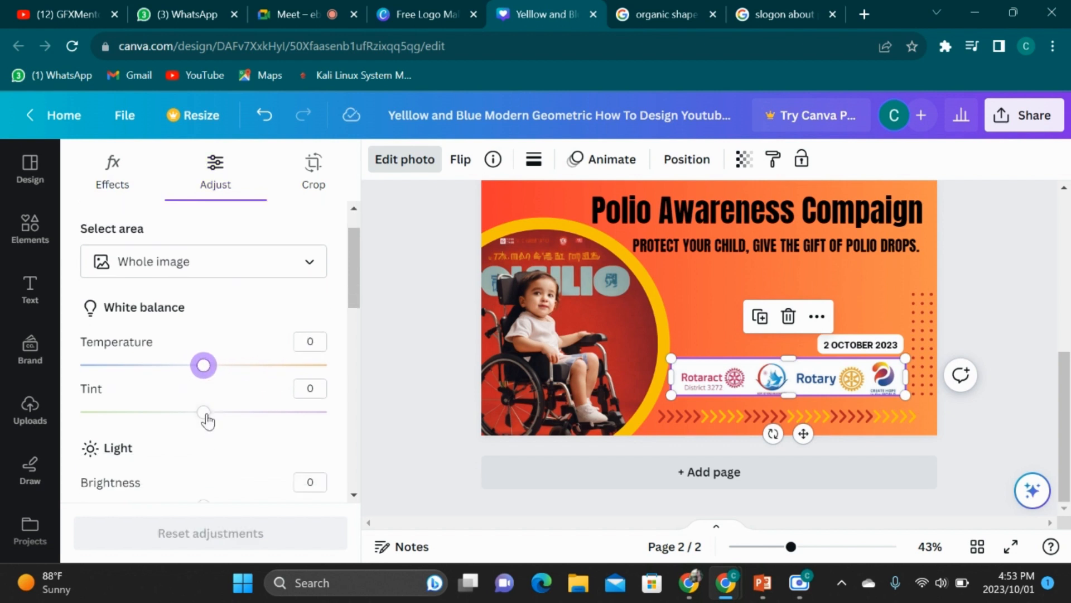
pyautogui.moveTo(208, 420)
pyautogui.mouseDown()
pyautogui.moveTo(339, 416)
pyautogui.moveTo(206, 413)
pyautogui.moveTo(189, 396)
pyautogui.moveTo(185, 408)
pyautogui.moveTo(332, 409)
pyautogui.moveTo(202, 412)
pyautogui.mouseUp()
pyautogui.scroll(-3, 196, 469)
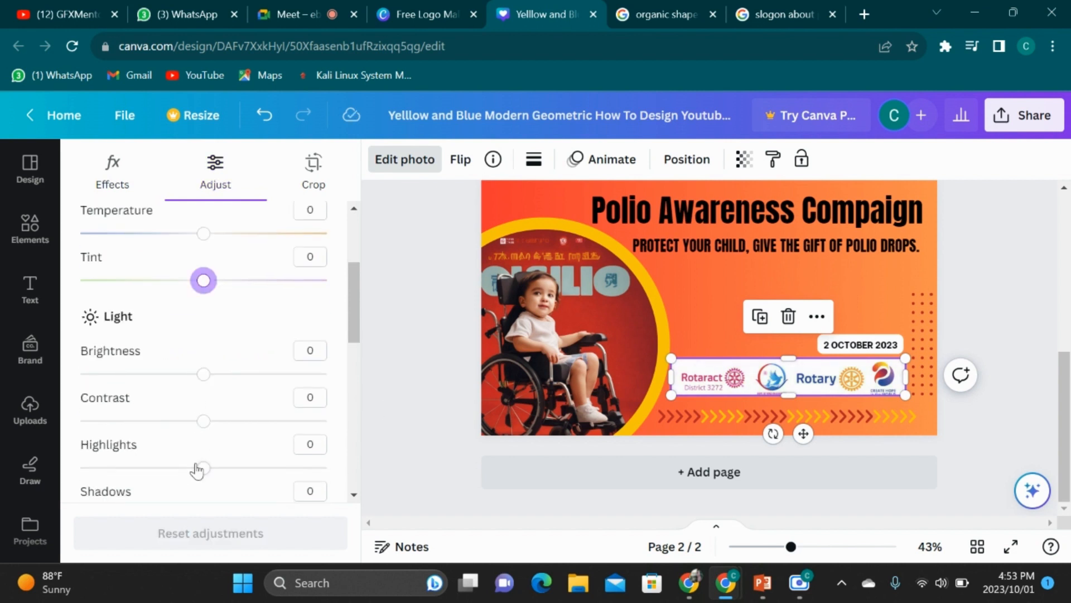
pyautogui.moveTo(204, 355)
pyautogui.mouseDown()
pyautogui.moveTo(320, 349)
pyautogui.moveTo(306, 373)
pyautogui.moveTo(206, 371)
pyautogui.moveTo(367, 415)
pyautogui.moveTo(172, 364)
pyautogui.moveTo(96, 359)
pyautogui.moveTo(205, 354)
pyautogui.moveTo(208, 363)
pyautogui.mouseUp()
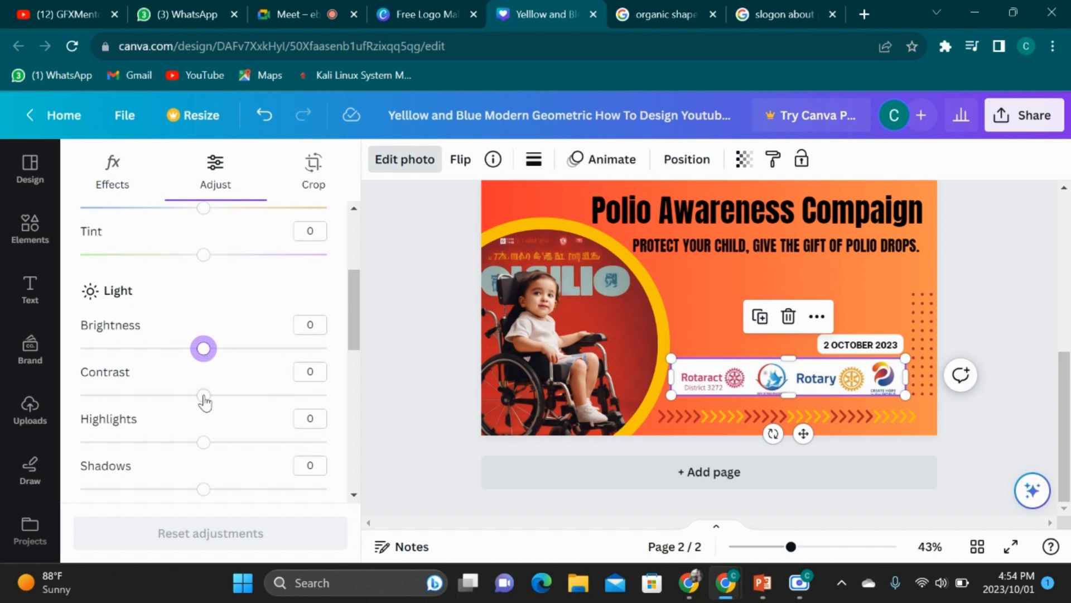
pyautogui.moveTo(205, 401)
pyautogui.mouseDown()
pyautogui.moveTo(300, 397)
pyautogui.moveTo(79, 401)
pyautogui.moveTo(281, 397)
pyautogui.moveTo(204, 395)
pyautogui.mouseUp()
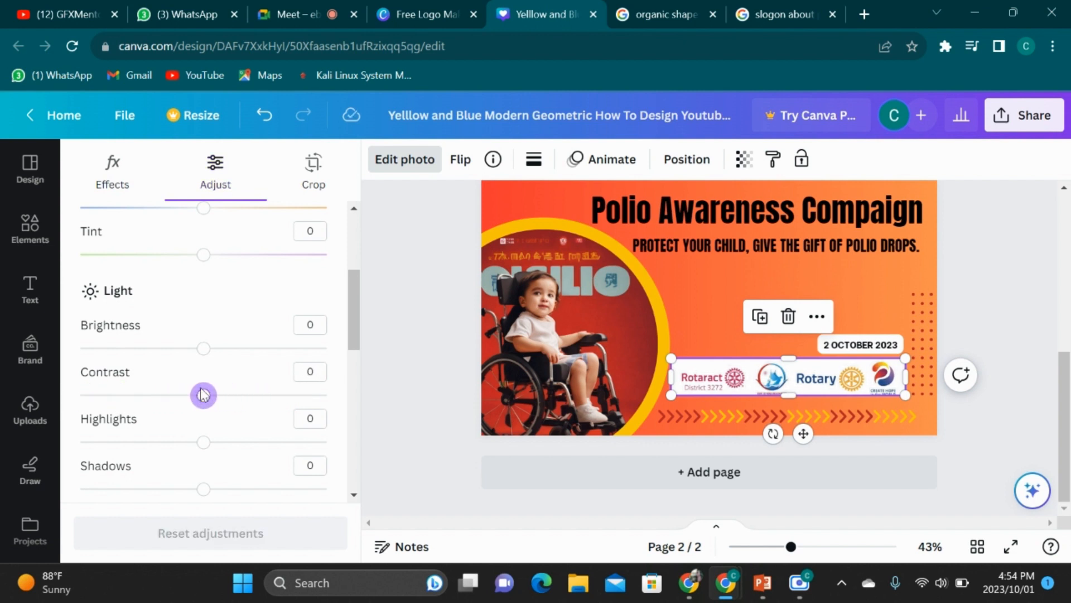
# Look through the remaining Light, Color, Color edit and Texture adjustments available for the logo strip
pyautogui.scroll(-1, 224, 416)
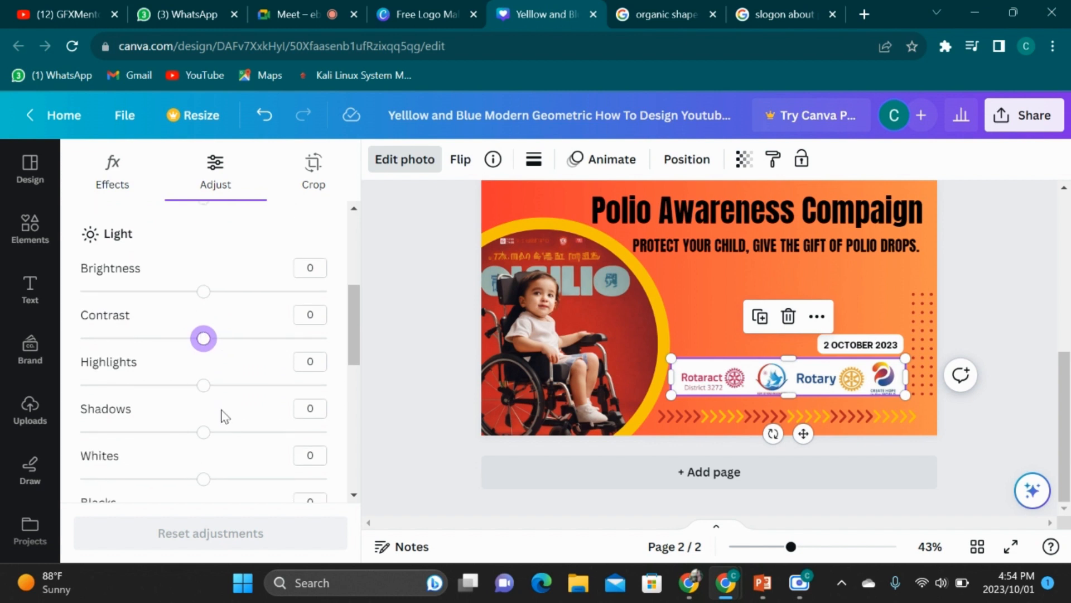
pyautogui.scroll(-1, 224, 415)
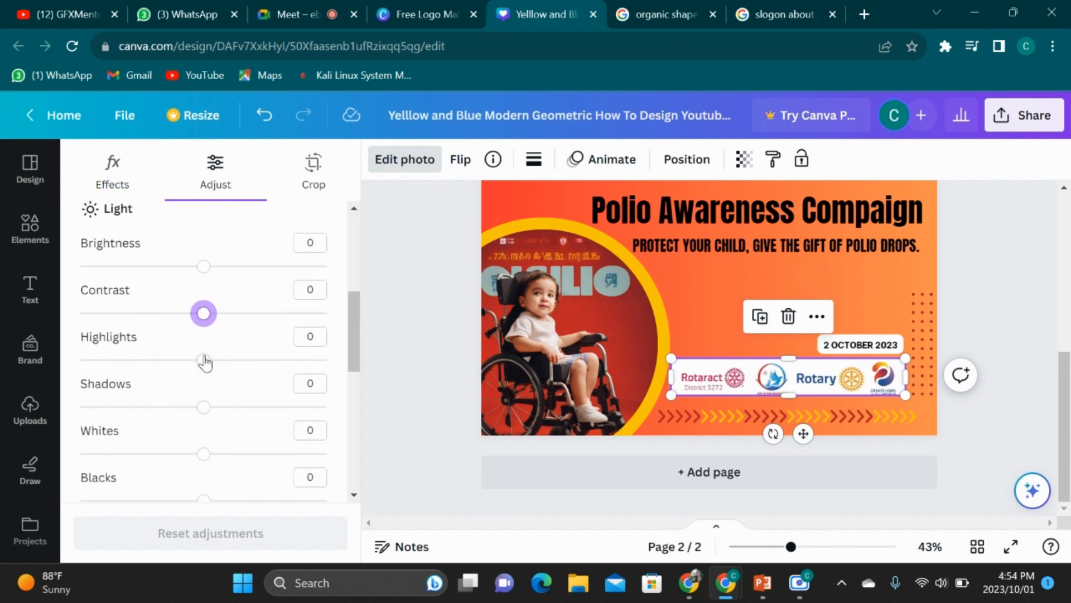
pyautogui.moveTo(205, 362)
pyautogui.mouseDown()
pyautogui.moveTo(304, 363)
pyautogui.moveTo(203, 376)
pyautogui.mouseUp()
pyautogui.scroll(-3, 212, 393)
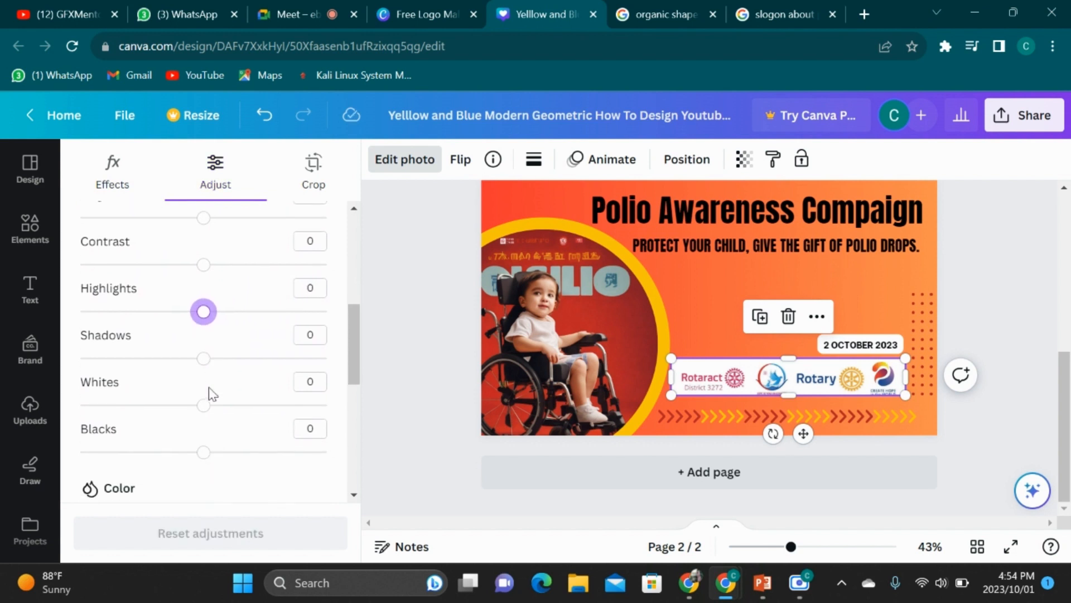
pyautogui.rightClick(197, 366)
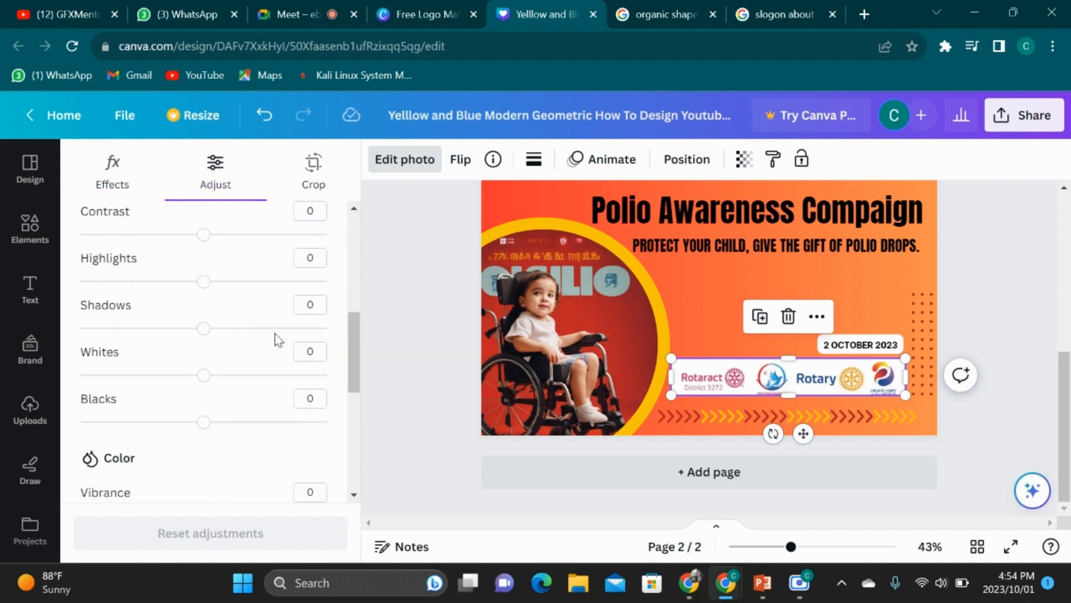
pyautogui.click(354, 433)
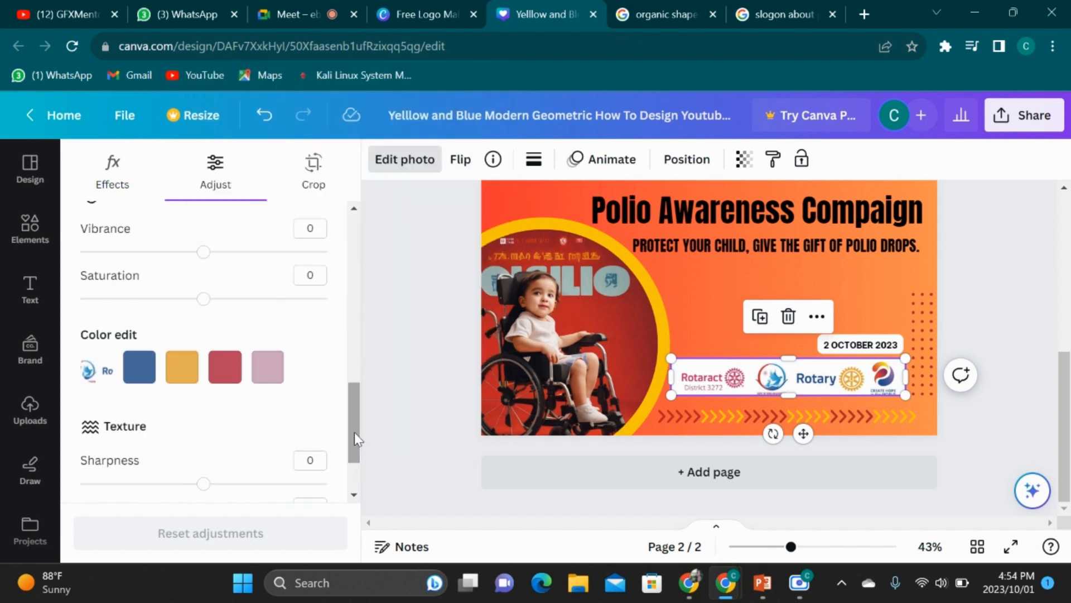
pyautogui.moveTo(354, 432); pyautogui.dragTo(333, 446)
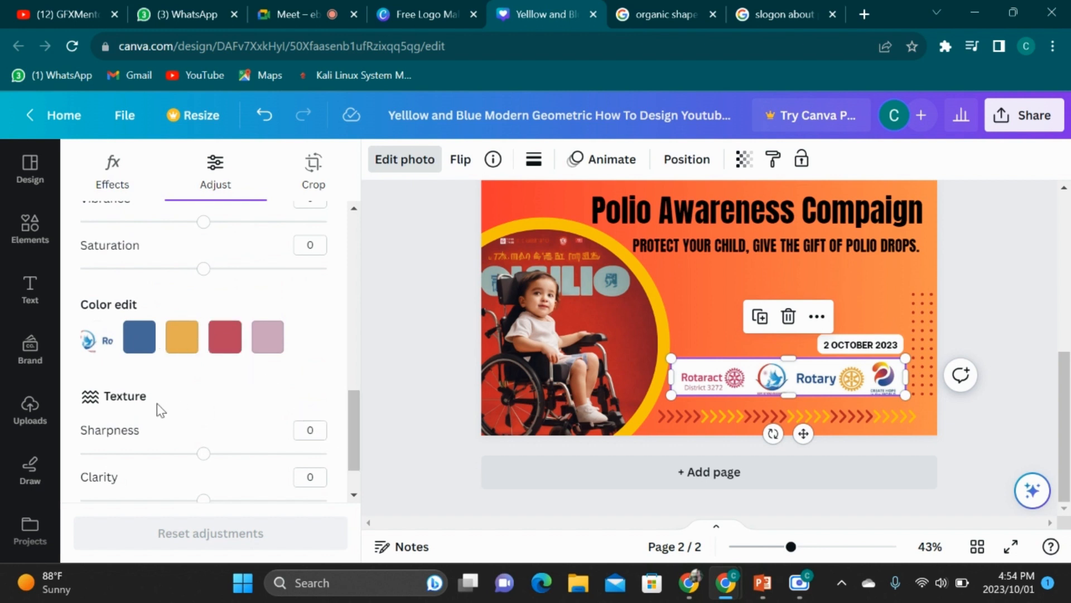
pyautogui.scroll(-2, 292, 423)
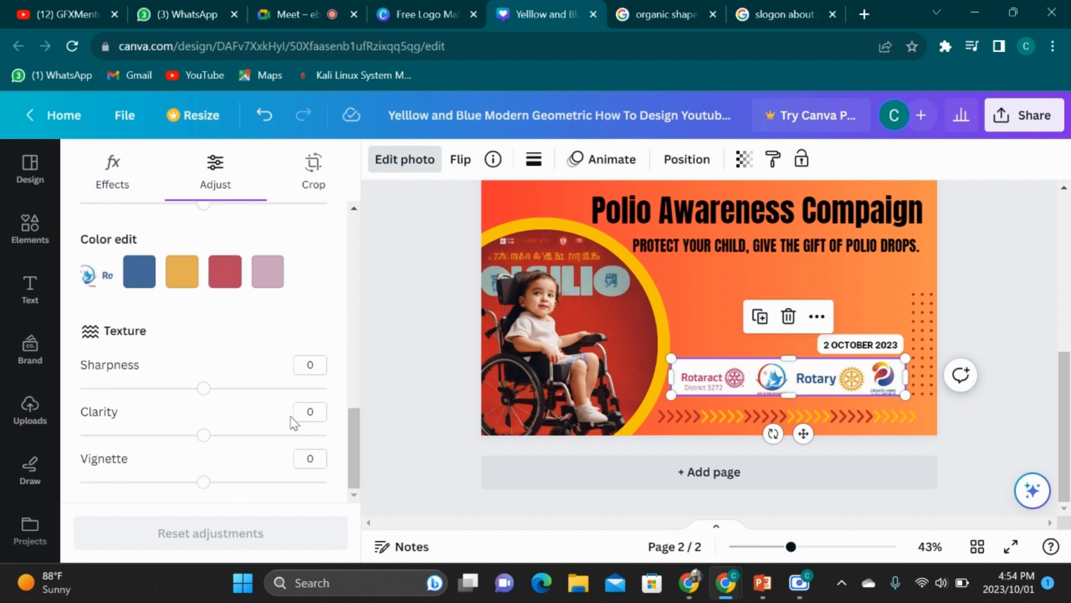
pyautogui.moveTo(207, 396)
pyautogui.mouseDown()
pyautogui.moveTo(311, 395)
pyautogui.moveTo(115, 386)
pyautogui.moveTo(205, 388)
pyautogui.mouseUp()
pyautogui.scroll(8, 217, 466)
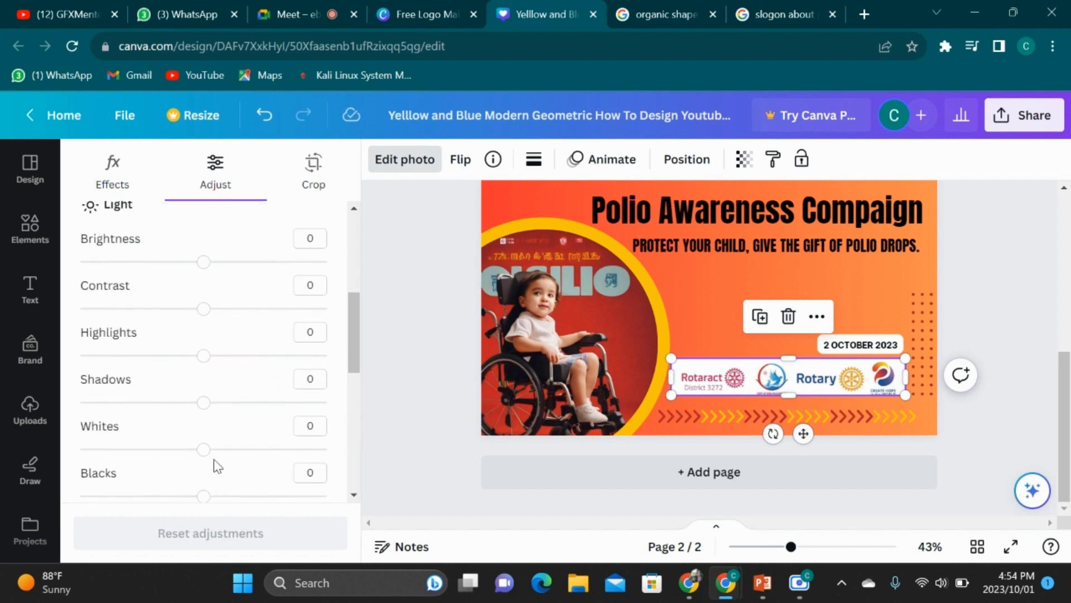
pyautogui.scroll(2, 215, 466)
pyautogui.scroll(-2, 215, 466)
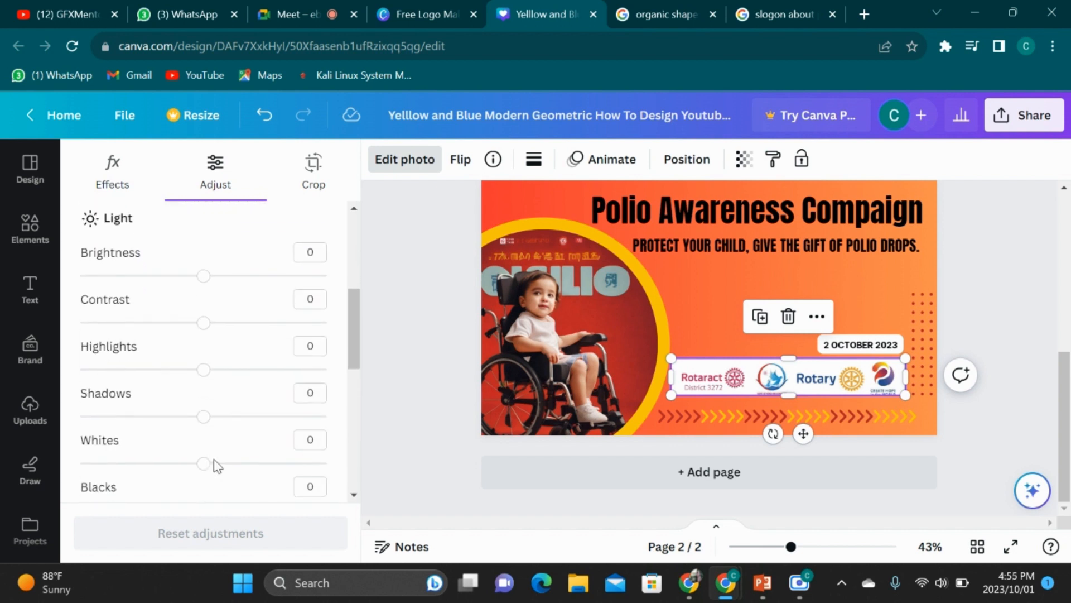
# Auto-adjust the whole logo strip image and review the adjustment values it applied
pyautogui.scroll(3, 217, 466)
pyautogui.scroll(3, 217, 466)
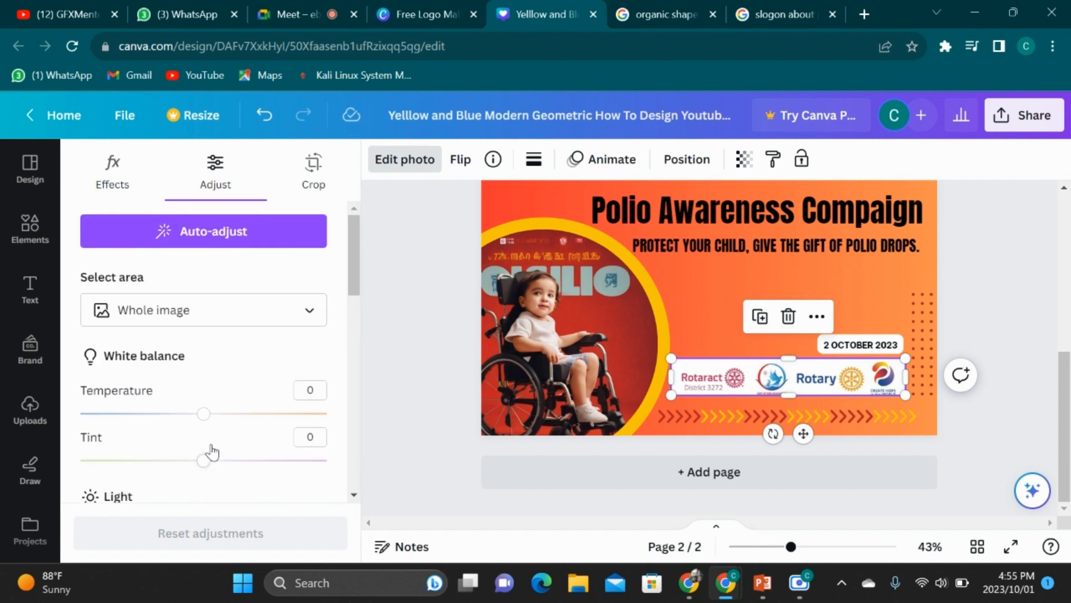
pyautogui.click(270, 230)
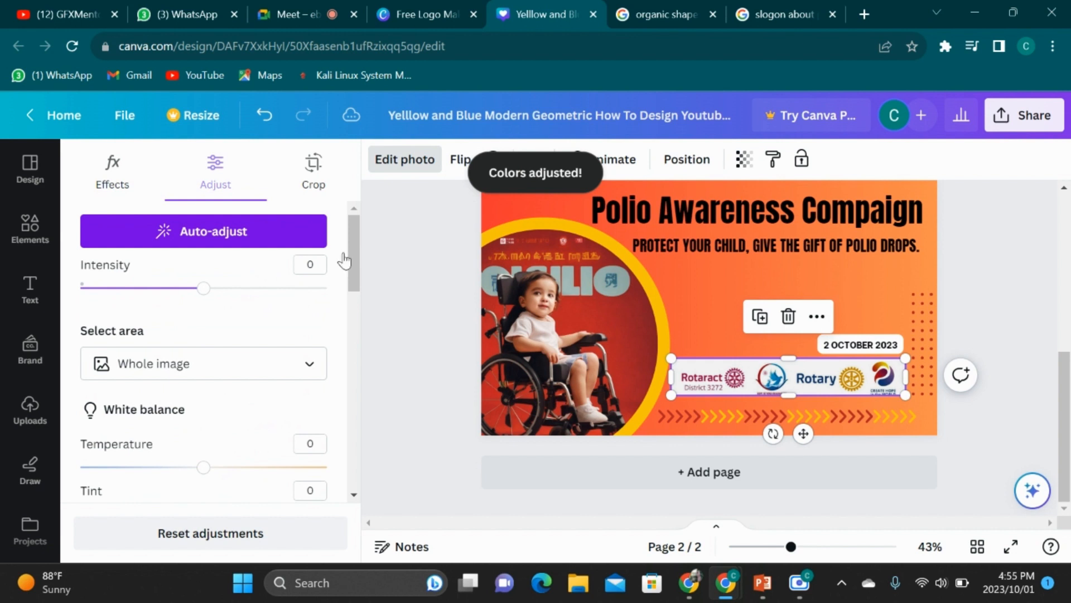
pyautogui.scroll(-5, 220, 306)
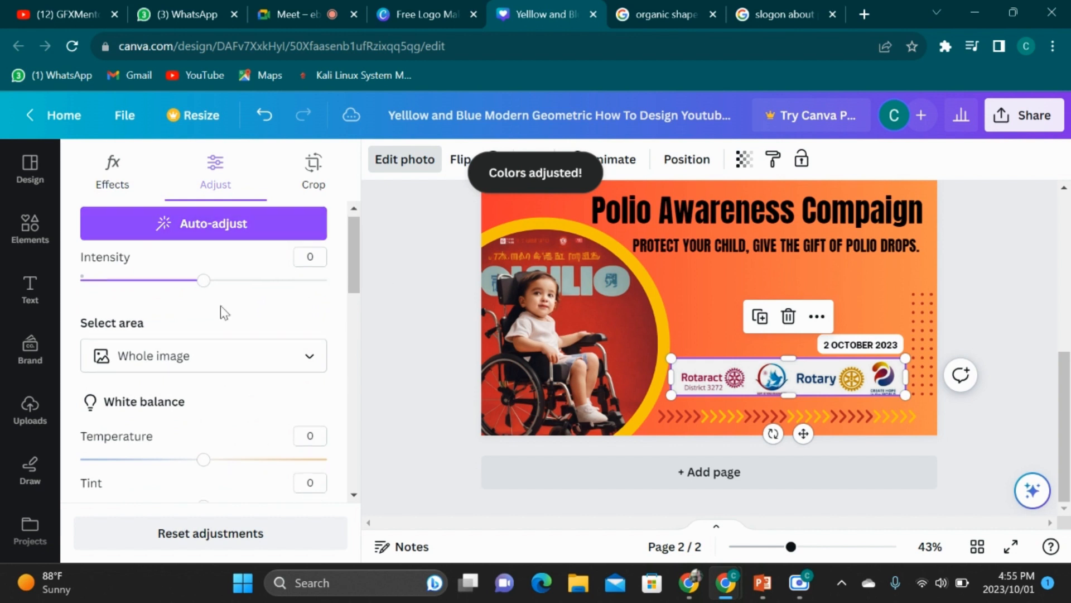
pyautogui.scroll(-2, 240, 406)
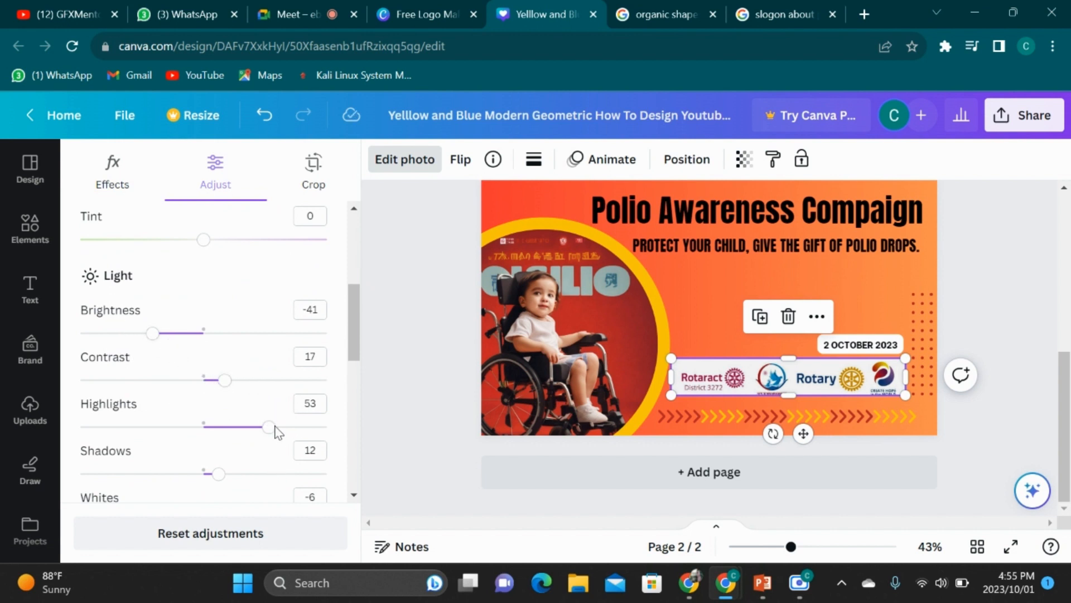
pyautogui.scroll(-1, 287, 486)
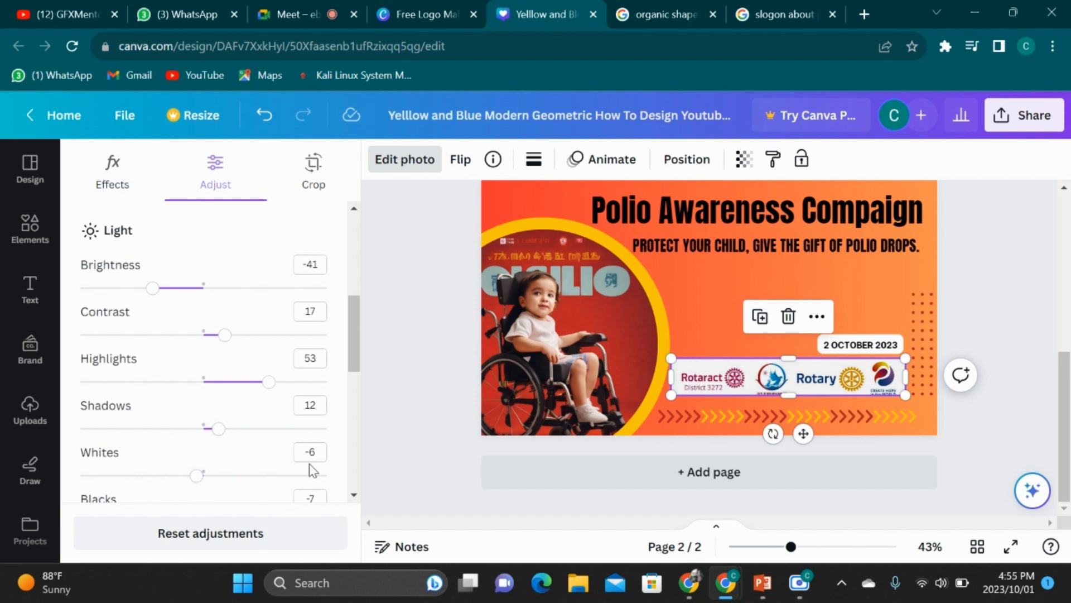
pyautogui.scroll(-2, 309, 464)
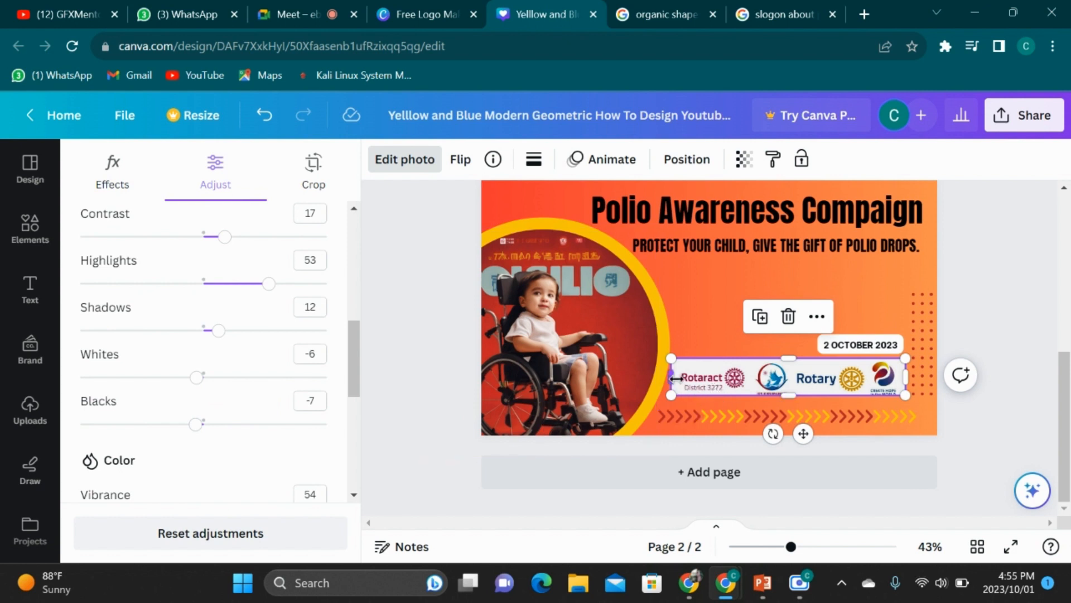
pyautogui.scroll(-2, 301, 363)
pyautogui.scroll(10, 301, 365)
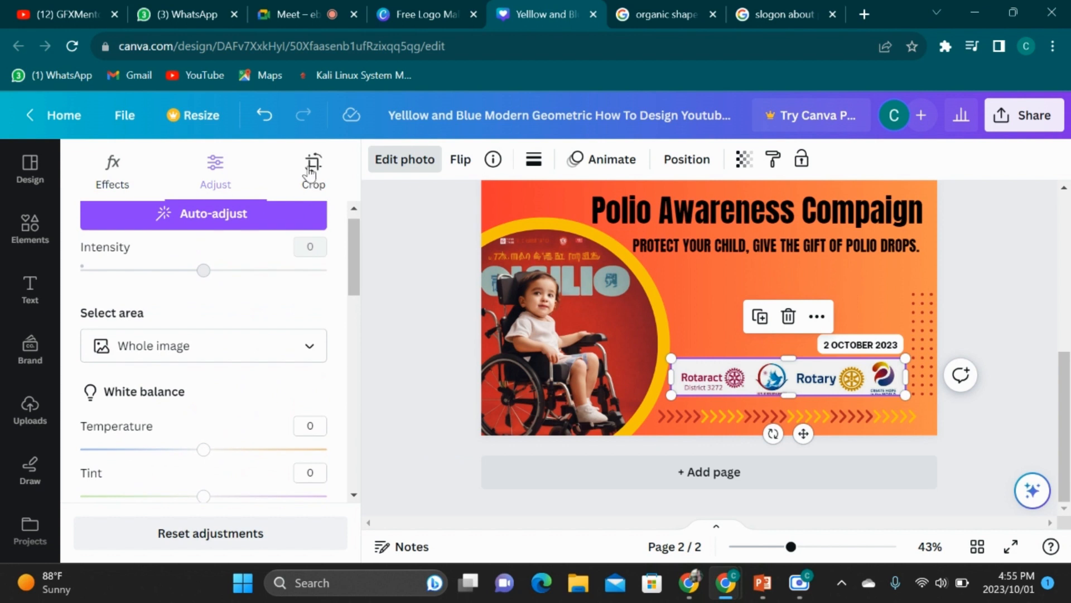
# Look at the crop options for the logo strip, the uploaded images and the default text styles
pyautogui.click(344, 195)
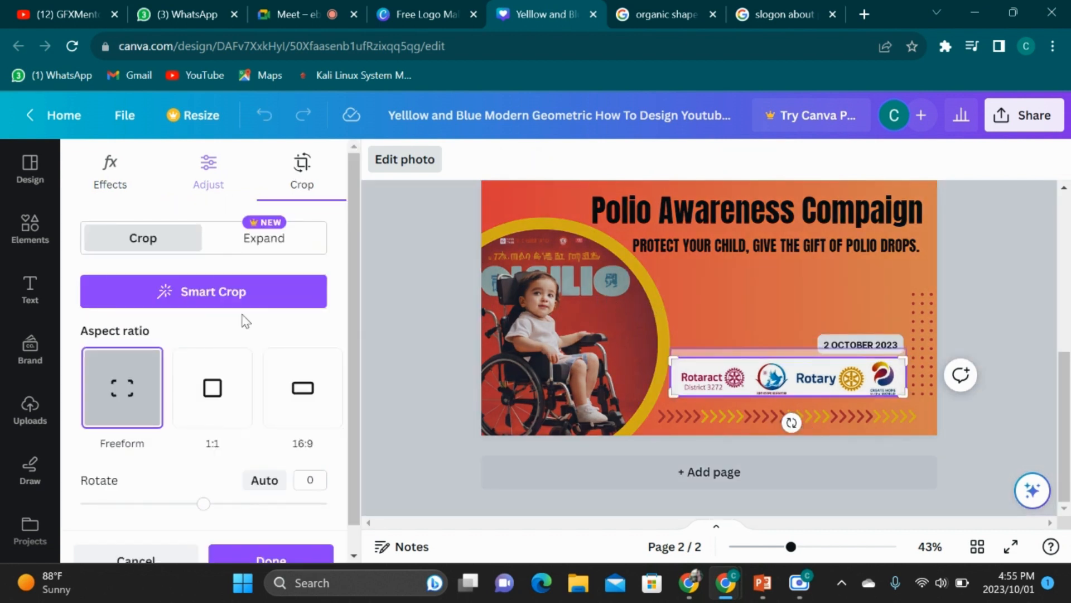
pyautogui.click(207, 167)
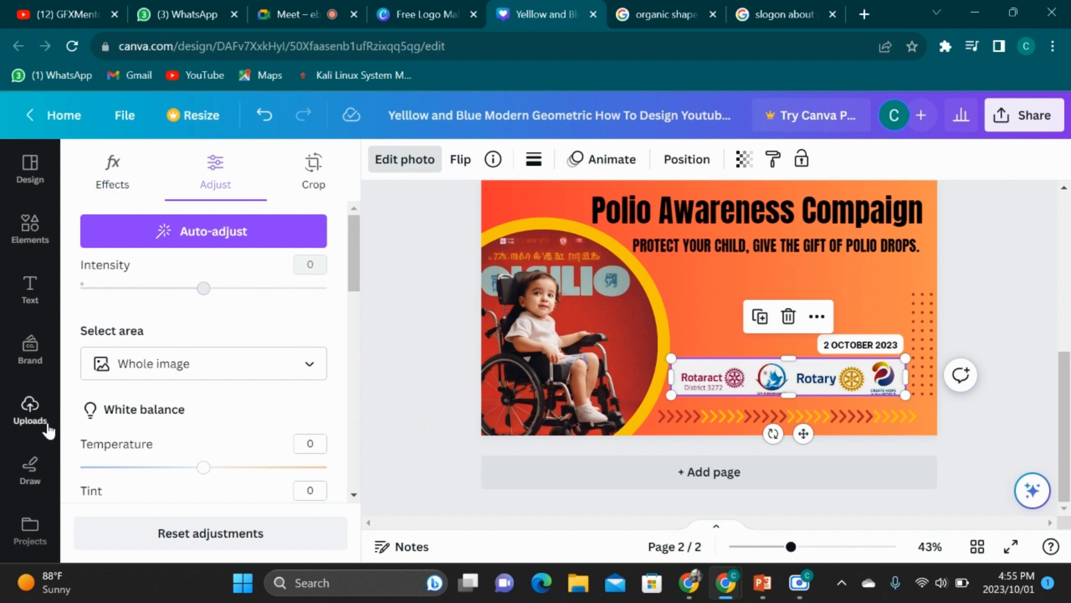
pyautogui.click(30, 410)
pyautogui.scroll(5, 146, 446)
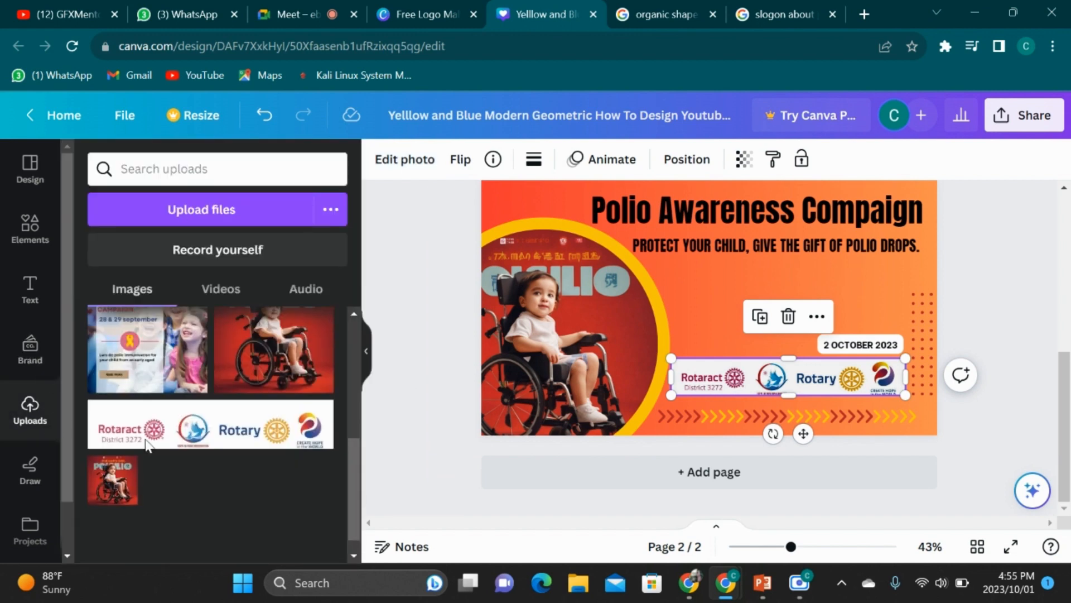
pyautogui.click(30, 349)
pyautogui.click(30, 287)
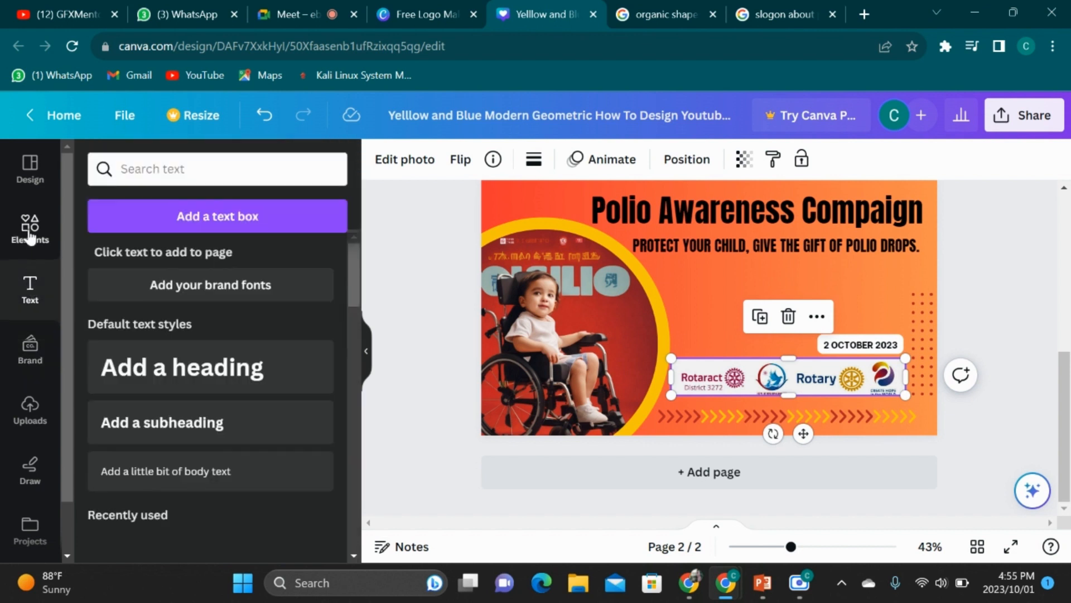
# Search the elements library for "injection" using the recent search
pyautogui.click(30, 230)
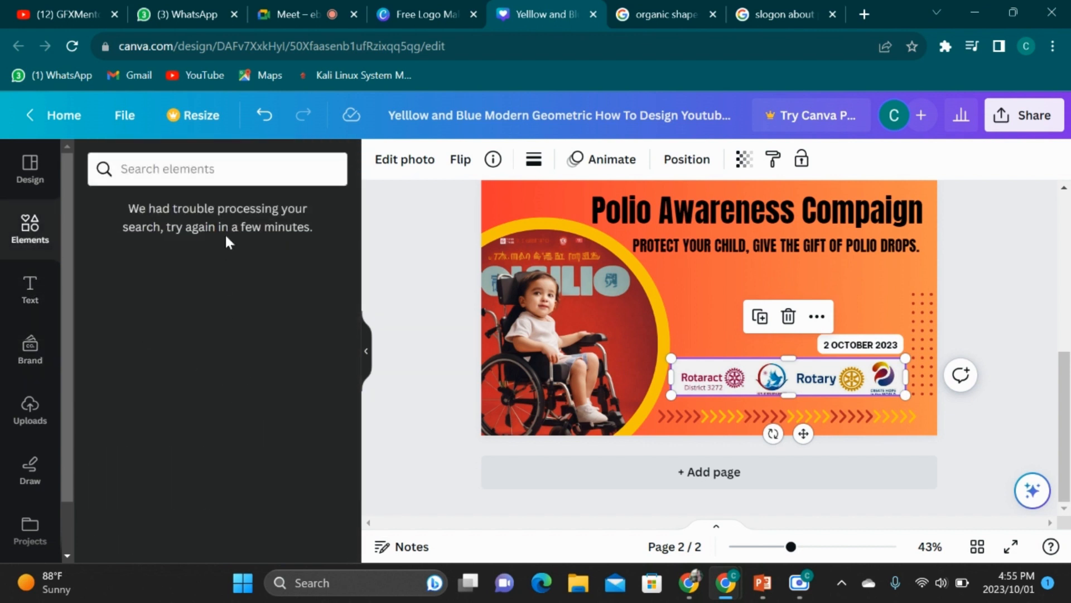
pyautogui.click(251, 173)
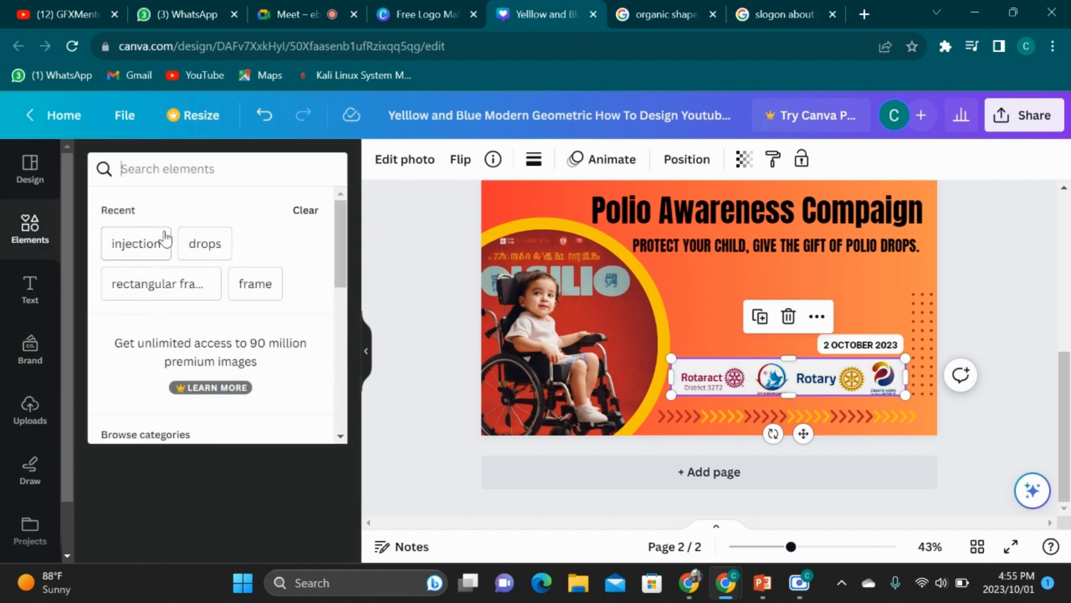
pyautogui.click(160, 241)
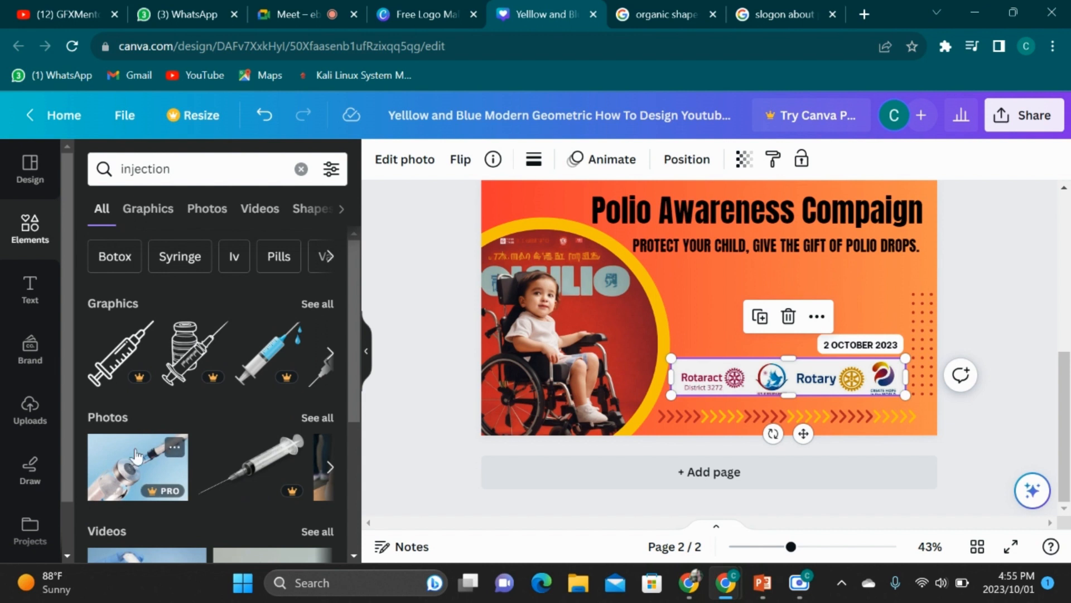
# Try the syringe-and-vial photo at a reduced size between the slogan and the logo strip, and delete it
pyautogui.scroll(-2, 151, 469)
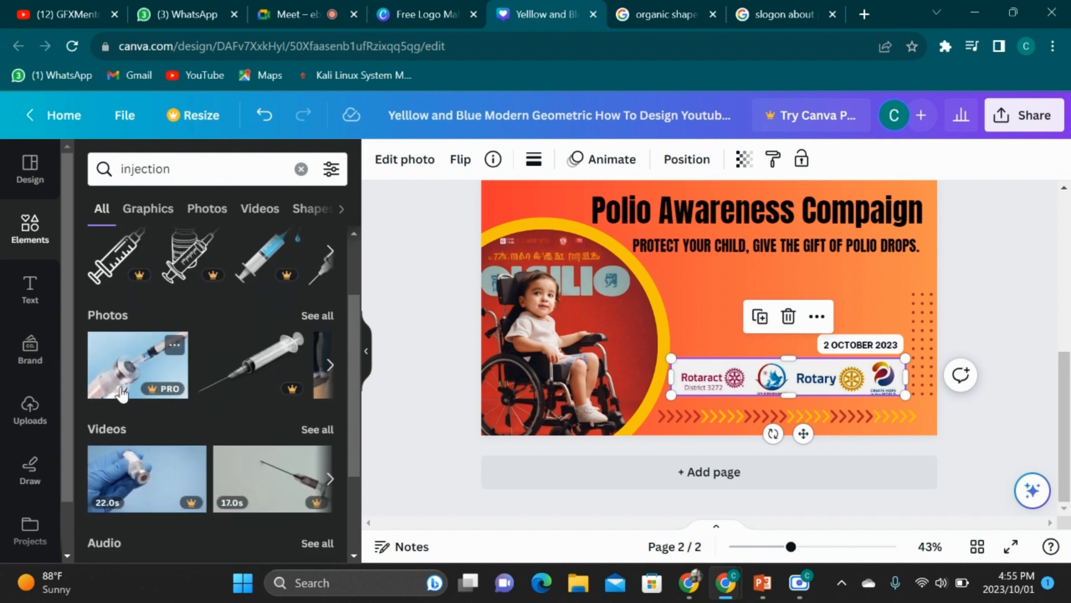
pyautogui.click(122, 394)
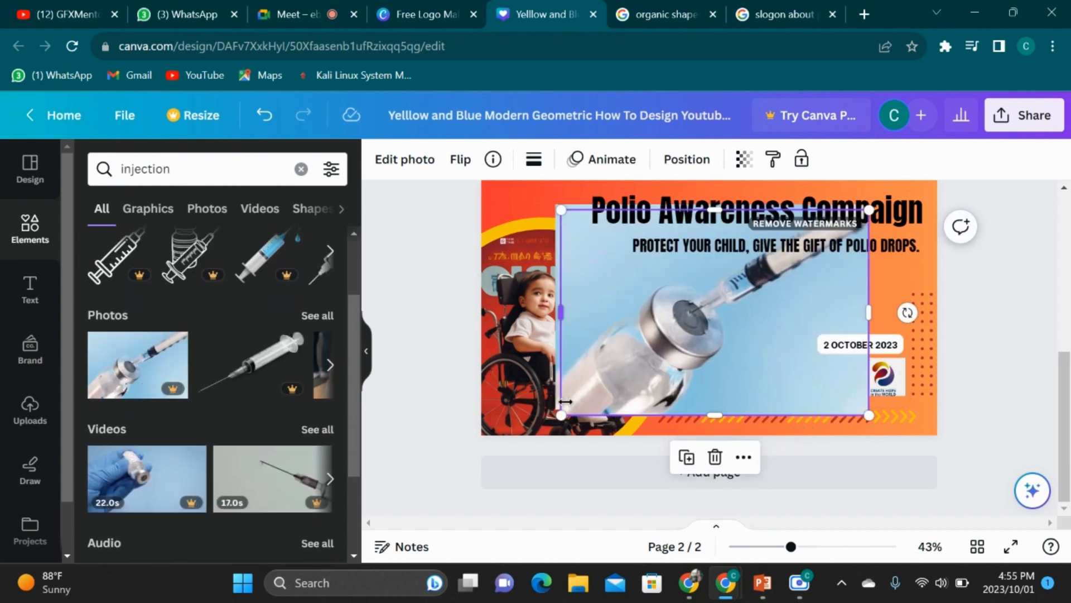
pyautogui.moveTo(562, 413); pyautogui.dragTo(592, 394)
pyautogui.hotkey('ctrl', 'z')
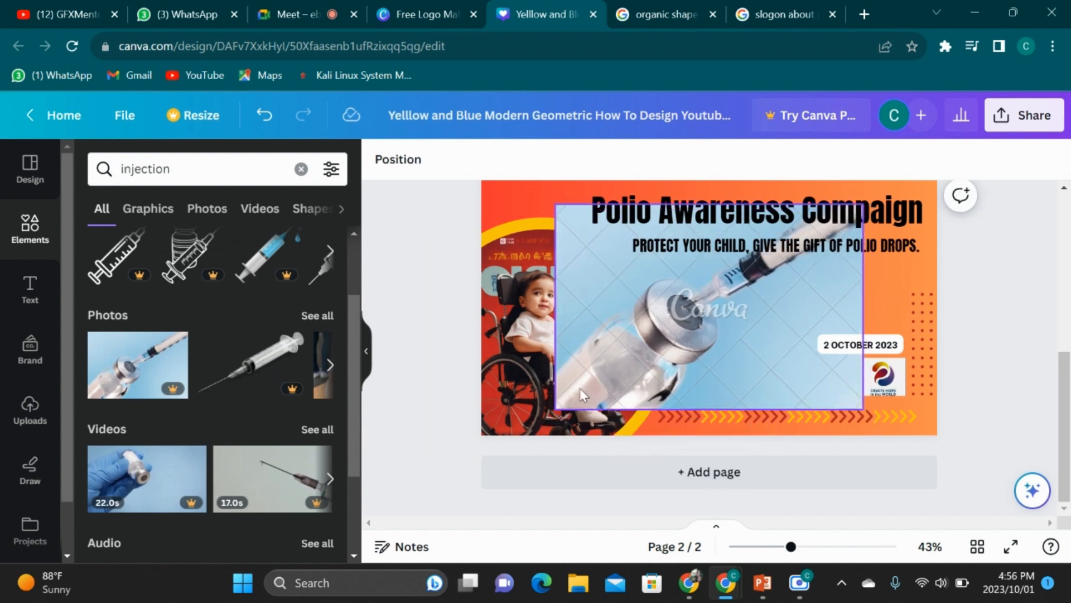
pyautogui.click(828, 279)
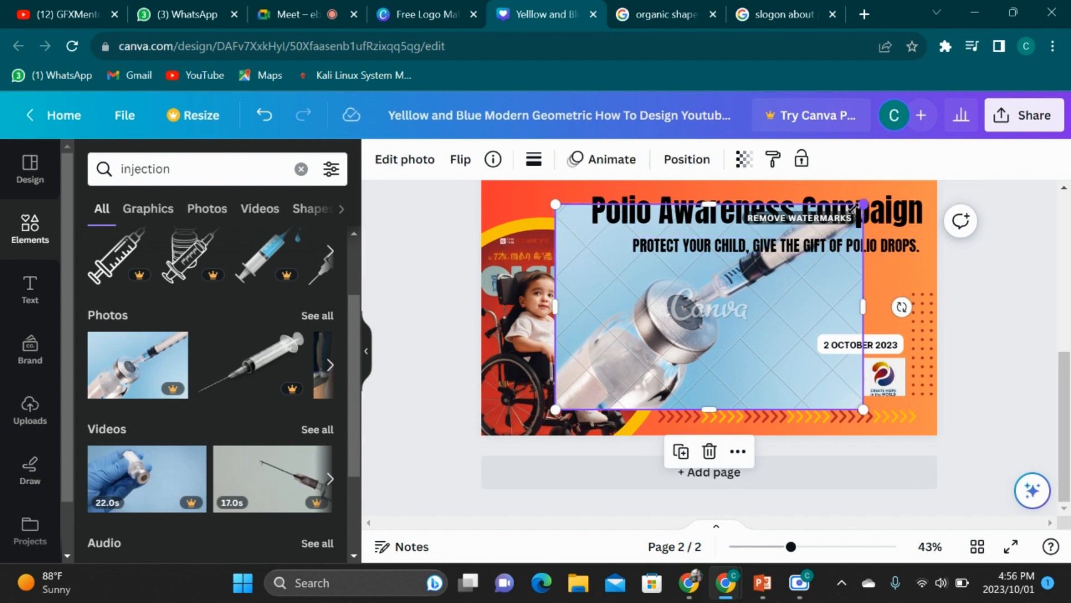
pyautogui.moveTo(854, 209); pyautogui.dragTo(740, 286)
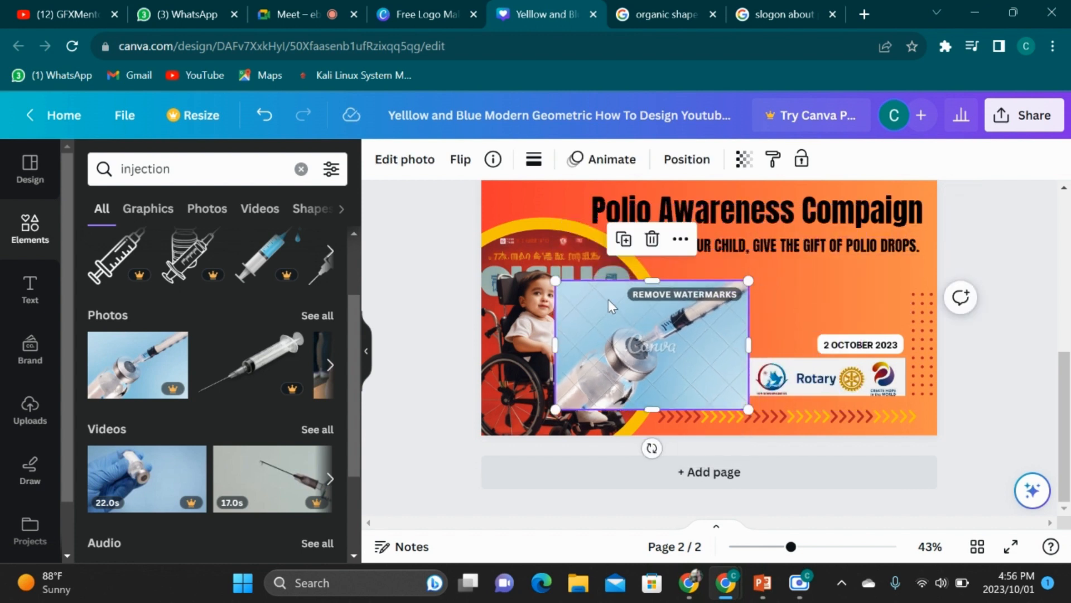
pyautogui.moveTo(609, 304); pyautogui.dragTo(725, 264)
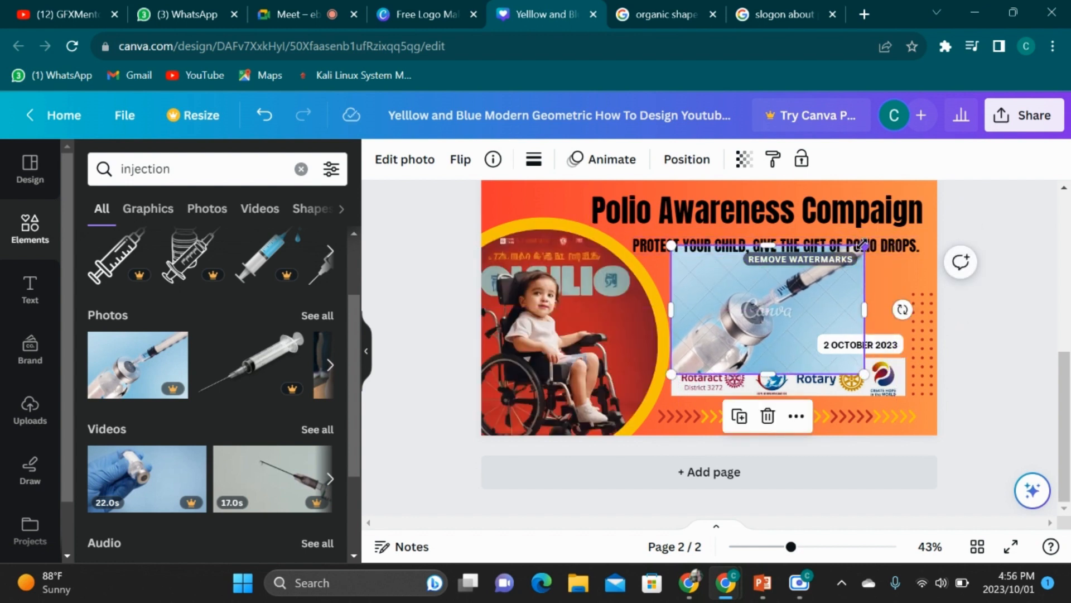
pyautogui.moveTo(846, 253); pyautogui.dragTo(770, 286)
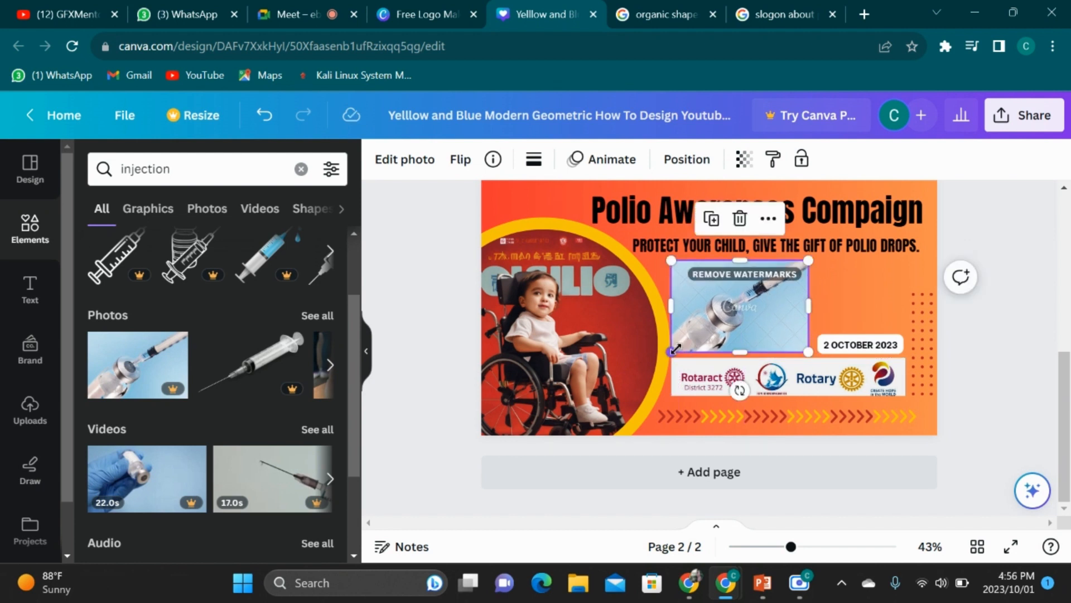
pyautogui.moveTo(677, 346)
pyautogui.mouseDown()
pyautogui.moveTo(702, 332)
pyautogui.moveTo(694, 337)
pyautogui.mouseUp()
pyautogui.moveTo(733, 308); pyautogui.dragTo(728, 313)
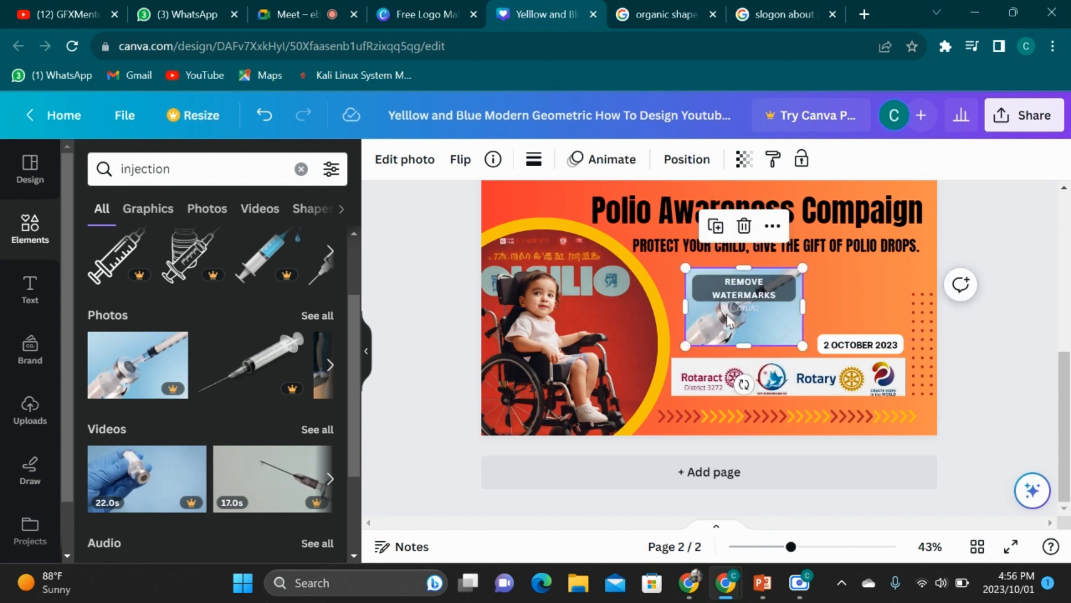
pyautogui.press('Delete')
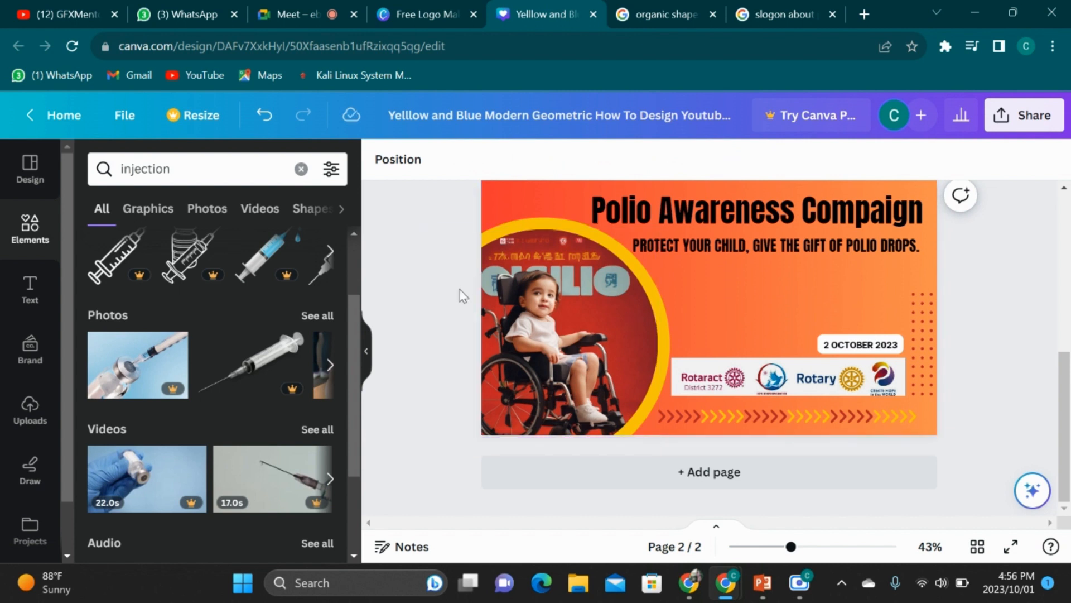
# Add the blue syringe graphic with drops to the page and shrink it to fit above the logo strip
pyautogui.scroll(3, 232, 396)
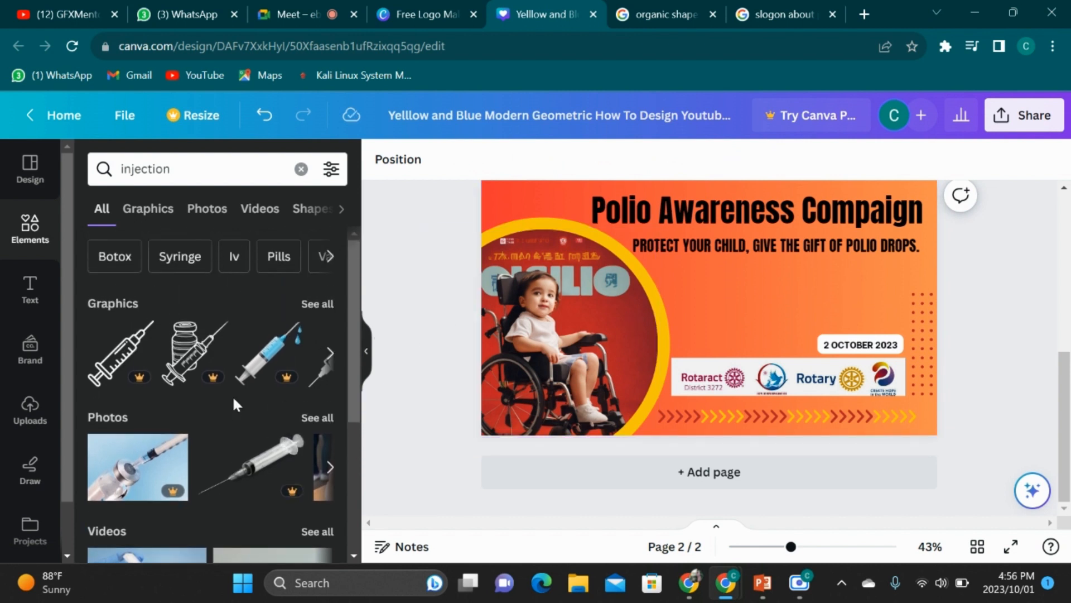
pyautogui.click(279, 348)
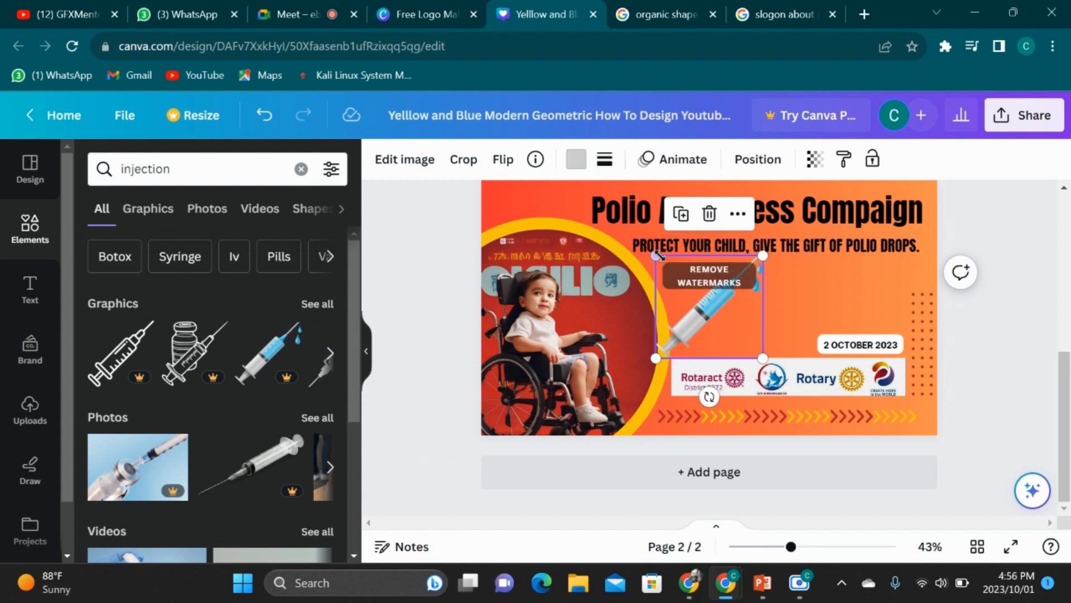
pyautogui.moveTo(656, 253); pyautogui.dragTo(697, 272)
pyautogui.moveTo(706, 274); pyautogui.dragTo(706, 274)
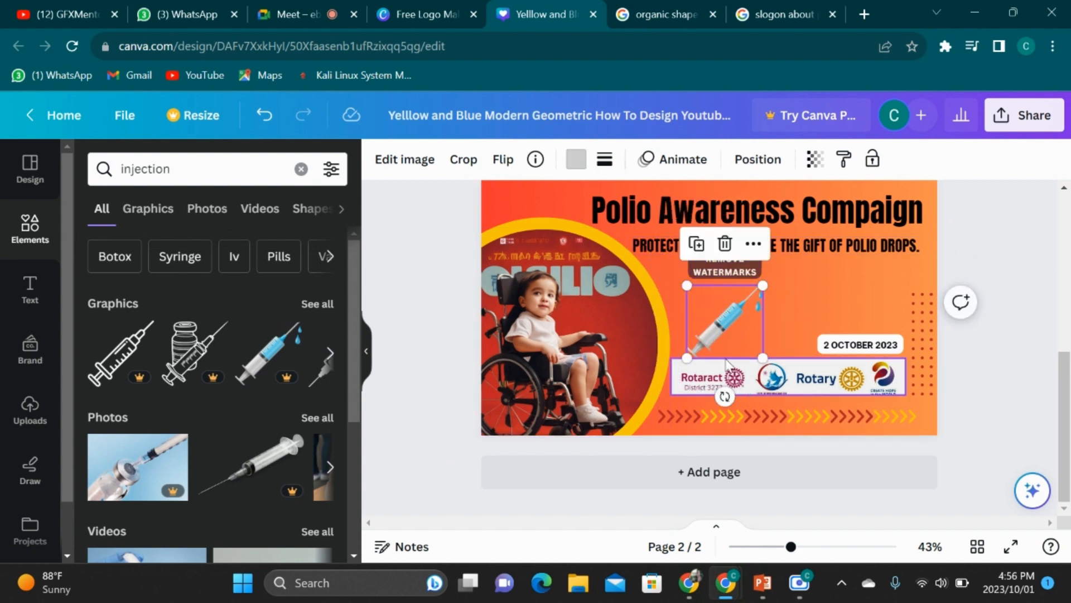
# Move the syringe graphic slightly up and to the right, centring it between the slogan and the logo strip, and deselect it
pyautogui.moveTo(723, 329); pyautogui.dragTo(746, 314)
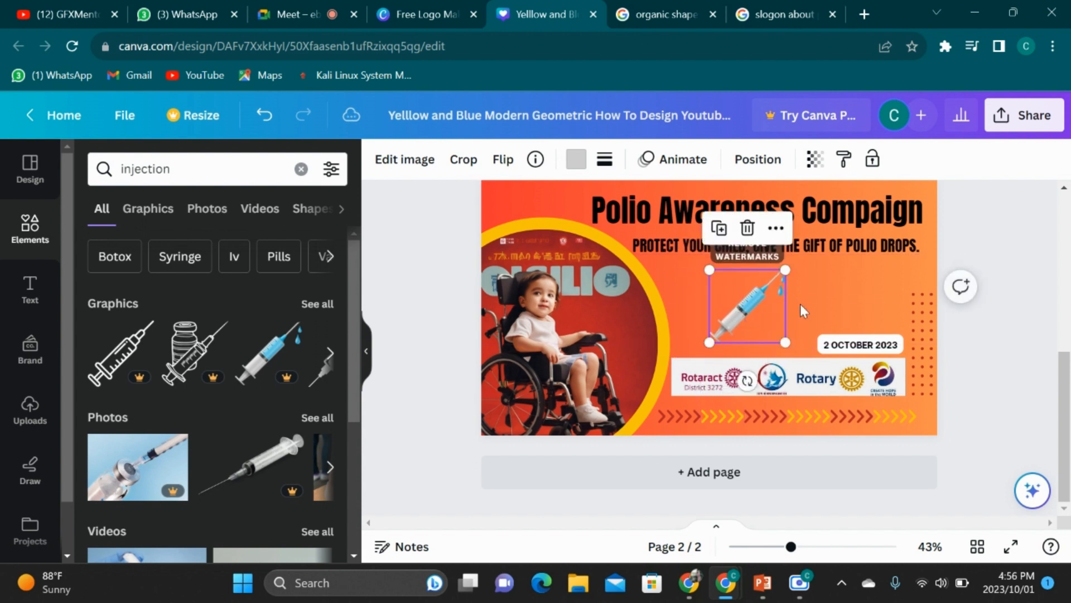
pyautogui.click(978, 237)
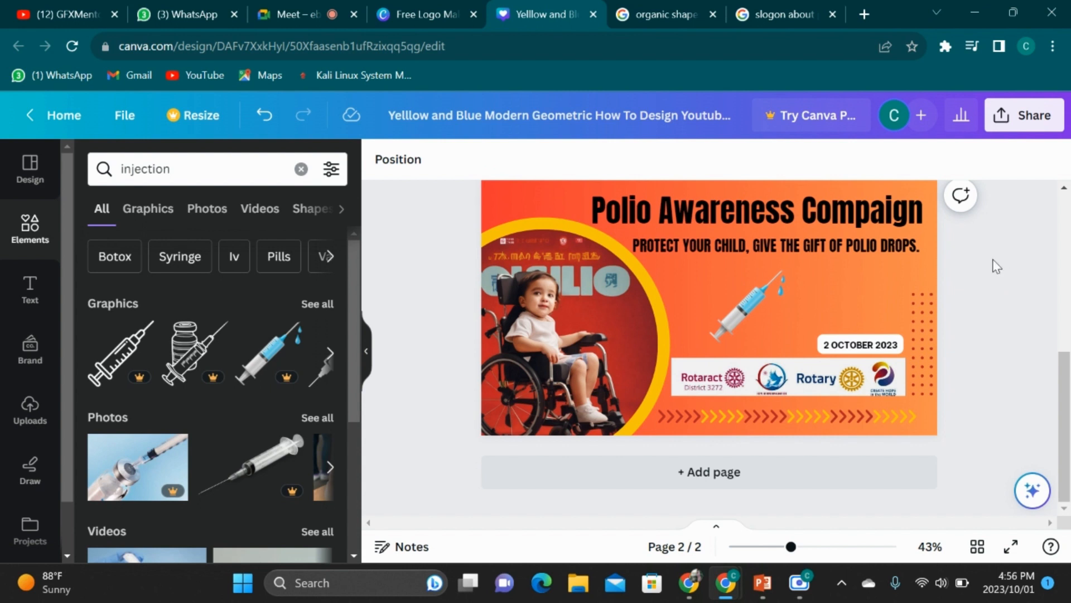
# Review the graphic designing course thumbnail on page 1 and the polio awareness design on page 2, and switch to the Google Meet call
pyautogui.scroll(4, 870, 254)
pyautogui.scroll(3, 868, 250)
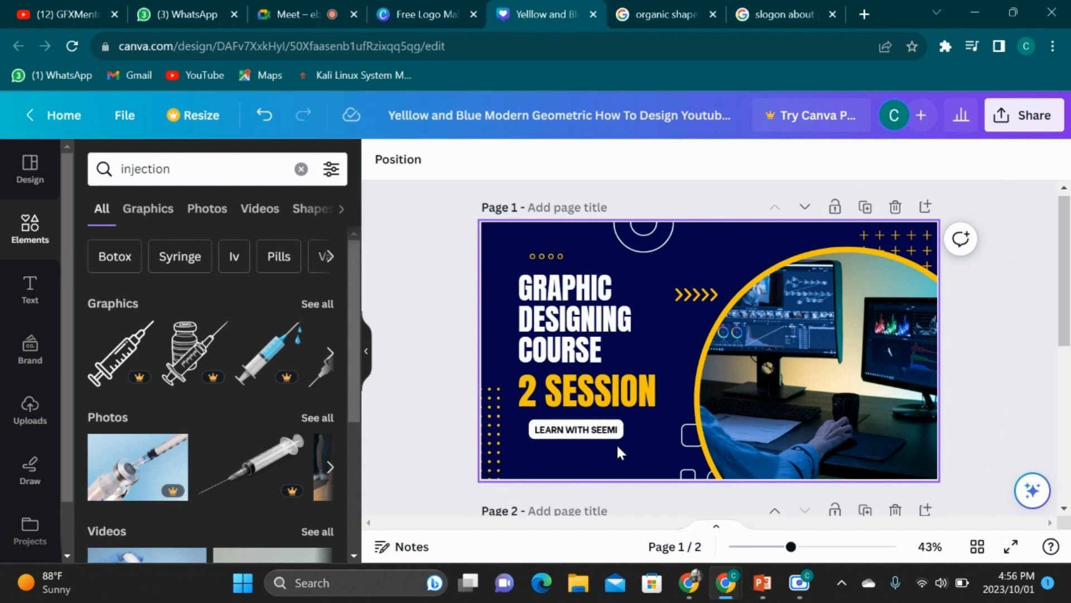
pyautogui.scroll(-5, 610, 430)
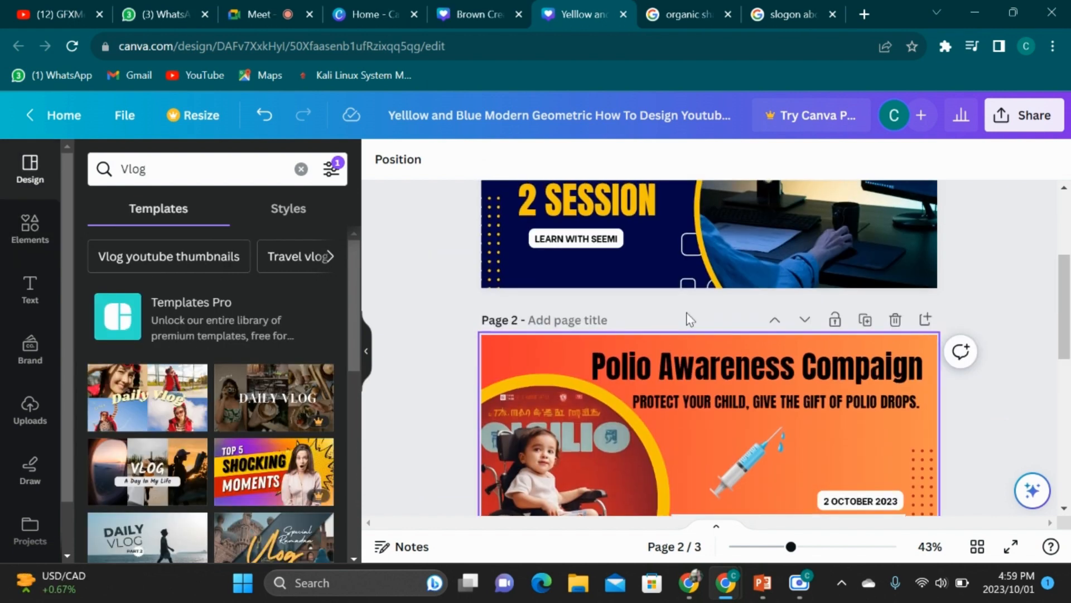
pyautogui.scroll(5, 689, 316)
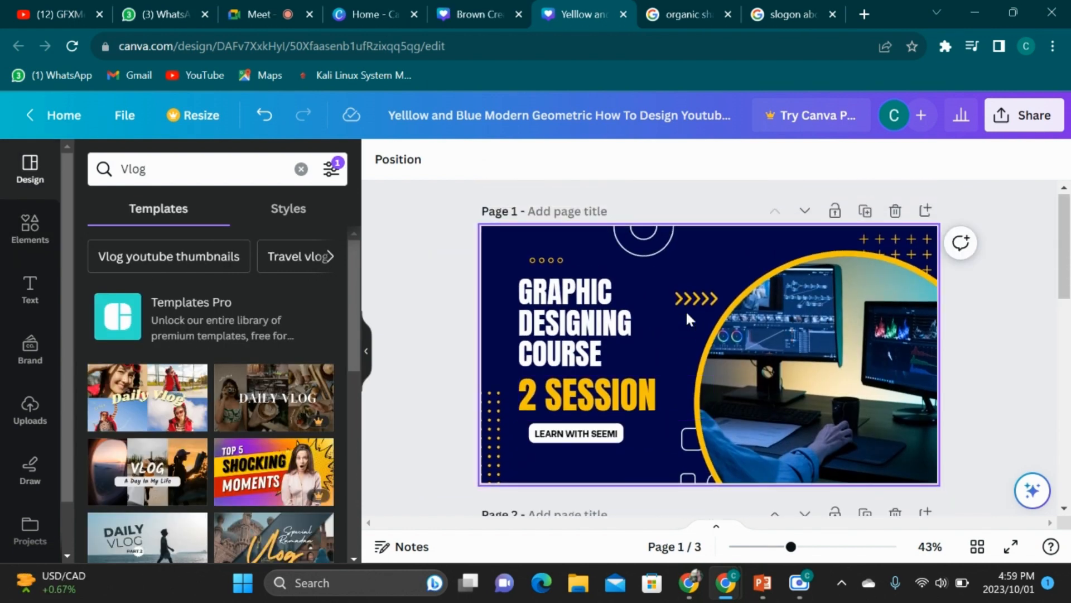
pyautogui.scroll(-5, 690, 318)
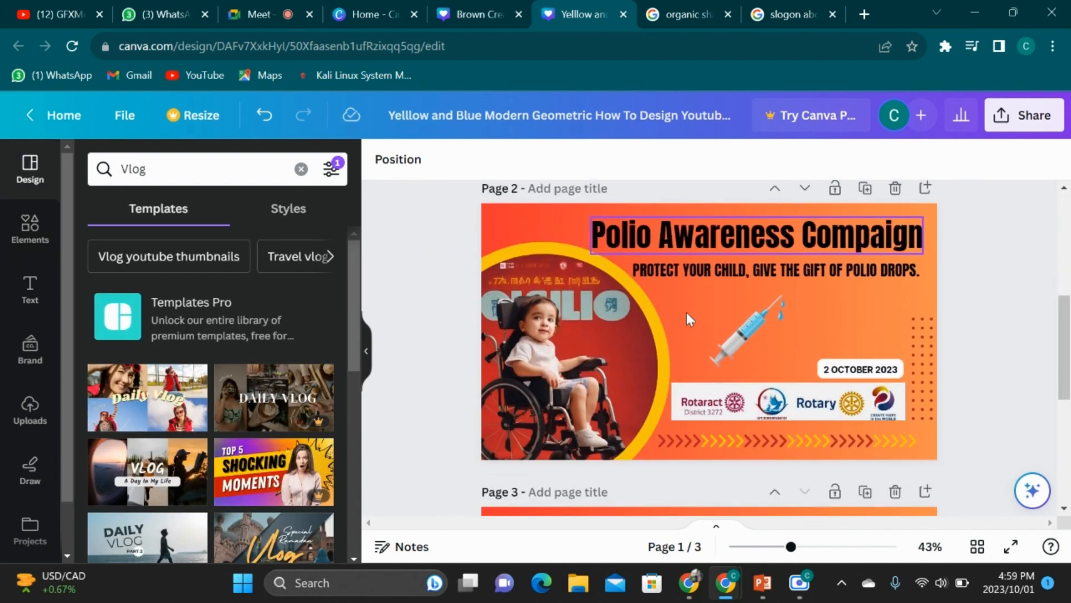
pyautogui.scroll(1, 705, 322)
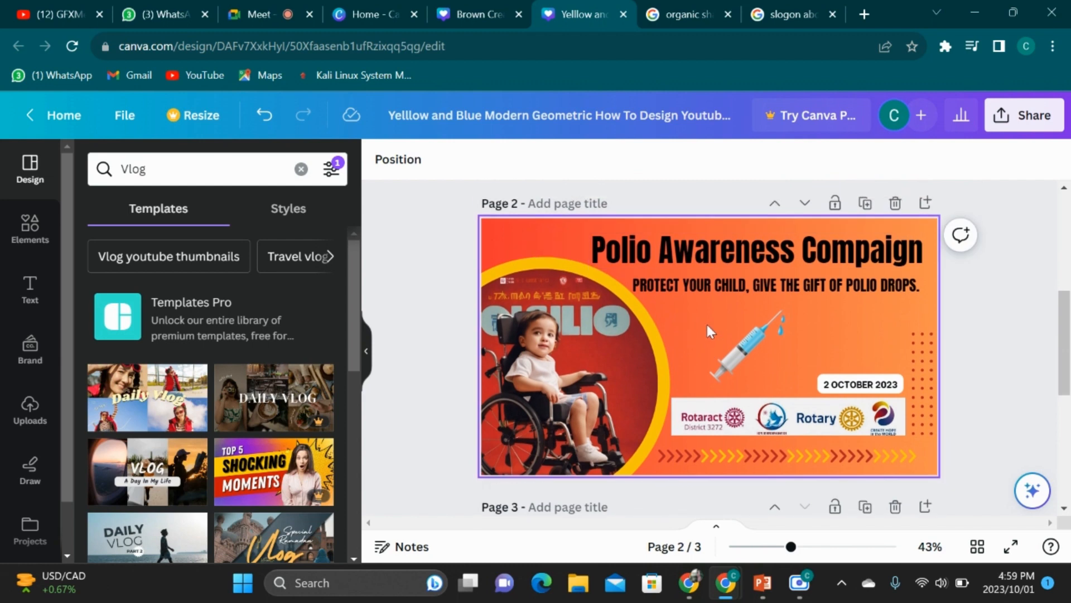
pyautogui.click(283, 9)
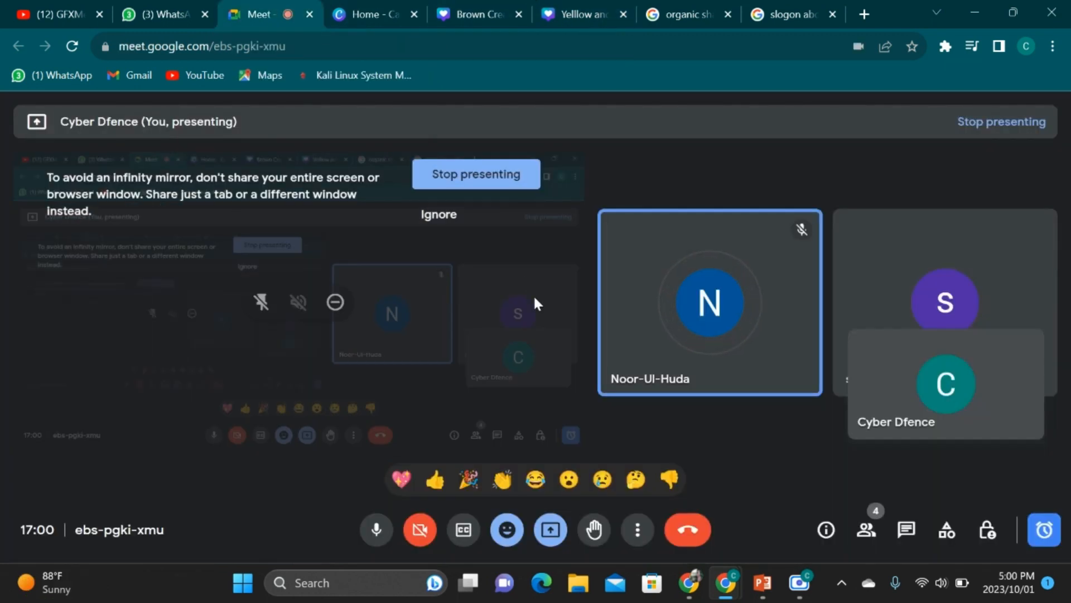